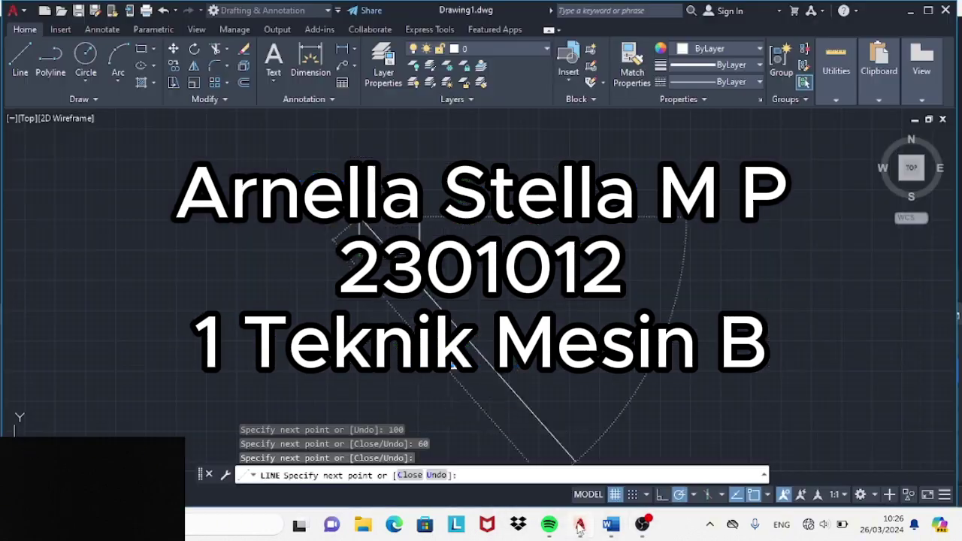
- Draw a construction line from the top edge's midpoint, with 8 and 30 unit segments
{"action": "key", "text": "Escape"}
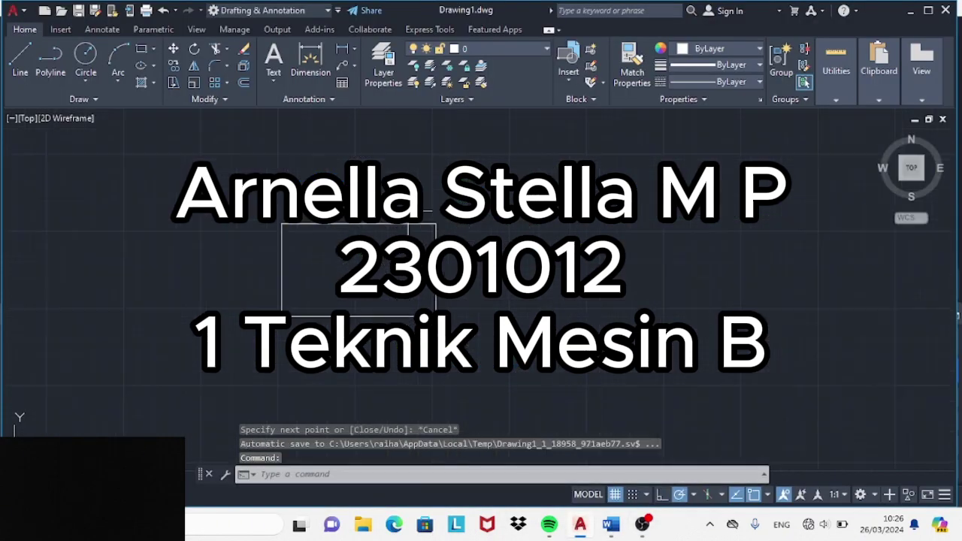
{"action": "left_click", "coordinate": [20, 60]}
{"action": "left_click", "coordinate": [359, 223]}
{"action": "left_click", "coordinate": [359, 223]}
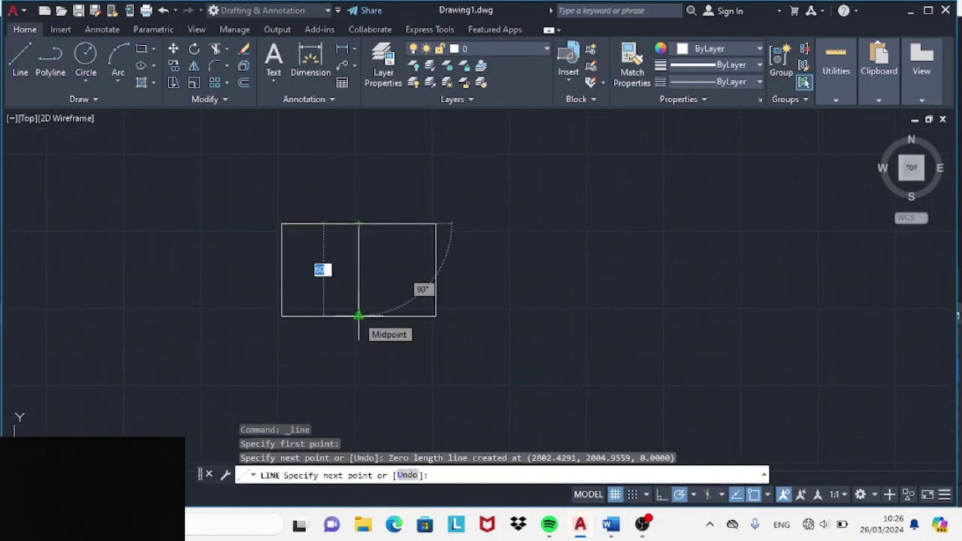
{"action": "type", "text": "8"}
{"action": "key", "text": "Return"}
{"action": "type", "text": "30"}
{"action": "key", "text": "Return"}
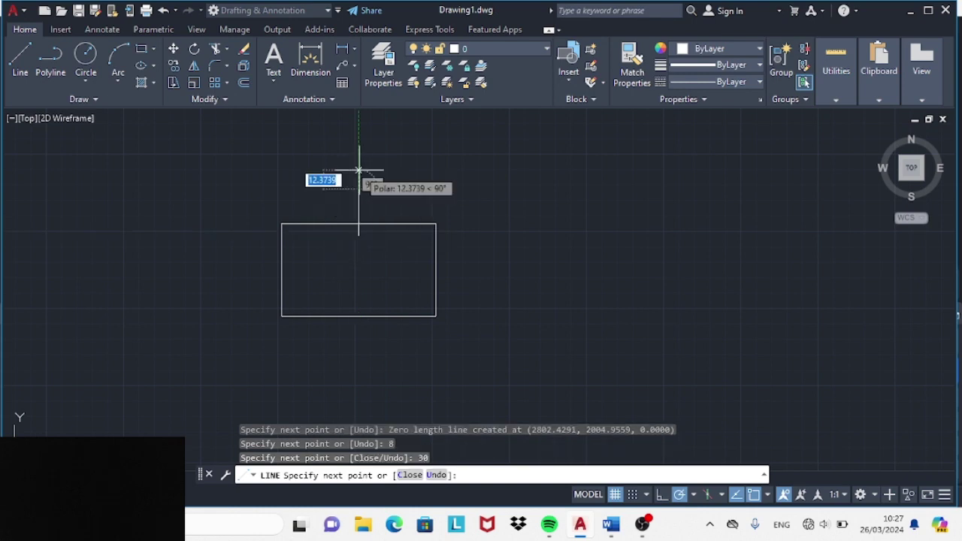
{"action": "key", "text": "Escape"}
- Draw a matching construction line down from the bottom edge's midpoint, 8 then 30 units
{"action": "left_click", "coordinate": [22, 50]}
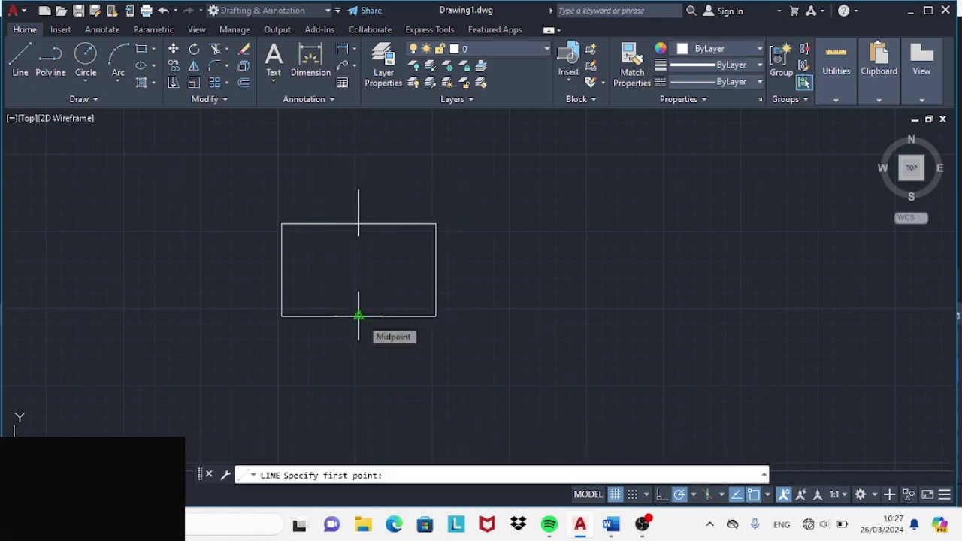
{"action": "left_click", "coordinate": [358, 315]}
{"action": "type", "text": "8"}
{"action": "key", "text": "Return"}
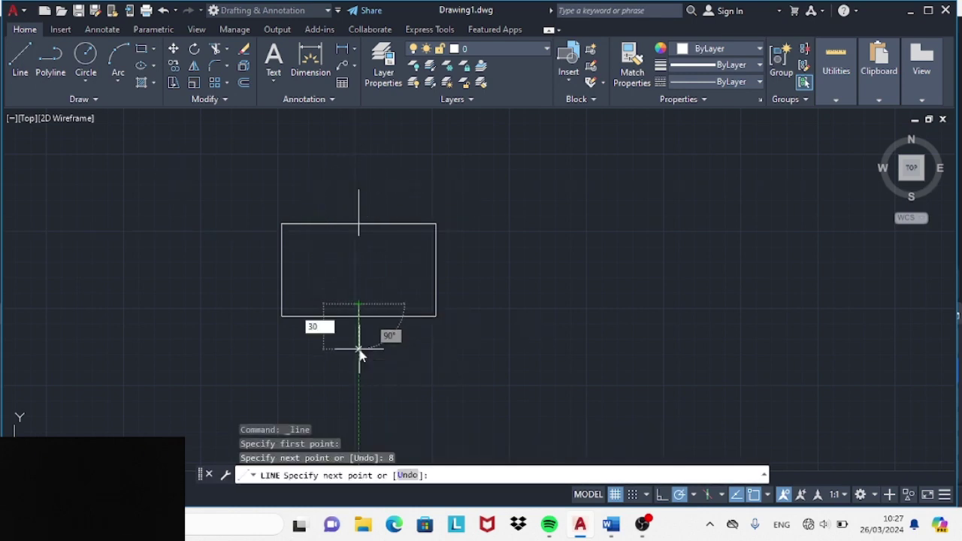
{"action": "key", "text": "Return"}
{"action": "key", "text": "Escape"}
- Place radius-30 circles at the ends of the upper and lower construction lines
{"action": "left_click", "coordinate": [86, 56]}
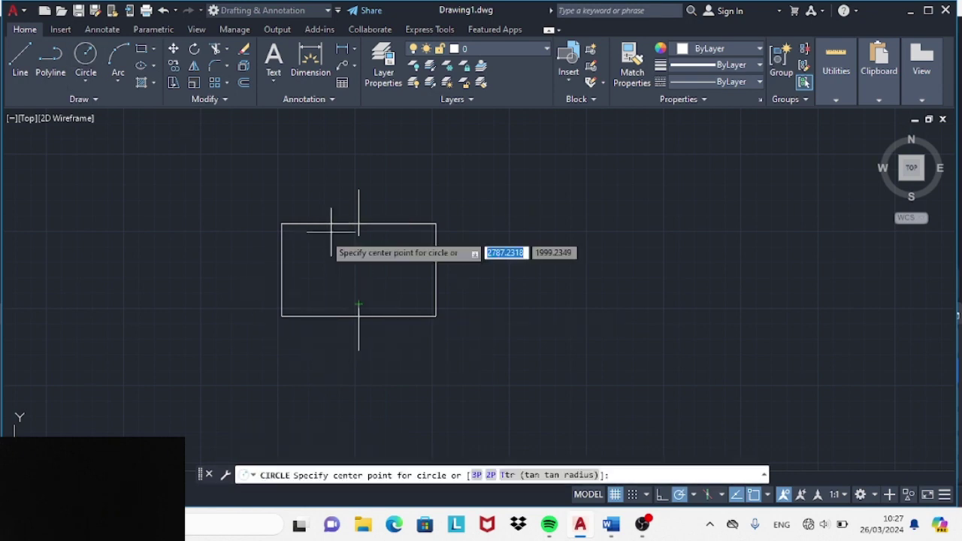
{"action": "left_click", "coordinate": [359, 189]}
{"action": "type", "text": "30"}
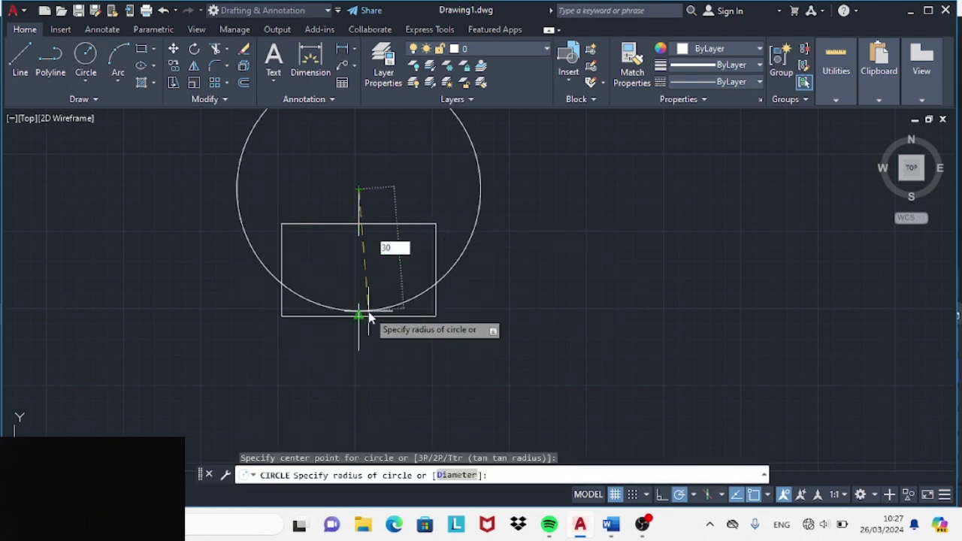
{"action": "key", "text": "Return"}
{"action": "left_click", "coordinate": [86, 56]}
{"action": "left_click", "coordinate": [358, 350]}
{"action": "type", "text": "30"}
{"action": "key", "text": "Return"}
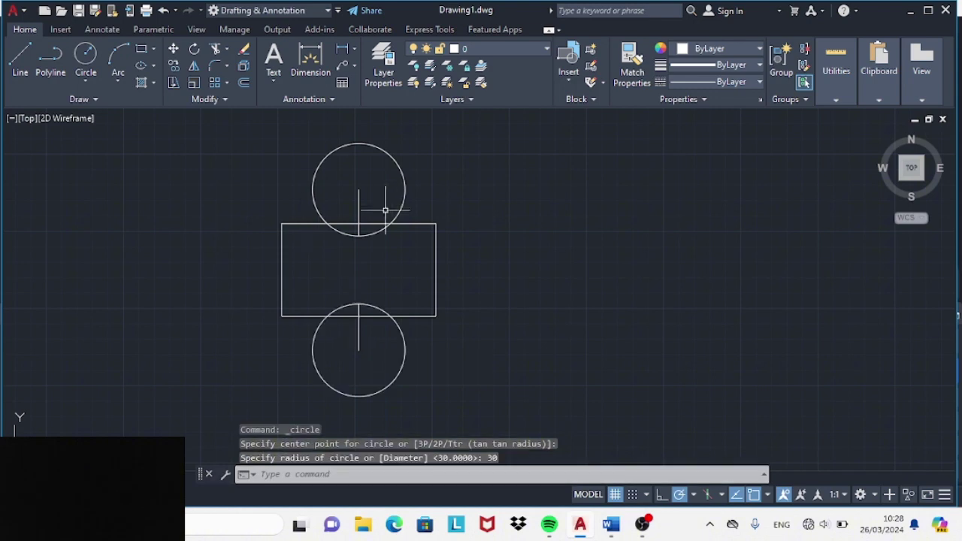
- Trim the outer circle parts and the construction lines, leaving semicircular notches
{"action": "left_click", "coordinate": [215, 49]}
{"action": "left_click", "coordinate": [360, 144]}
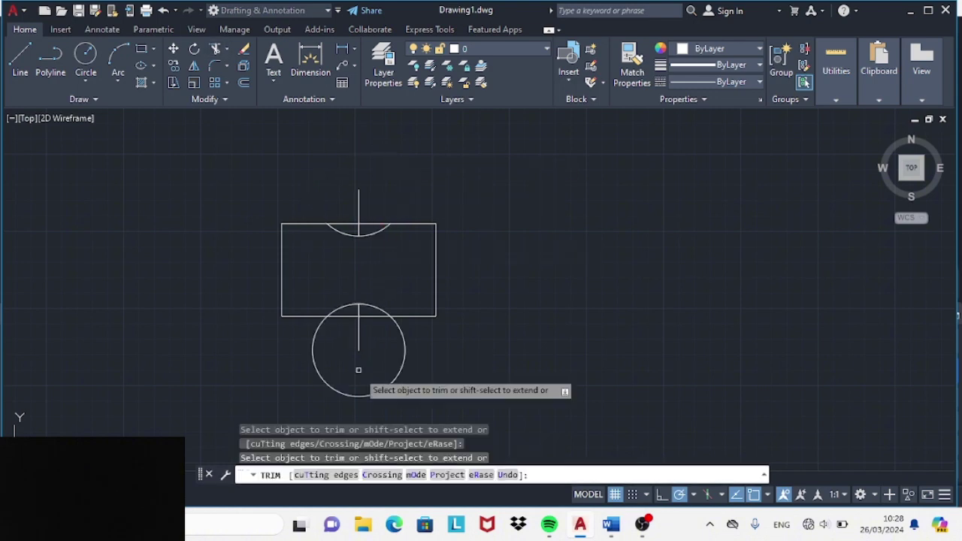
{"action": "left_click_drag", "start_coordinate": [339, 183], "coordinate": [414, 225]}
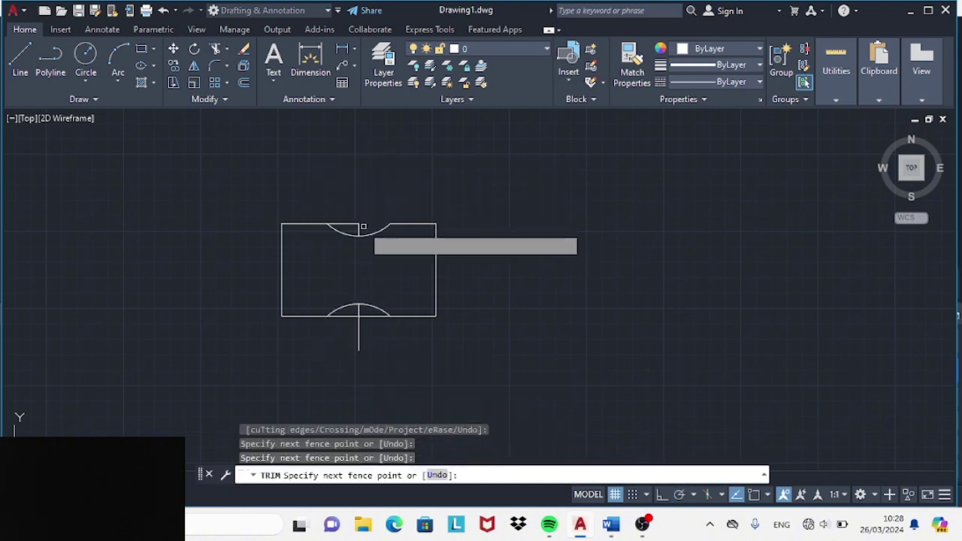
{"action": "left_click", "coordinate": [361, 318]}
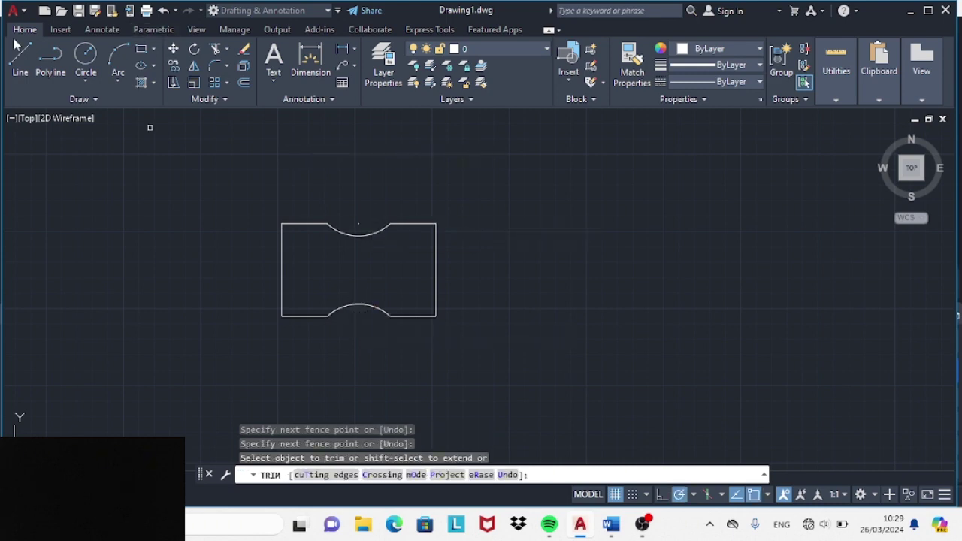
{"action": "key", "text": "Escape"}
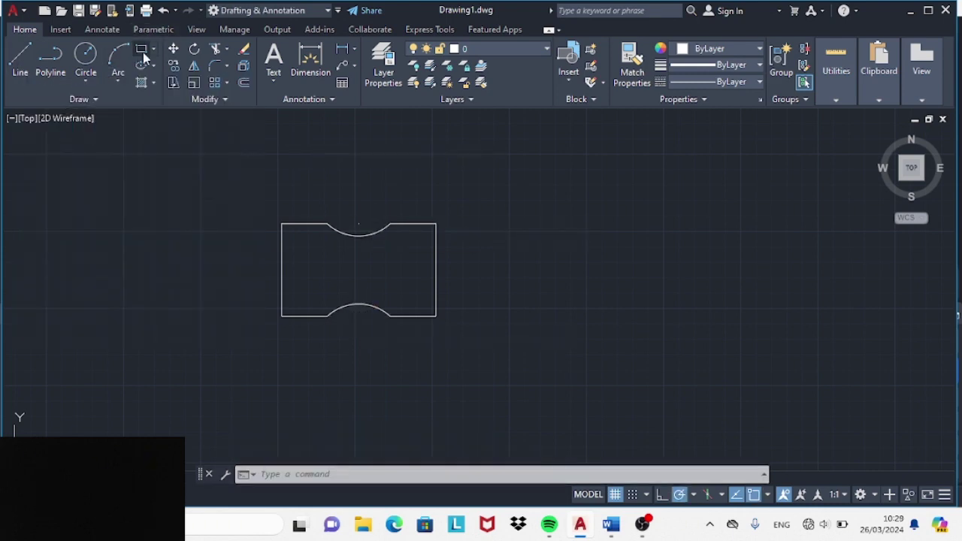
- Draw narrow 60-tall rectangles from the outline's top-left and top-right corners
{"action": "left_click", "coordinate": [141, 48]}
{"action": "left_click", "coordinate": [282, 223]}
{"action": "type", "text": "5"}
{"action": "key", "text": "Tab"}
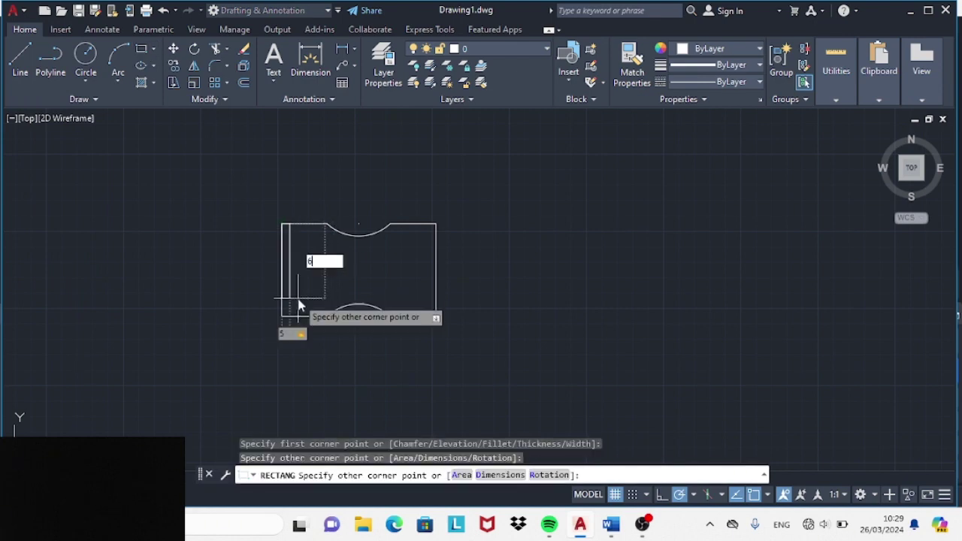
{"action": "type", "text": "60"}
{"action": "key", "text": "Return"}
{"action": "left_click", "coordinate": [141, 50]}
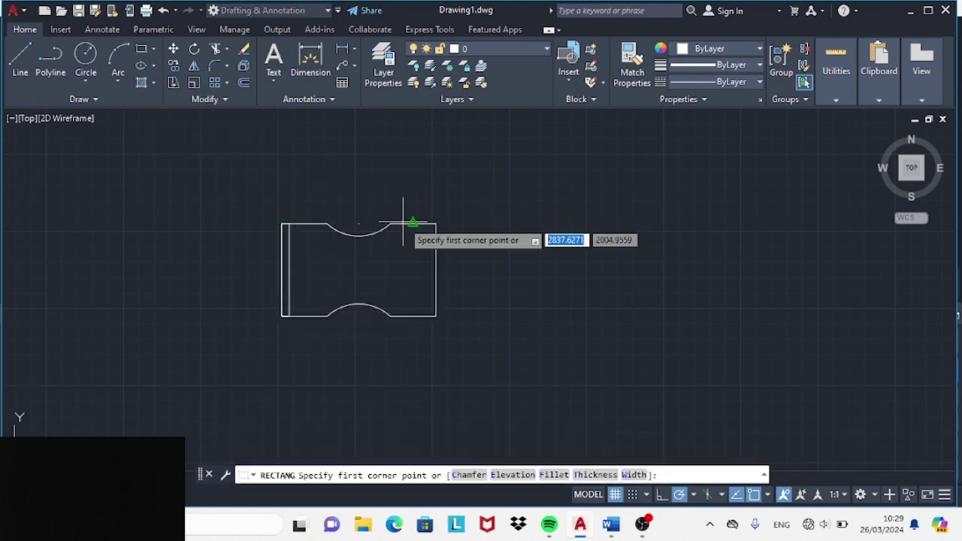
{"action": "left_click", "coordinate": [435, 223]}
{"action": "key", "text": "Tab"}
{"action": "type", "text": "60"}
{"action": "key", "text": "Return"}
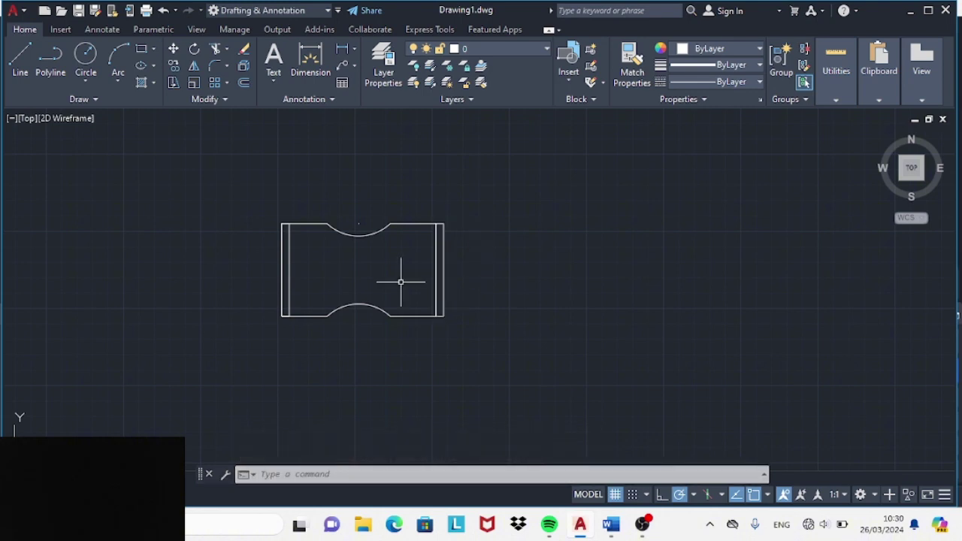
- Draw a vertical centre line between the notch midpoints and a 30-unit horizontal line from its midpoint
{"action": "left_click", "coordinate": [20, 68]}
{"action": "left_click", "coordinate": [358, 235]}
{"action": "left_click", "coordinate": [358, 305]}
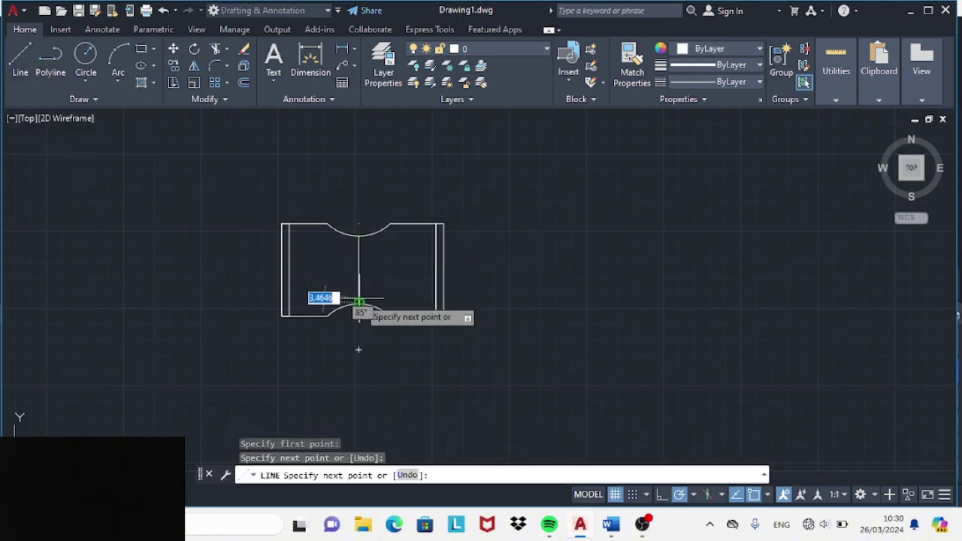
{"action": "key", "text": "Escape"}
{"action": "left_click", "coordinate": [20, 60]}
{"action": "left_click", "coordinate": [281, 270]}
{"action": "key", "text": "Escape"}
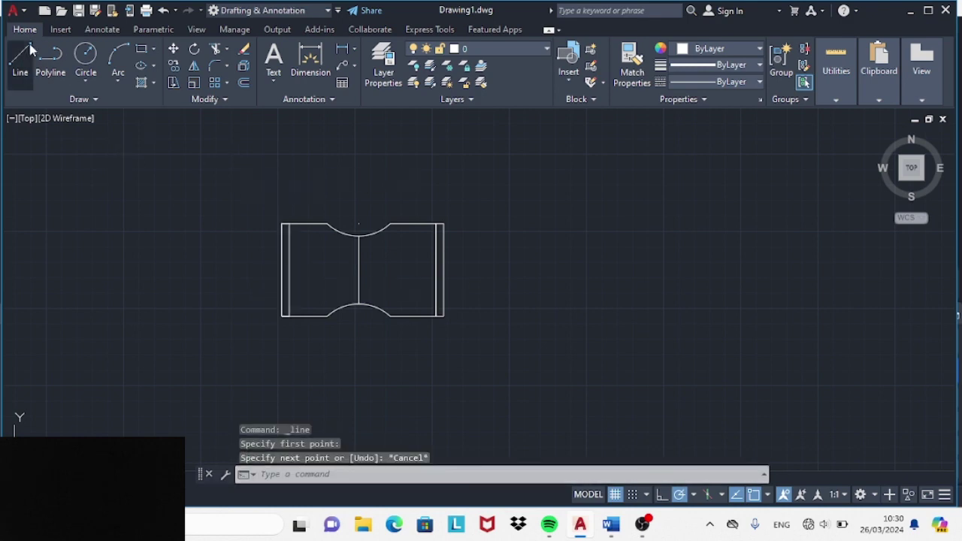
{"action": "key", "text": "Return"}
{"action": "left_click", "coordinate": [358, 269]}
{"action": "type", "text": "30"}
{"action": "key", "text": "Return"}
{"action": "key", "text": "Escape"}
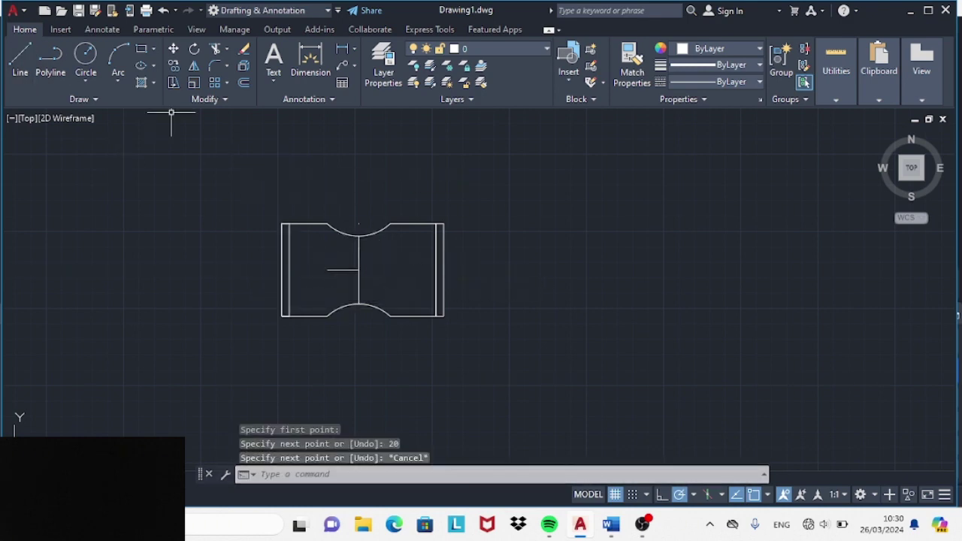
- Place two radius-5 circles 15 units apart along the horizontal line for the slot ends
{"action": "left_click", "coordinate": [85, 60]}
{"action": "left_click", "coordinate": [327, 270]}
{"action": "type", "text": "5"}
{"action": "key", "text": "Return"}
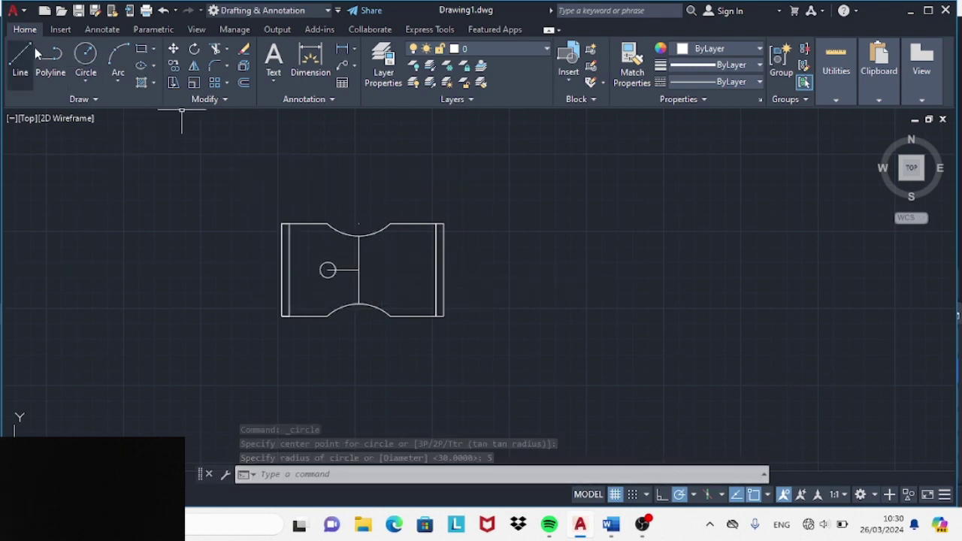
{"action": "type", "text": "l"}
{"action": "key", "text": "Return"}
{"action": "key", "text": "Return"}
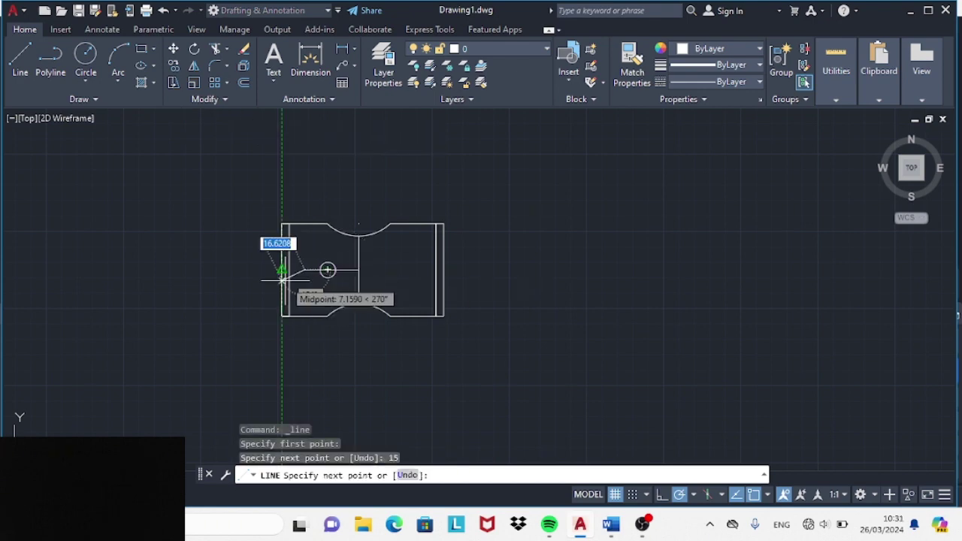
{"action": "key", "text": "Escape"}
{"action": "left_click", "coordinate": [84, 60]}
{"action": "left_click", "coordinate": [305, 270]}
{"action": "key", "text": "Return"}
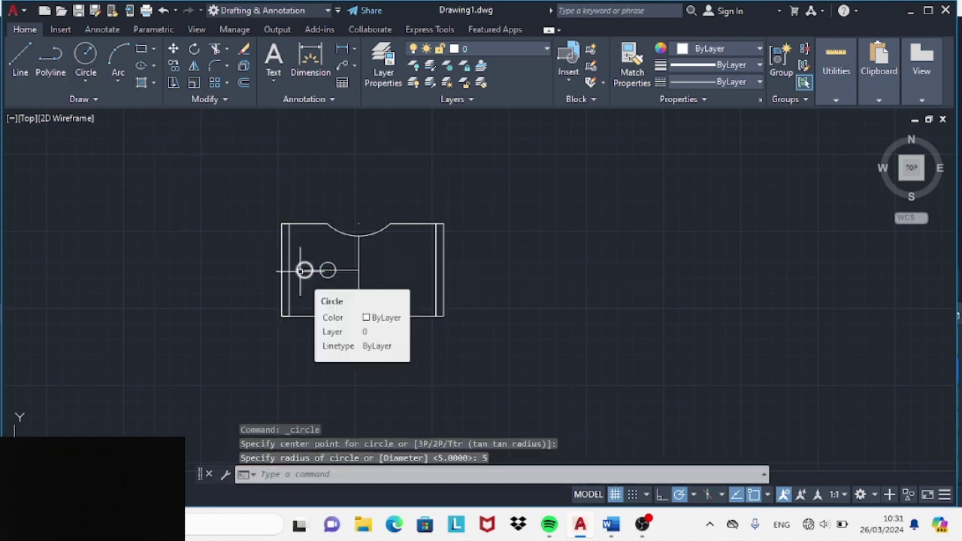
{"action": "key", "text": "Escape"}
- Draw the slot's bottom tangent line between the two circles' lowest points
{"action": "left_click", "coordinate": [20, 56]}
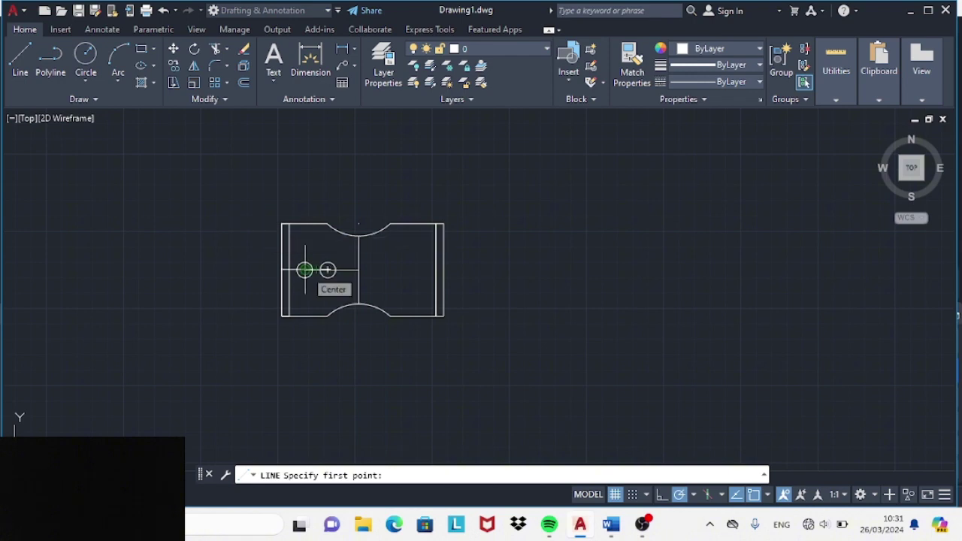
{"action": "scroll", "coordinate": [288, 252], "scroll_direction": "up", "scroll_amount": 4}
{"action": "left_click", "coordinate": [389, 299]}
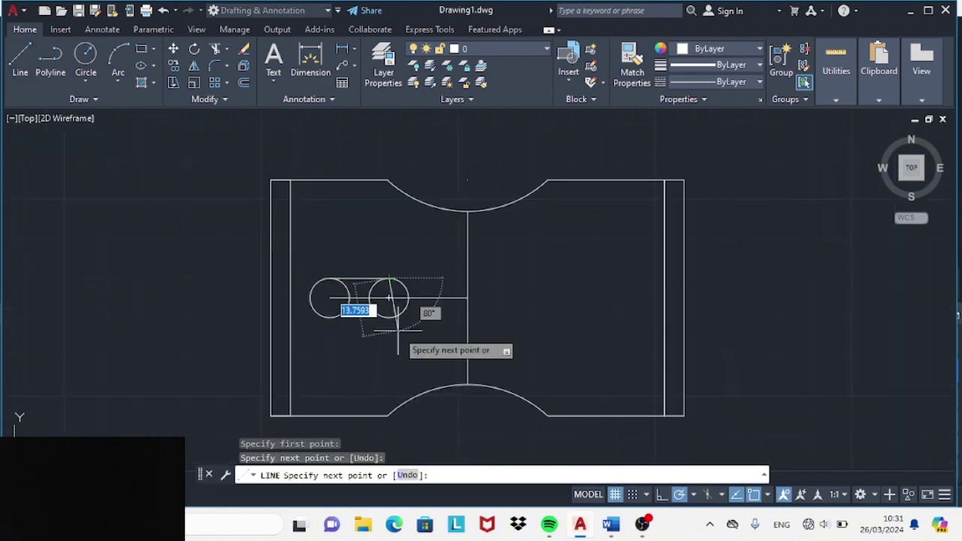
{"action": "key", "text": "Escape"}
{"action": "key", "text": "Return"}
{"action": "left_click", "coordinate": [329, 316]}
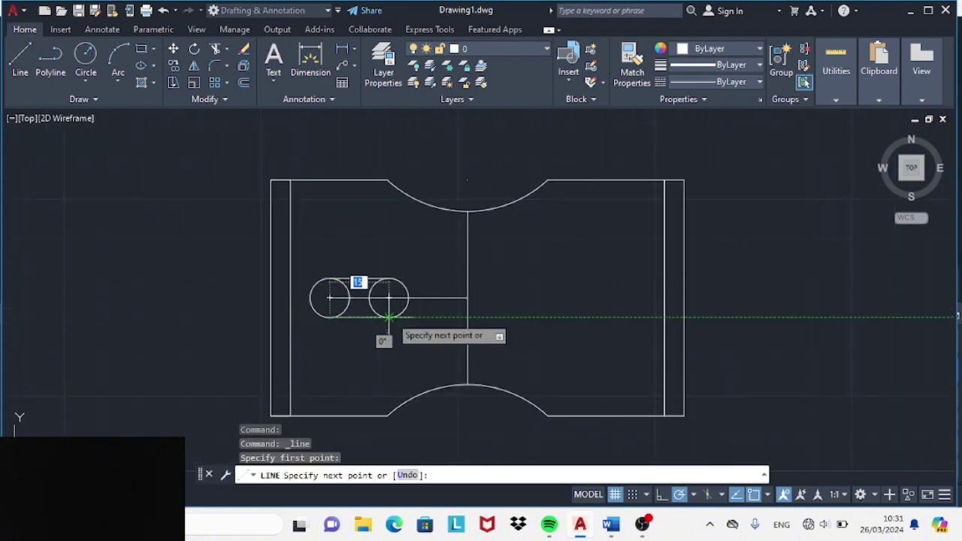
{"action": "left_click", "coordinate": [389, 316]}
{"action": "key", "text": "Escape"}
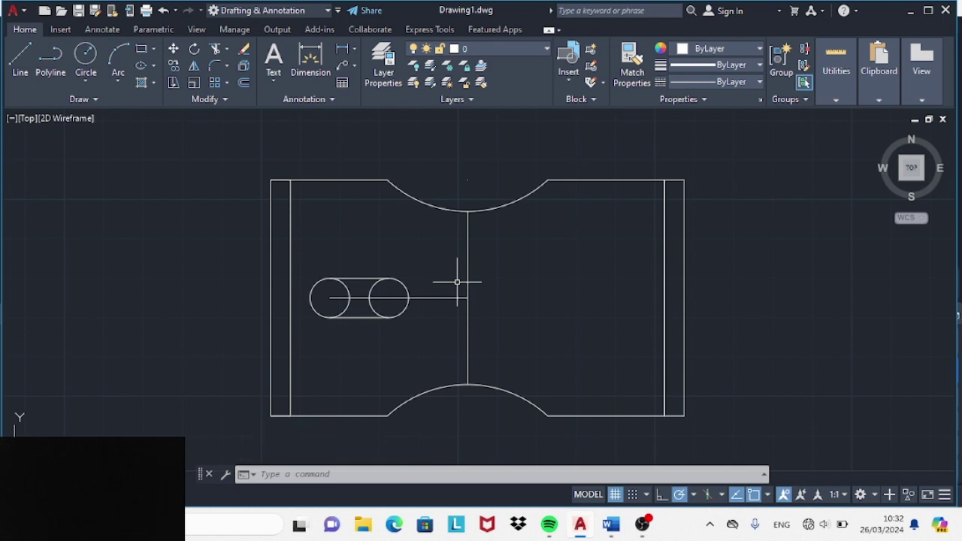
- Trim the centre line and inner arcs to leave a clean rounded slot
{"action": "left_click", "coordinate": [214, 49]}
{"action": "left_click", "coordinate": [359, 298]}
{"action": "left_click", "coordinate": [383, 299]}
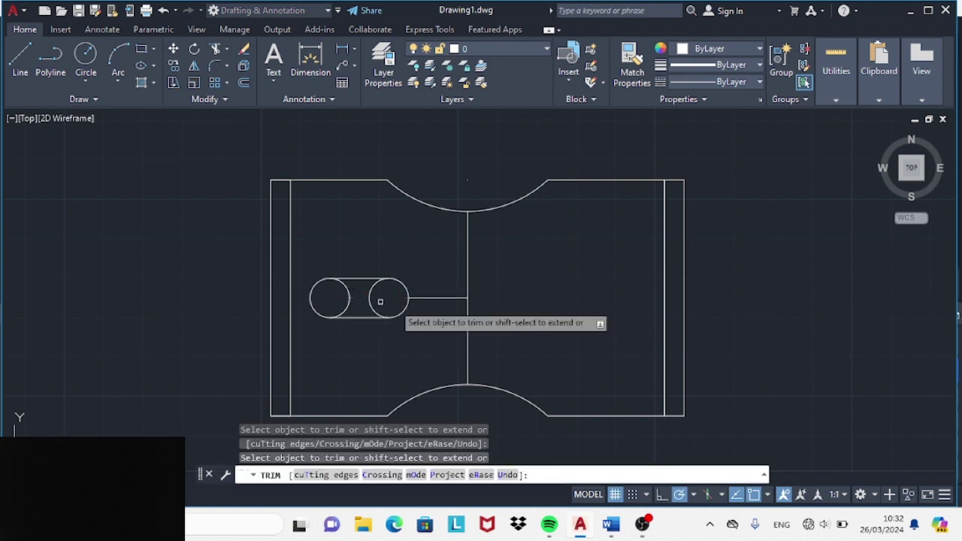
{"action": "left_click", "coordinate": [438, 298]}
{"action": "left_click", "coordinate": [351, 296]}
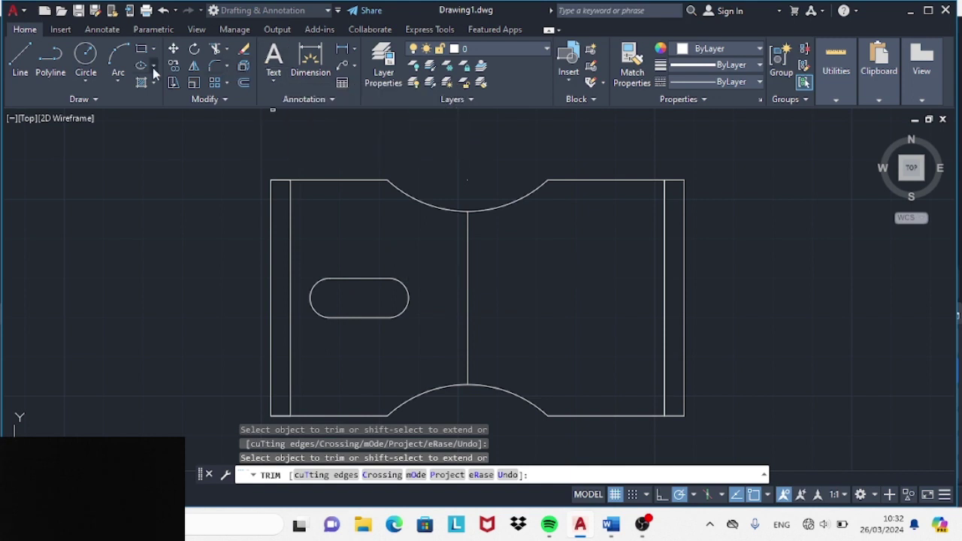
- Mirror the slot across the vertical centre line, keeping the original
{"action": "left_click", "coordinate": [194, 66]}
{"action": "left_click_drag", "start_coordinate": [320, 278], "coordinate": [408, 266]}
{"action": "left_click", "coordinate": [305, 258]}
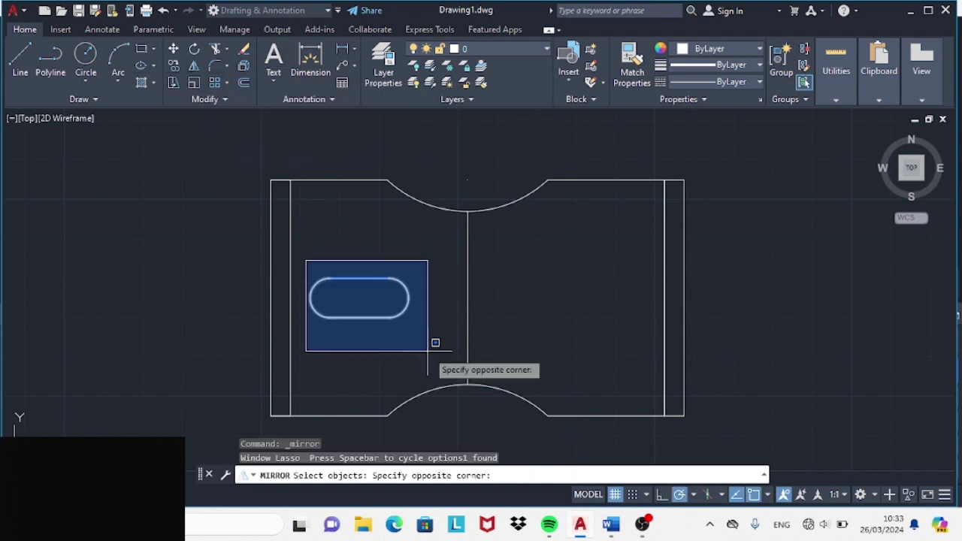
{"action": "left_click", "coordinate": [436, 343]}
{"action": "key", "text": "Return"}
{"action": "left_click", "coordinate": [468, 299]}
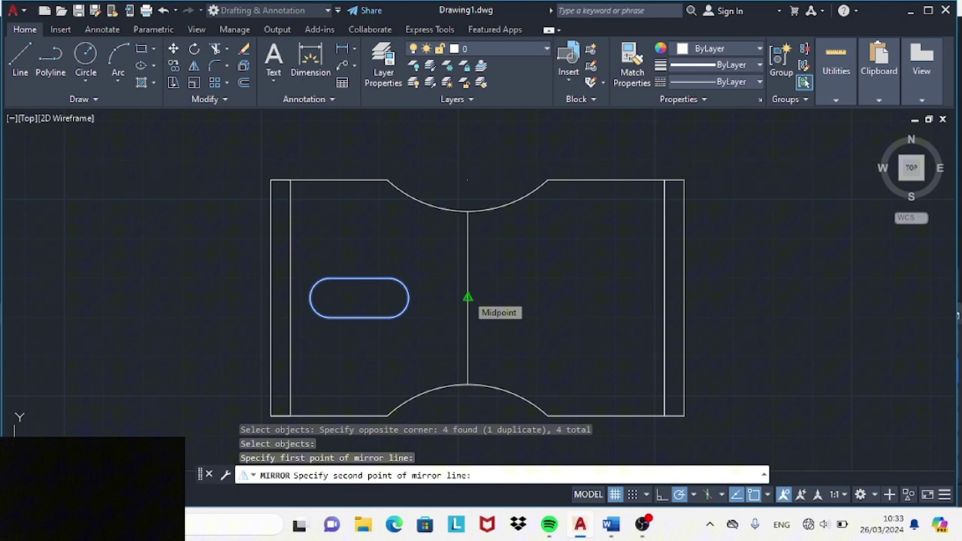
{"action": "left_click", "coordinate": [467, 246]}
{"action": "key", "text": "Return"}
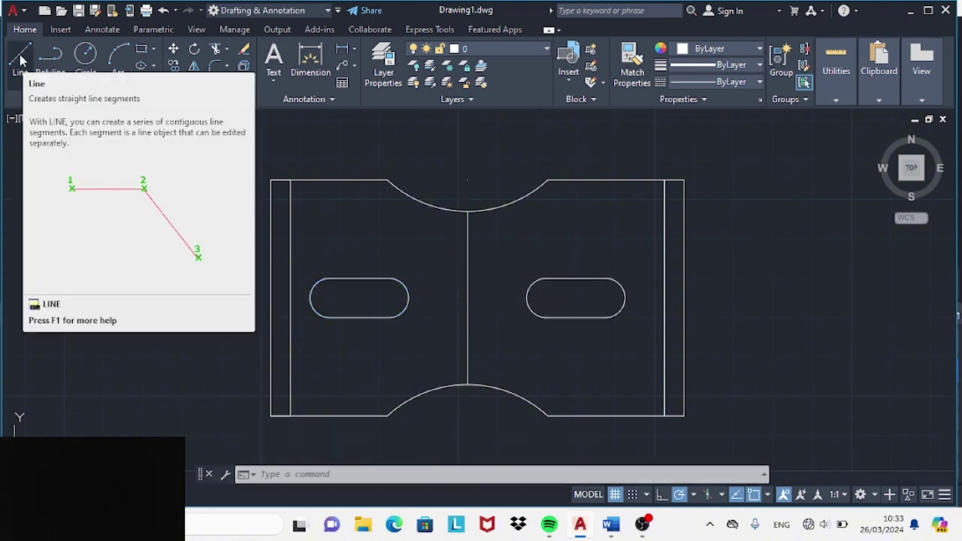
{"action": "scroll", "coordinate": [239, 201], "scroll_direction": "down", "scroll_amount": 10}
- Draw the 5 by 50 left leg above the plate and remove a misplaced rectangle
{"action": "left_click", "coordinate": [141, 48]}
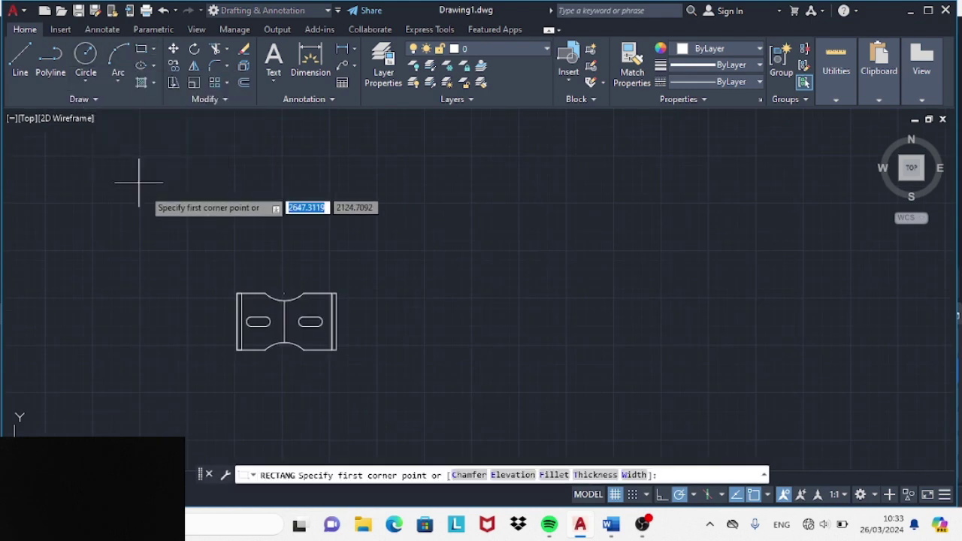
{"action": "left_click", "coordinate": [237, 239]}
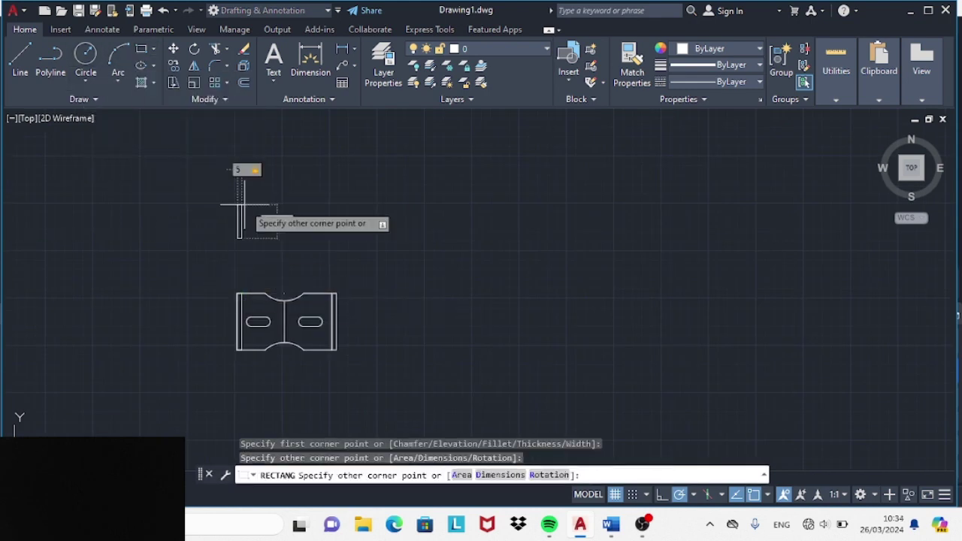
{"action": "type", "text": "50"}
{"action": "key", "text": "Return"}
{"action": "key", "text": "Return"}
{"action": "left_click", "coordinate": [238, 192]}
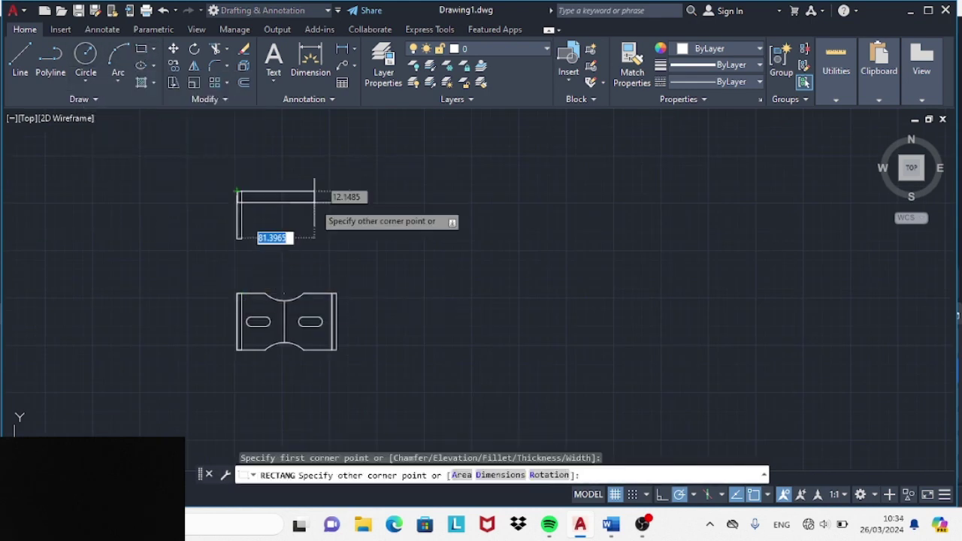
{"action": "type", "text": "100"}
{"action": "key", "text": "Return"}
{"action": "left_click", "coordinate": [297, 194]}
{"action": "type", "text": "tr"}
{"action": "key", "text": "Return"}
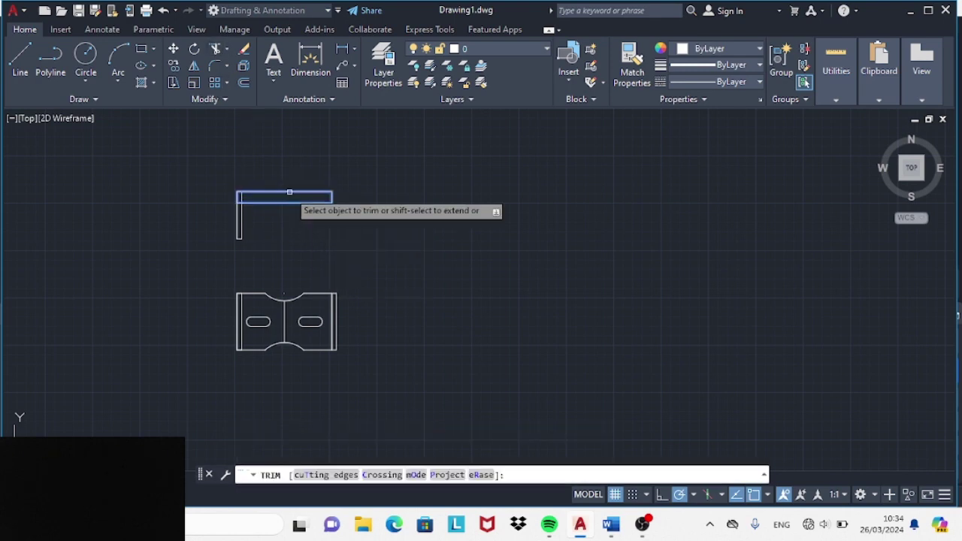
{"action": "left_click", "coordinate": [294, 193]}
{"action": "left_click", "coordinate": [279, 204]}
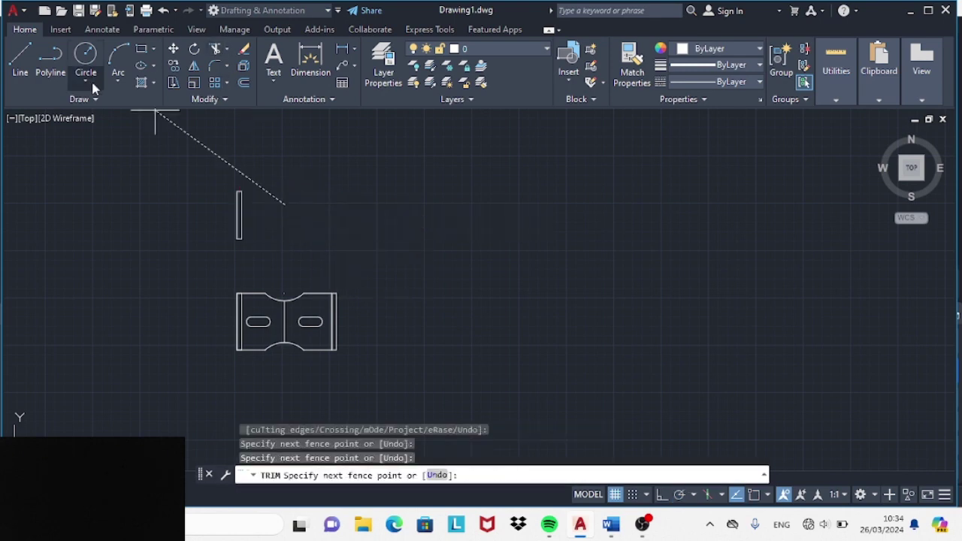
- Add the 100 by 5 top bar anchored at the left leg's top
{"action": "left_click", "coordinate": [141, 48]}
{"action": "left_click", "coordinate": [238, 192]}
{"action": "type", "text": "100"}
{"action": "key", "text": "Tab"}
{"action": "type", "text": "5"}
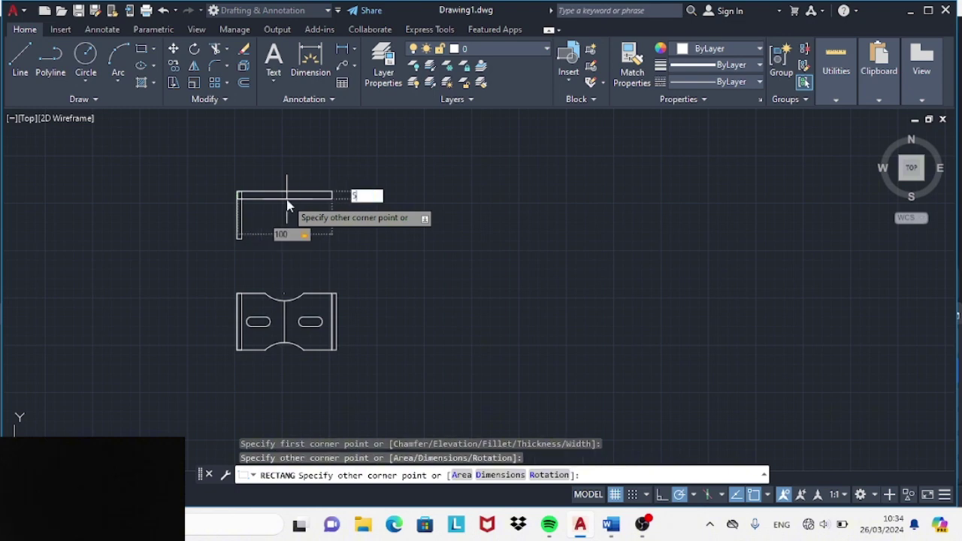
{"action": "key", "text": "Return"}
{"action": "key", "text": "Return"}
- Draw the 5 by 60 right leg hanging down from the top bar's end
{"action": "left_click", "coordinate": [332, 192]}
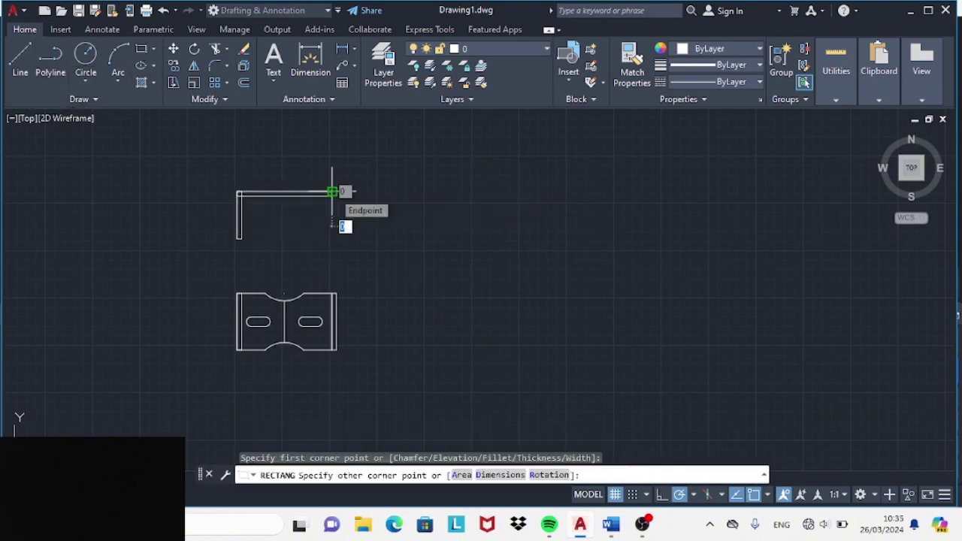
{"action": "key", "text": "Escape"}
{"action": "type", "text": "5"}
{"action": "key", "text": "Tab"}
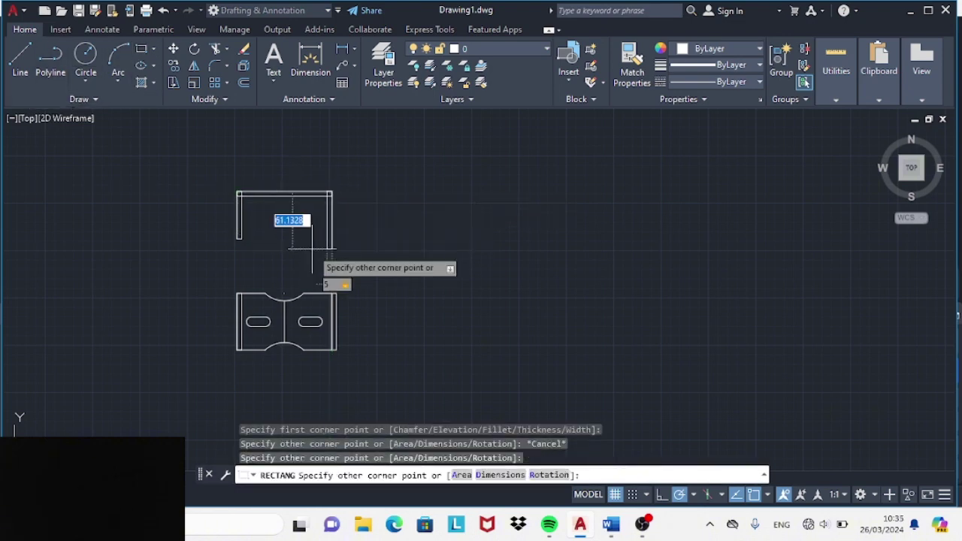
{"action": "key", "text": "Return"}
{"action": "key", "text": "Return"}
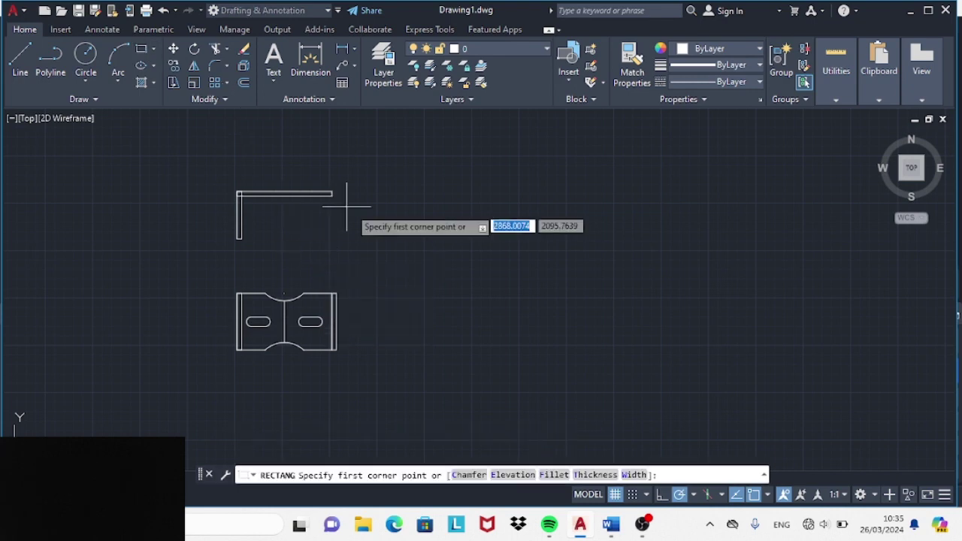
{"action": "left_click", "coordinate": [331, 191]}
{"action": "type", "text": "-60"}
{"action": "key", "text": "Return"}
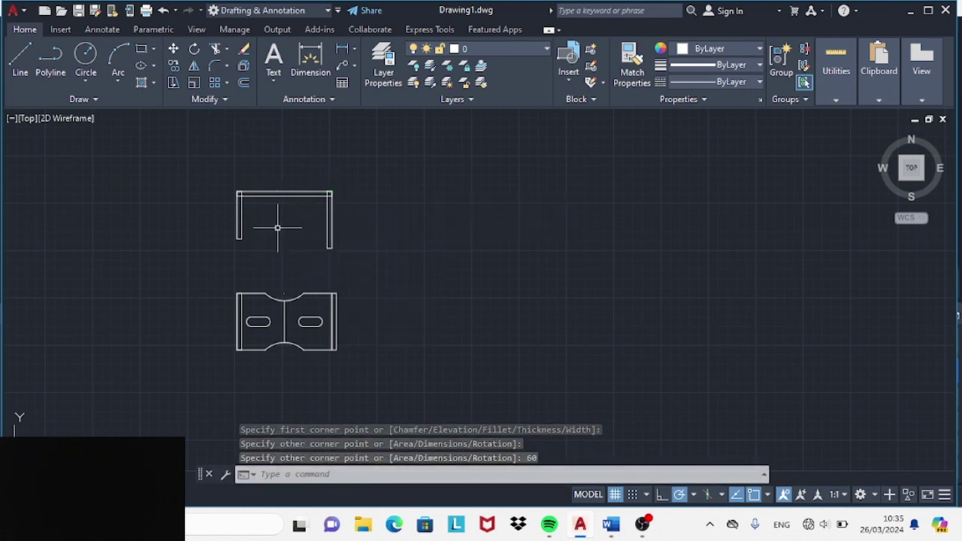
- Project two vertical lines from the notch's left and right edges up to the top bar
{"action": "scroll", "coordinate": [275, 225], "scroll_direction": "up", "scroll_amount": 2}
{"action": "left_click", "coordinate": [20, 60]}
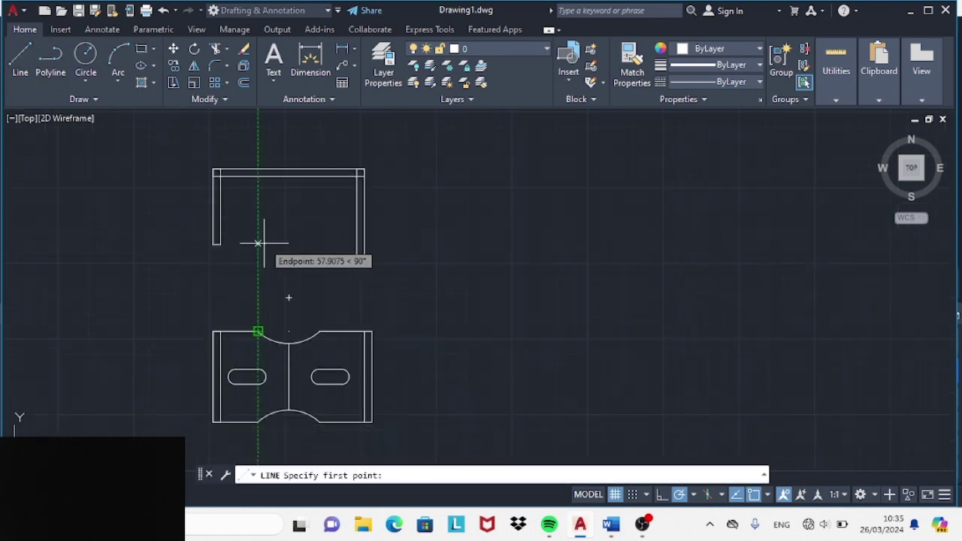
{"action": "left_click", "coordinate": [258, 331]}
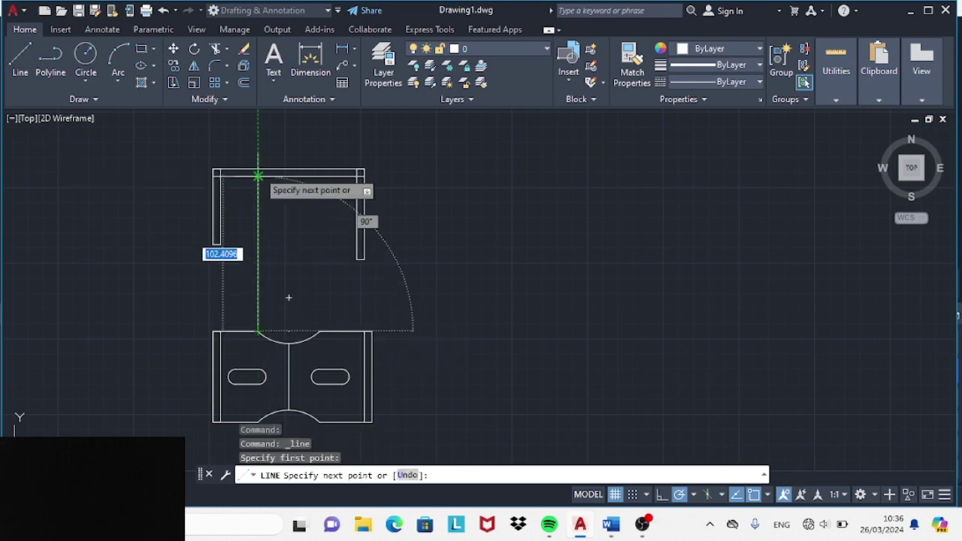
{"action": "left_click", "coordinate": [258, 175]}
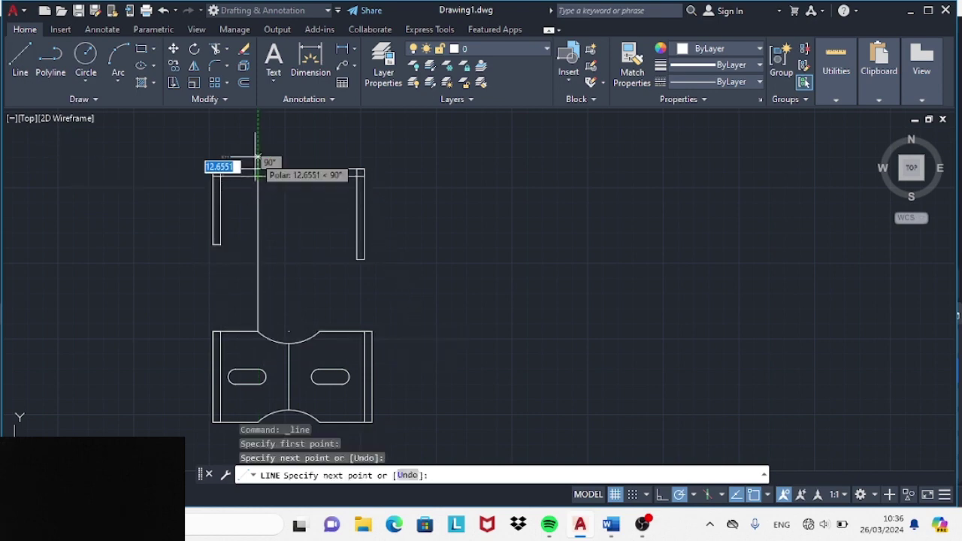
{"action": "key", "text": "Escape"}
{"action": "key", "text": "Return"}
{"action": "left_click", "coordinate": [319, 331]}
{"action": "left_click", "coordinate": [319, 172]}
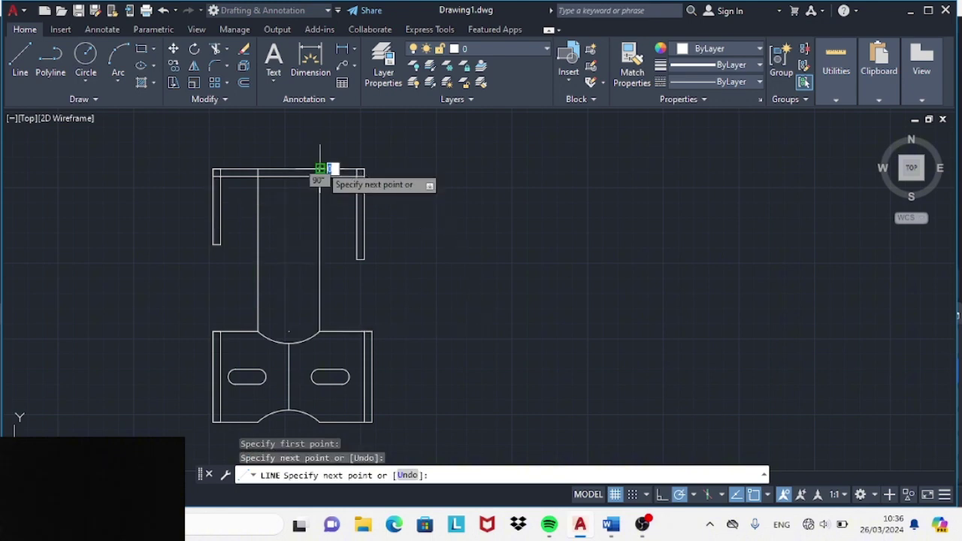
{"action": "key", "text": "Escape"}
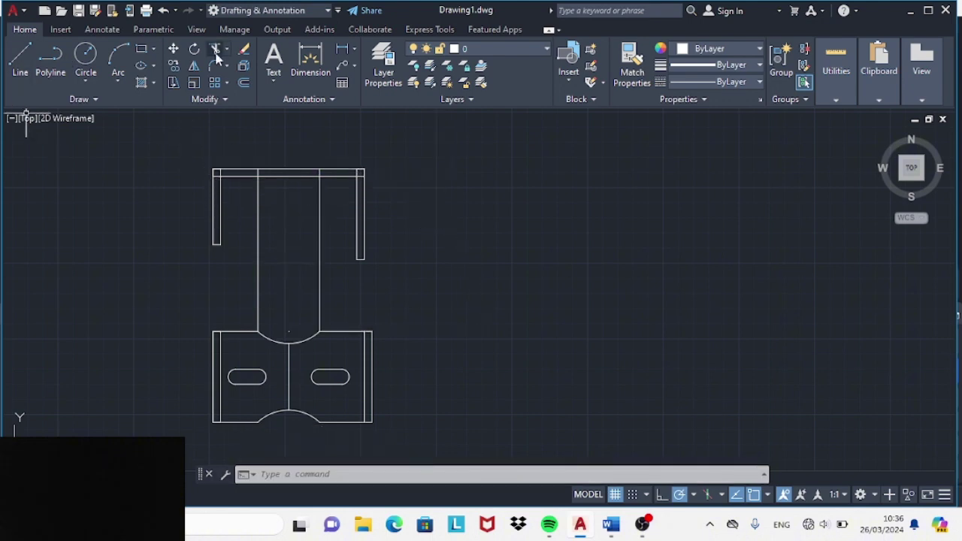
{"action": "left_click", "coordinate": [216, 52]}
- Trim the projection lines and leg stubs, leaving short bend marks on the top bar
{"action": "left_click", "coordinate": [258, 225]}
{"action": "left_click", "coordinate": [320, 225]}
{"action": "scroll", "coordinate": [216, 184], "scroll_direction": "up", "scroll_amount": 4}
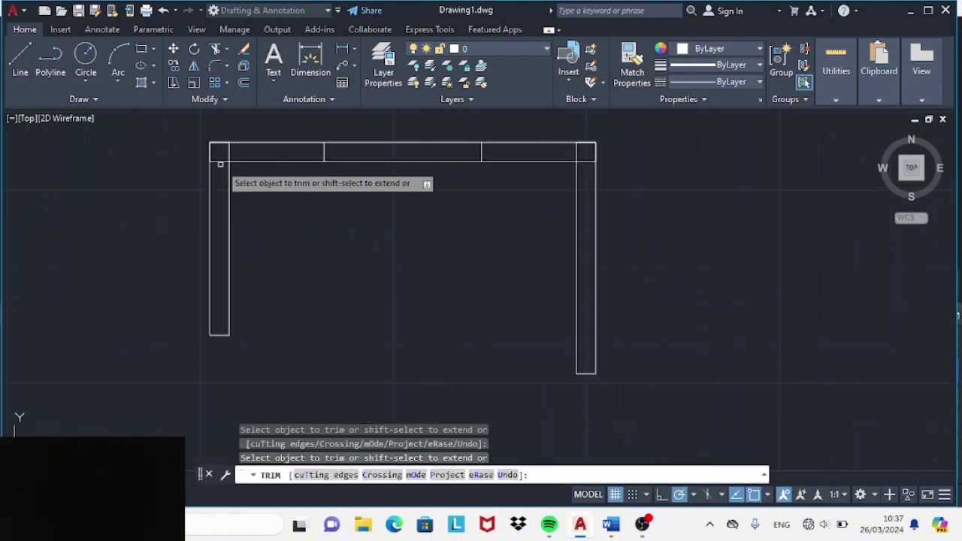
{"action": "left_click_drag", "start_coordinate": [616, 172], "coordinate": [551, 143]}
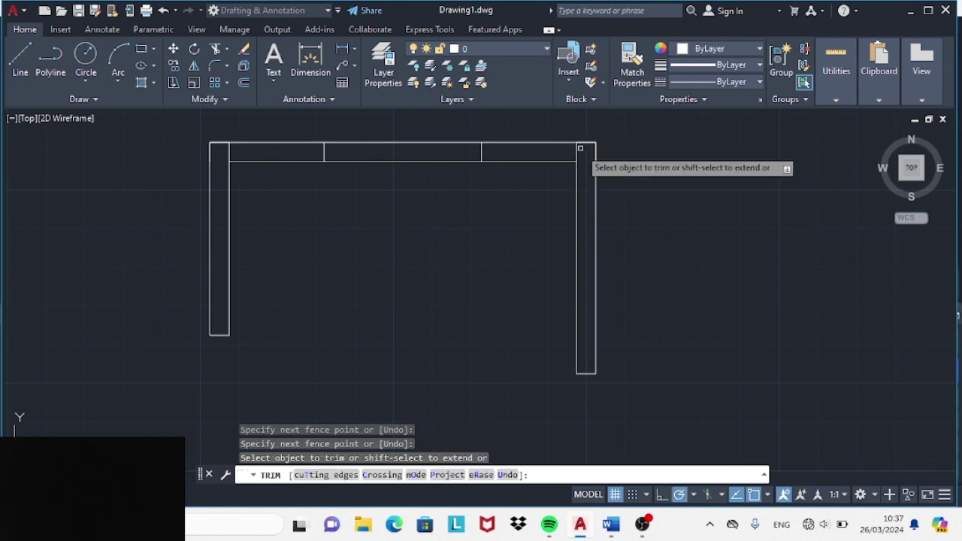
{"action": "left_click", "coordinate": [579, 148]}
{"action": "left_click", "coordinate": [227, 152]}
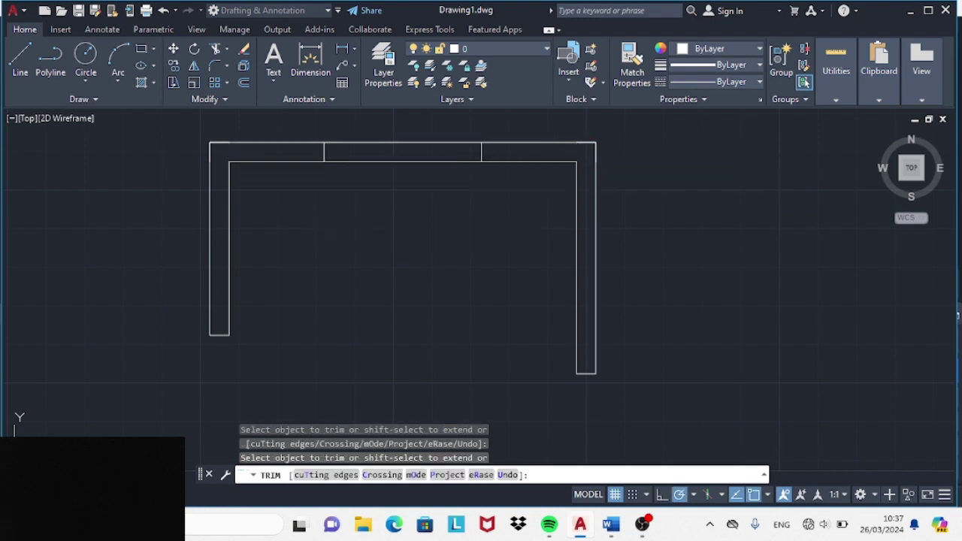
- Fillet the profile's two inner top corners with radius 5
{"action": "left_click", "coordinate": [218, 65]}
{"action": "key", "text": "Return"}
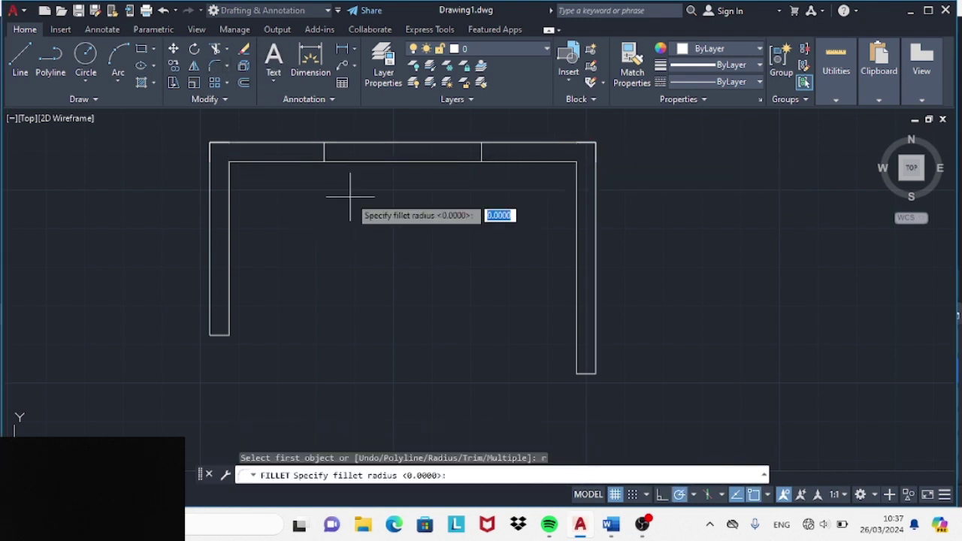
{"action": "type", "text": "5"}
{"action": "key", "text": "Return"}
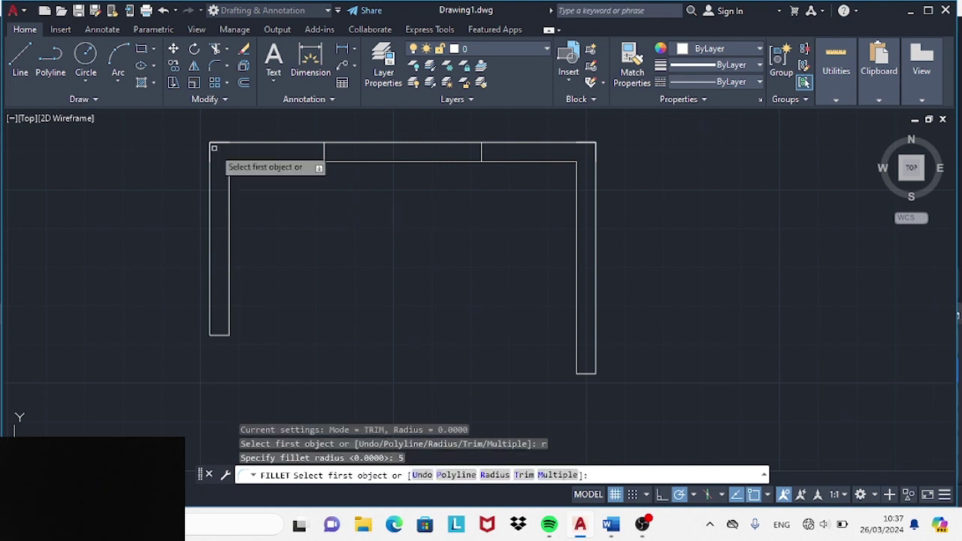
{"action": "left_click", "coordinate": [258, 162]}
{"action": "left_click", "coordinate": [230, 188]}
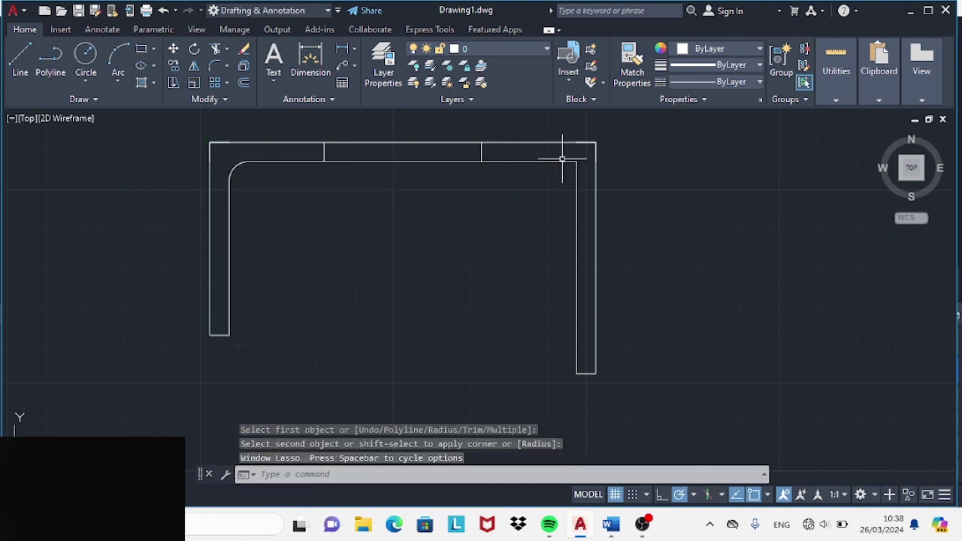
{"action": "key", "text": "space"}
{"action": "left_click", "coordinate": [526, 162]}
{"action": "left_click", "coordinate": [576, 188]}
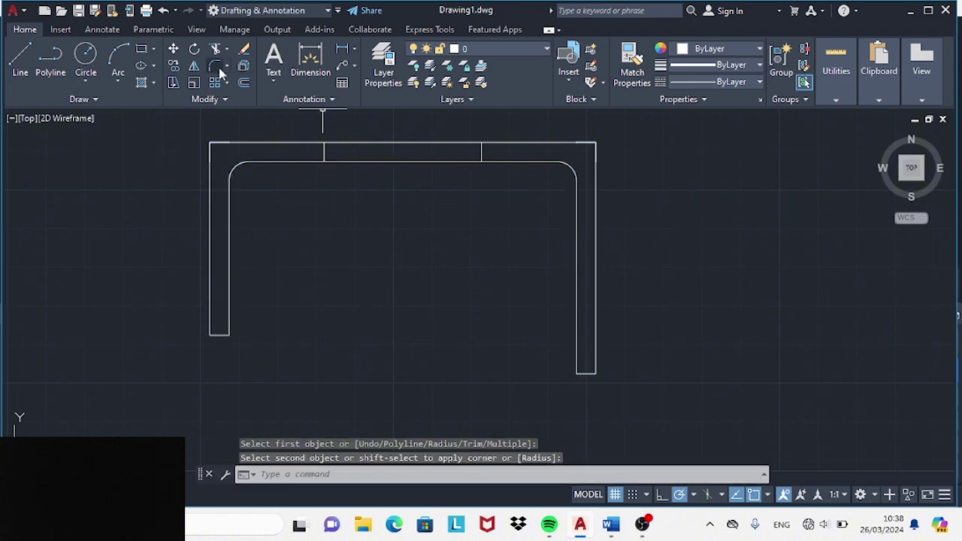
- Fillet the profile's outer top-left and top-right corners
{"action": "key", "text": "space"}
{"action": "left_click", "coordinate": [211, 177]}
{"action": "left_click", "coordinate": [315, 142]}
{"action": "left_click", "coordinate": [215, 65]}
{"action": "left_click", "coordinate": [526, 142]}
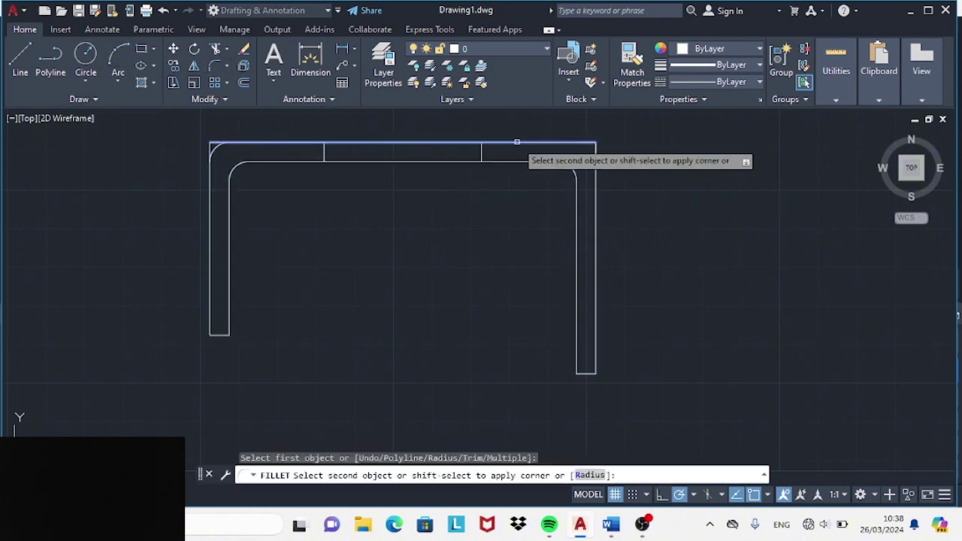
{"action": "left_click", "coordinate": [596, 175]}
{"action": "left_click", "coordinate": [216, 48]}
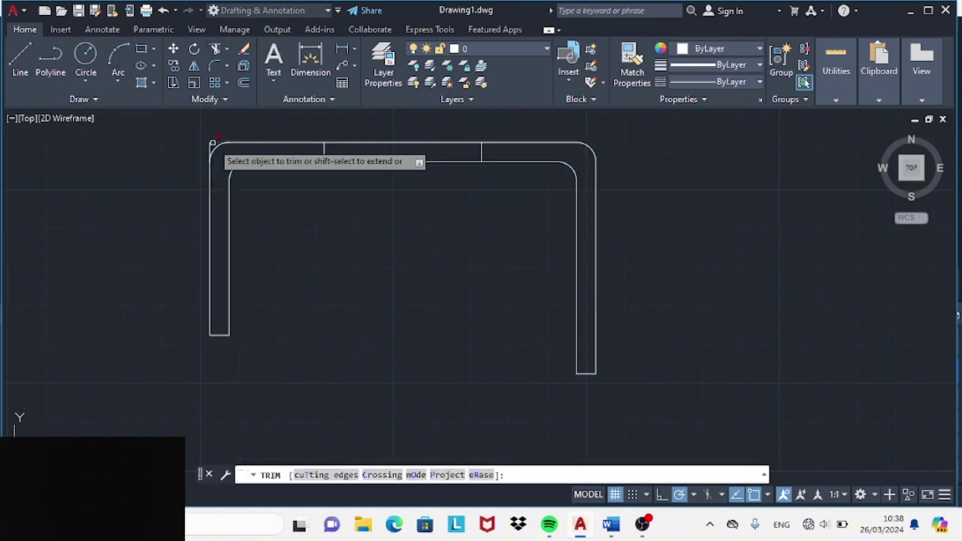
{"action": "key", "text": "Escape"}
{"action": "scroll", "coordinate": [343, 220], "scroll_direction": "down", "scroll_amount": 4}
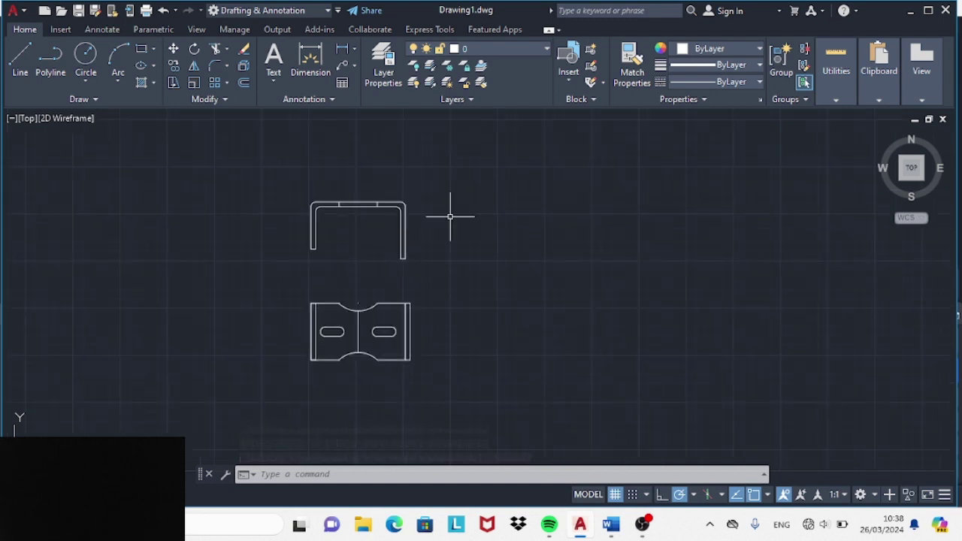
- Draw a radius-30 circle right of the plate, replacing an oversized radius-60 one
{"action": "left_click", "coordinate": [98, 69]}
{"action": "left_click", "coordinate": [521, 331]}
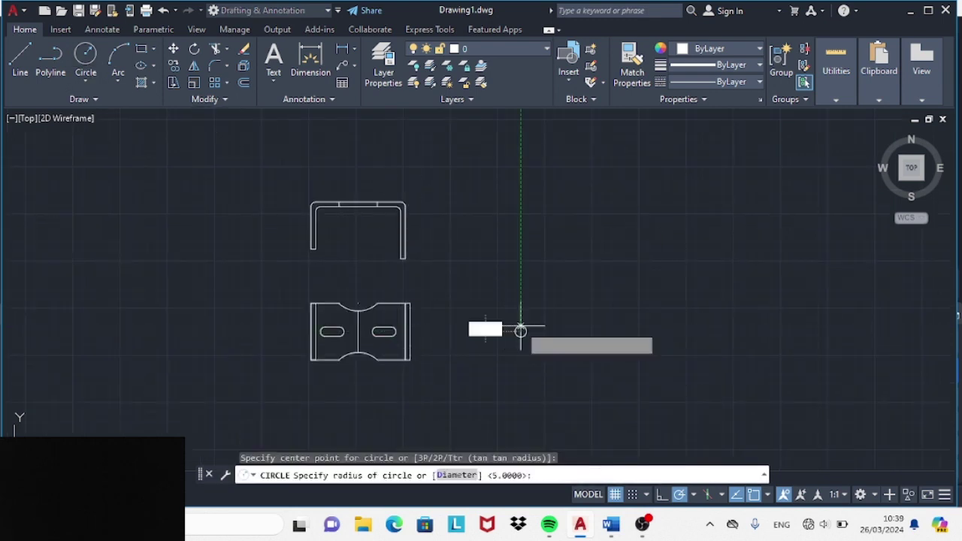
{"action": "type", "text": "60"}
{"action": "key", "text": "Return"}
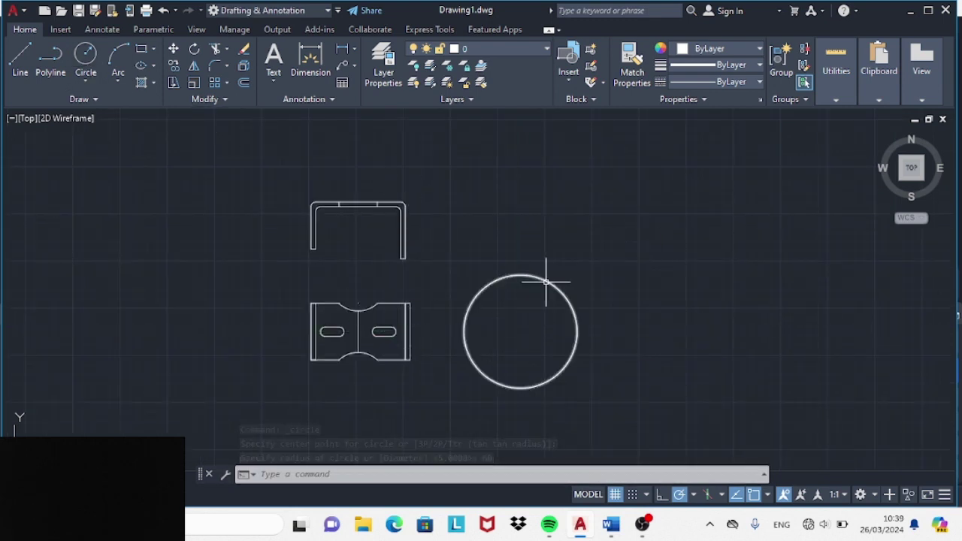
{"action": "left_click", "coordinate": [215, 48]}
{"action": "key", "text": "ctrl+z"}
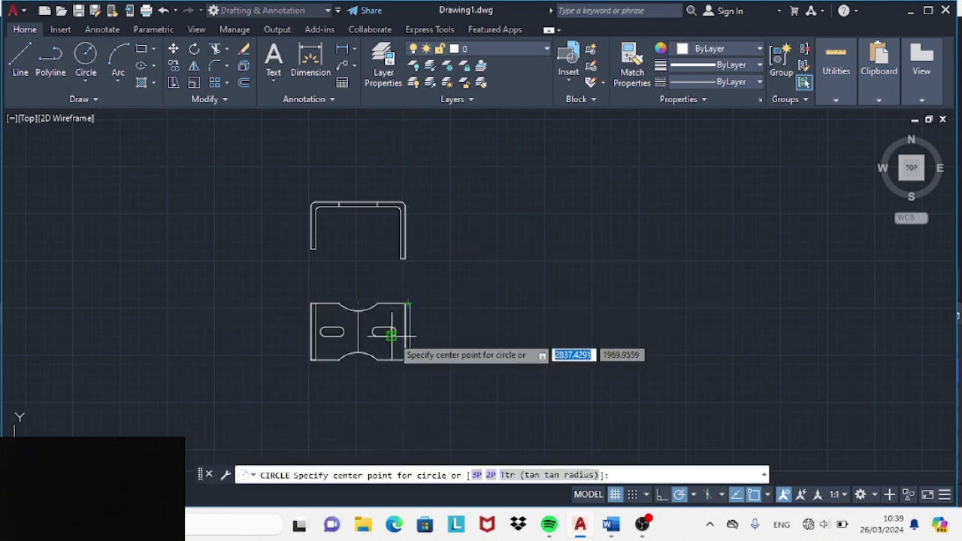
{"action": "left_click", "coordinate": [545, 332]}
{"action": "key", "text": "Return"}
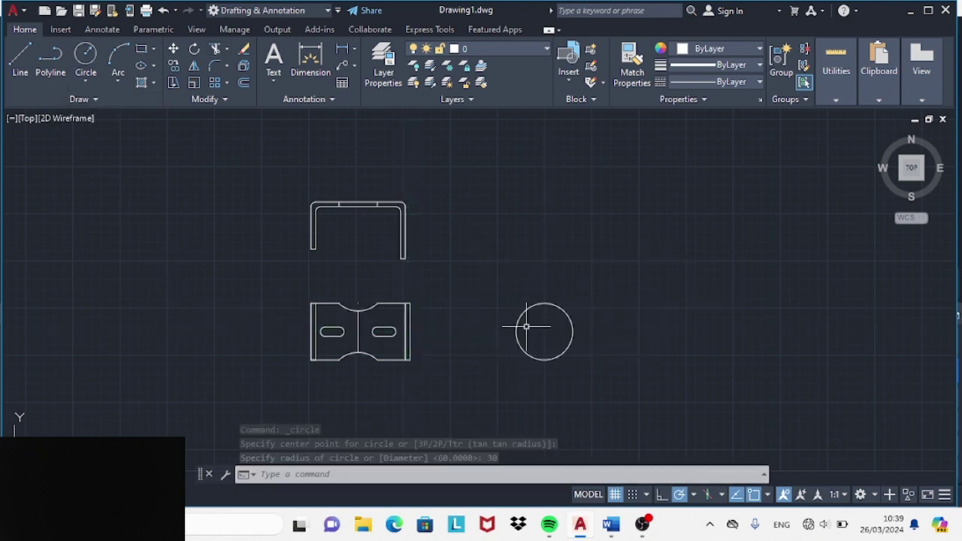
- Add a concentric radius-13 hole at the large circle's centre
{"action": "key", "text": "Return"}
{"action": "left_click", "coordinate": [544, 332]}
{"action": "type", "text": "13"}
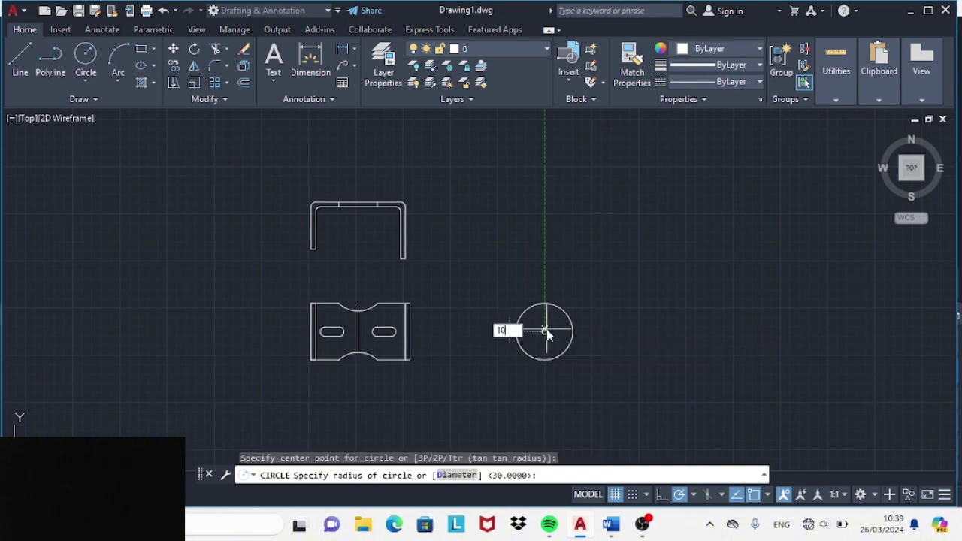
{"action": "key", "text": "Return"}
{"action": "scroll", "coordinate": [560, 335], "scroll_direction": "up", "scroll_amount": 4}
- Box the circle's right half with lines of 30, 60 and 50 units
{"action": "key", "text": "l"}
{"action": "key", "text": "space"}
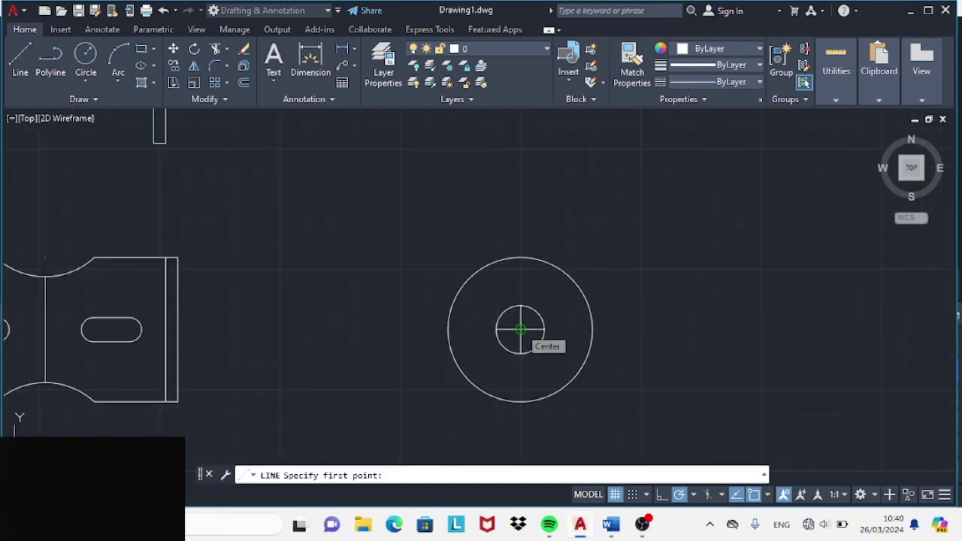
{"action": "left_click", "coordinate": [520, 402]}
{"action": "type", "text": "30"}
{"action": "key", "text": "Return"}
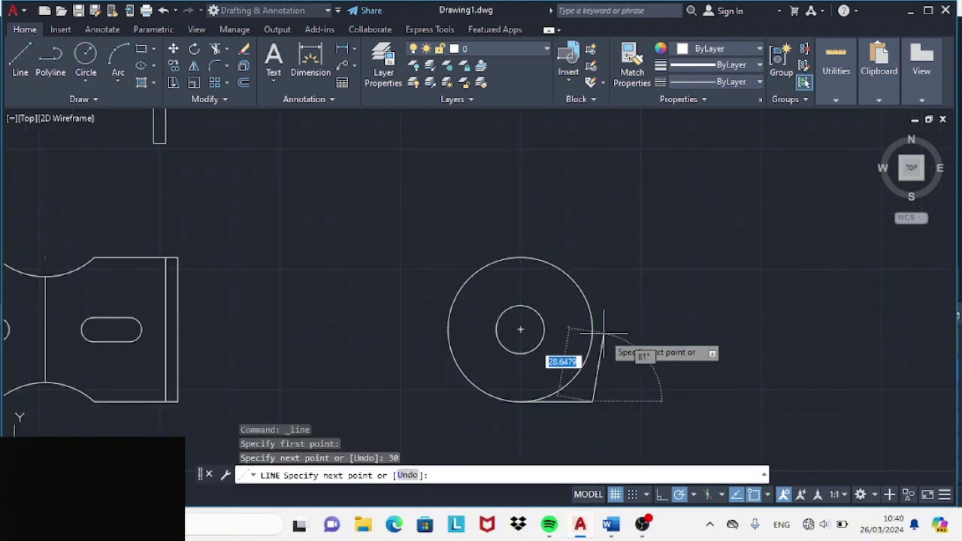
{"action": "type", "text": "60"}
{"action": "key", "text": "Return"}
{"action": "type", "text": "50"}
{"action": "key", "text": "Return"}
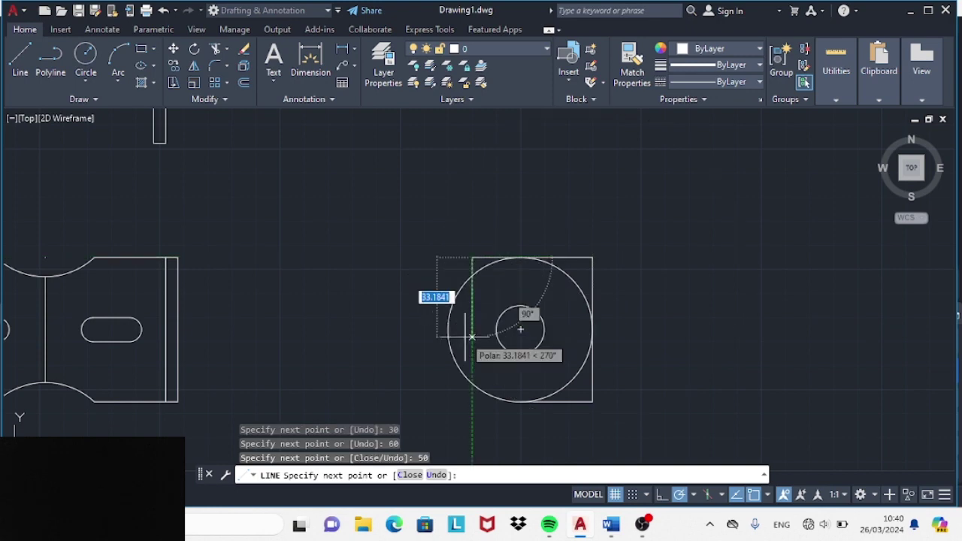
{"action": "key", "text": "Return"}
{"action": "key", "text": "Escape"}
{"action": "left_click", "coordinate": [664, 306]}
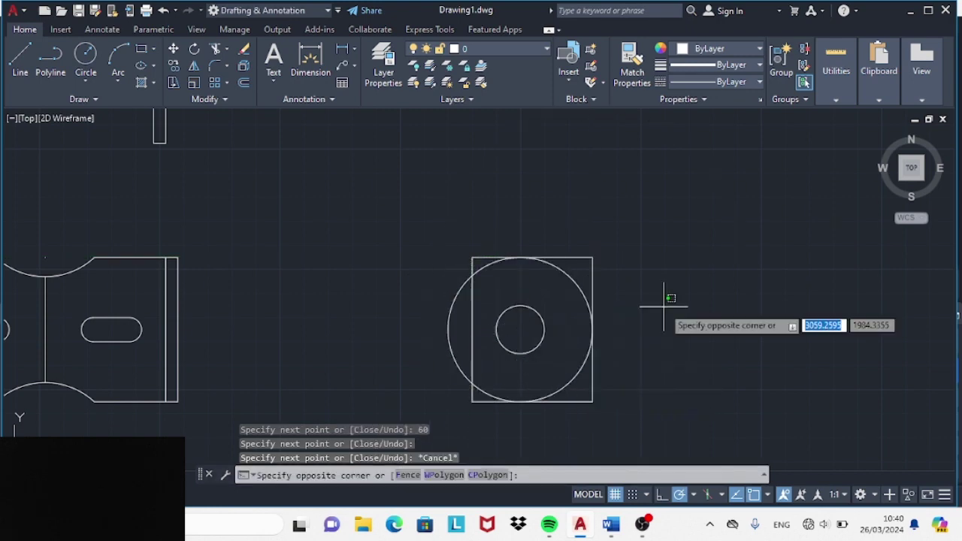
{"action": "key", "text": "Escape"}
- Trim away the circle's arc inside the rectangle
{"action": "type", "text": "tr"}
{"action": "key", "text": "Return"}
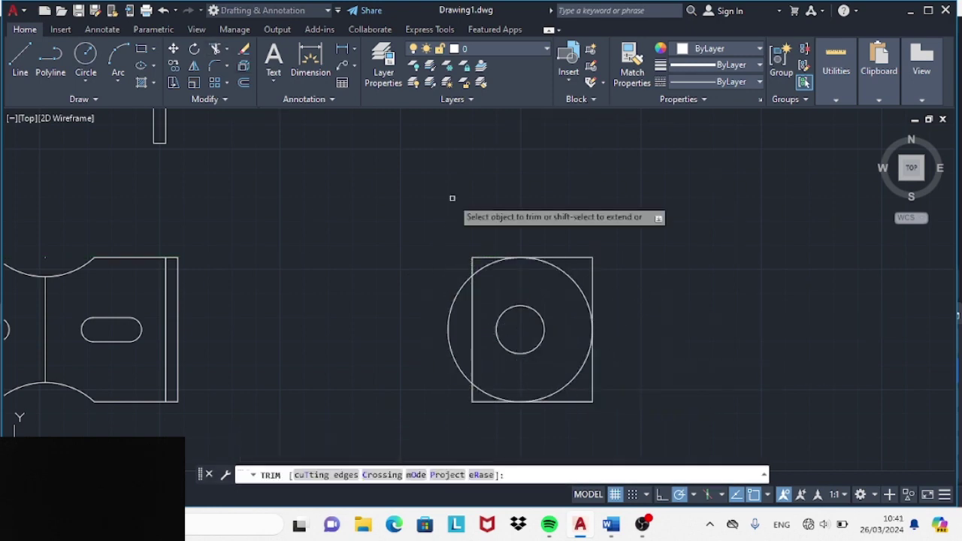
{"action": "left_click", "coordinate": [568, 275]}
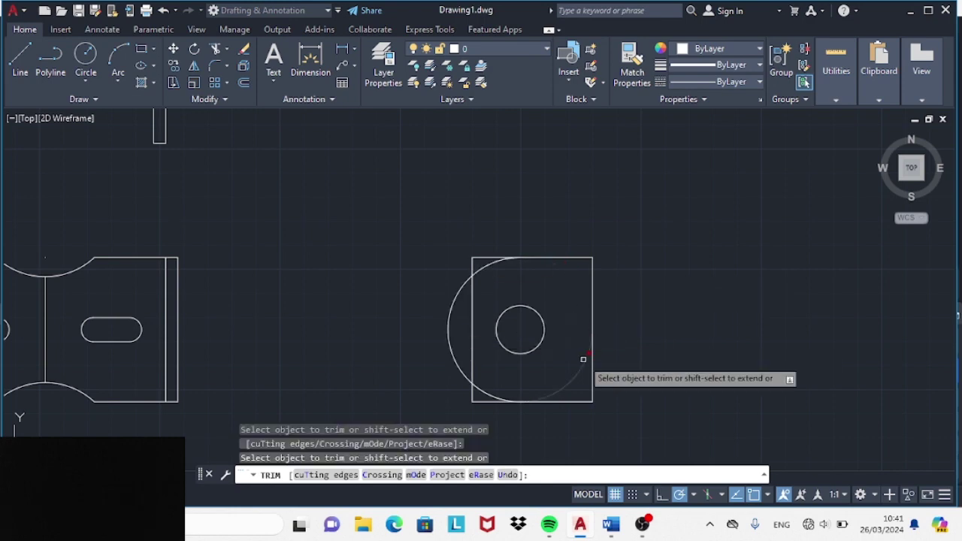
{"action": "key", "text": "Escape"}
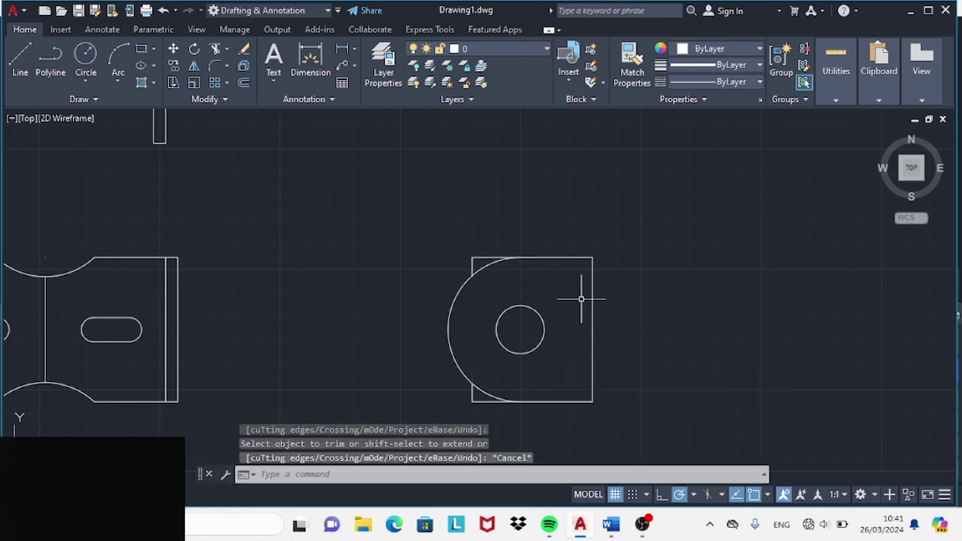
- Draw a 45° line out from the circle's centre
{"action": "type", "text": "l"}
{"action": "key", "text": "Return"}
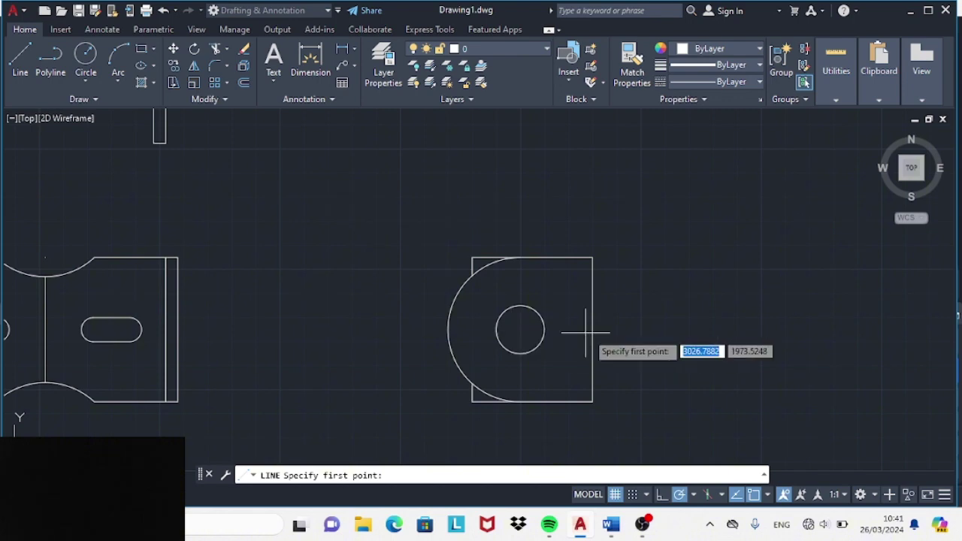
{"action": "left_click", "coordinate": [520, 329]}
{"action": "type", "text": "20"}
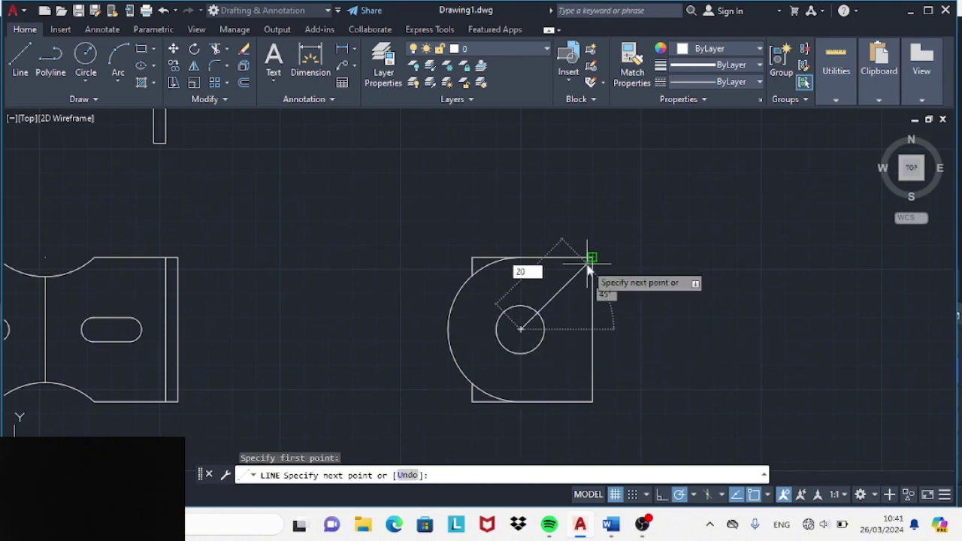
{"action": "key", "text": "Return"}
{"action": "key", "text": "Escape"}
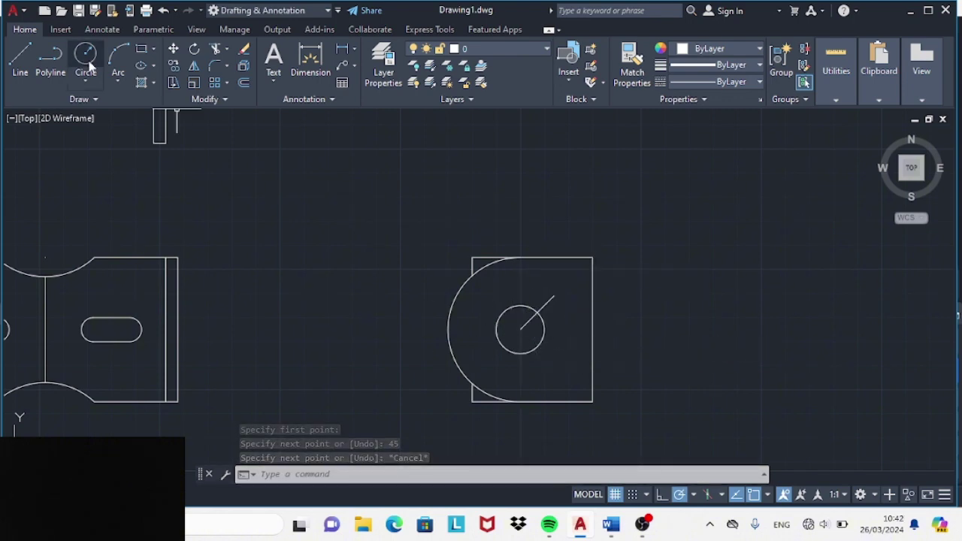
- Start a circle at the 45° line's outer end, checking the Word reference drawing
{"action": "type", "text": "c"}
{"action": "key", "text": "Return"}
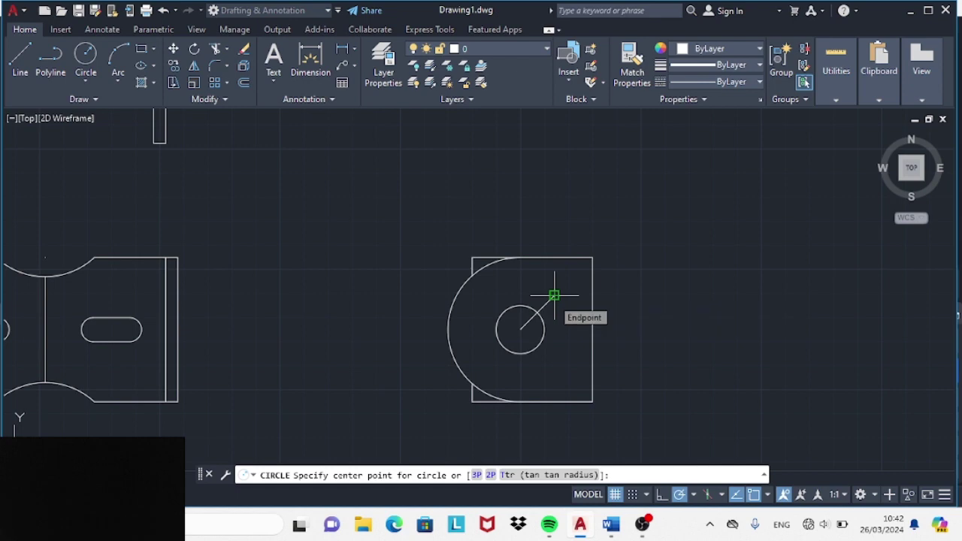
{"action": "left_click", "coordinate": [554, 296]}
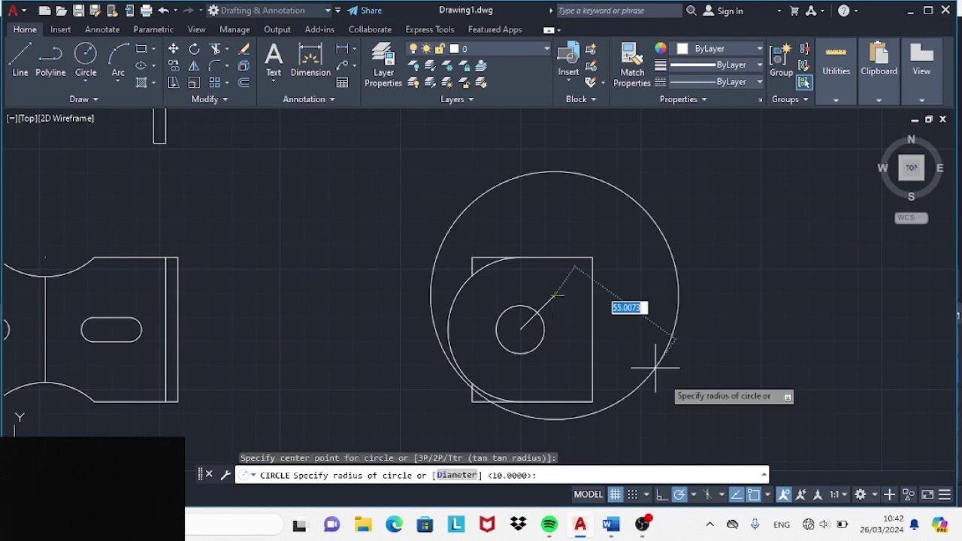
{"action": "key", "text": "alt+Tab"}
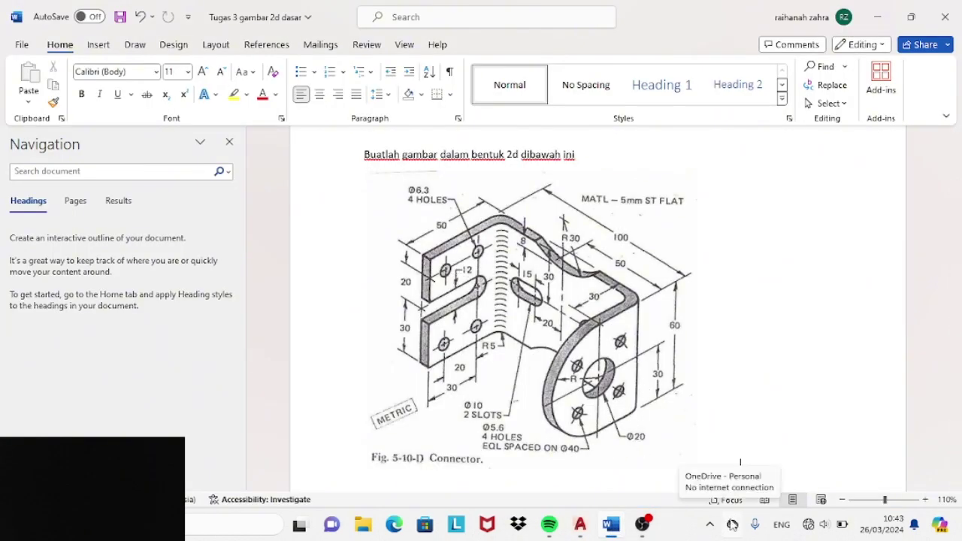
{"action": "left_click", "coordinate": [580, 524]}
- Replace the radius-8 circle with a radius-2.8 hole at the guide line's end
{"action": "key", "text": "Return"}
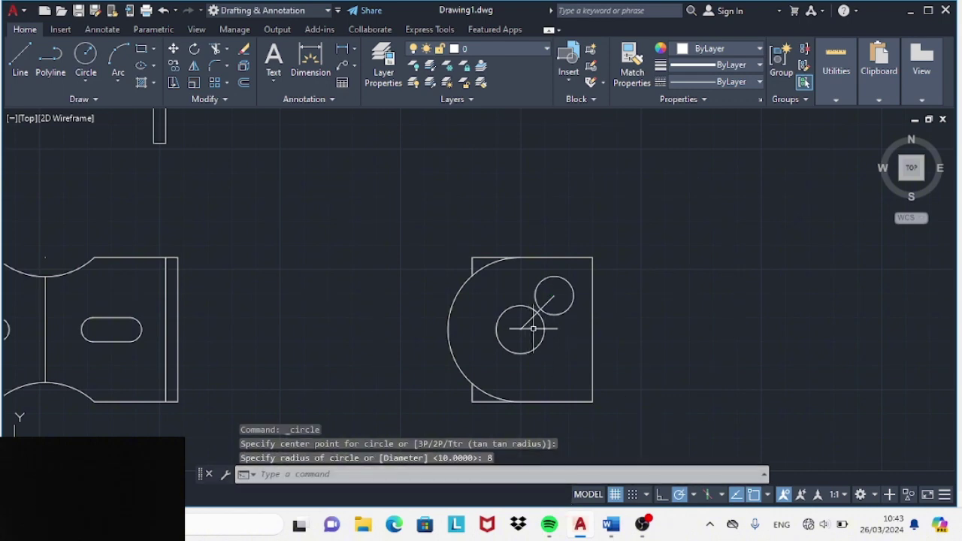
{"action": "key", "text": "ctrl+z"}
{"action": "key", "text": "Return"}
{"action": "left_click", "coordinate": [536, 304]}
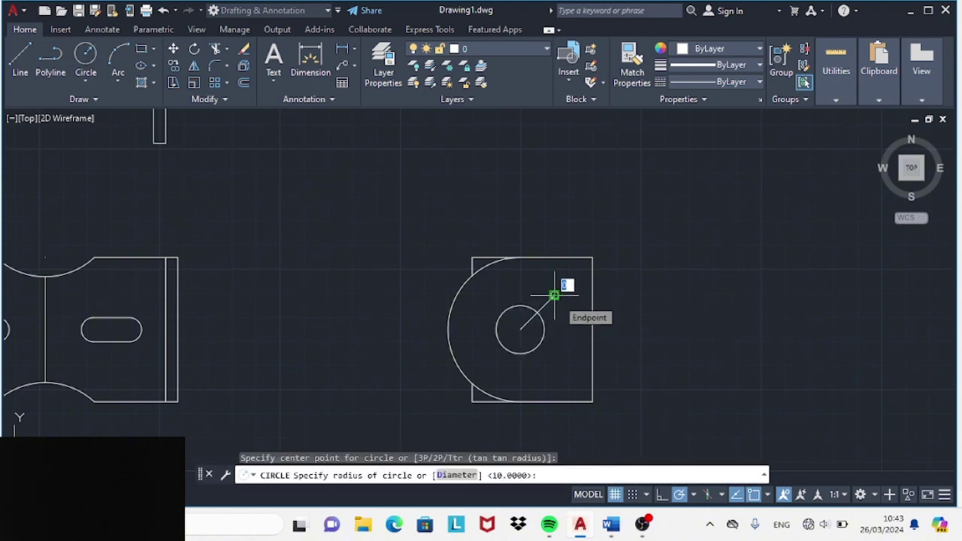
{"action": "type", "text": "2.8"}
{"action": "key", "text": "Return"}
- Polar-array the small hole into four copies around the central hole
{"action": "left_click_drag", "start_coordinate": [540, 284], "coordinate": [570, 308]}
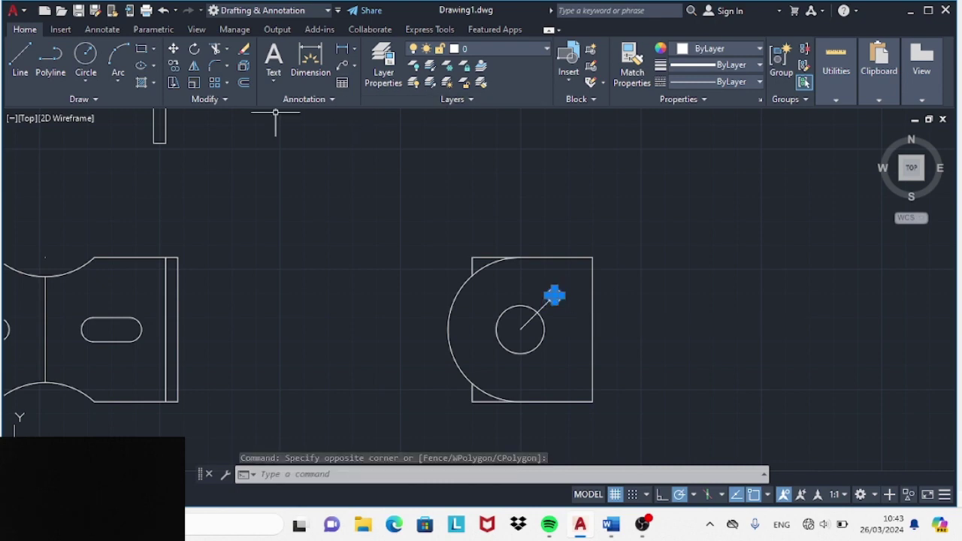
{"action": "left_click", "coordinate": [174, 66]}
{"action": "left_click", "coordinate": [226, 81]}
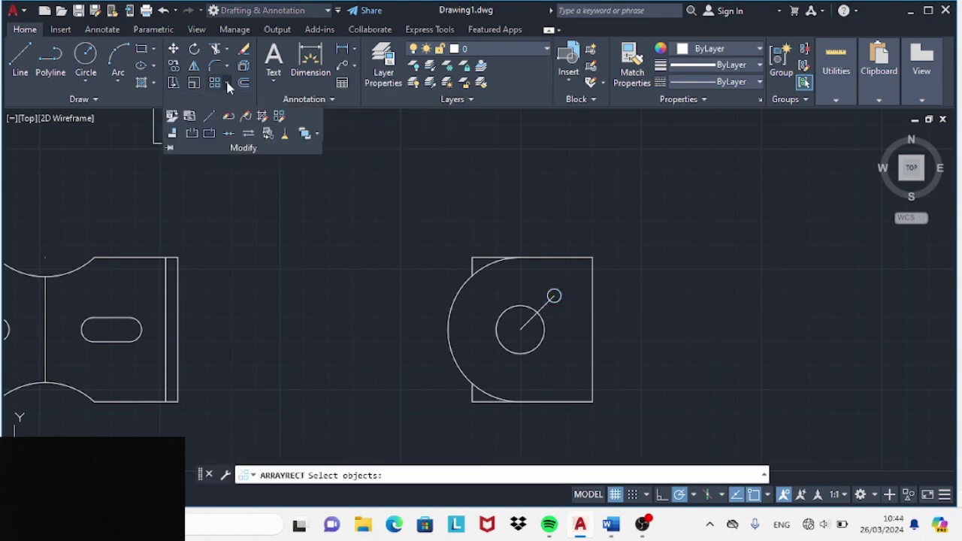
{"action": "left_click", "coordinate": [275, 162]}
{"action": "left_click", "coordinate": [549, 293]}
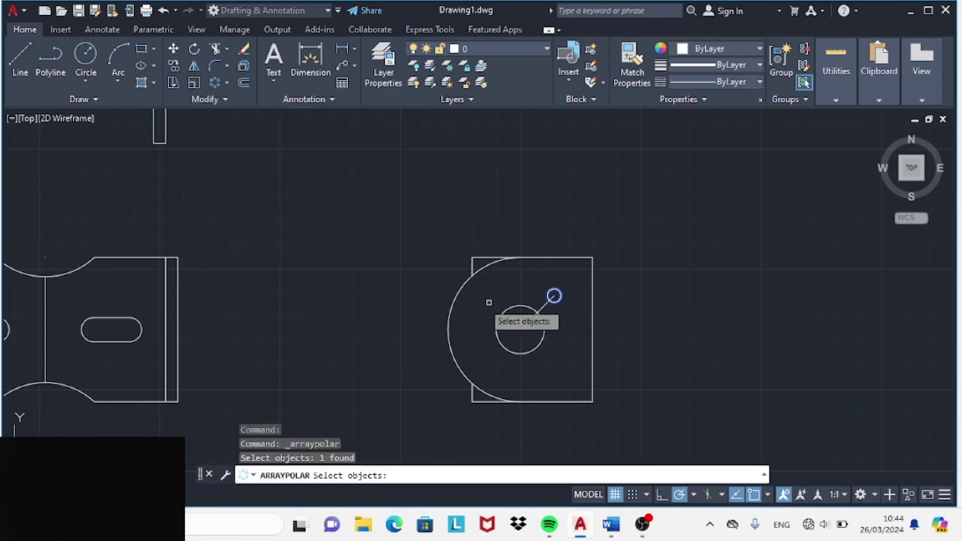
{"action": "key", "text": "Return"}
{"action": "left_click", "coordinate": [520, 329]}
{"action": "type", "text": "4"}
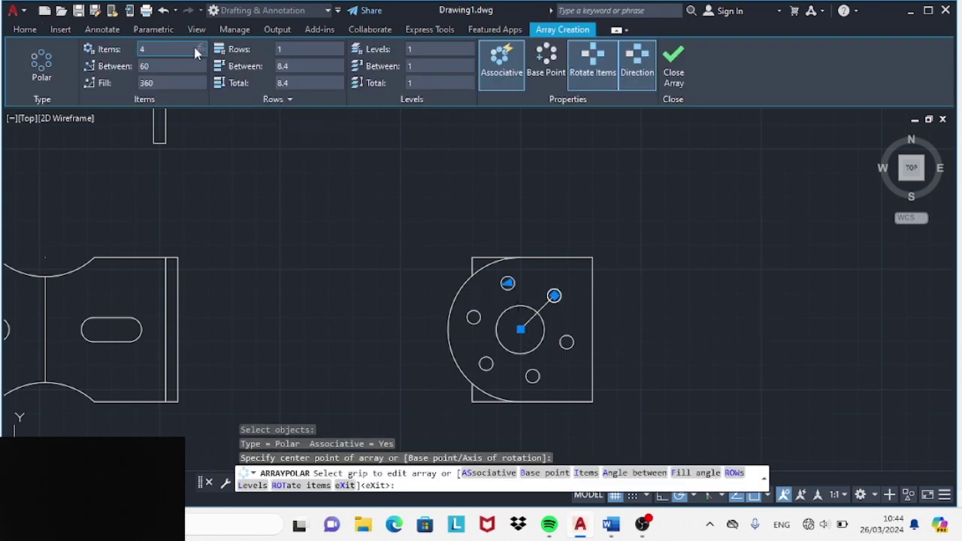
{"action": "key", "text": "Return"}
- Trim away the diagonal 45° guide line
{"action": "key", "text": "Return"}
{"action": "type", "text": "tr"}
{"action": "key", "text": "Return"}
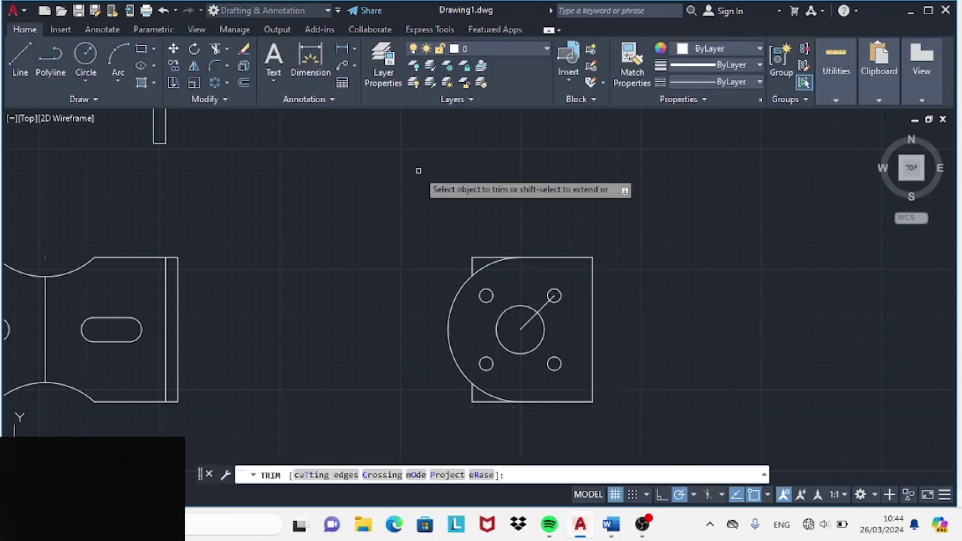
{"action": "left_click", "coordinate": [546, 302]}
{"action": "key", "text": "Escape"}
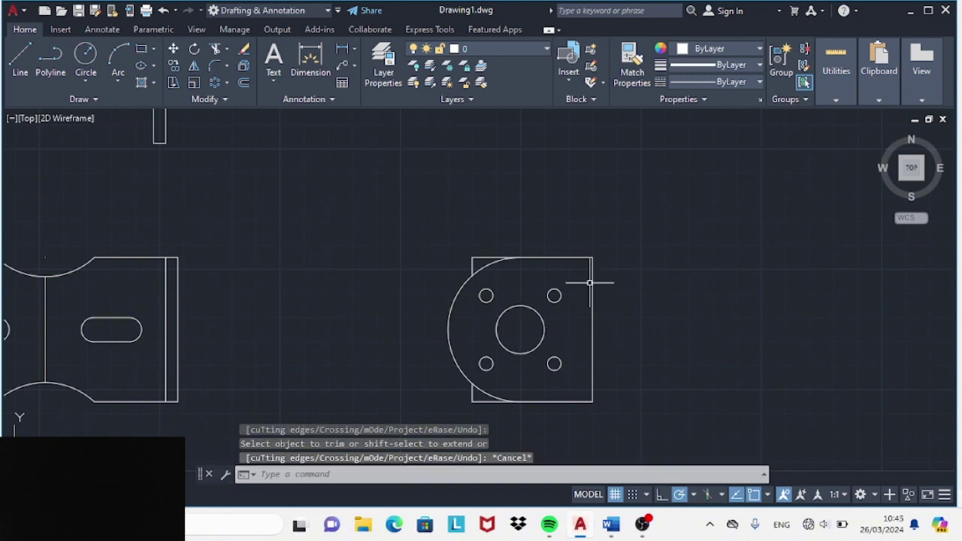
- Load the DASHED2 linetype through the Linetype Manager
{"action": "left_click", "coordinate": [759, 81]}
{"action": "left_click", "coordinate": [744, 153]}
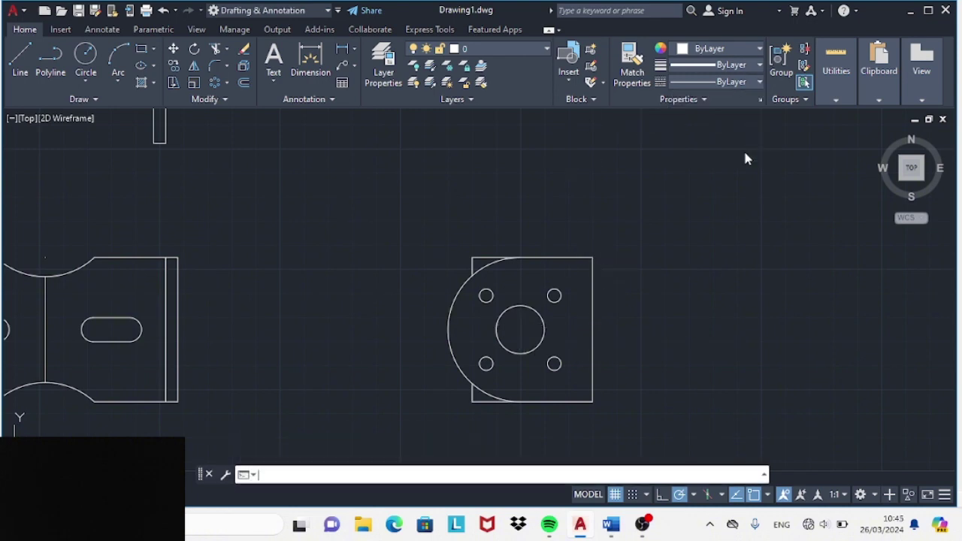
{"action": "left_click", "coordinate": [585, 140]}
{"action": "scroll", "coordinate": [538, 275], "scroll_direction": "down", "scroll_amount": 7}
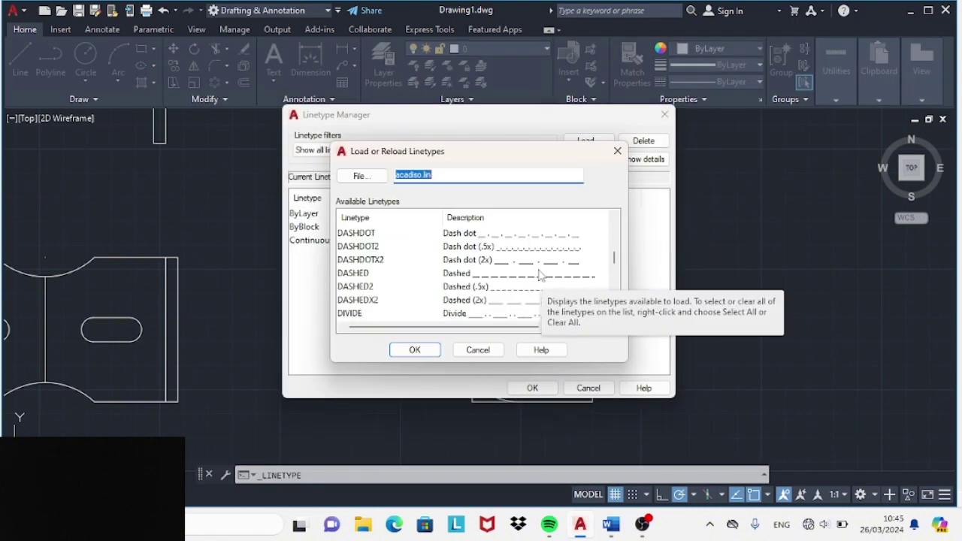
{"action": "left_click", "coordinate": [538, 287]}
{"action": "left_click", "coordinate": [414, 350]}
{"action": "left_click", "coordinate": [532, 388]}
- Make DASHED2 the current linetype
{"action": "left_click", "coordinate": [457, 114]}
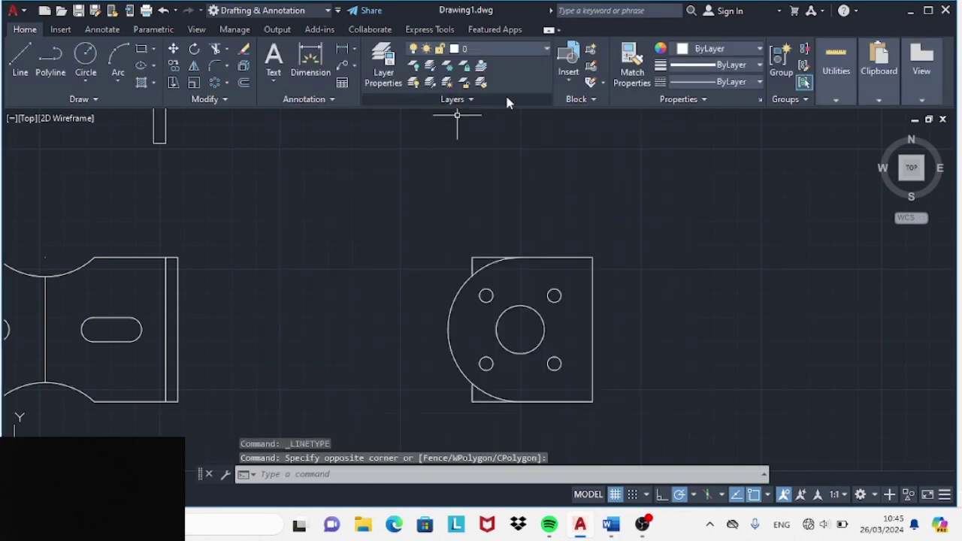
{"action": "left_click", "coordinate": [760, 81]}
{"action": "left_click", "coordinate": [739, 158]}
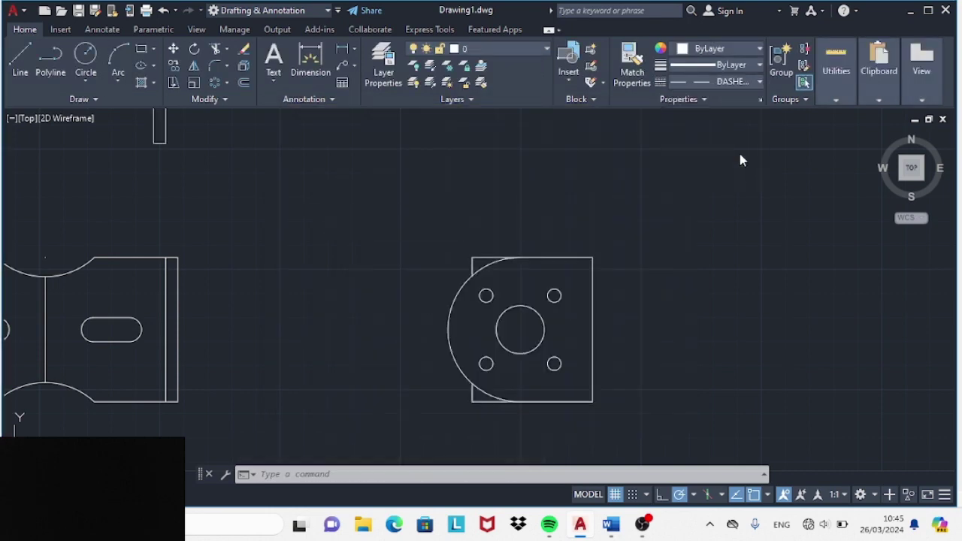
- Draw a vertical dashed hidden line down across the rounded plate
{"action": "left_click", "coordinate": [17, 58]}
{"action": "left_click", "coordinate": [473, 275]}
{"action": "key", "text": "Escape"}
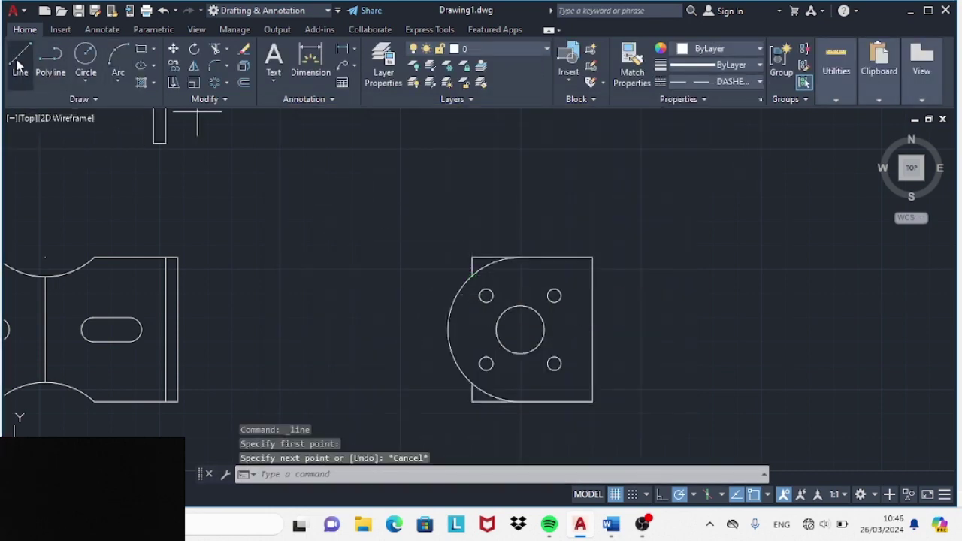
{"action": "key", "text": "space"}
{"action": "left_click", "coordinate": [472, 275]}
{"action": "left_click", "coordinate": [473, 381]}
{"action": "key", "text": "Escape"}
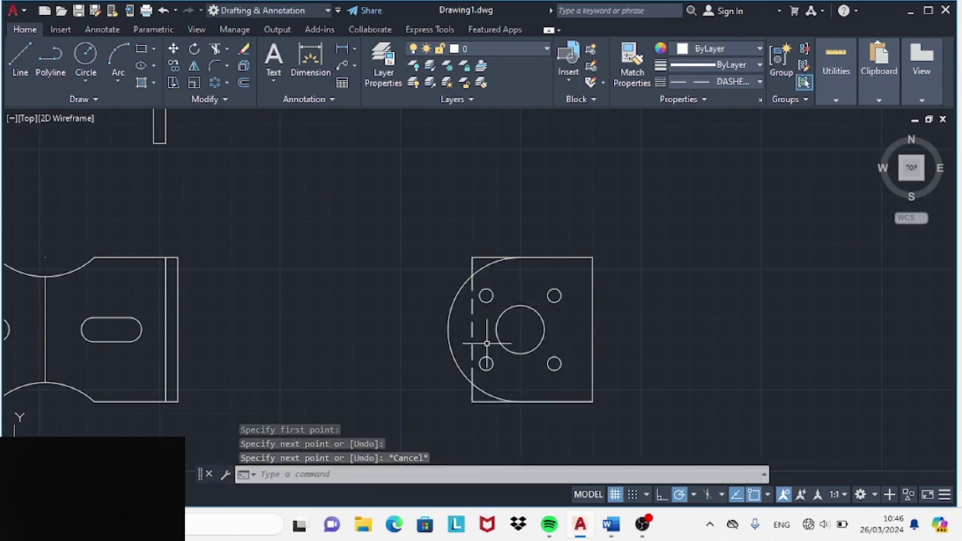
{"action": "left_click", "coordinate": [758, 81]}
{"action": "left_click", "coordinate": [747, 170]}
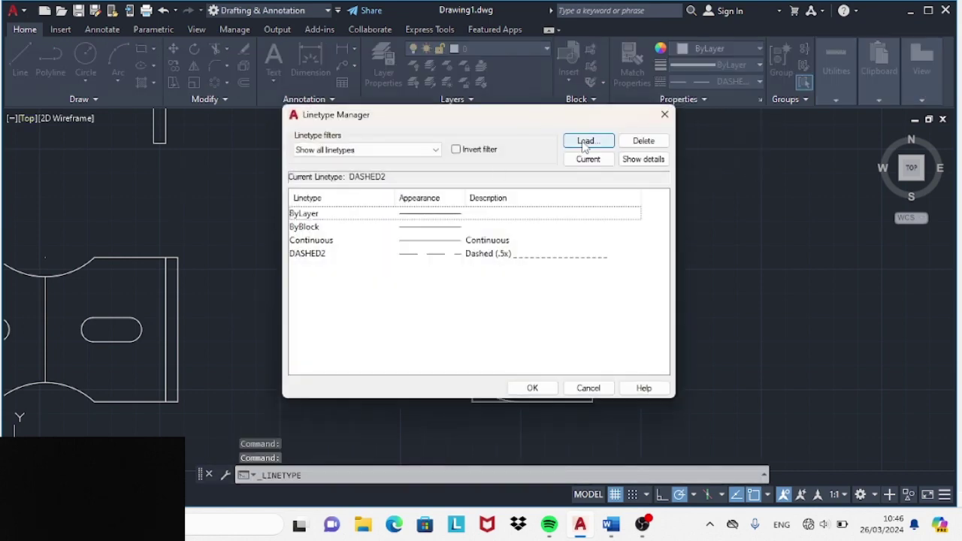
- Load the ACAD_ISO10W100 dash-dot linetype and set it as current
{"action": "left_click", "coordinate": [585, 142]}
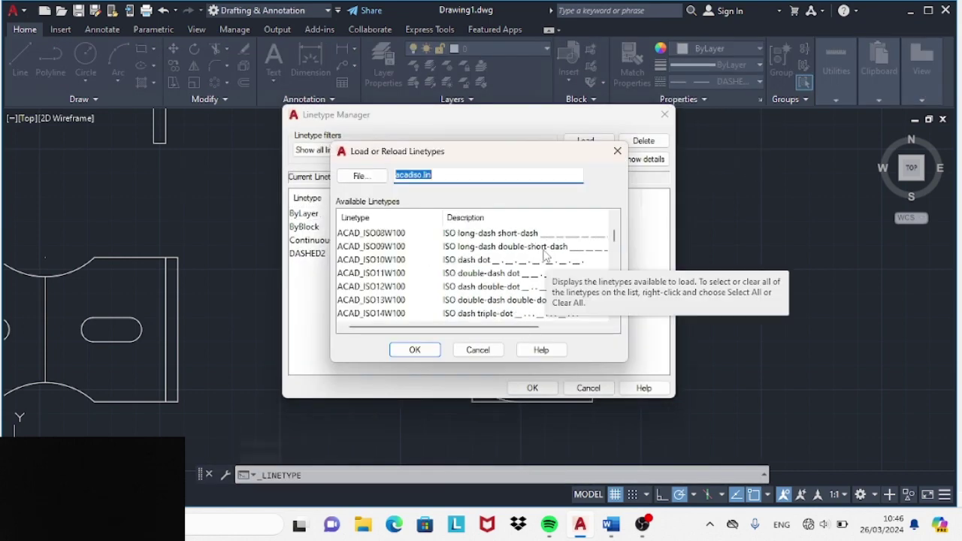
{"action": "left_click", "coordinate": [515, 261]}
{"action": "left_click", "coordinate": [414, 349]}
{"action": "left_click", "coordinate": [532, 388]}
{"action": "left_click", "coordinate": [759, 81]}
{"action": "left_click", "coordinate": [767, 134]}
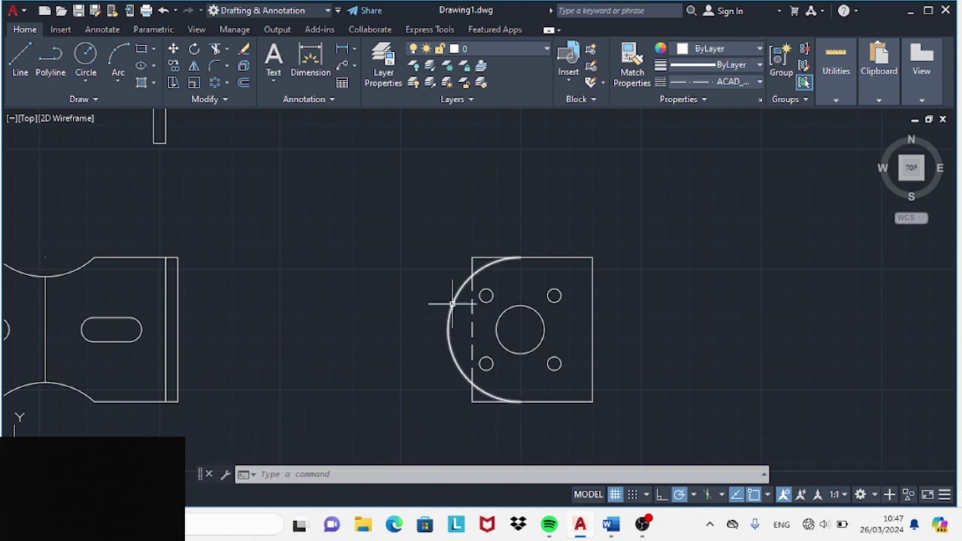
- Replace the stray short line in the slotted view with a full-height centre line
{"action": "type", "text": "l"}
{"action": "key", "text": "Return"}
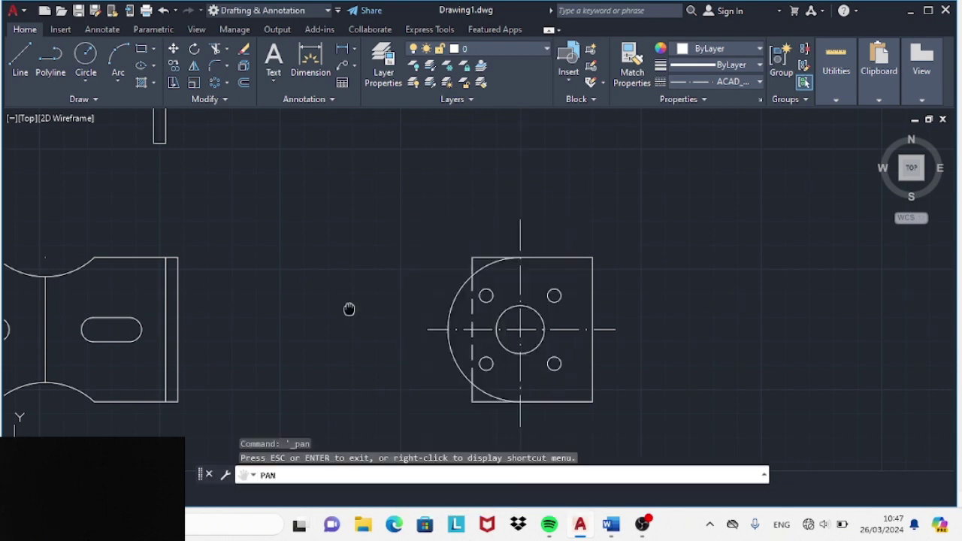
{"action": "middle_click_drag", "start_coordinate": [350, 307], "coordinate": [514, 294]}
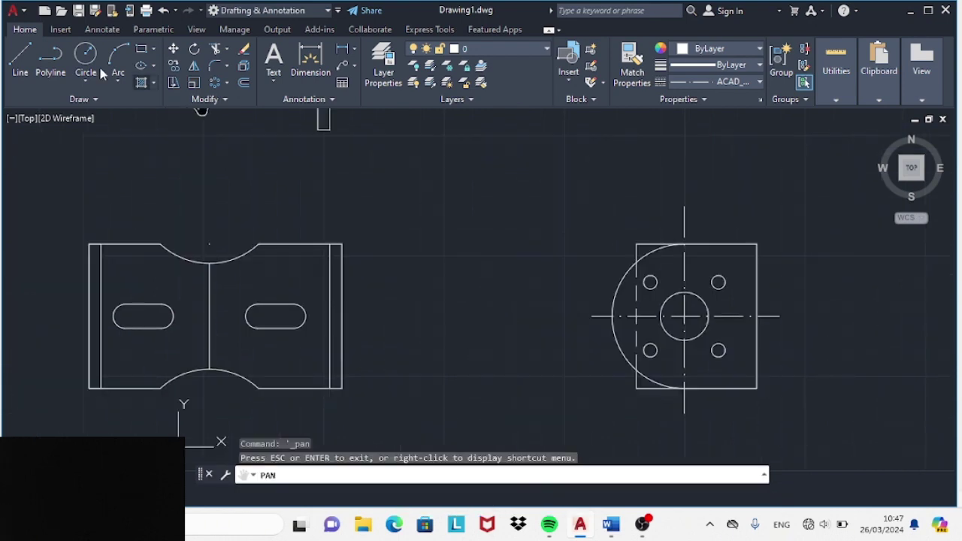
{"action": "key", "text": "Escape"}
{"action": "left_click", "coordinate": [210, 279]}
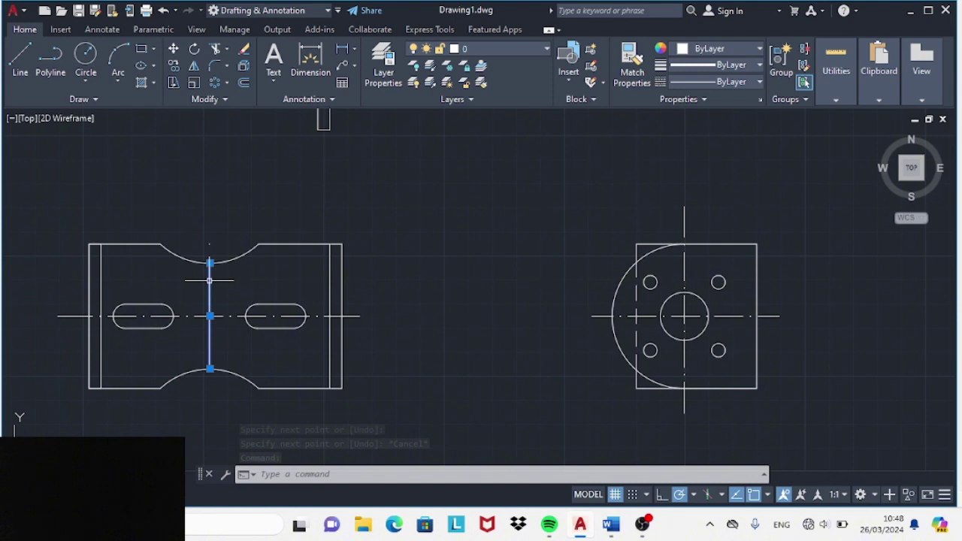
{"action": "key", "text": "Delete"}
{"action": "key", "text": "l"}
{"action": "key", "text": "space"}
{"action": "left_click", "coordinate": [208, 183]}
{"action": "left_click", "coordinate": [210, 451]}
{"action": "key", "text": "Escape"}
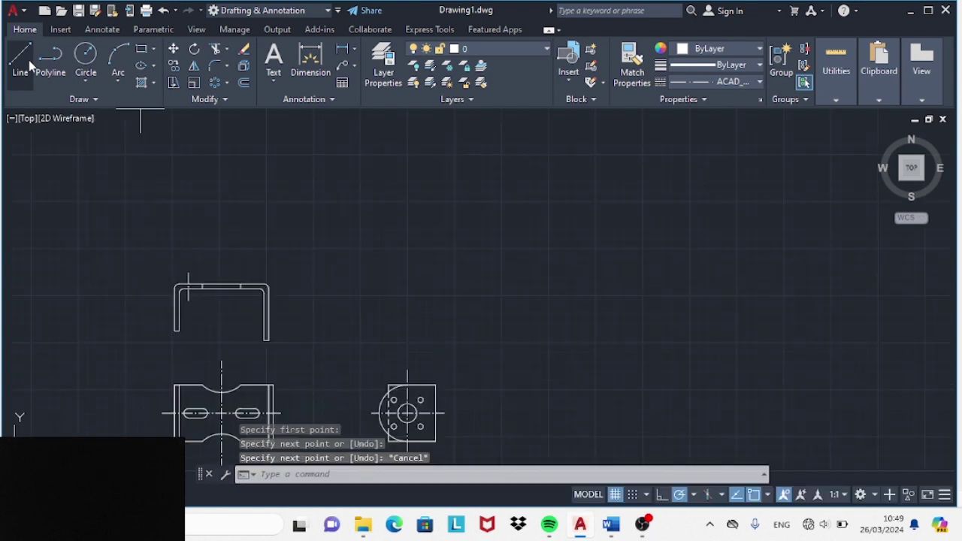
- Add a short vertical centre mark across the bent-profile view's top bar, undoing a stray line
{"action": "left_click", "coordinate": [20, 66]}
{"action": "left_click", "coordinate": [203, 295]}
{"action": "left_click", "coordinate": [203, 269]}
{"action": "key", "text": "Escape"}
{"action": "left_click", "coordinate": [204, 278]}
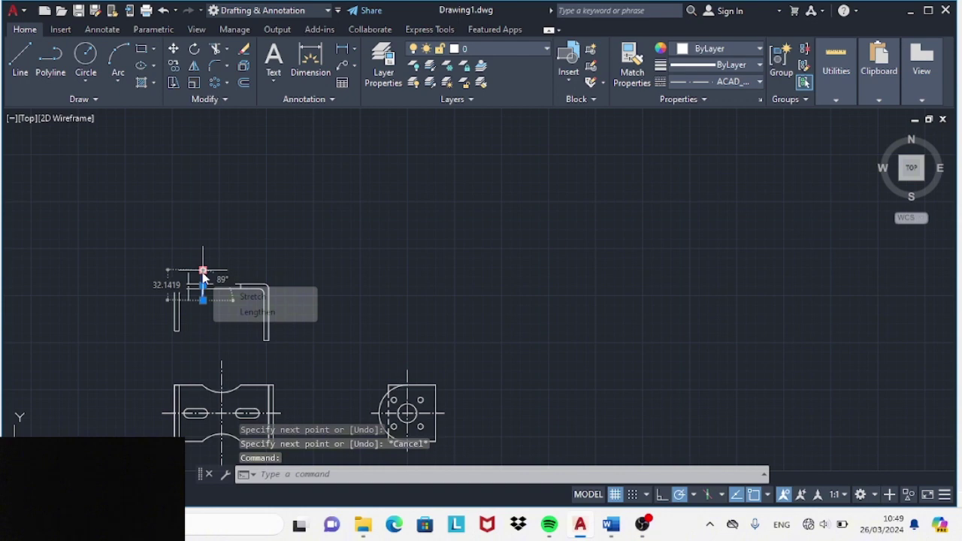
{"action": "key", "text": "ctrl+z"}
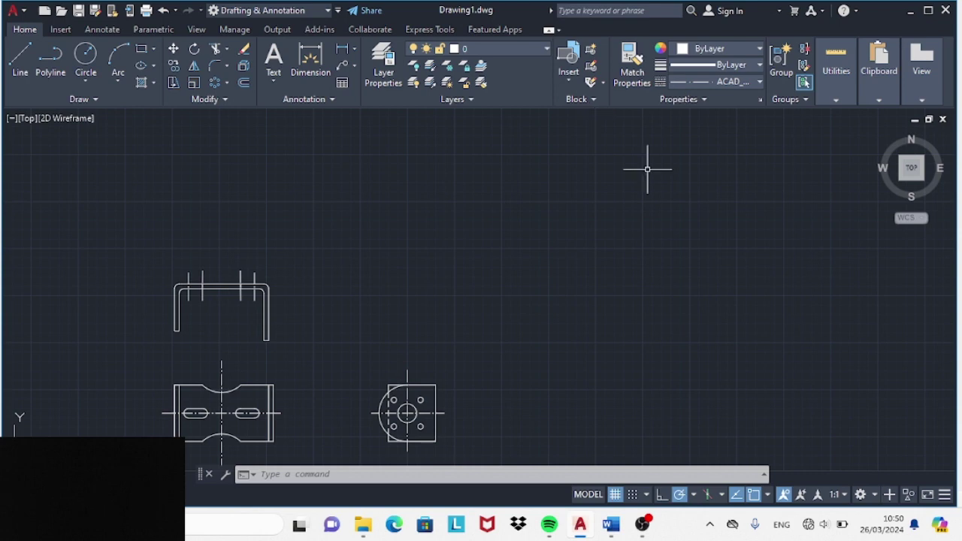
- Reset the current linetype to ByLayer, then choose dashed for new lines
{"action": "left_click", "coordinate": [722, 81]}
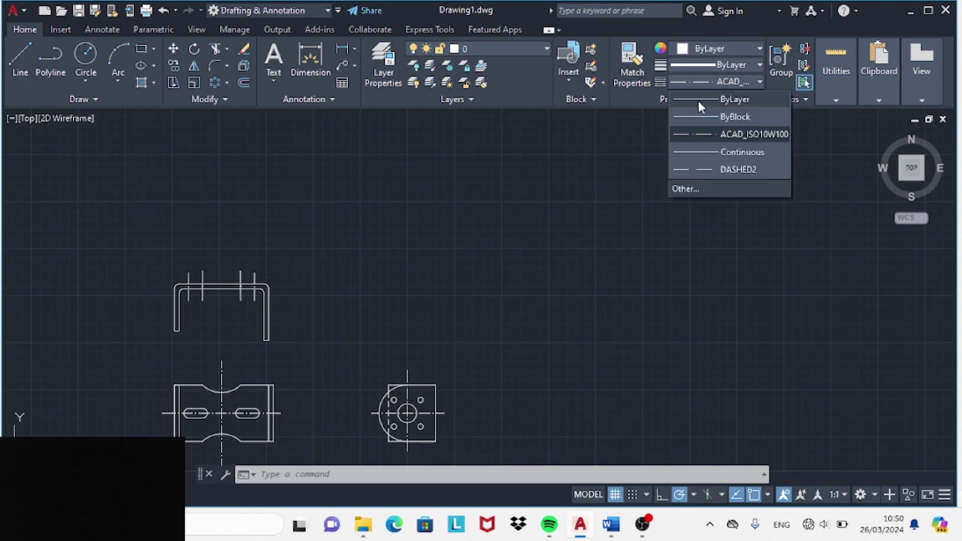
{"action": "left_click", "coordinate": [698, 100]}
{"action": "key", "text": "l"}
{"action": "key", "text": "Return"}
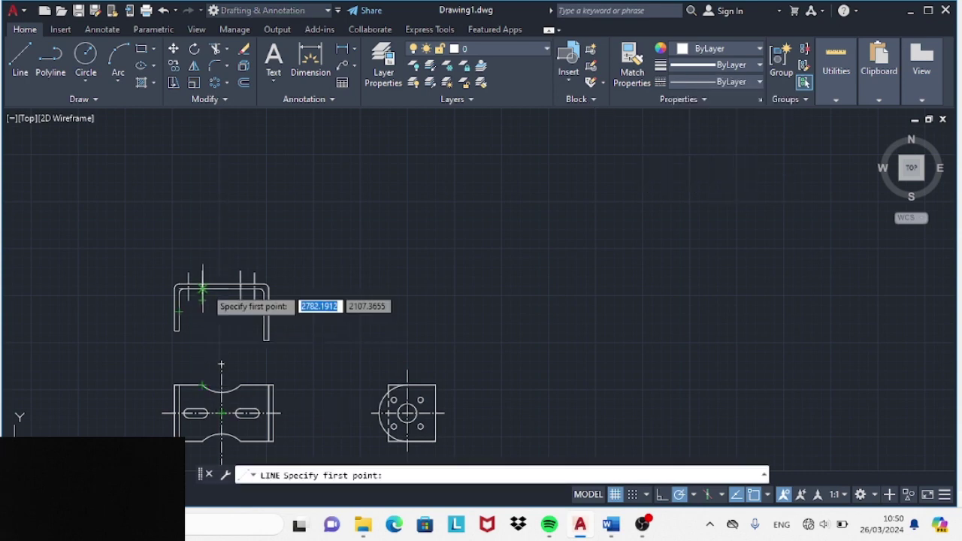
{"action": "left_click", "coordinate": [202, 289]}
{"action": "key", "text": "Escape"}
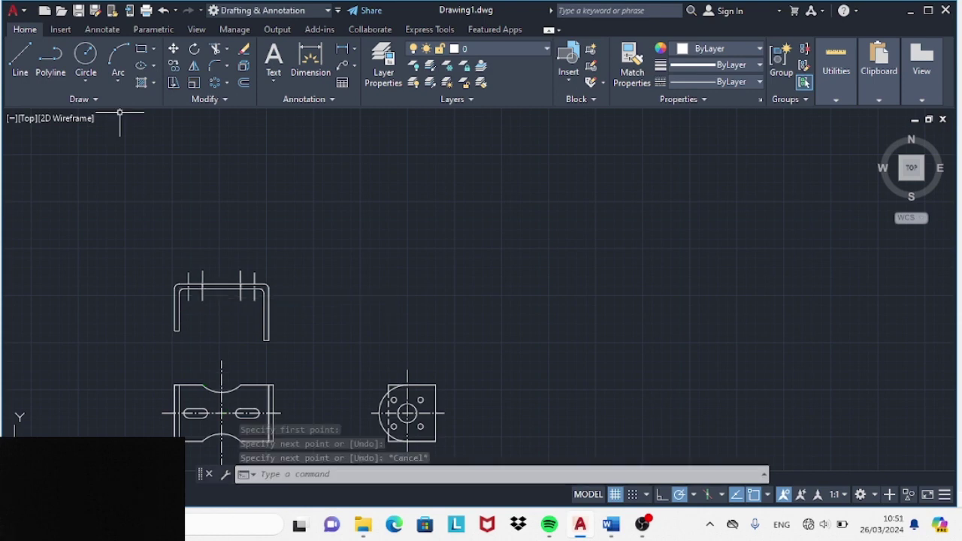
{"action": "left_click", "coordinate": [209, 414]}
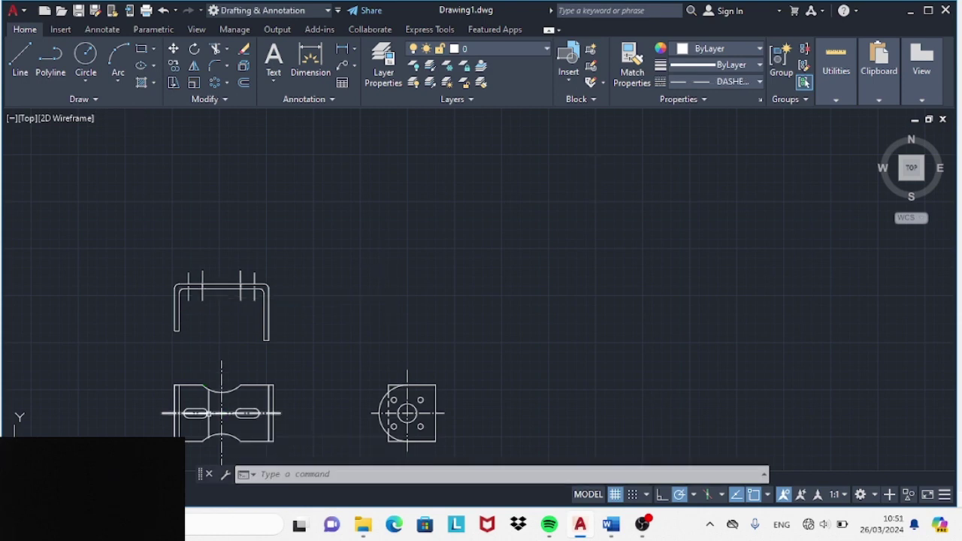
- Start new lines near the part, cancelling each attempt
{"action": "key", "text": "l"}
{"action": "key", "text": "Return"}
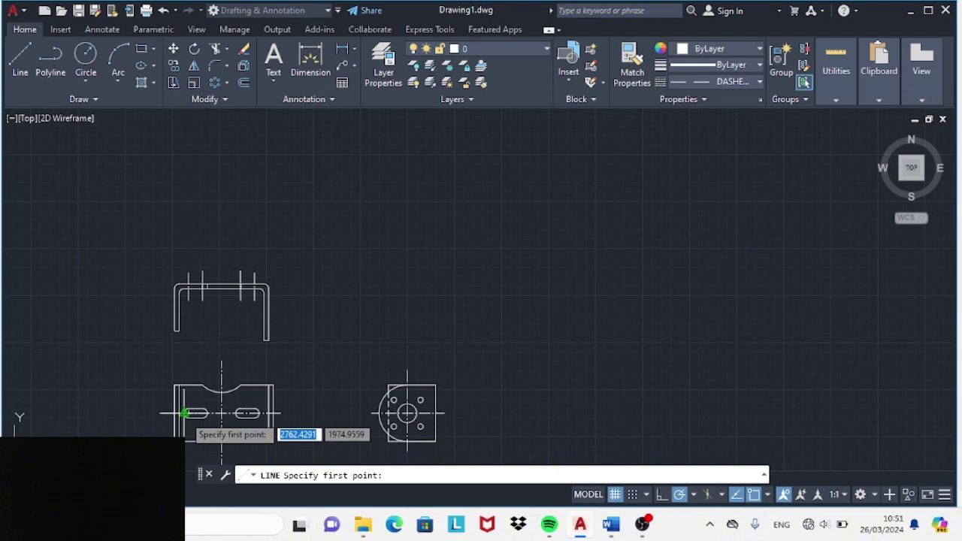
{"action": "left_click", "coordinate": [184, 413]}
{"action": "key", "text": "Escape"}
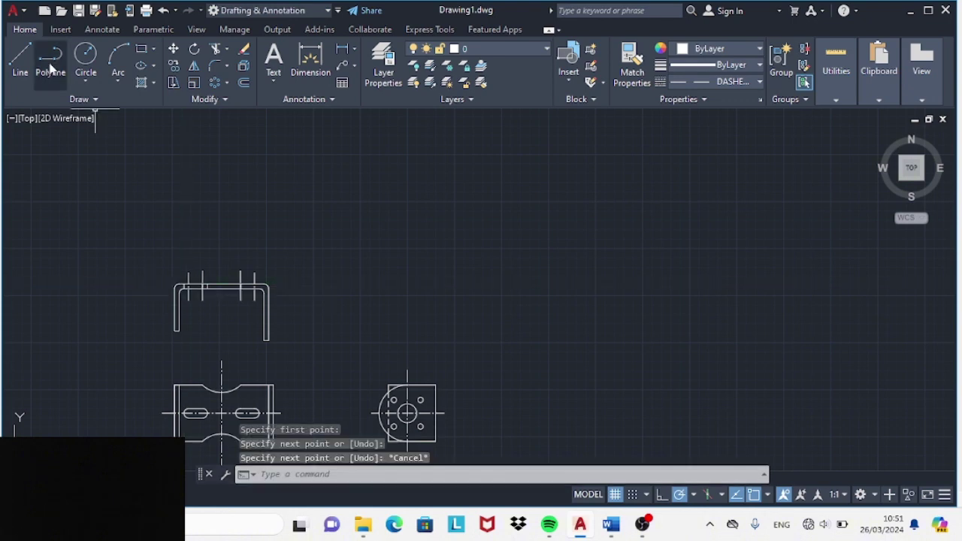
{"action": "key", "text": "l"}
{"action": "key", "text": "Return"}
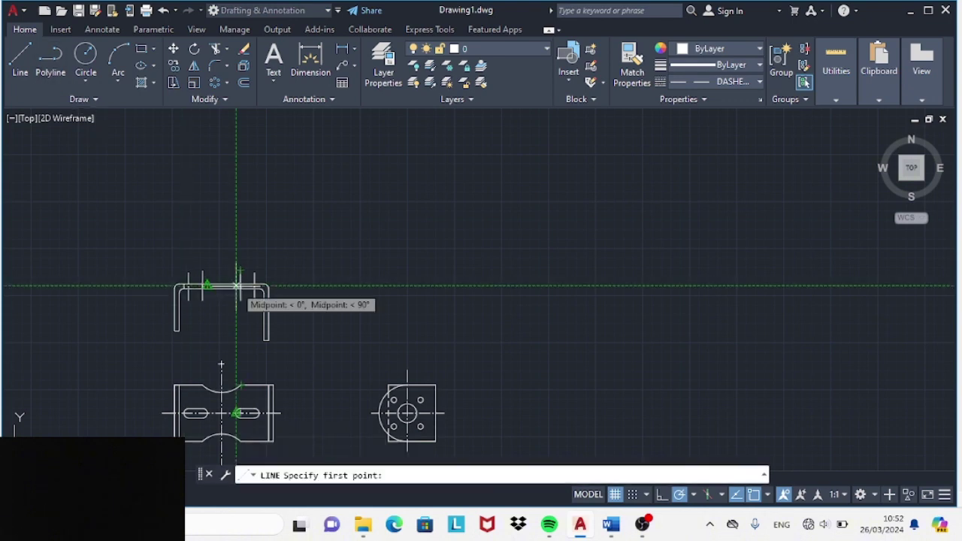
{"action": "scroll", "coordinate": [237, 284], "scroll_direction": "up", "scroll_amount": 3}
{"action": "key", "text": "Escape"}
{"action": "left_click", "coordinate": [163, 293]}
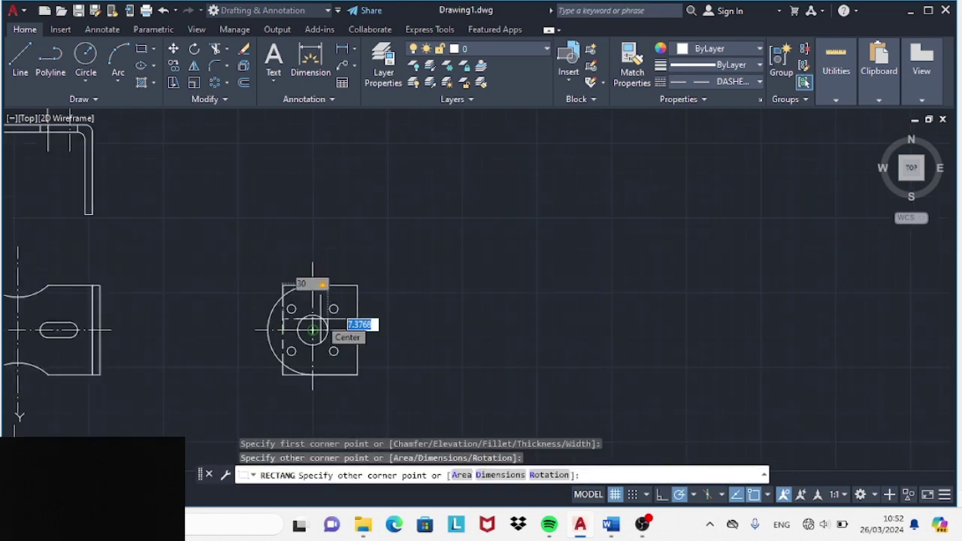
- Finish the dashed rectangle across the centre hole and mirror it about the horizontal centre line
{"action": "left_click", "coordinate": [313, 329]}
{"action": "left_click", "coordinate": [194, 65]}
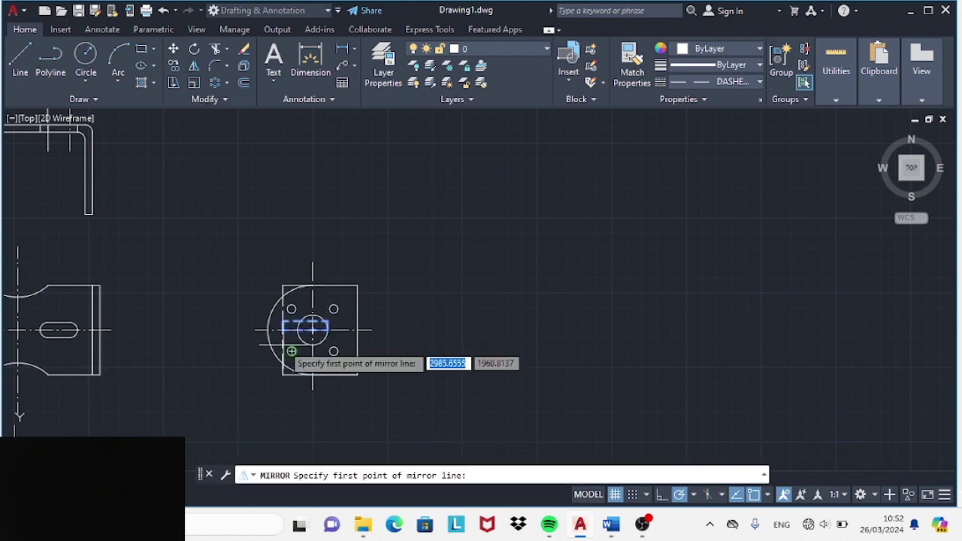
{"action": "left_click", "coordinate": [282, 329]}
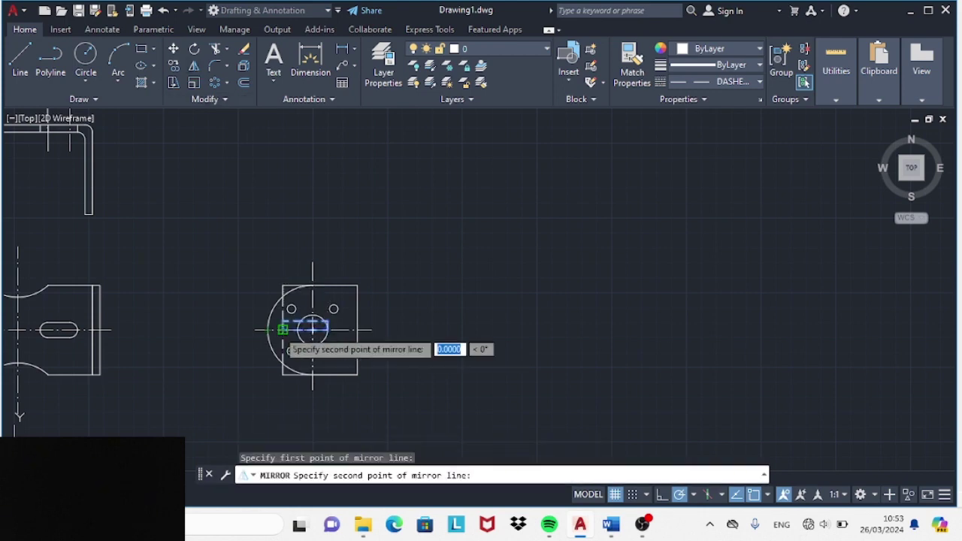
{"action": "left_click", "coordinate": [382, 327]}
{"action": "key", "text": "Return"}
- Draw a larger circle centred on the central hole
{"action": "left_click", "coordinate": [86, 58]}
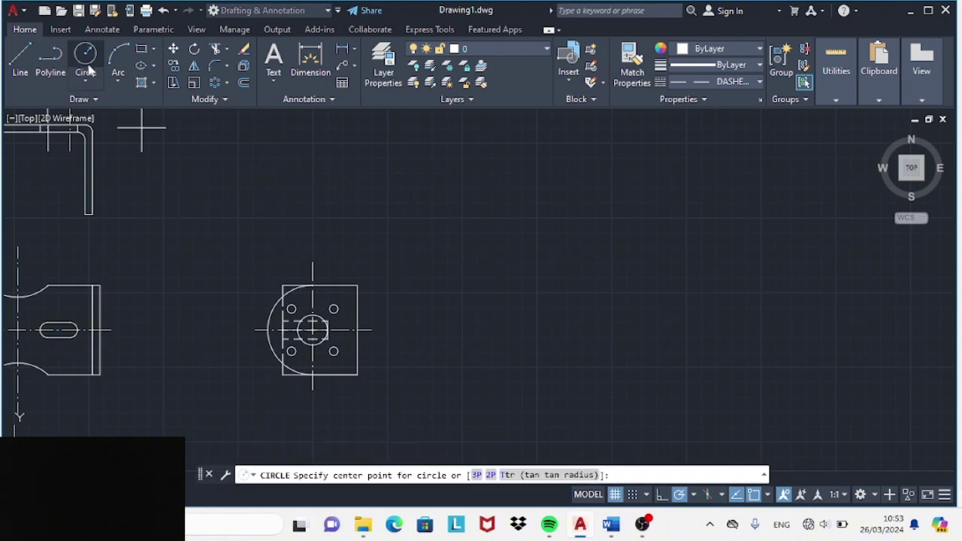
{"action": "left_click", "coordinate": [313, 329]}
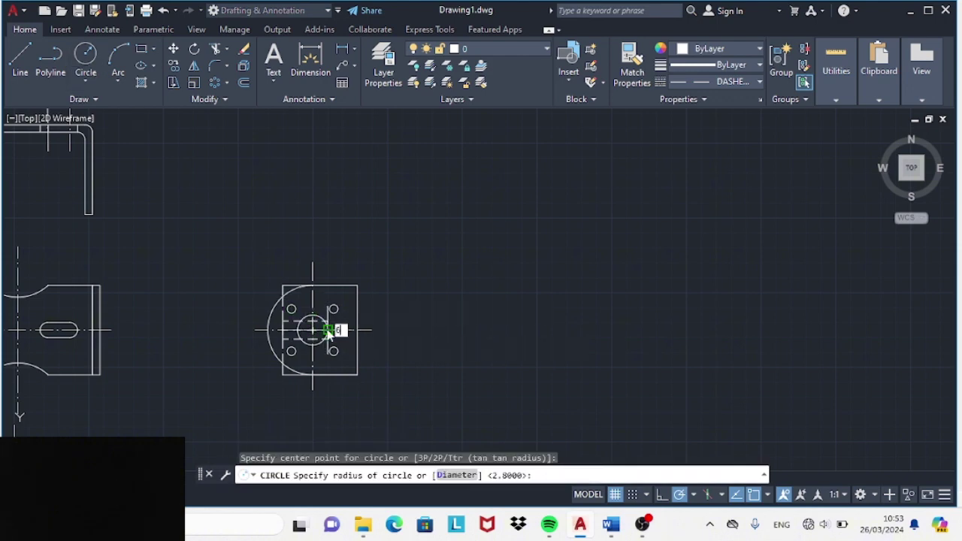
{"action": "key", "text": "Return"}
- Trim the extra vertical line and the arc inside the larger circle
{"action": "left_click", "coordinate": [222, 48]}
{"action": "scroll", "coordinate": [328, 331], "scroll_direction": "up", "scroll_amount": 3}
{"action": "scroll", "coordinate": [328, 330], "scroll_direction": "up", "scroll_amount": 3}
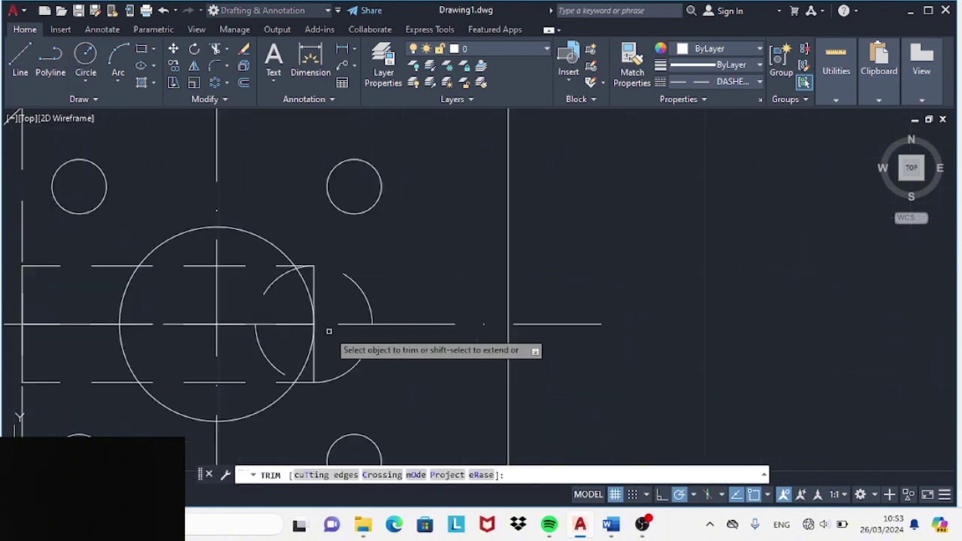
{"action": "left_click", "coordinate": [314, 329]}
{"action": "left_click", "coordinate": [256, 336]}
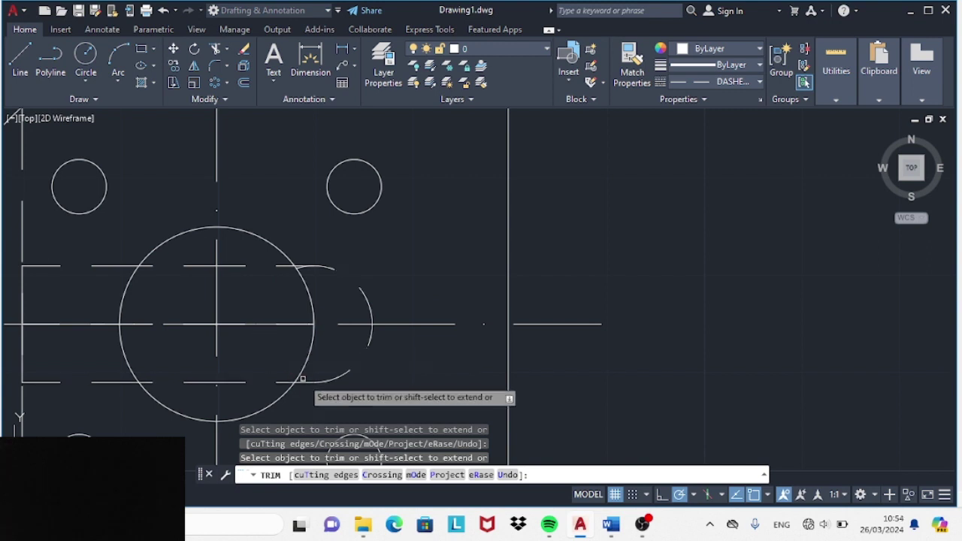
{"action": "key", "text": "Escape"}
{"action": "scroll", "coordinate": [241, 297], "scroll_direction": "down", "scroll_amount": 2}
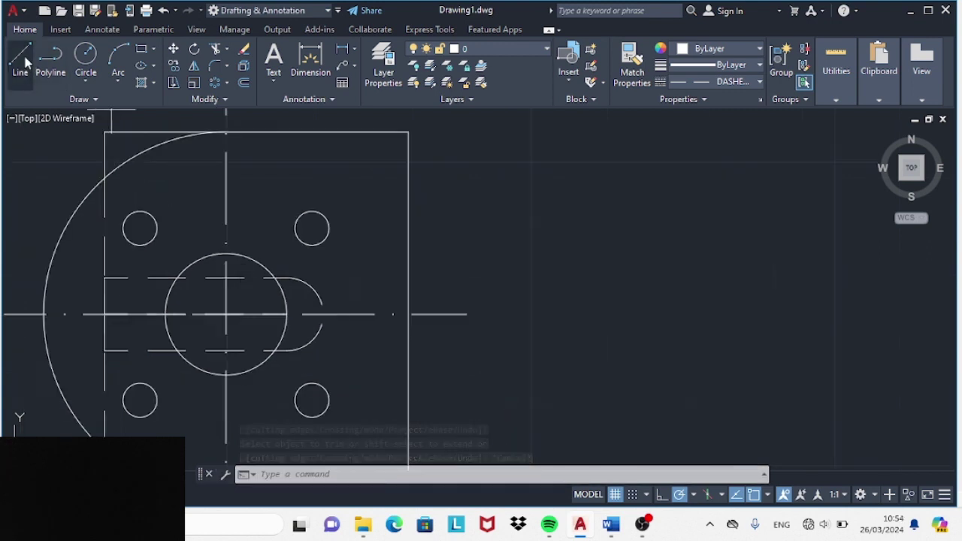
- Begin a line at the circle and centre-line crossing, checking the reference drawing in Word
{"action": "left_click", "coordinate": [23, 59]}
{"action": "left_click", "coordinate": [285, 314]}
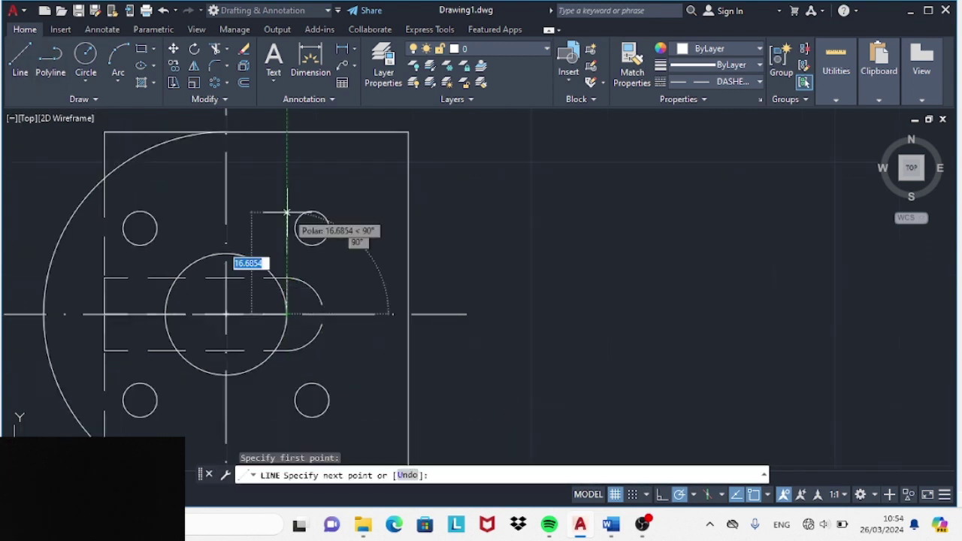
{"action": "left_click", "coordinate": [610, 526]}
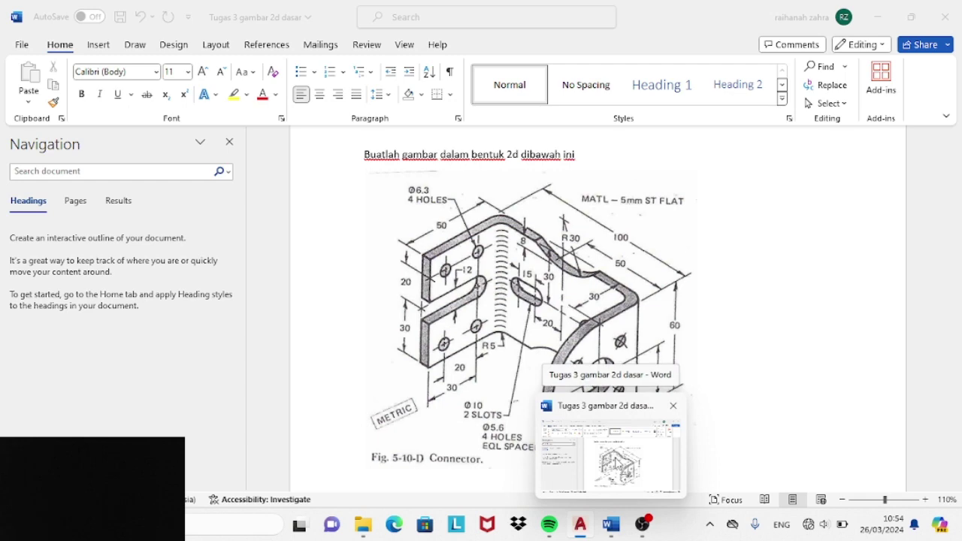
{"action": "left_click", "coordinate": [884, 20]}
- Complete the line with a 20-unit upward and a 20-unit leftward segment
{"action": "type", "text": "20"}
{"action": "key", "text": "Return"}
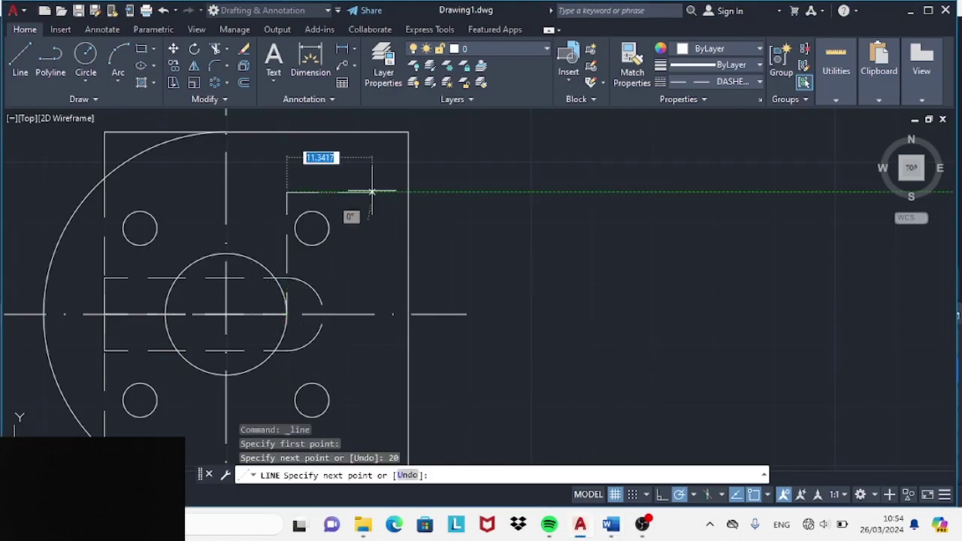
{"action": "type", "text": "20"}
{"action": "key", "text": "Return"}
{"action": "key", "text": "Escape"}
- Zoom and pan to centre the circular view on screen
{"action": "scroll", "coordinate": [453, 111], "scroll_direction": "down", "scroll_amount": 5}
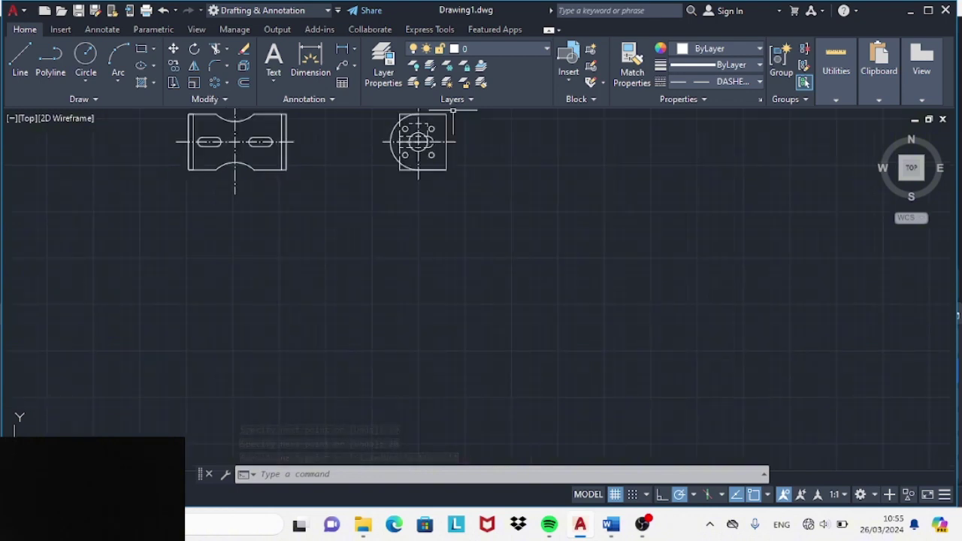
{"action": "scroll", "coordinate": [454, 112], "scroll_direction": "up", "scroll_amount": 3}
{"action": "left_click_drag", "start_coordinate": [295, 241], "coordinate": [451, 236]}
{"action": "right_click", "coordinate": [398, 221]}
{"action": "left_click", "coordinate": [451, 343]}
{"action": "mouse_move", "coordinate": [417, 280]}
{"action": "left_mouse_down"}
{"action": "mouse_move", "coordinate": [428, 291]}
{"action": "mouse_move", "coordinate": [721, 383]}
{"action": "left_mouse_up"}
{"action": "key", "text": "Escape"}
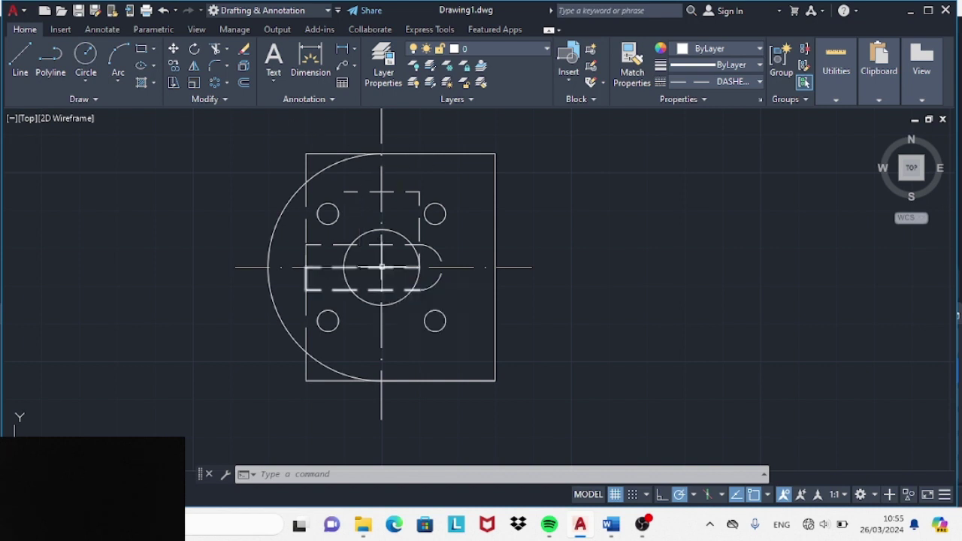
- Start a new circle, briefly switching to OBS and back
{"action": "left_click", "coordinate": [87, 56]}
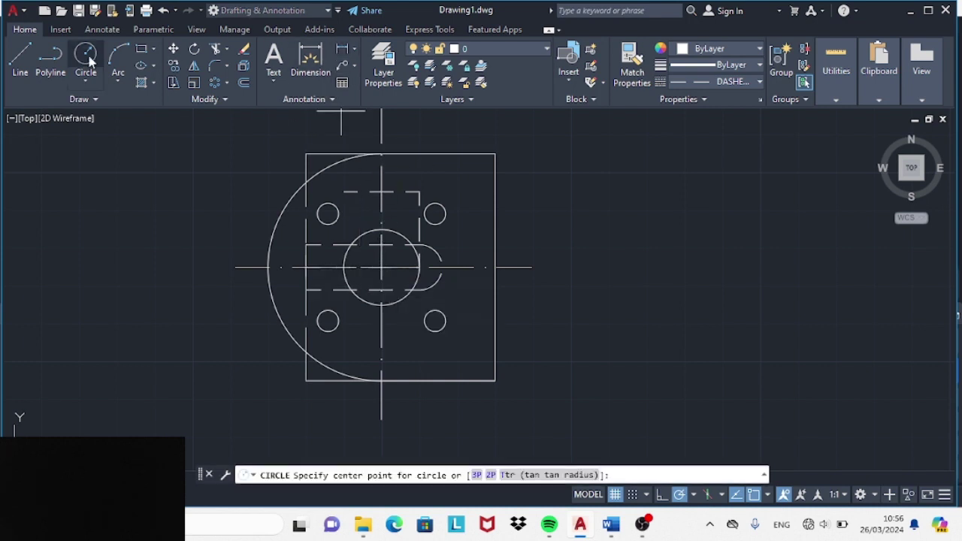
{"action": "left_click", "coordinate": [643, 524]}
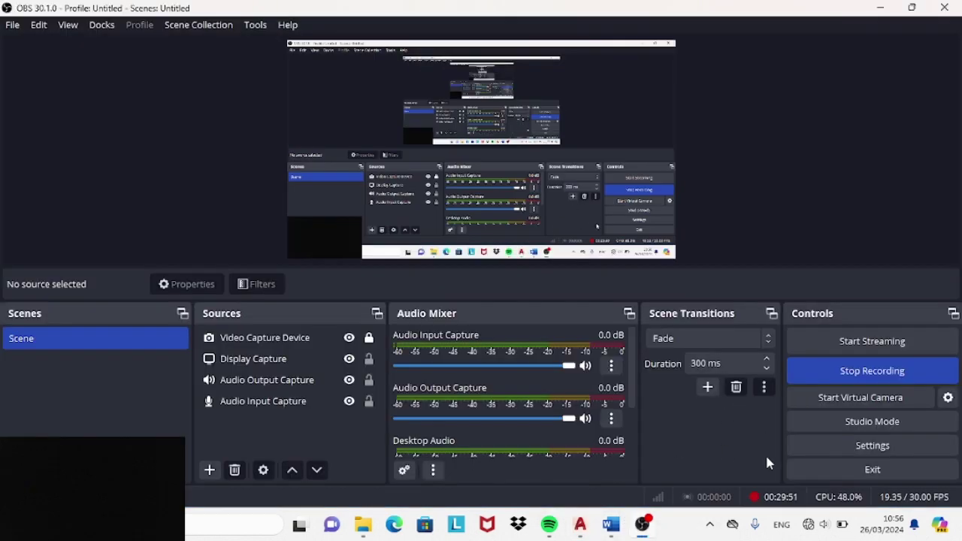
{"action": "left_click", "coordinate": [580, 524]}
{"action": "mouse_move", "coordinate": [548, 524]}
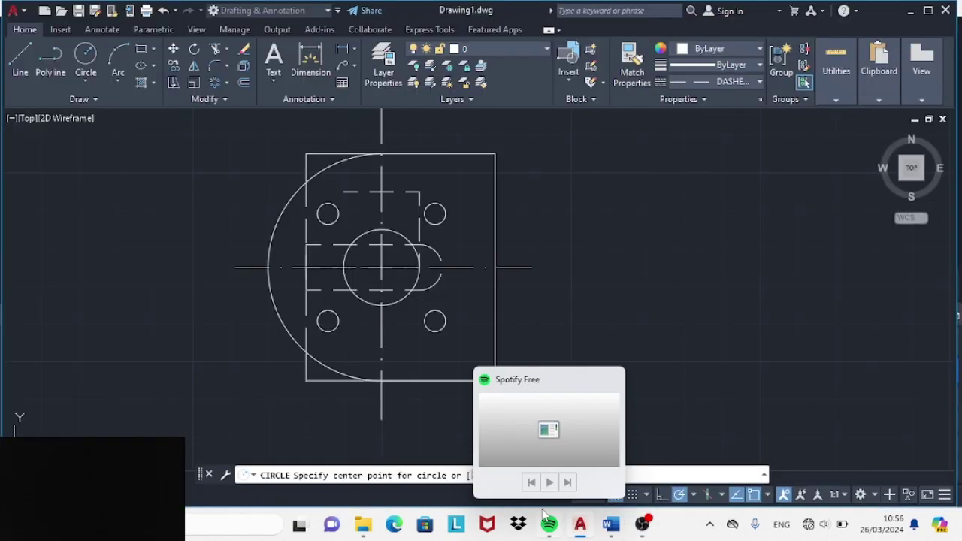
- Draw two radius-3 circles at the upper positions of the top view
{"action": "key", "text": "Escape"}
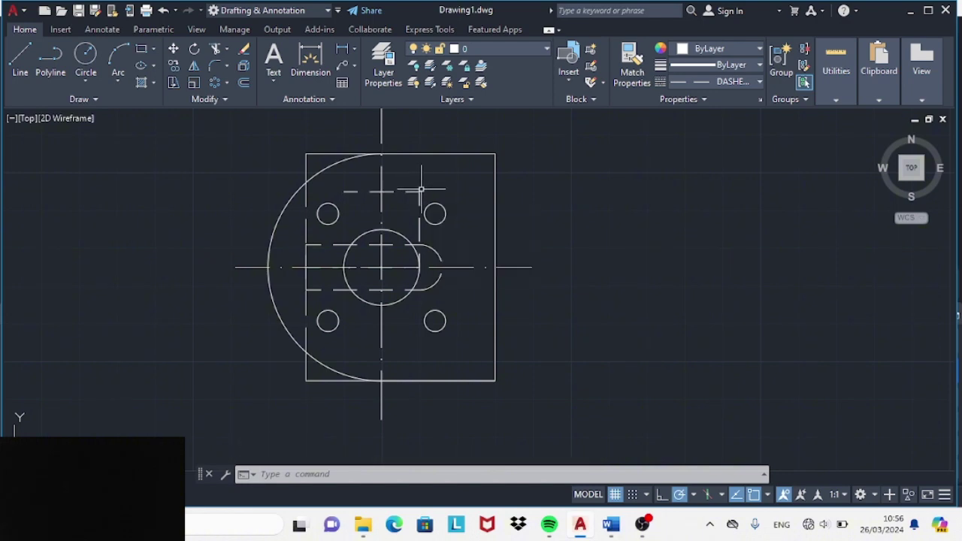
{"action": "left_click", "coordinate": [85, 59]}
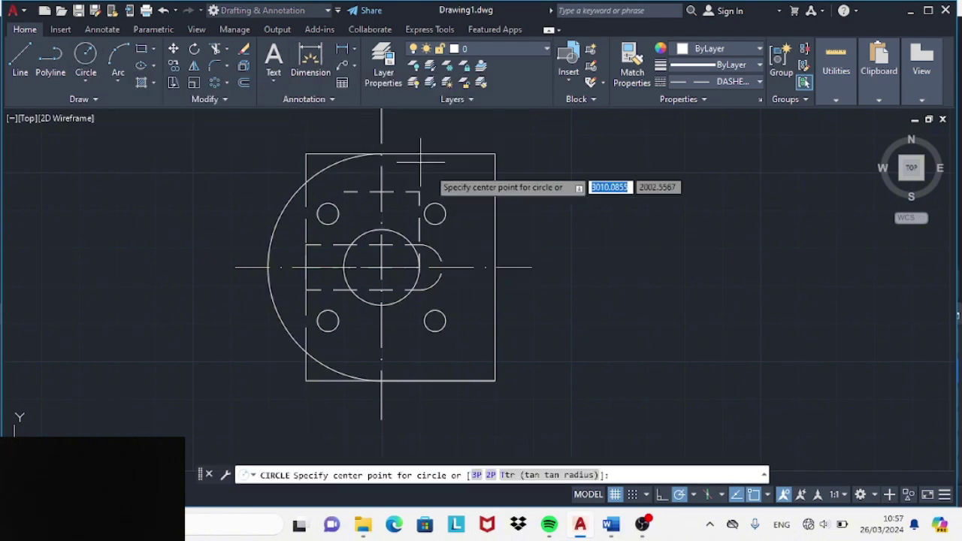
{"action": "left_click", "coordinate": [421, 191]}
{"action": "type", "text": "3.15"}
{"action": "key", "text": "Return"}
{"action": "left_click", "coordinate": [85, 59]}
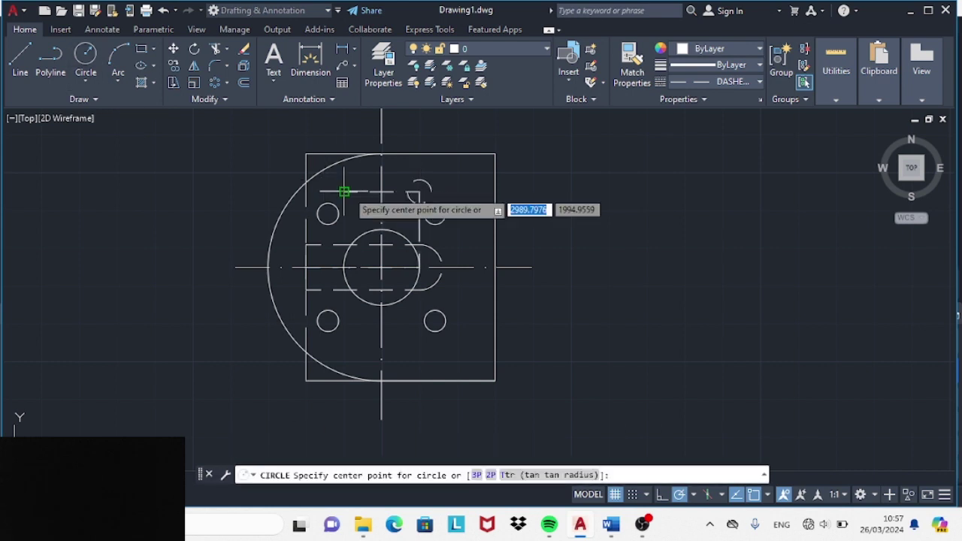
{"action": "left_click", "coordinate": [344, 192]}
{"action": "type", "text": "3.1"}
{"action": "key", "text": "Return"}
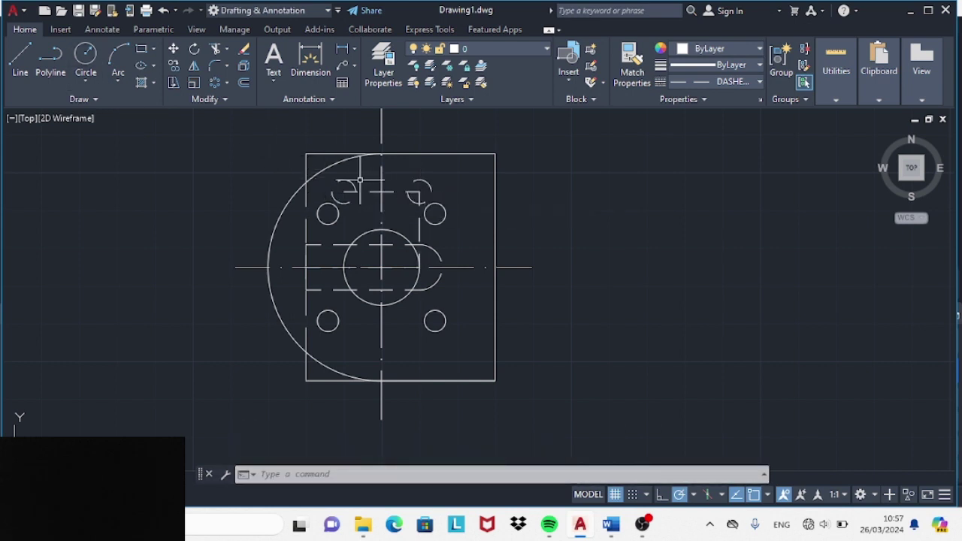
- Mirror both small arcs about the horizontal centre line, keeping the originals
{"action": "left_click", "coordinate": [194, 65]}
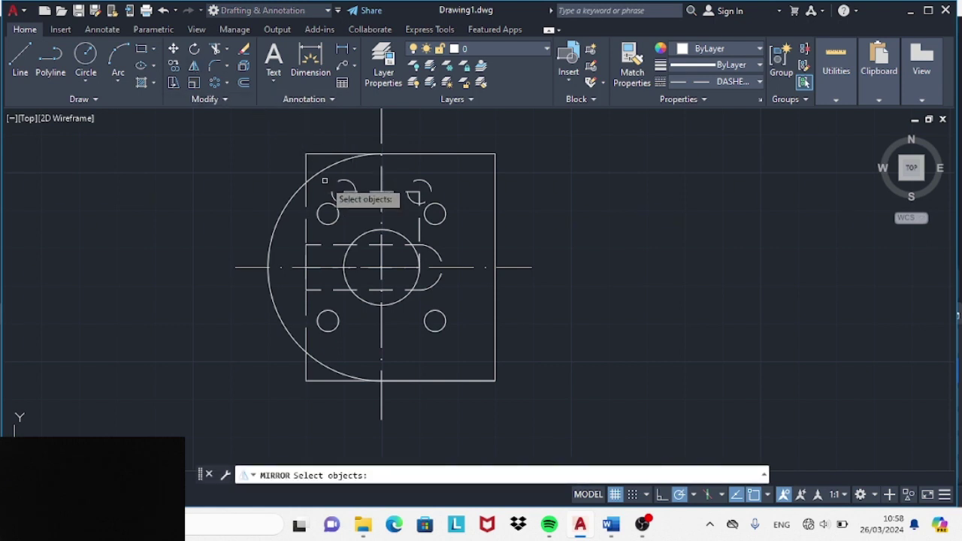
{"action": "left_click", "coordinate": [194, 65]}
{"action": "left_click", "coordinate": [320, 179]}
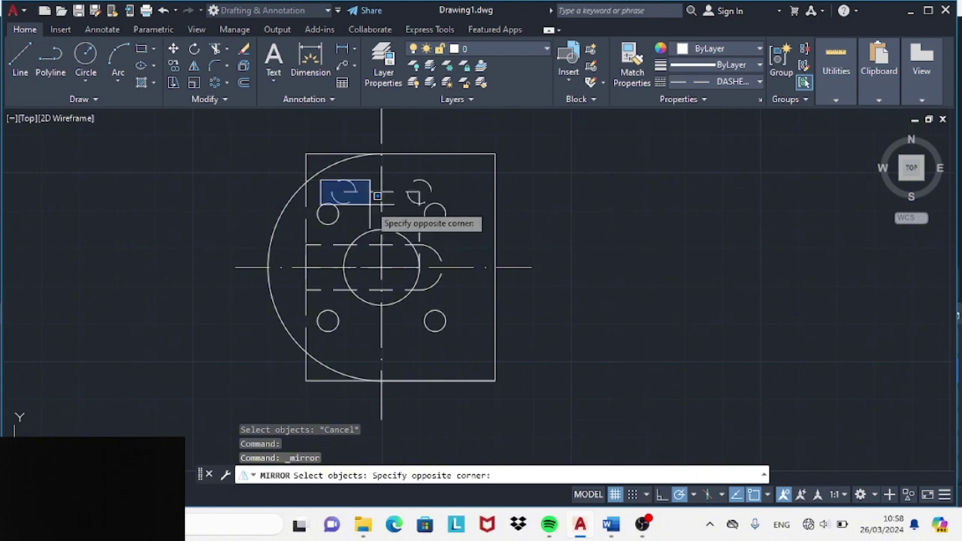
{"action": "key", "text": "Escape"}
{"action": "left_click", "coordinate": [344, 188]}
{"action": "left_click", "coordinate": [422, 187]}
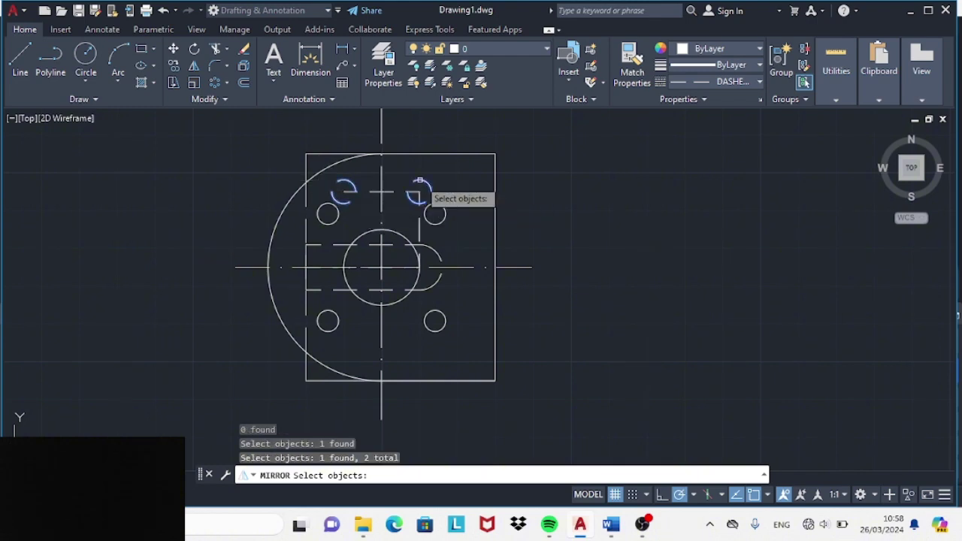
{"action": "key", "text": "Return"}
{"action": "scroll", "coordinate": [380, 265], "scroll_direction": "up", "scroll_amount": 4}
{"action": "left_click", "coordinate": [380, 272]}
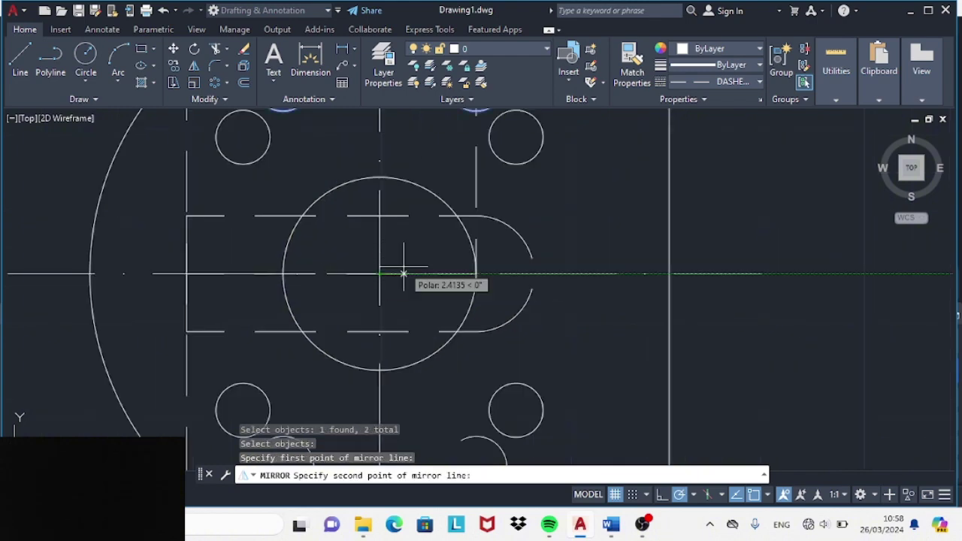
{"action": "left_click", "coordinate": [451, 274]}
{"action": "key", "text": "Return"}
{"action": "scroll", "coordinate": [373, 193], "scroll_direction": "down", "scroll_amount": 4}
{"action": "scroll", "coordinate": [362, 200], "scroll_direction": "down", "scroll_amount": 2}
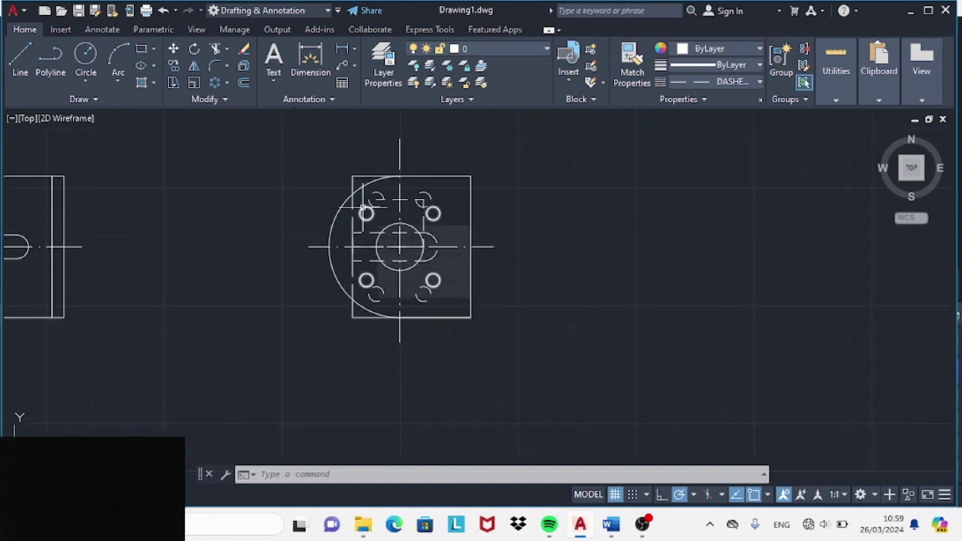
- Draw two dashed lines from the upper small circle leftward to the side view
{"action": "type", "text": "l"}
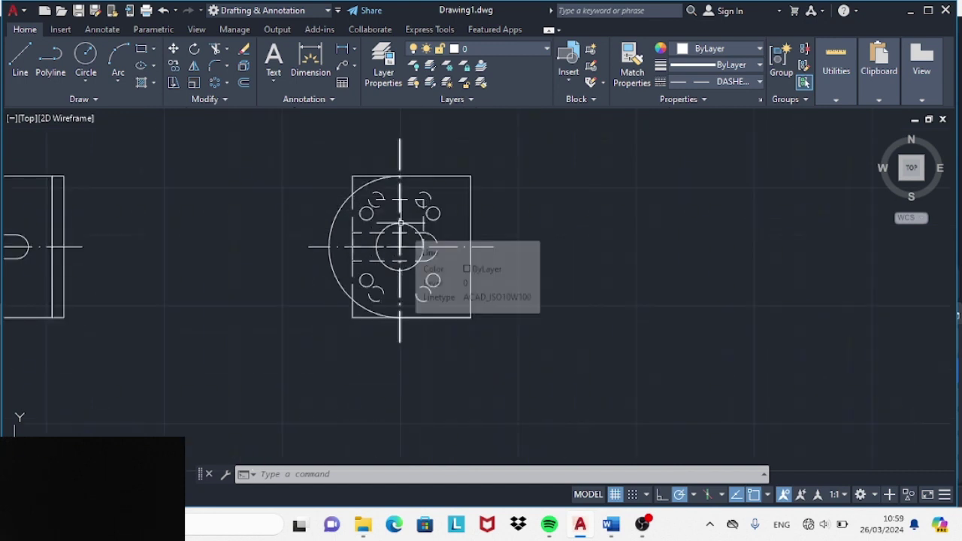
{"action": "key", "text": "Return"}
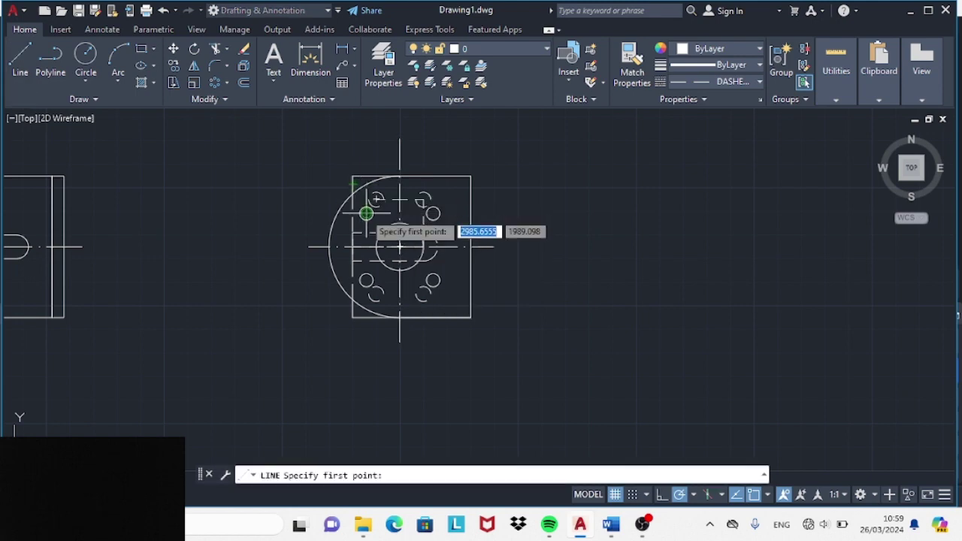
{"action": "left_click", "coordinate": [352, 206]}
{"action": "left_click", "coordinate": [65, 206]}
{"action": "key", "text": "Escape"}
{"action": "key", "text": "Return"}
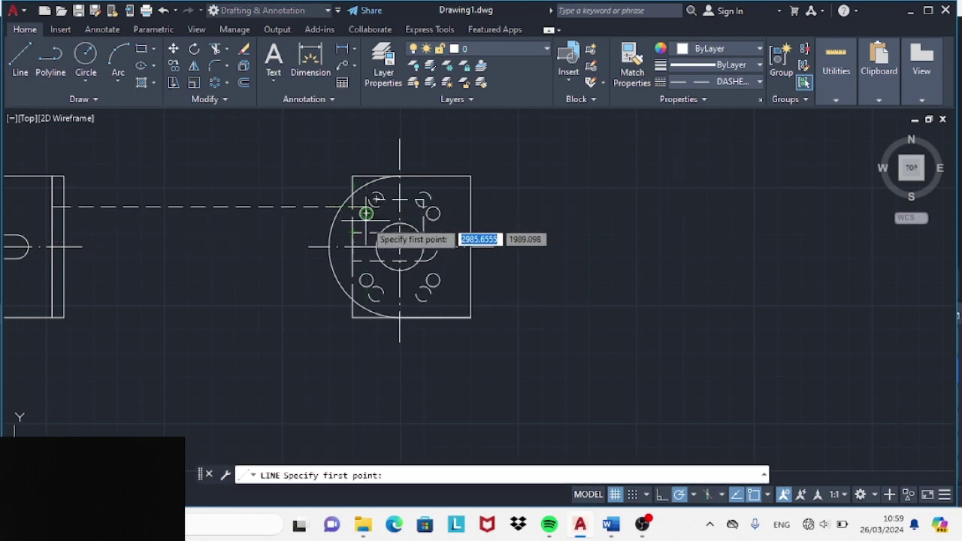
{"action": "left_click", "coordinate": [366, 213]}
{"action": "left_click", "coordinate": [65, 218]}
{"action": "left_click", "coordinate": [20, 58]}
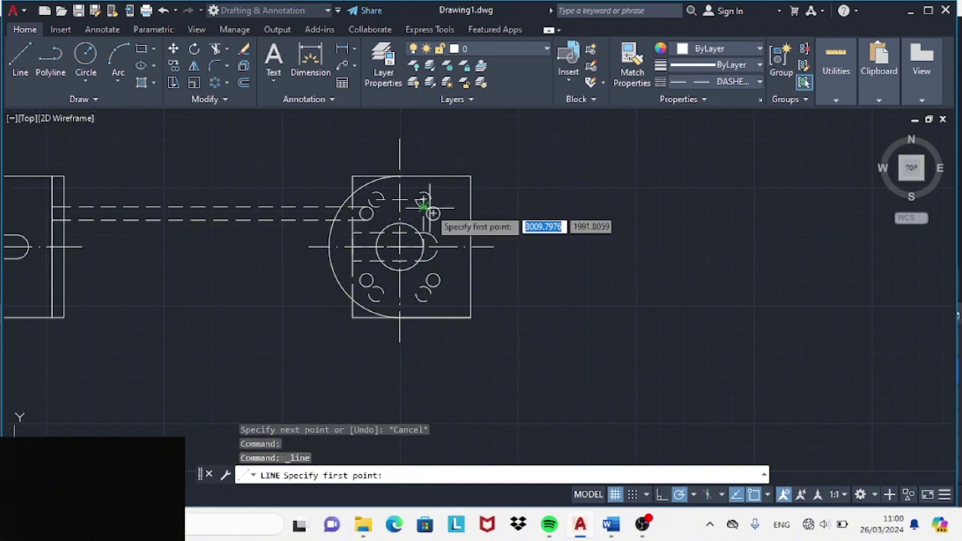
{"action": "scroll", "coordinate": [432, 213], "scroll_direction": "up", "scroll_amount": 2}
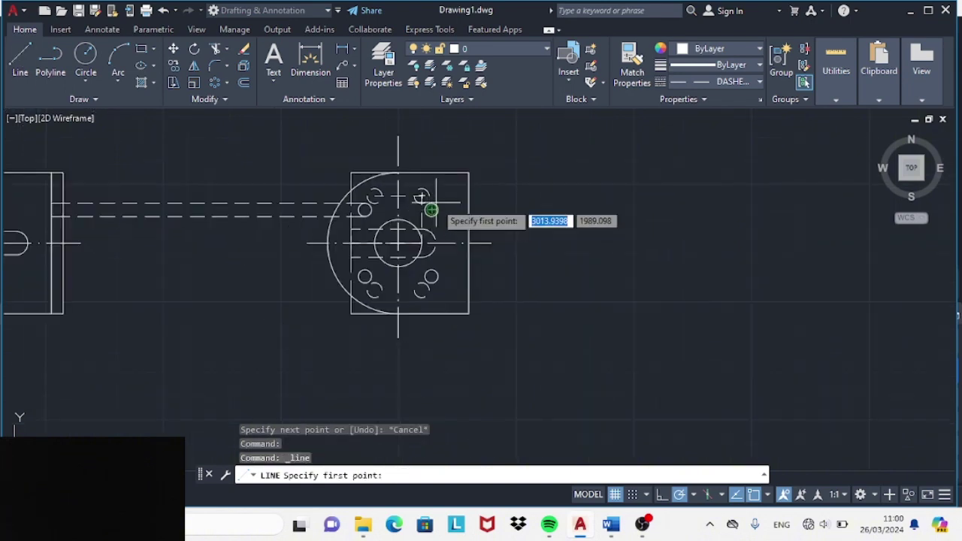
{"action": "scroll", "coordinate": [432, 212], "scroll_direction": "down", "scroll_amount": 2}
- Draw a dashed line from the lower small circle leftward to the side view
{"action": "left_click", "coordinate": [431, 210]}
{"action": "key", "text": "Escape"}
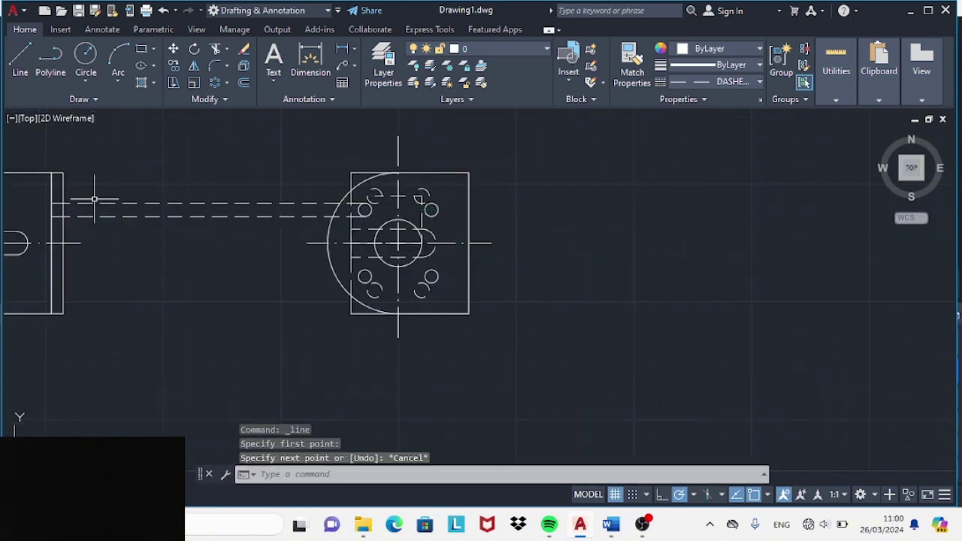
{"action": "key", "text": "Return"}
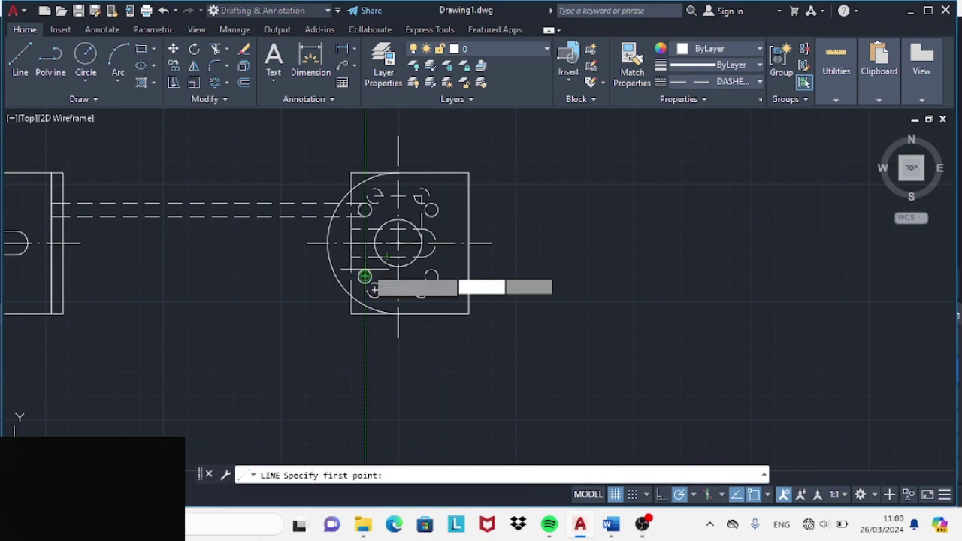
{"action": "left_click", "coordinate": [364, 277]}
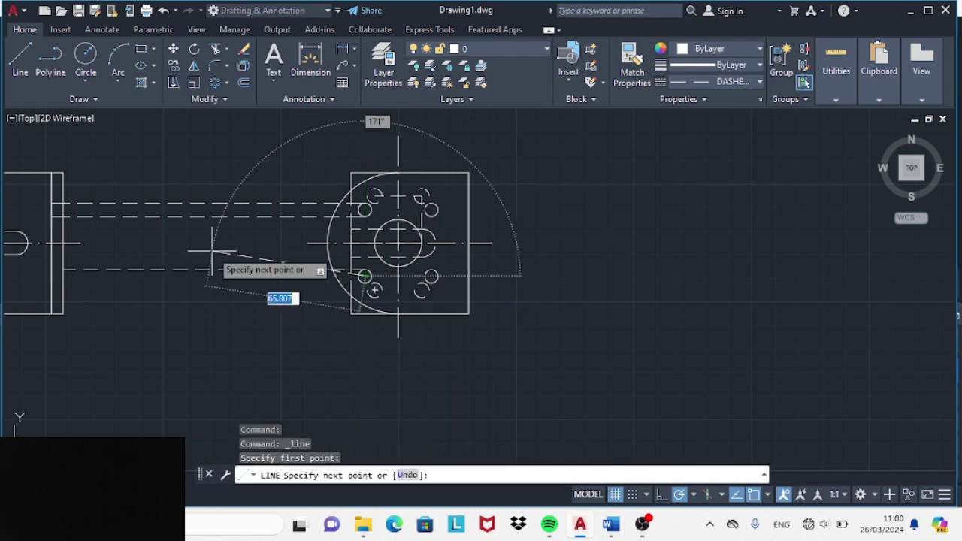
{"action": "left_click", "coordinate": [85, 277]}
{"action": "key", "text": "Escape"}
{"action": "key", "text": "Return"}
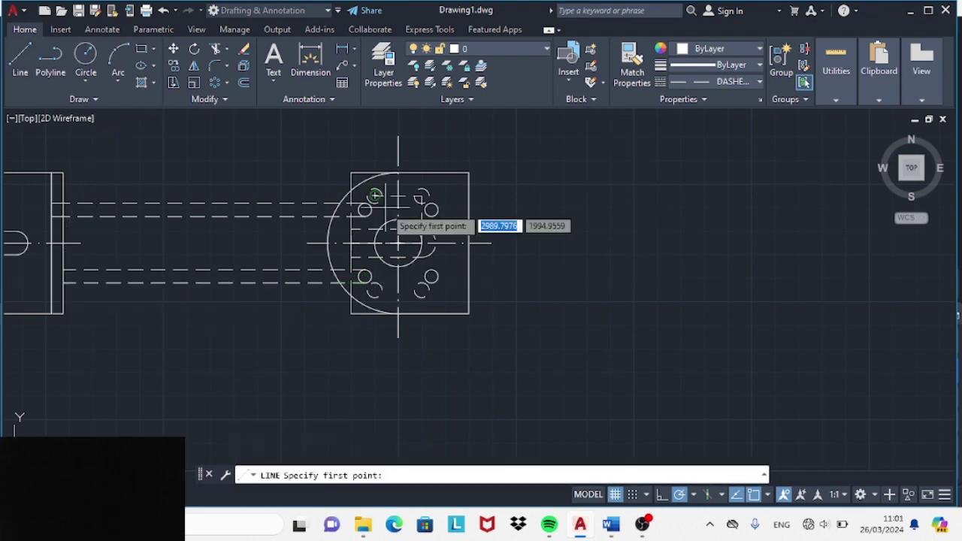
{"action": "key", "text": "Escape"}
{"action": "key", "text": "Return"}
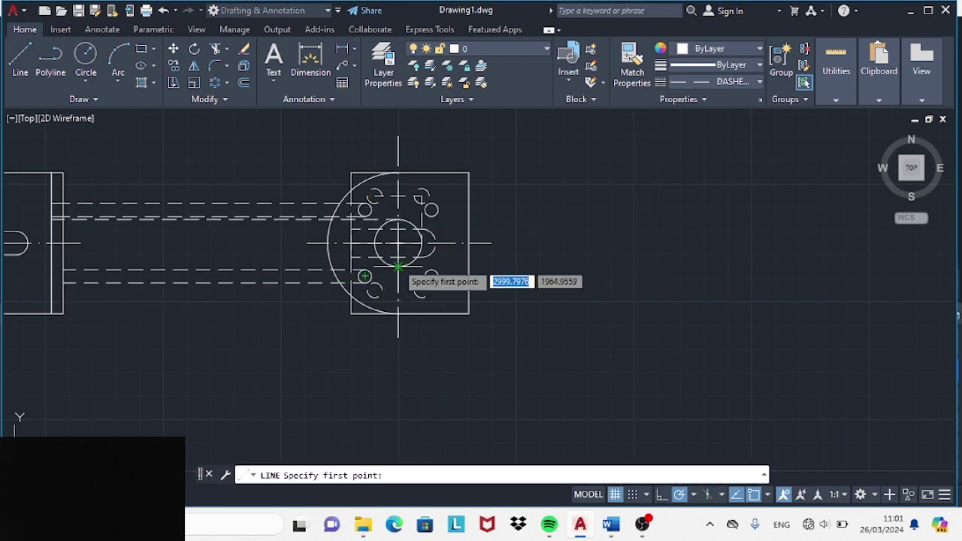
{"action": "left_click", "coordinate": [399, 266]}
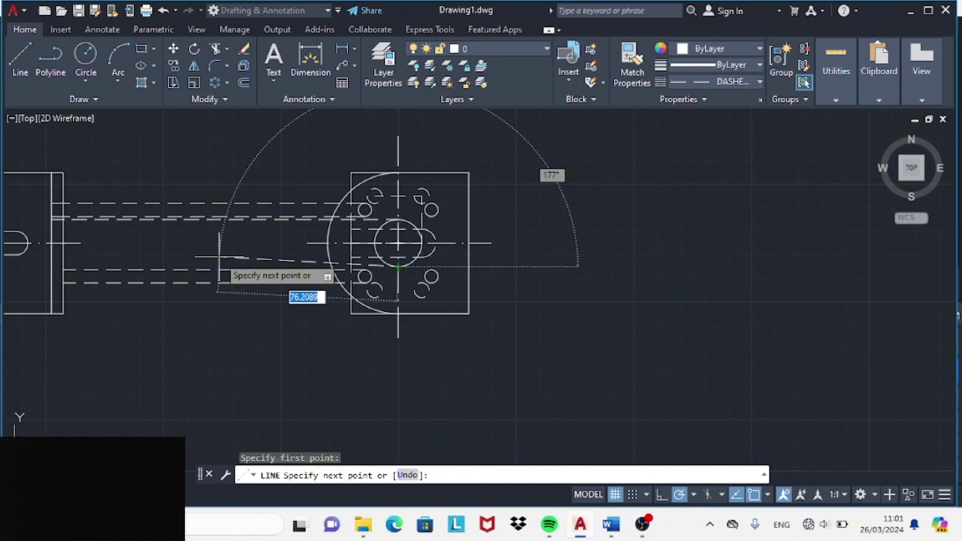
{"action": "key", "text": "Escape"}
- Select the upper and lower dashed lines at the side view, then cancel and run TR
{"action": "left_click", "coordinate": [66, 283]}
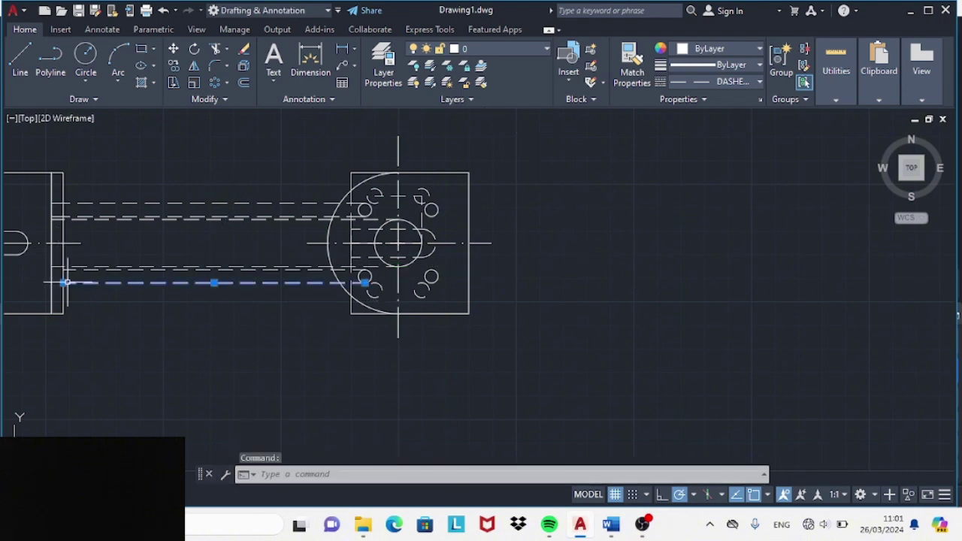
{"action": "left_click", "coordinate": [66, 269]}
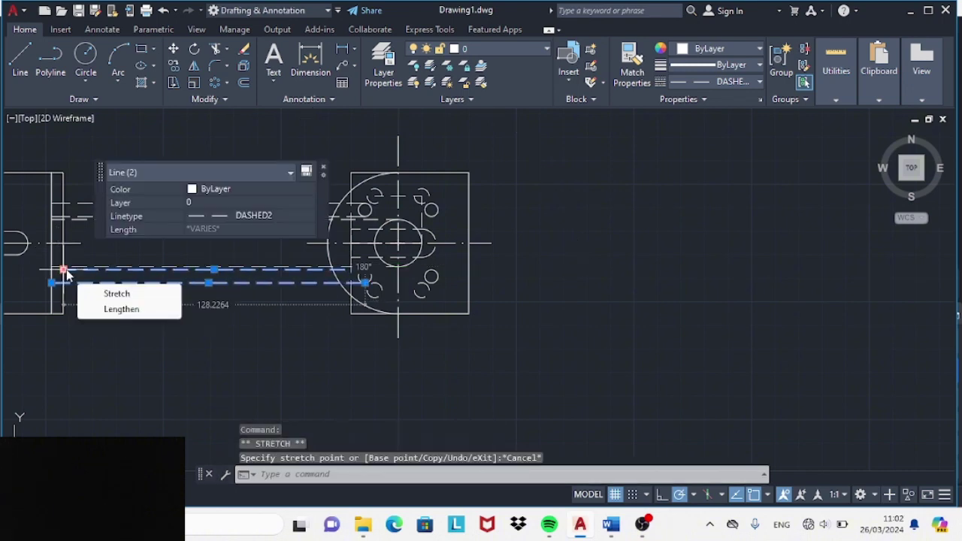
{"action": "key", "text": "Escape"}
{"action": "left_click", "coordinate": [155, 269]}
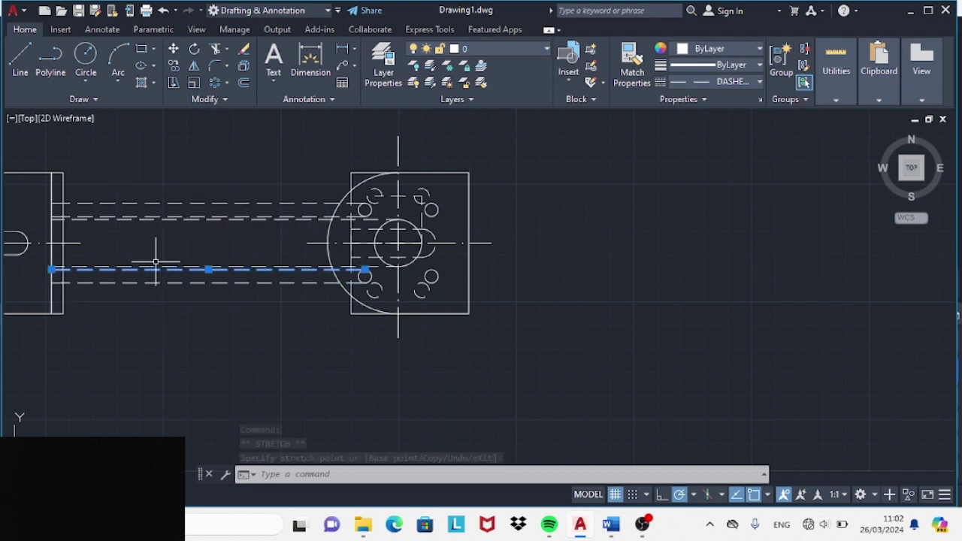
{"action": "type", "text": "tr"}
{"action": "key", "text": "Return"}
- Fence-trim the dashed lines crossing the side view
{"action": "left_click", "coordinate": [197, 163]}
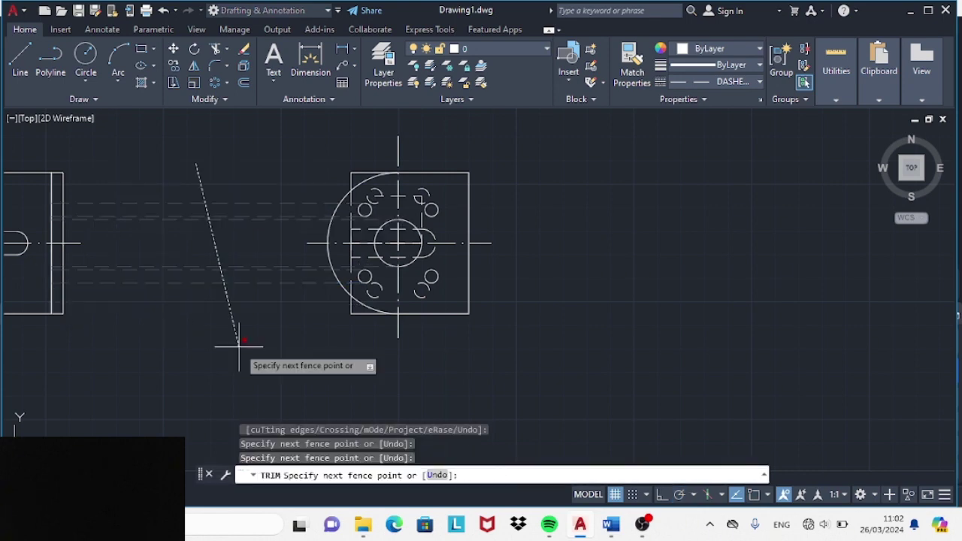
{"action": "key", "text": "Escape"}
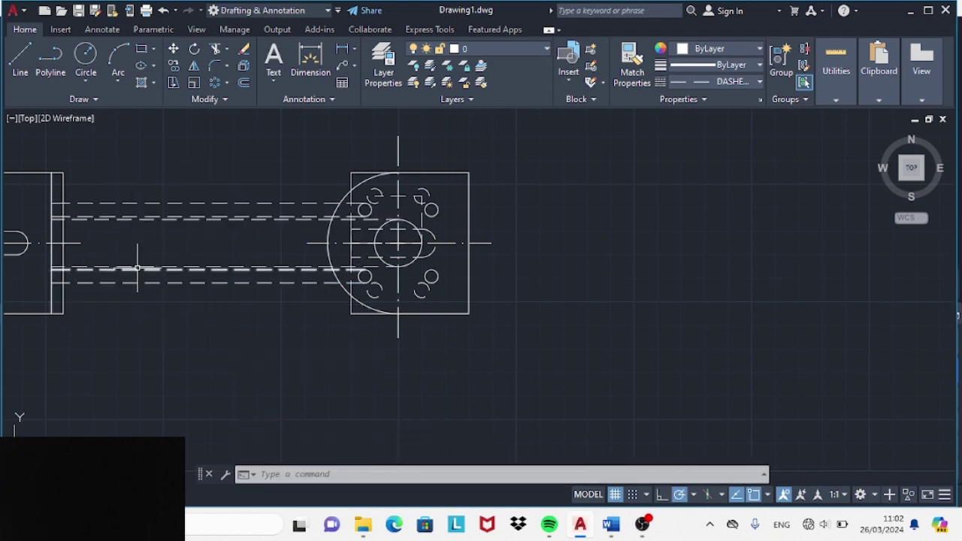
{"action": "key", "text": "Return"}
{"action": "left_click", "coordinate": [205, 303]}
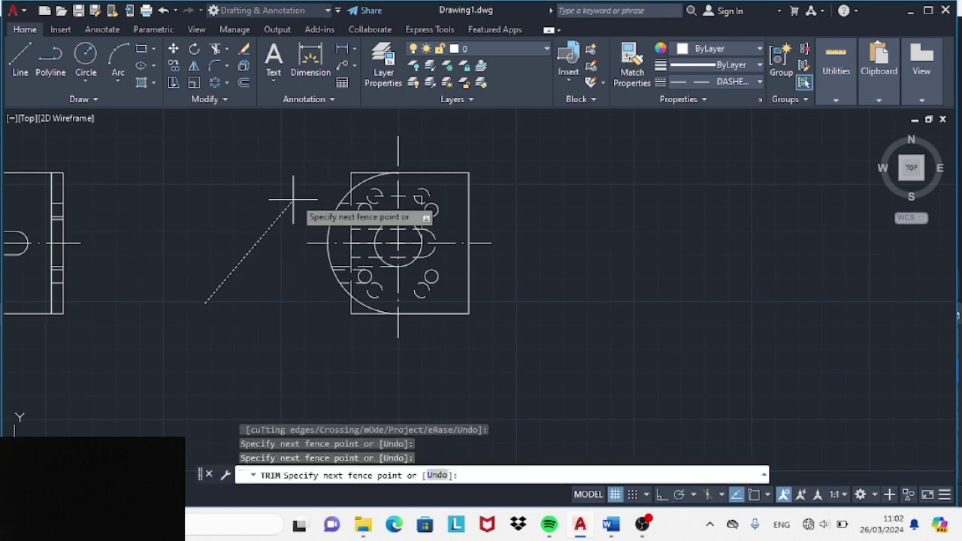
{"action": "key", "text": "Return"}
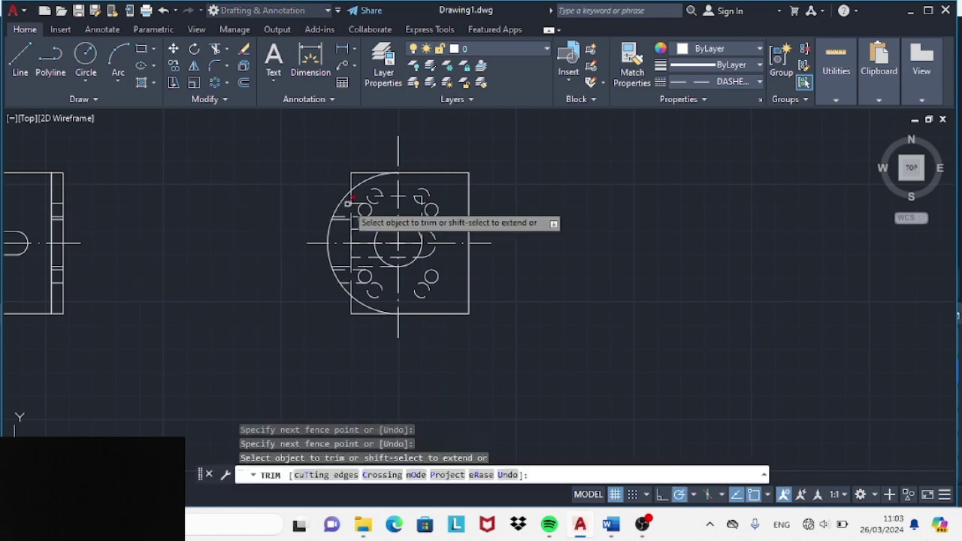
- Trim the dashed lines in the top view and erase the stray short line in the circular view
{"action": "left_click", "coordinate": [347, 202]}
{"action": "key", "text": "Escape"}
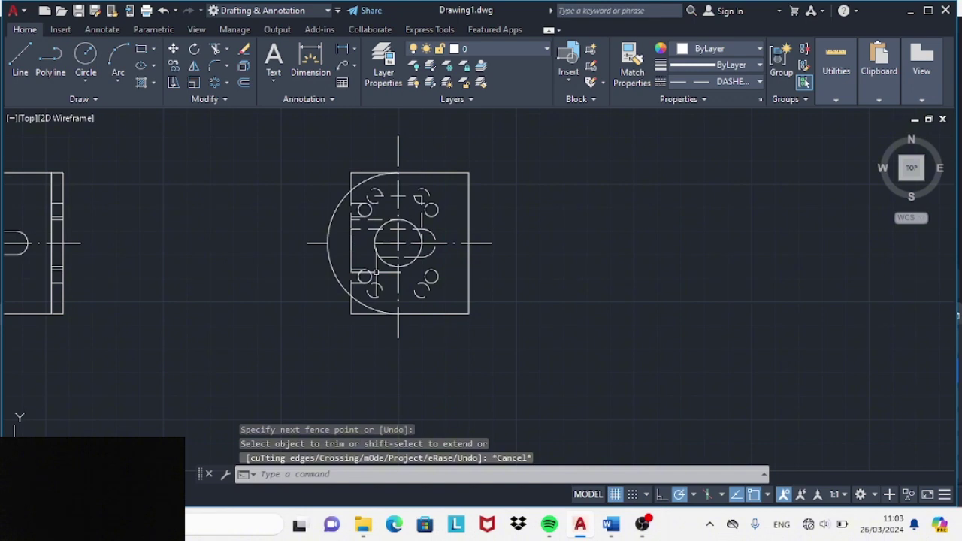
{"action": "key", "text": "Return"}
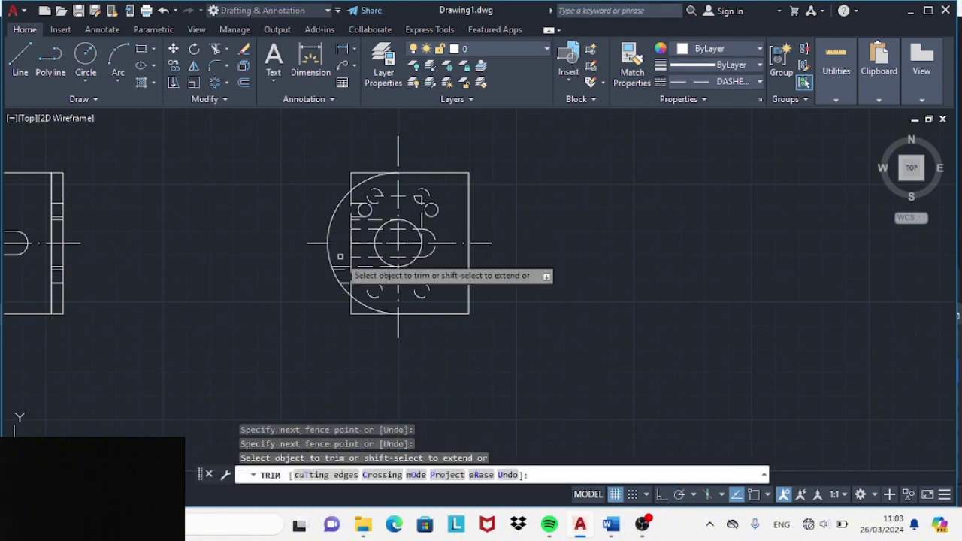
{"action": "left_click", "coordinate": [340, 256]}
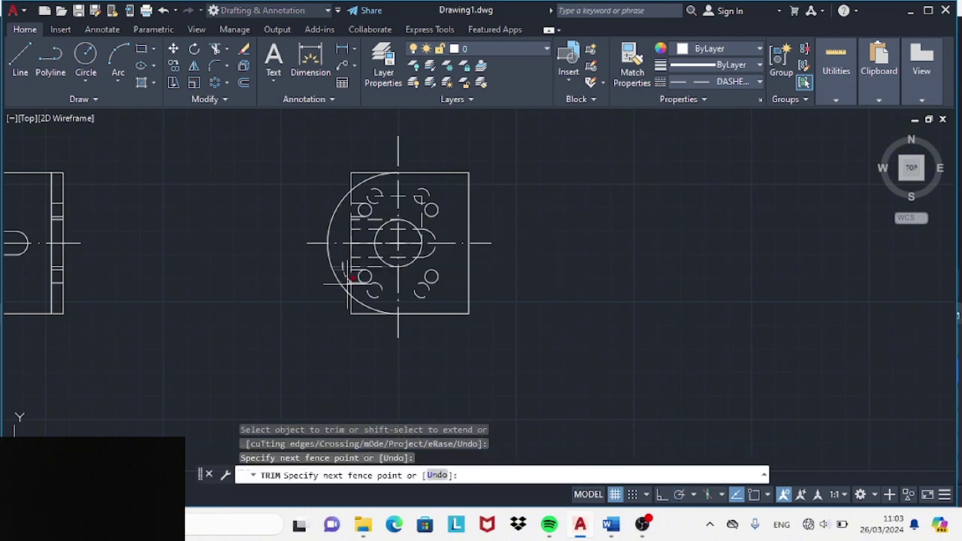
{"action": "key", "text": "ctrl+y"}
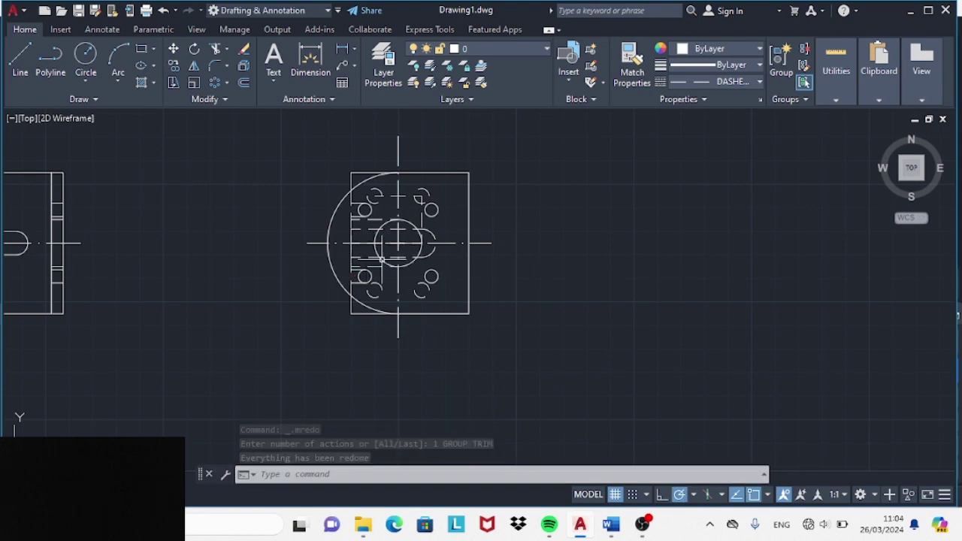
{"action": "left_click", "coordinate": [425, 234]}
{"action": "key", "text": "Delete"}
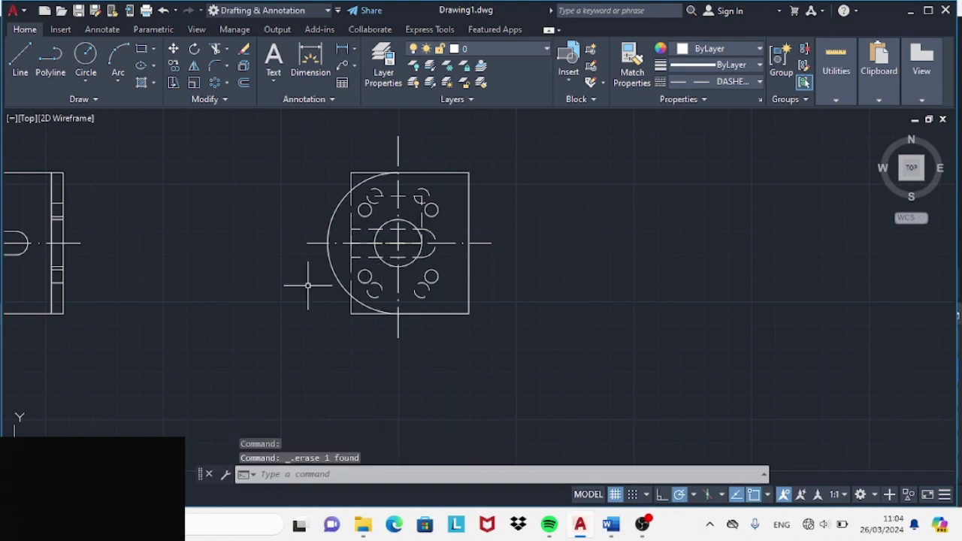
- Draw a dashed line from a hole edge in the right view to the front view's left edge
{"action": "scroll", "coordinate": [308, 286], "scroll_direction": "down", "scroll_amount": 3}
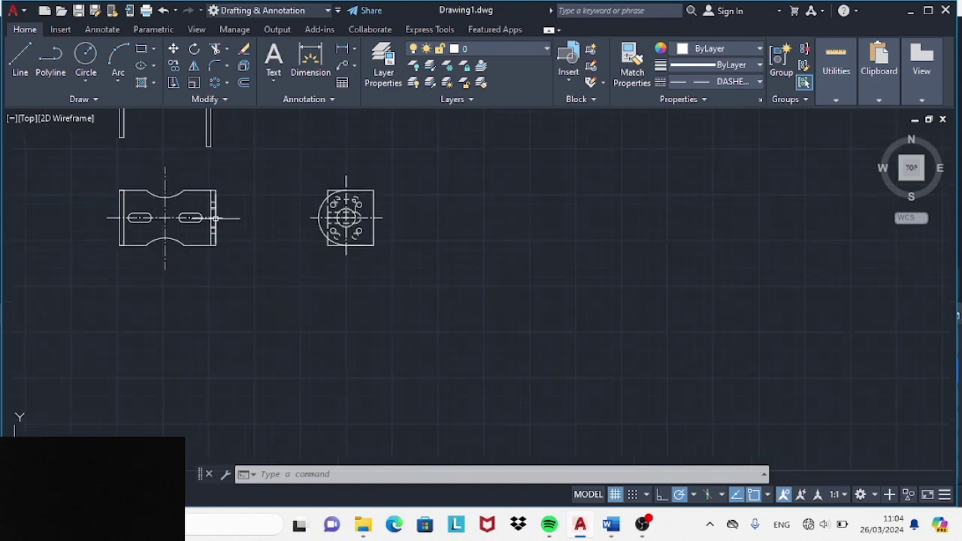
{"action": "scroll", "coordinate": [210, 204], "scroll_direction": "up", "scroll_amount": 3}
{"action": "scroll", "coordinate": [210, 205], "scroll_direction": "down", "scroll_amount": 2}
{"action": "type", "text": "l"}
{"action": "key", "text": "Return"}
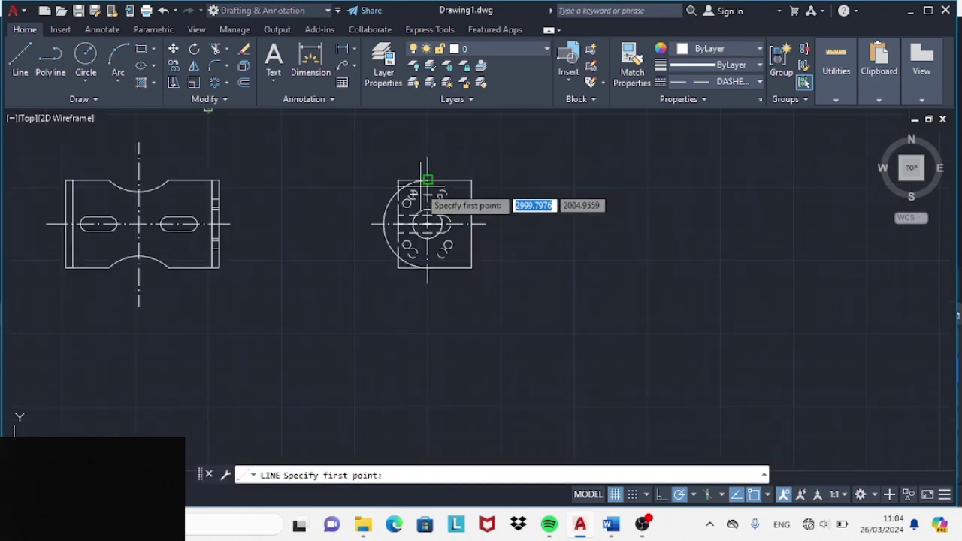
{"action": "left_click", "coordinate": [426, 189]}
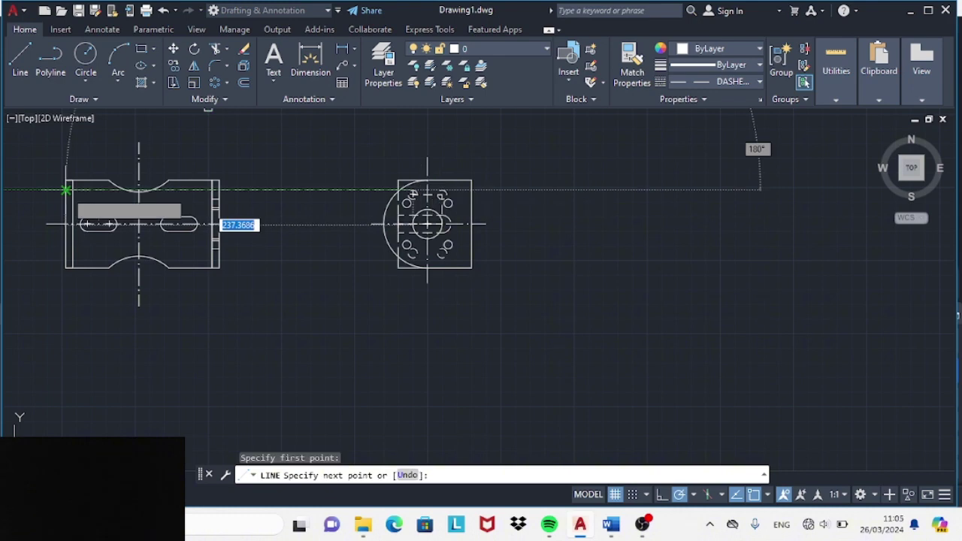
{"action": "left_click", "coordinate": [66, 189]}
{"action": "key", "text": "Escape"}
- Add further dashed projection lines from the right-hand view's holes across the front view
{"action": "left_click", "coordinate": [16, 60]}
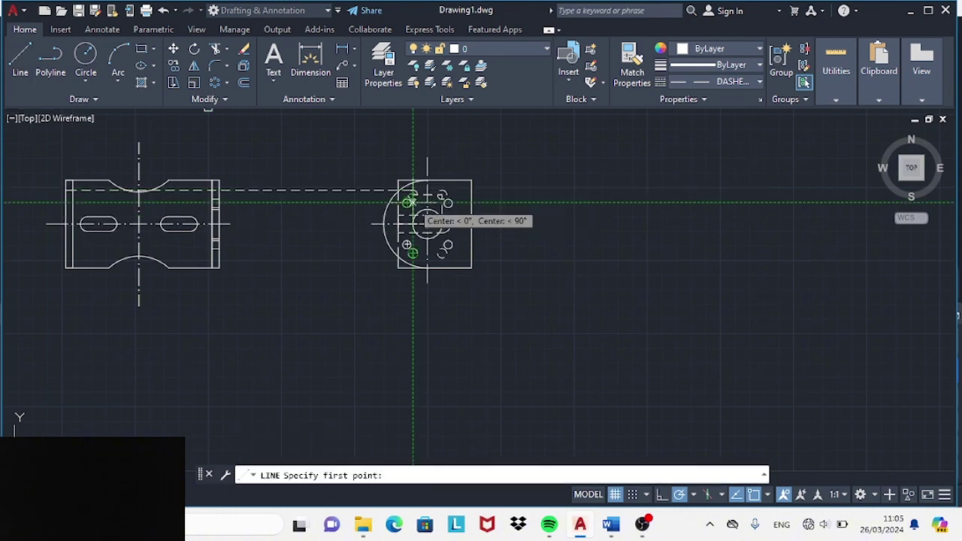
{"action": "left_click", "coordinate": [409, 201]}
{"action": "scroll", "coordinate": [131, 203], "scroll_direction": "down", "scroll_amount": 2}
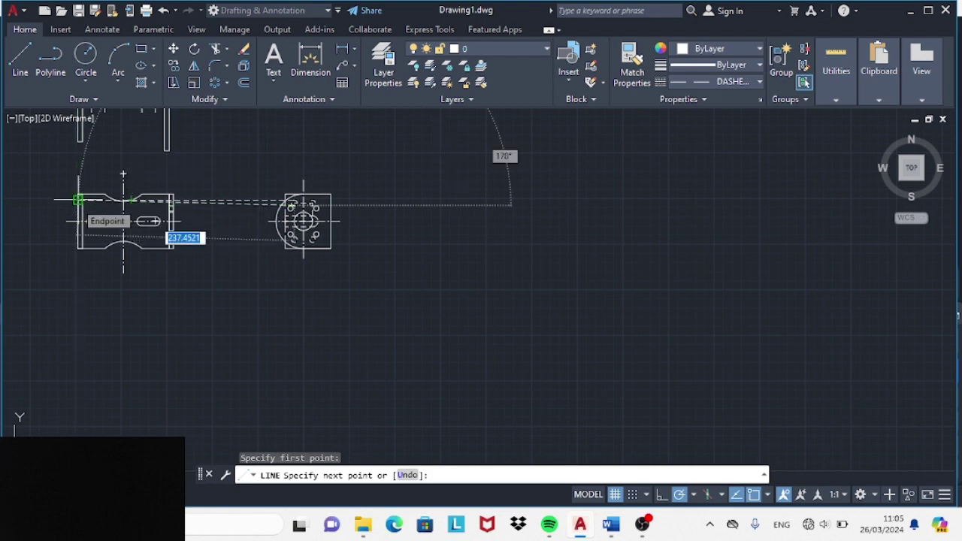
{"action": "left_click", "coordinate": [20, 60]}
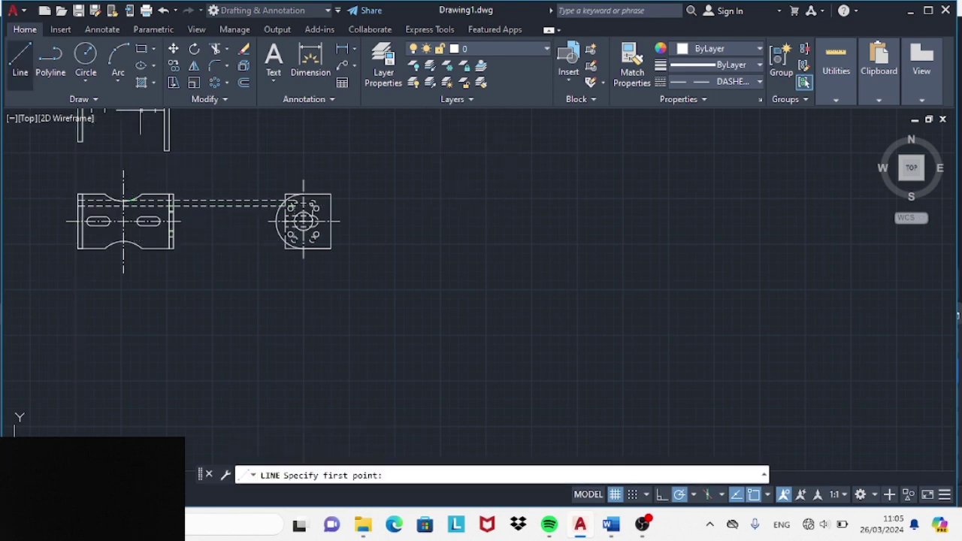
{"action": "left_click", "coordinate": [286, 216]}
{"action": "scroll", "coordinate": [156, 216], "scroll_direction": "down", "scroll_amount": 2}
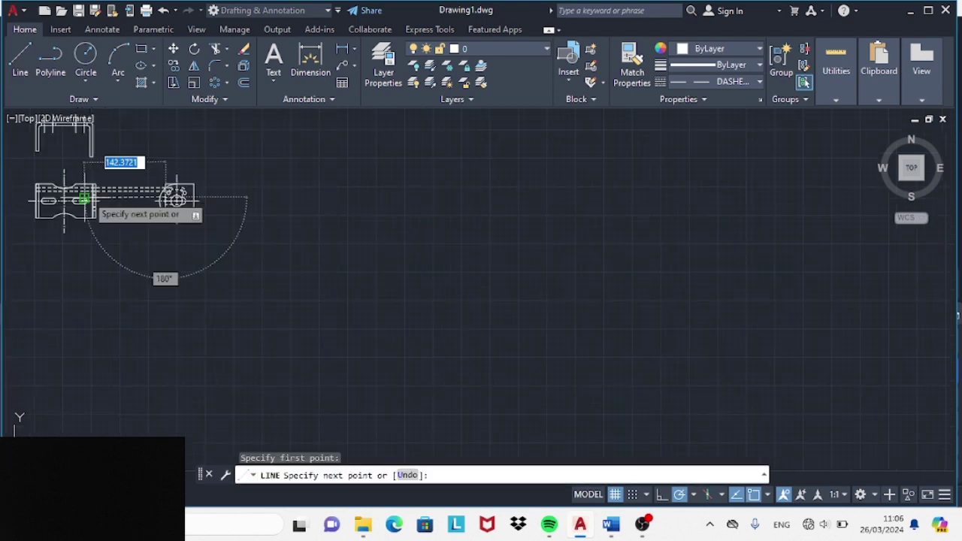
{"action": "scroll", "coordinate": [36, 200], "scroll_direction": "up", "scroll_amount": 4}
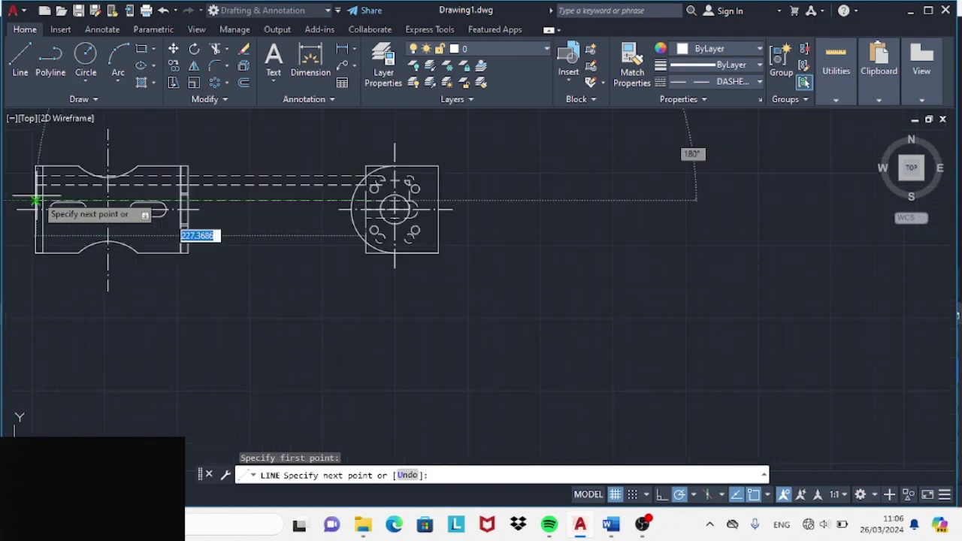
{"action": "scroll", "coordinate": [35, 200], "scroll_direction": "up", "scroll_amount": 2}
{"action": "key", "text": "Escape"}
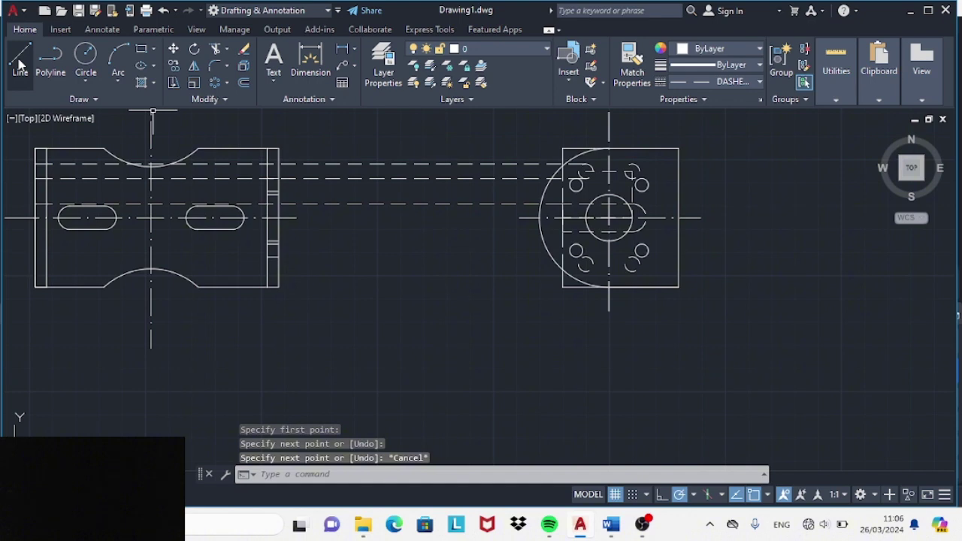
{"action": "left_click", "coordinate": [20, 66]}
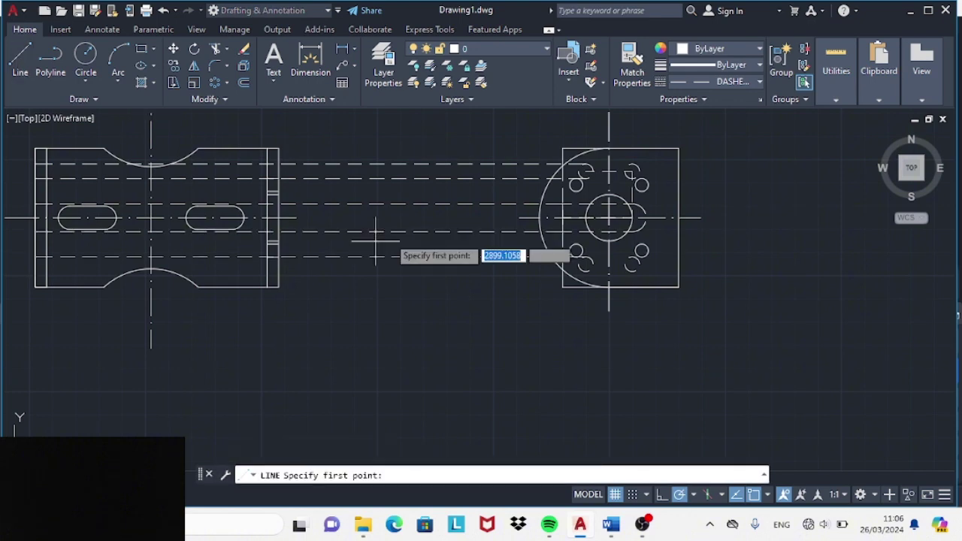
{"action": "key", "text": "Escape"}
- Fence-trim the dashed lines between the front and right views, then trim the leftover piece
{"action": "type", "text": "tr"}
{"action": "key", "text": "space"}
{"action": "left_click", "coordinate": [351, 140]}
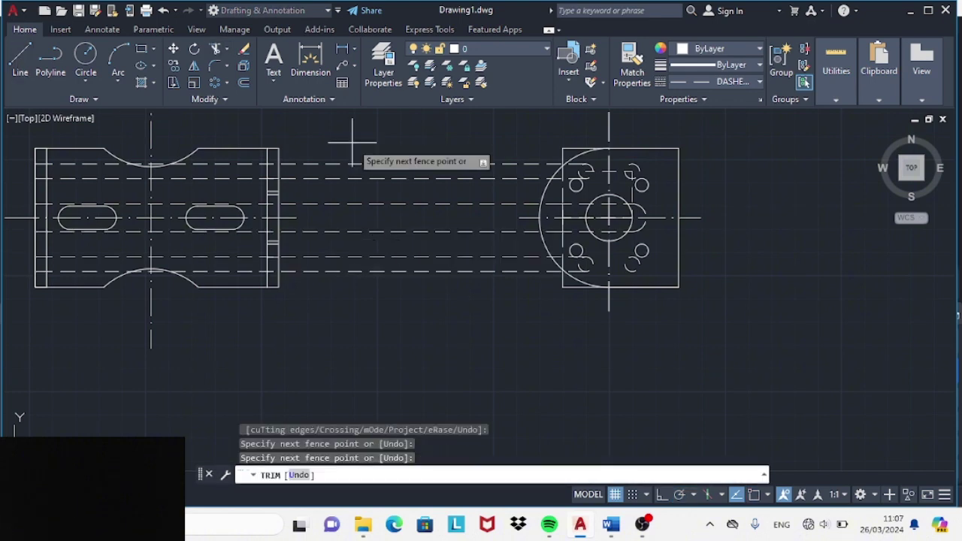
{"action": "left_click", "coordinate": [172, 206]}
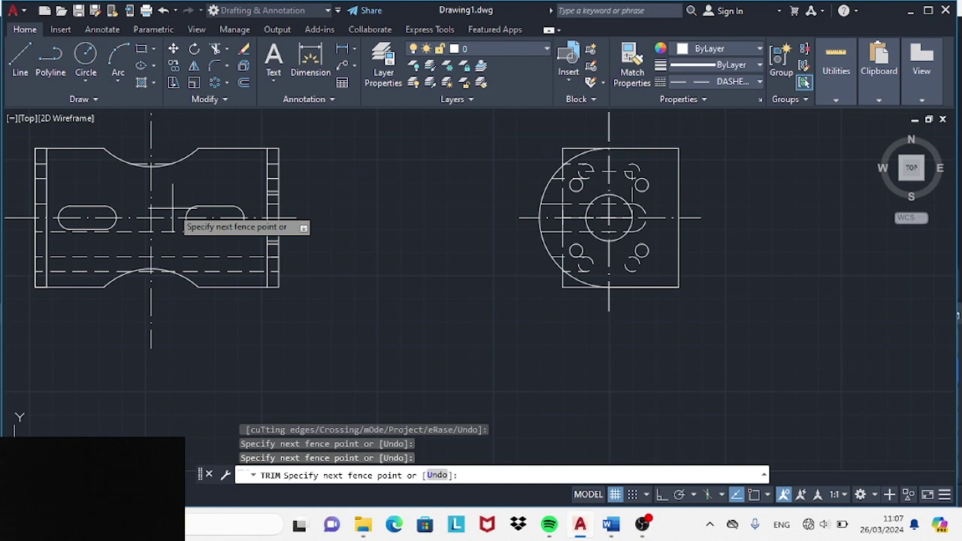
{"action": "key", "text": "Return"}
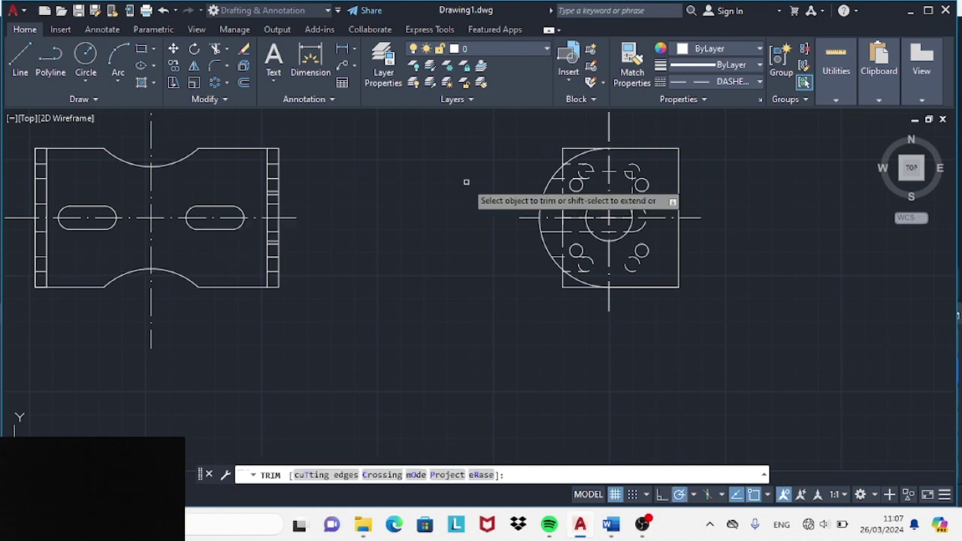
{"action": "left_click", "coordinate": [567, 257]}
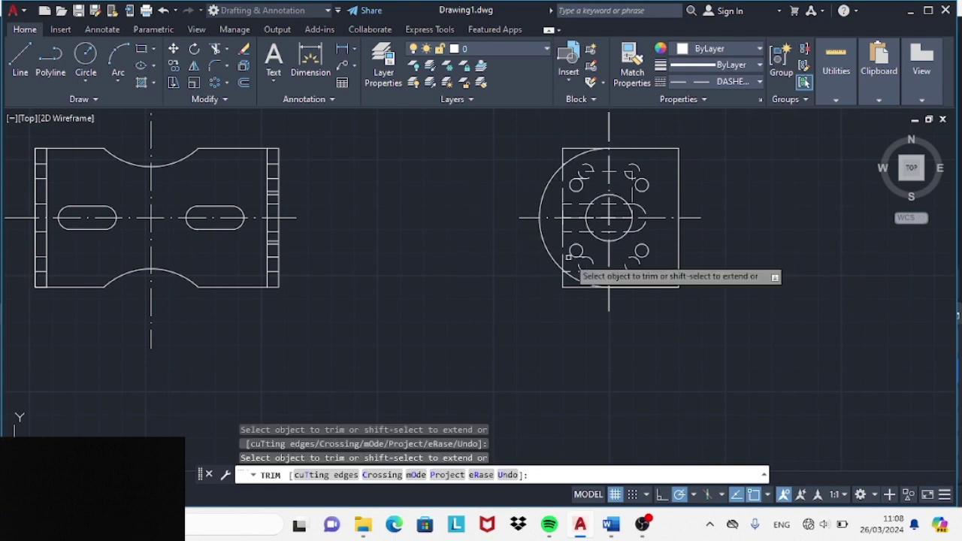
{"action": "scroll", "coordinate": [531, 232], "scroll_direction": "down", "scroll_amount": 2}
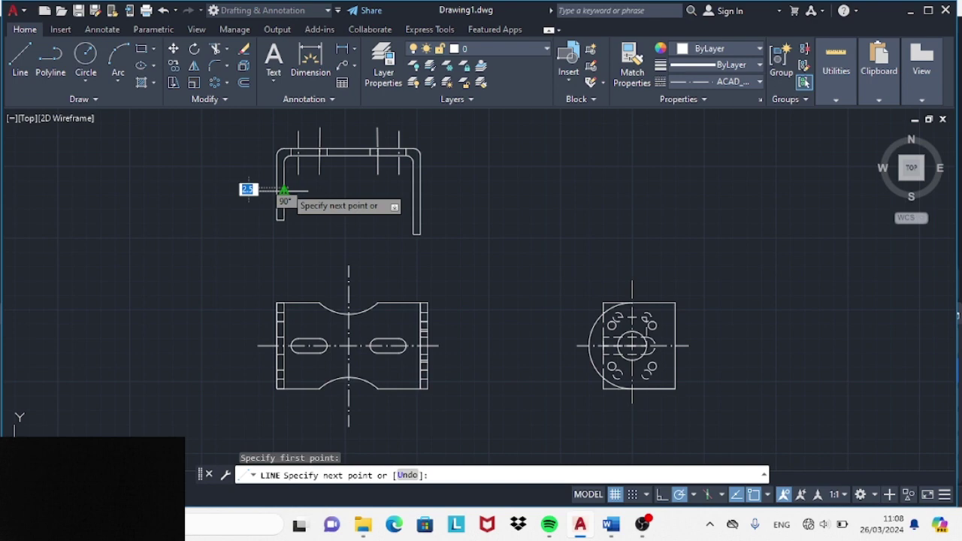
- Finish the 2.5 line segment and complete a 3.15 rectangle on the left leg
{"action": "key", "text": "Return"}
{"action": "key", "text": "Return"}
{"action": "key", "text": "Return"}
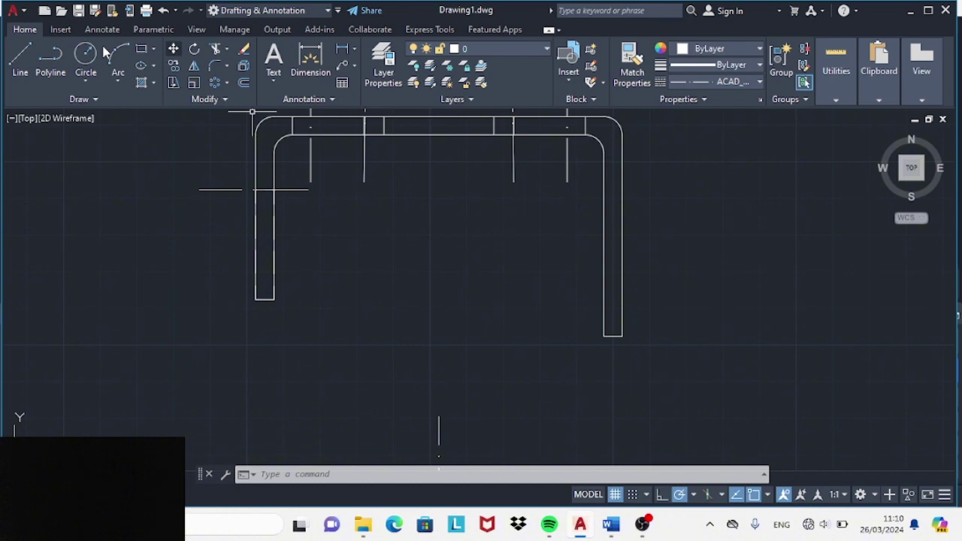
{"action": "left_click", "coordinate": [689, 81]}
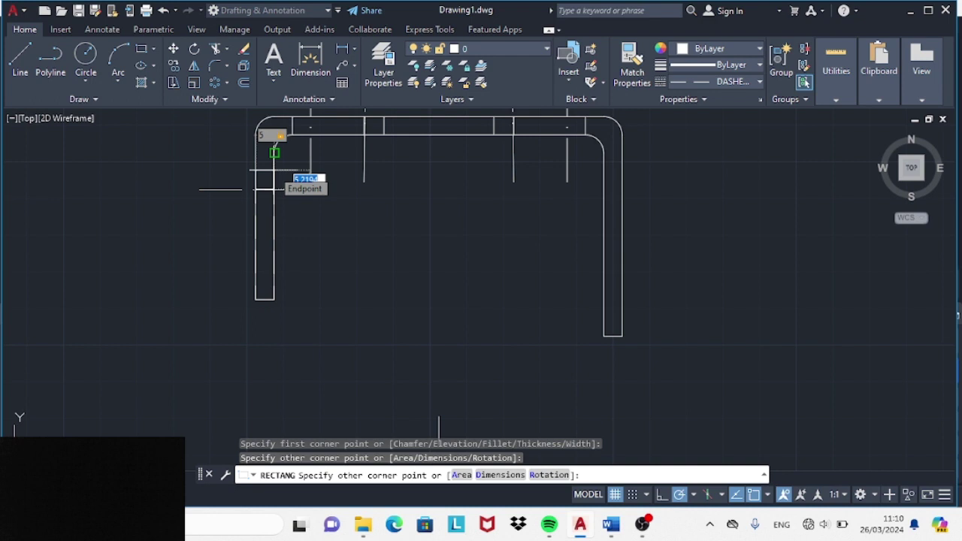
{"action": "type", "text": "3.15"}
{"action": "key", "text": "Return"}
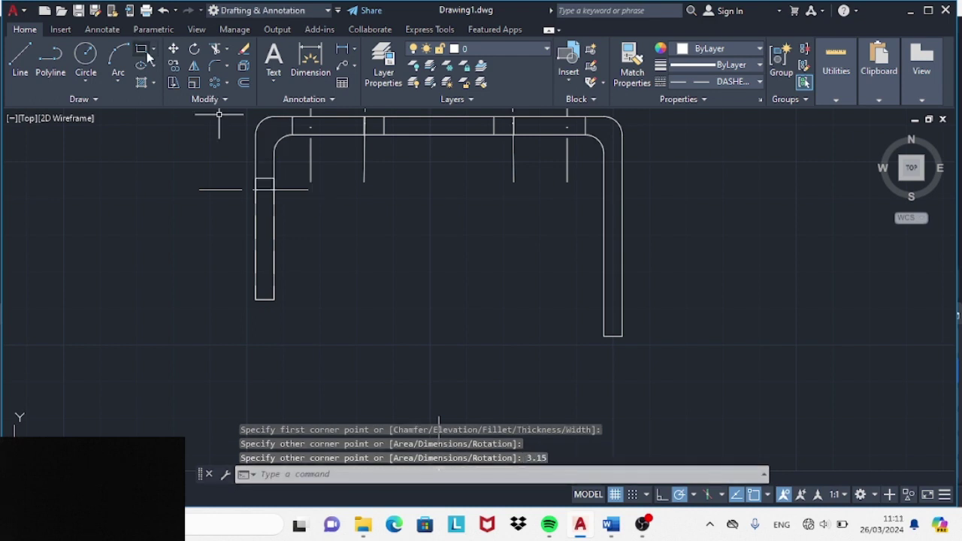
- Start another rectangle on the left leg and compare against the reference drawing in Word
{"action": "left_click", "coordinate": [147, 55]}
{"action": "left_click", "coordinate": [265, 181]}
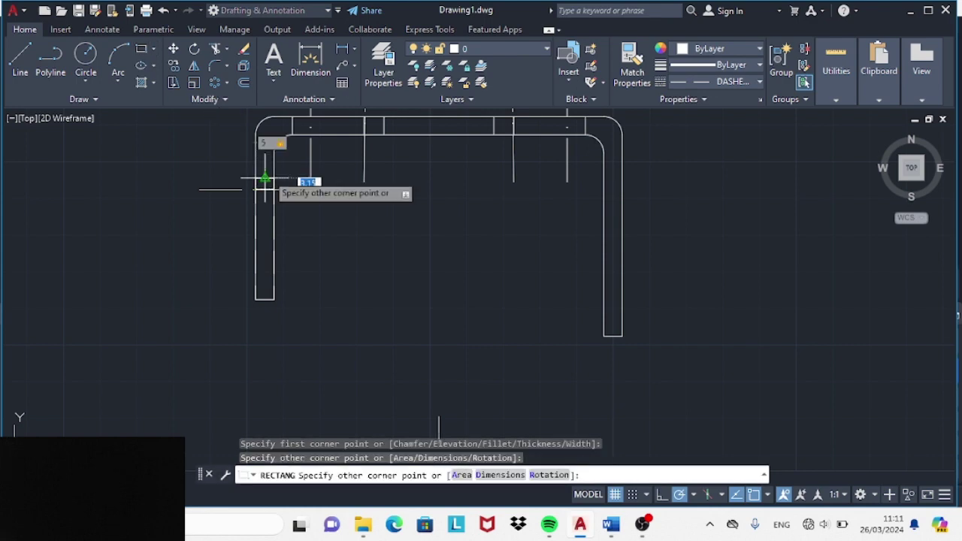
{"action": "left_click", "coordinate": [610, 524]}
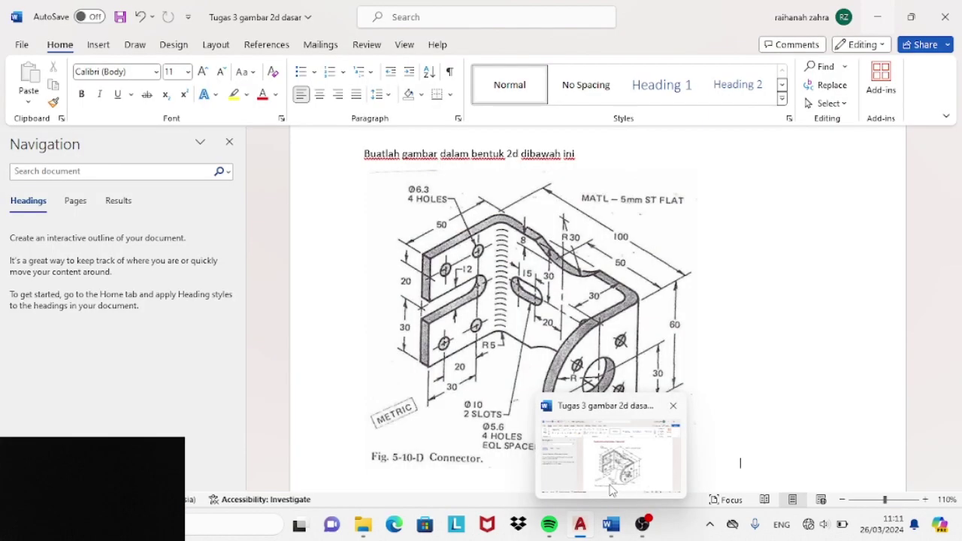
{"action": "left_click", "coordinate": [610, 489]}
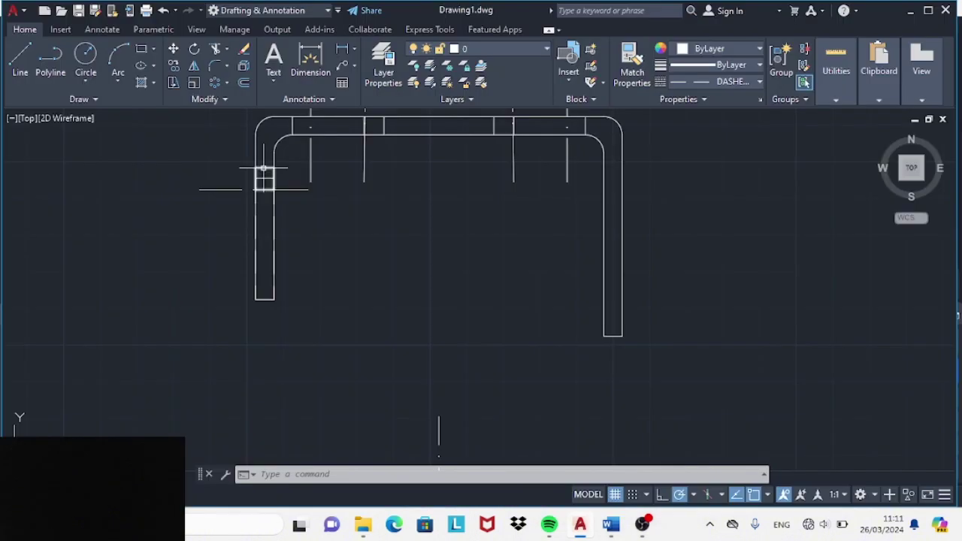
{"action": "type", "text": "l"}
{"action": "key", "text": "Return"}
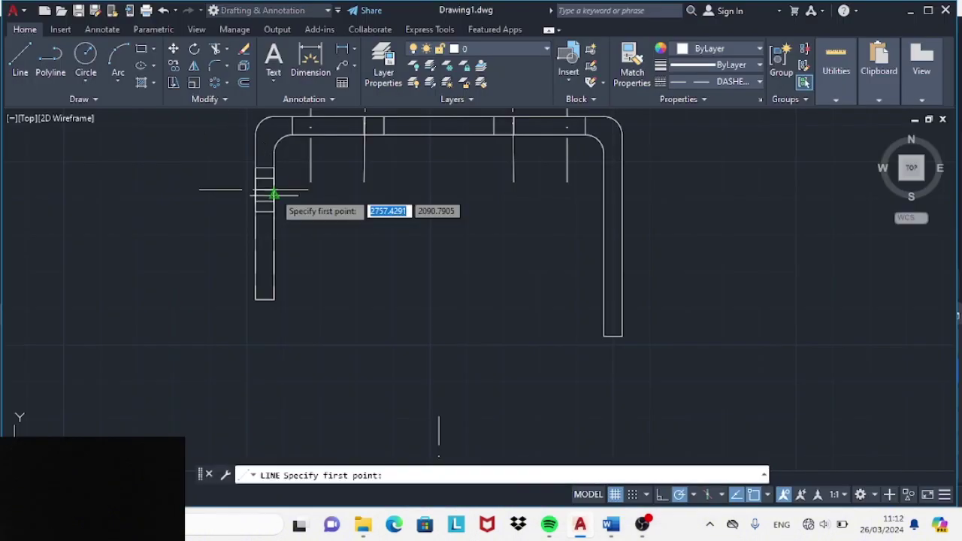
{"action": "key", "text": "Escape"}
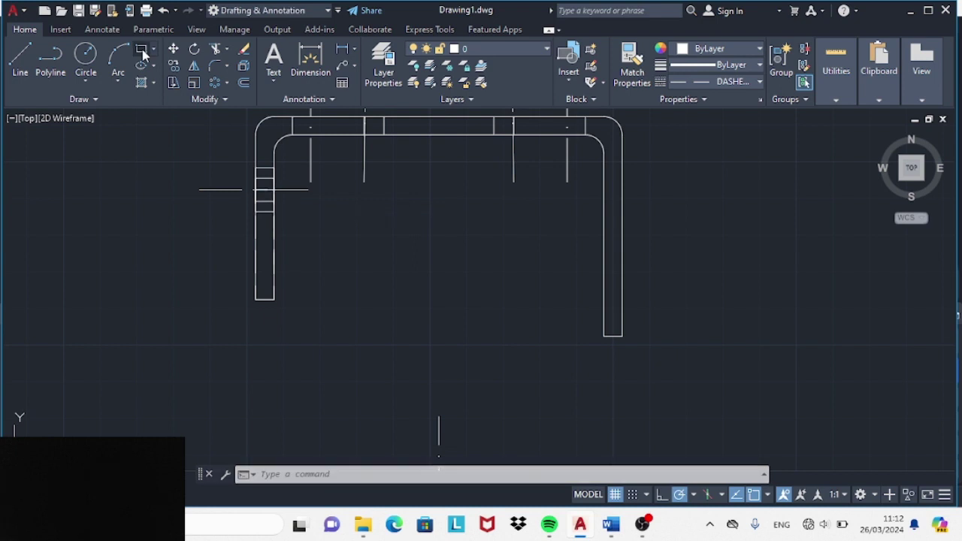
- Add another 3.15 rectangle lower on the top view's left leg
{"action": "left_click", "coordinate": [141, 49]}
{"action": "left_click", "coordinate": [256, 265]}
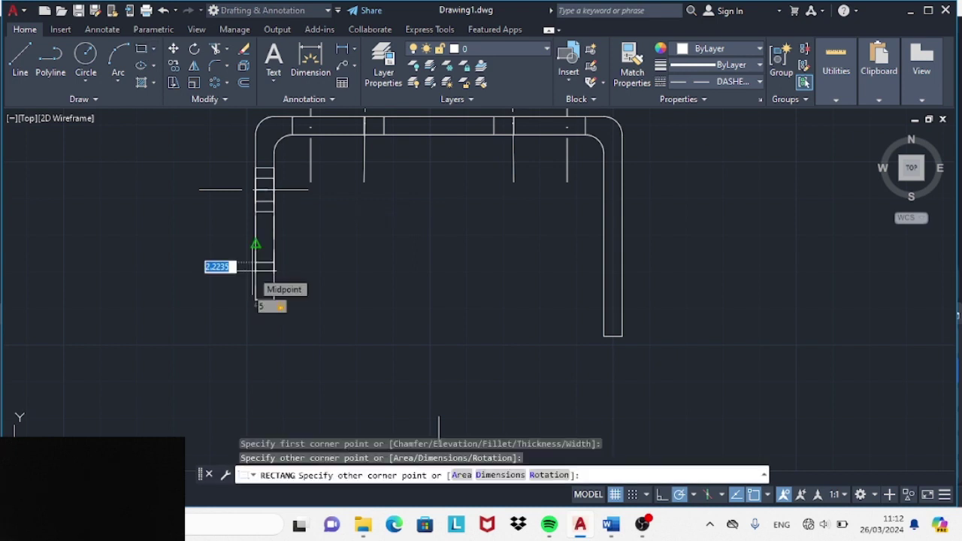
{"action": "type", "text": "3.15"}
{"action": "key", "text": "Return"}
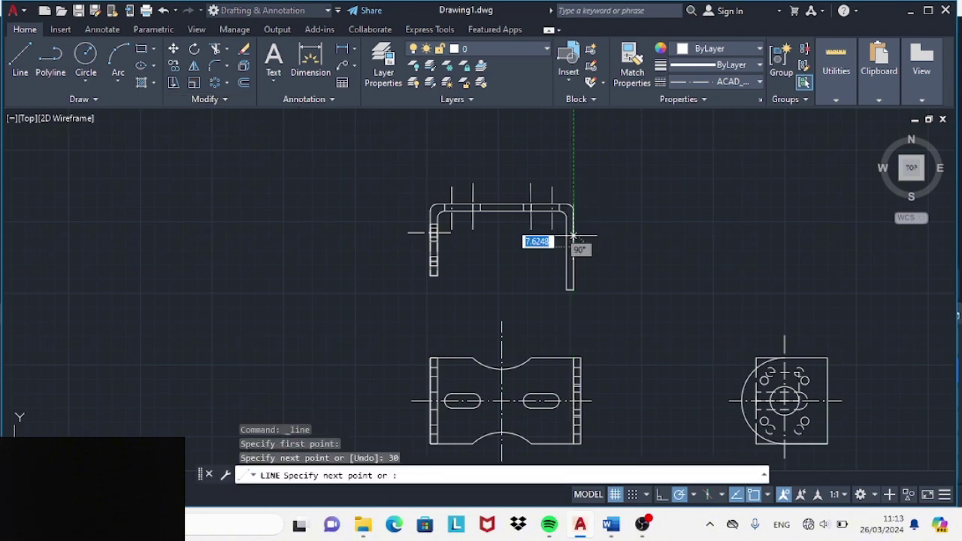
- Finish the line and draw a small rectangle of width 2 on the right leg
{"action": "left_click", "coordinate": [573, 238]}
{"action": "key", "text": "Escape"}
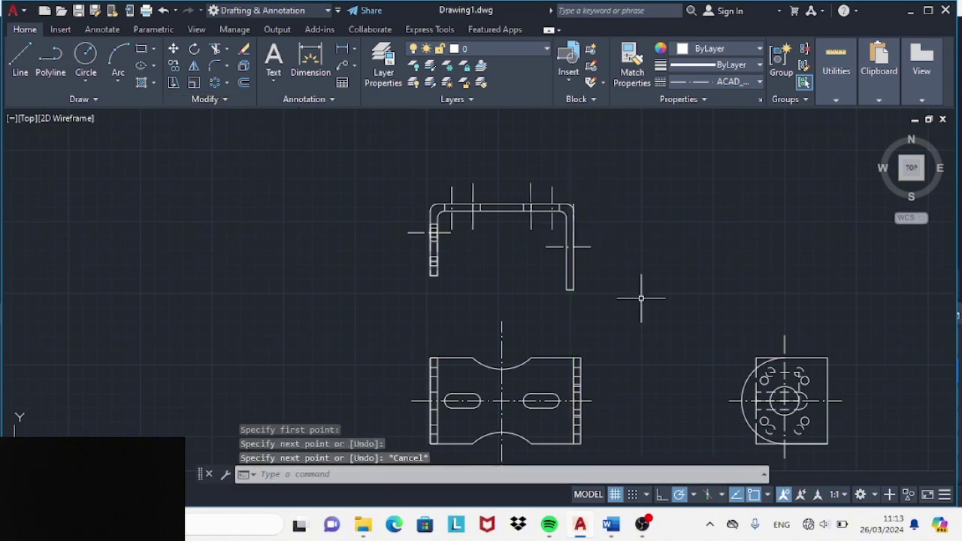
{"action": "left_click", "coordinate": [727, 81]}
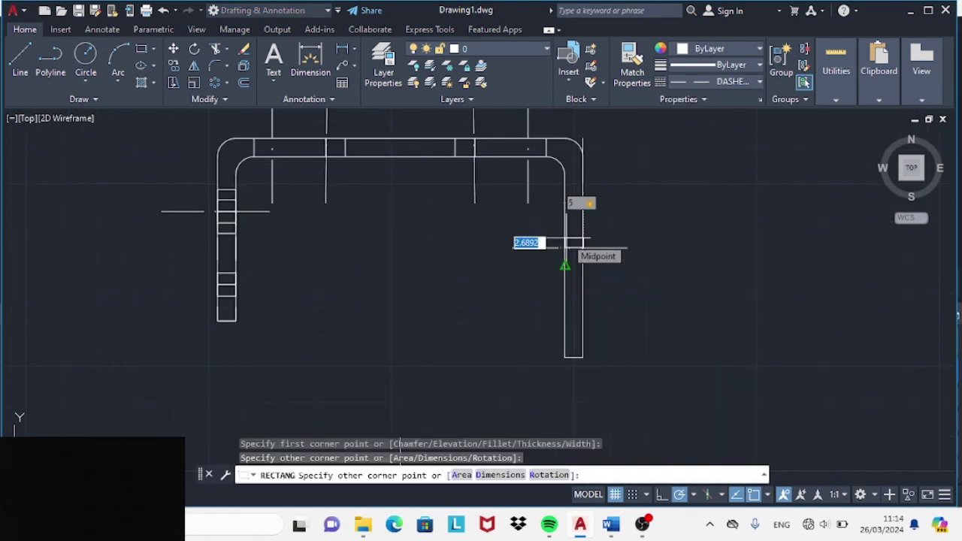
{"action": "left_click", "coordinate": [567, 242]}
{"action": "key", "text": "Return"}
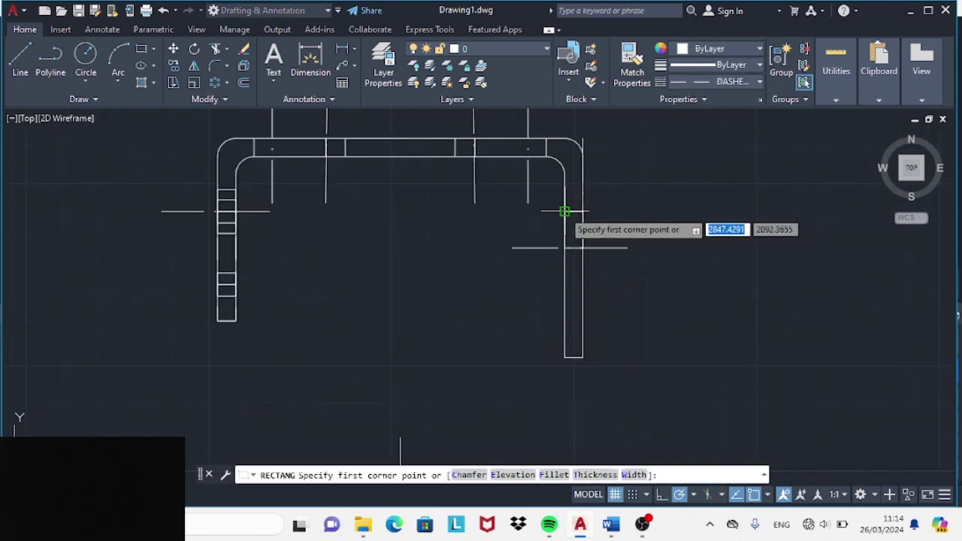
{"action": "left_click", "coordinate": [564, 211]}
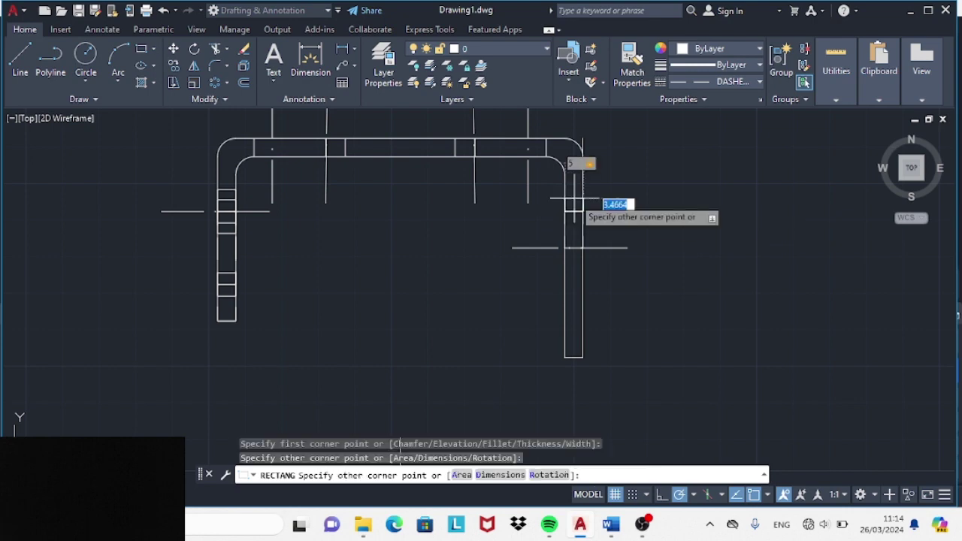
{"action": "type", "text": "2"}
{"action": "key", "text": "Return"}
{"action": "left_click", "coordinate": [193, 65]}
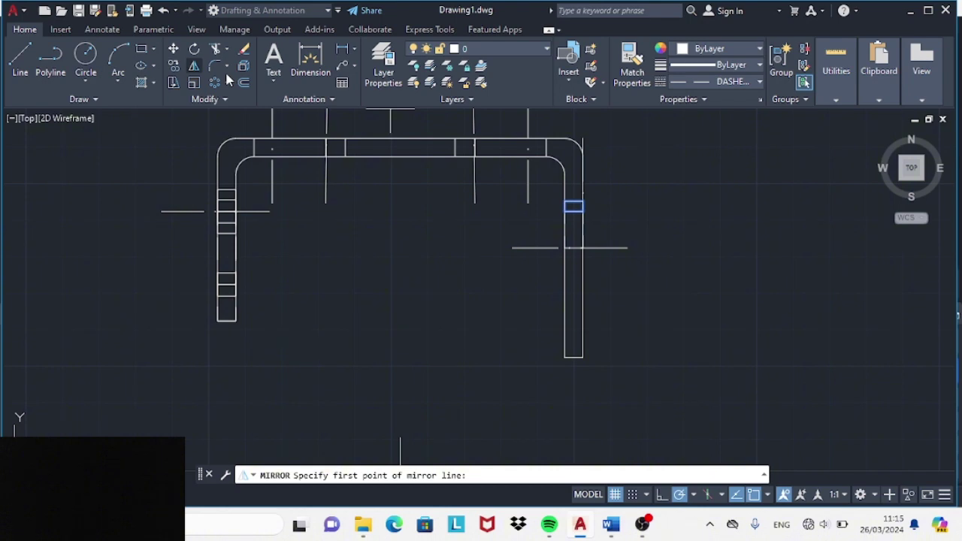
- Mirror the small rectangles, keeping the originals, then zoom back out
{"action": "mouse_move", "coordinate": [562, 194]}
{"action": "left_mouse_down"}
{"action": "mouse_move", "coordinate": [576, 226]}
{"action": "mouse_move", "coordinate": [569, 247]}
{"action": "left_mouse_up"}
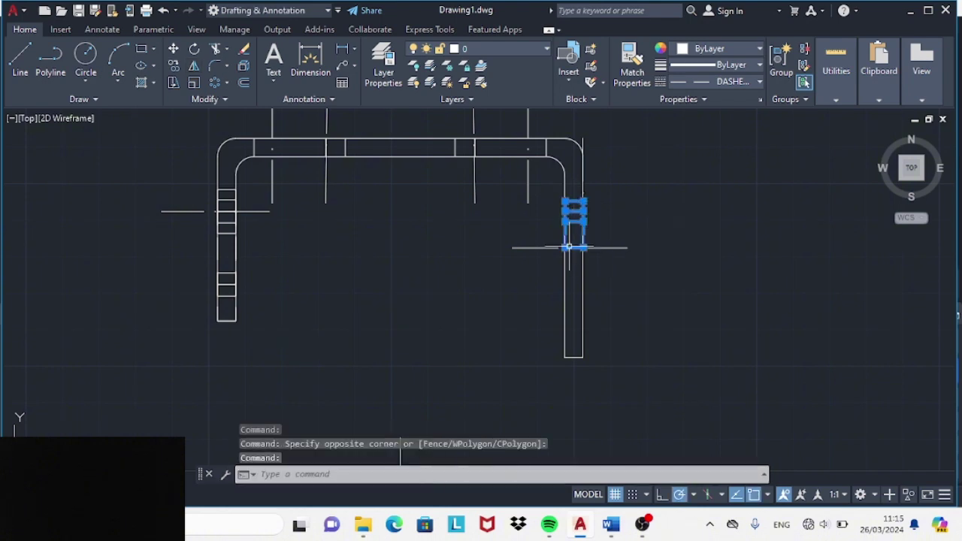
{"action": "left_click", "coordinate": [194, 66]}
{"action": "left_click", "coordinate": [568, 246]}
{"action": "left_click", "coordinate": [618, 246]}
{"action": "key", "text": "Return"}
{"action": "scroll", "coordinate": [618, 155], "scroll_direction": "up", "scroll_amount": 3}
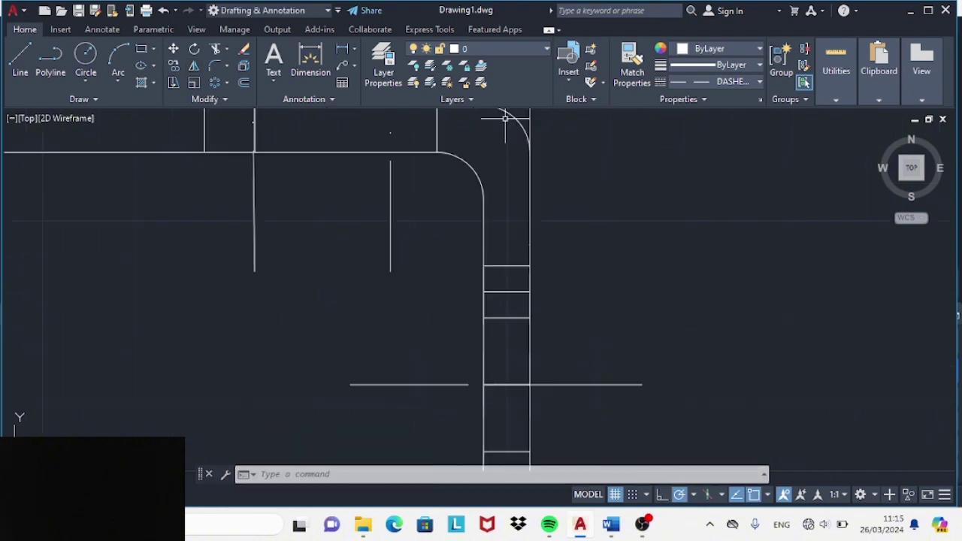
{"action": "left_click", "coordinate": [505, 118]}
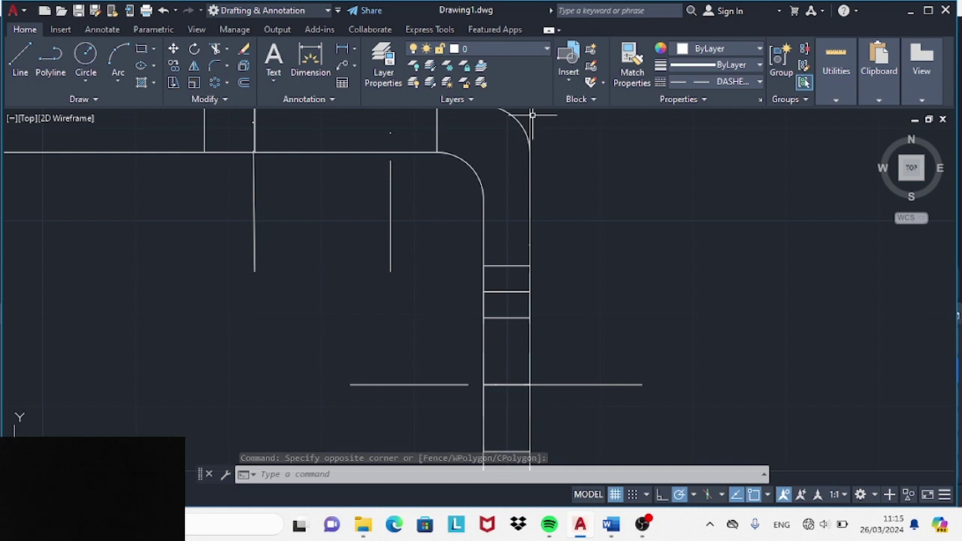
{"action": "scroll", "coordinate": [532, 114], "scroll_direction": "down", "scroll_amount": 5}
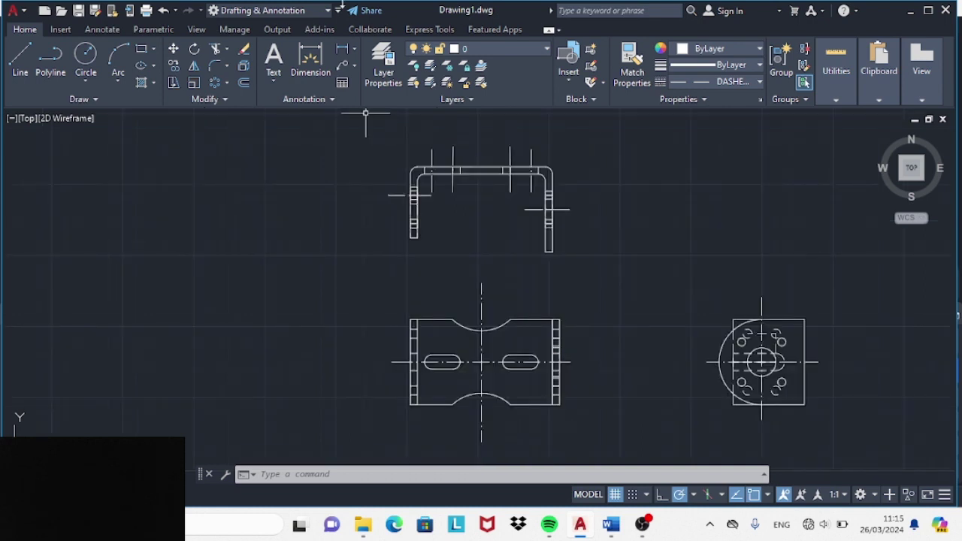
- Place the 60 height dimension along the lower-left view's right edge using DLI
{"action": "type", "text": "dli"}
{"action": "key", "text": "Return"}
{"action": "left_click", "coordinate": [560, 320]}
{"action": "left_click", "coordinate": [559, 405]}
{"action": "left_click", "coordinate": [583, 364]}
{"action": "key", "text": "Delete"}
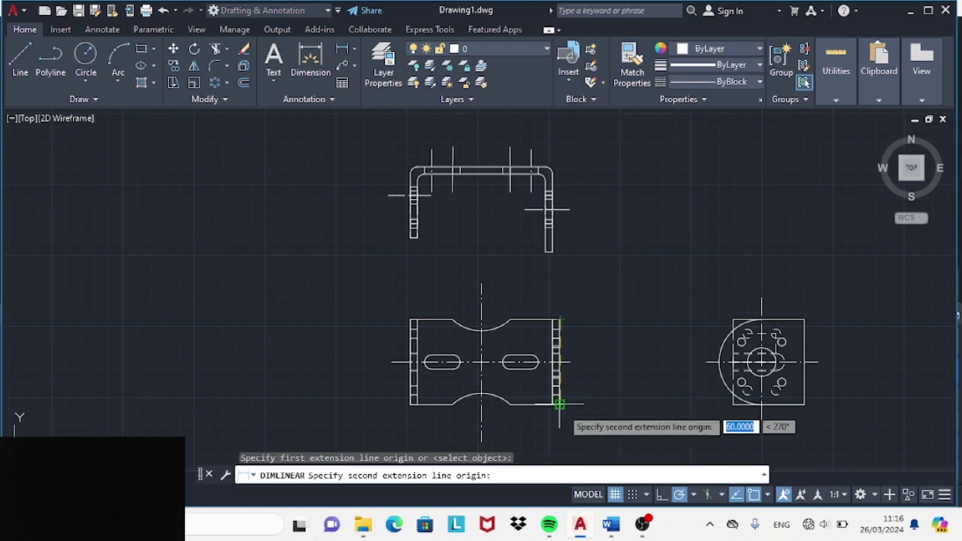
{"action": "left_click", "coordinate": [559, 404]}
{"action": "left_click", "coordinate": [583, 364]}
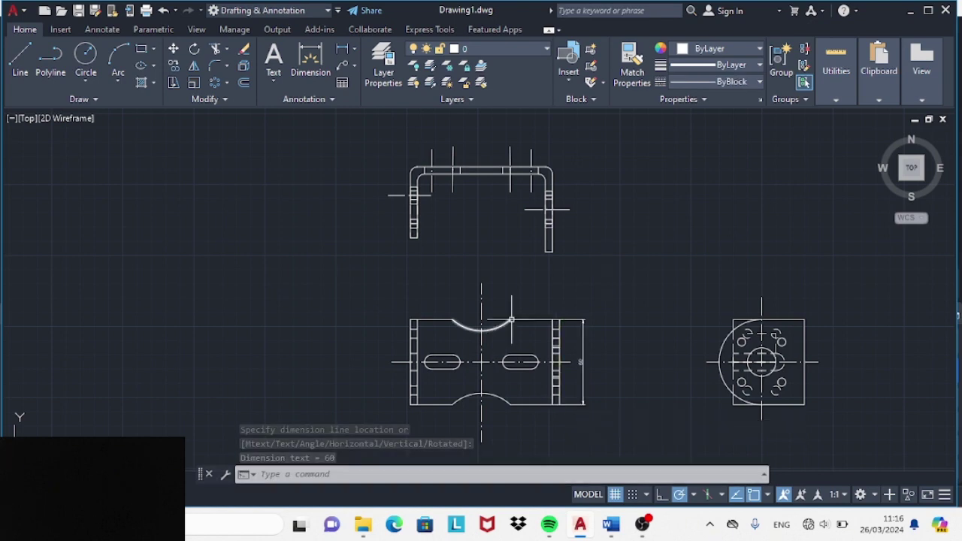
- Add the 105 overall width dimension across the top edge
{"action": "key", "text": "space"}
{"action": "left_click", "coordinate": [409, 319]}
{"action": "left_click", "coordinate": [559, 319]}
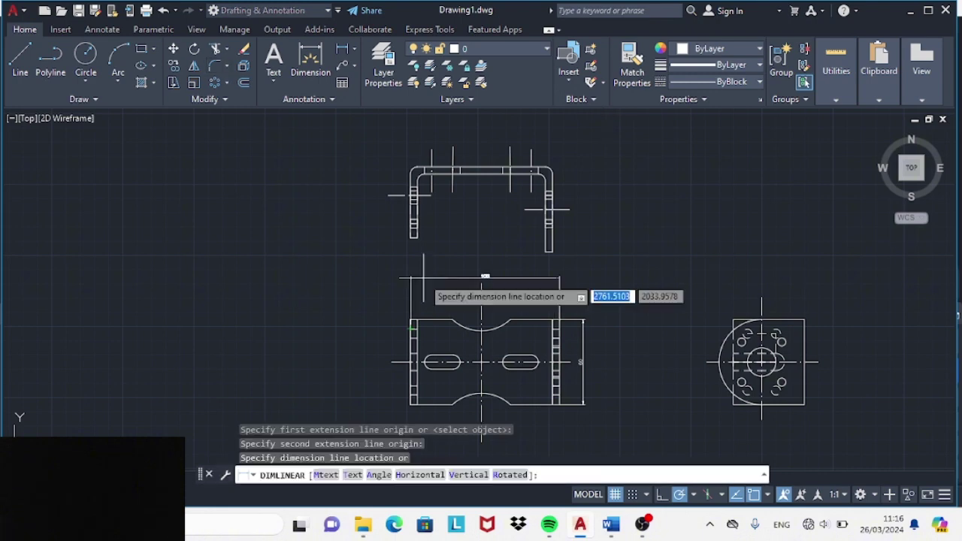
{"action": "scroll", "coordinate": [480, 300], "scroll_direction": "up", "scroll_amount": 4}
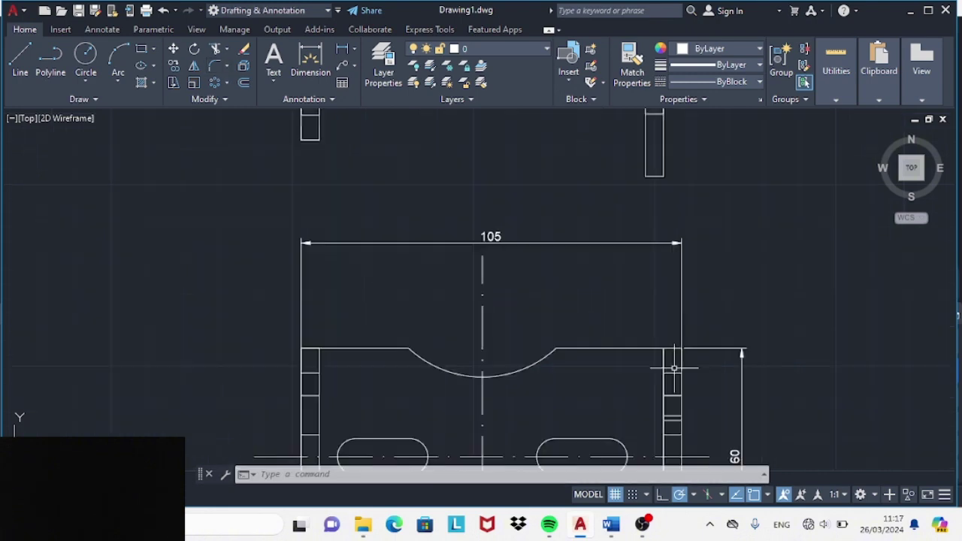
{"action": "left_click_drag", "start_coordinate": [566, 278], "coordinate": [466, 202]}
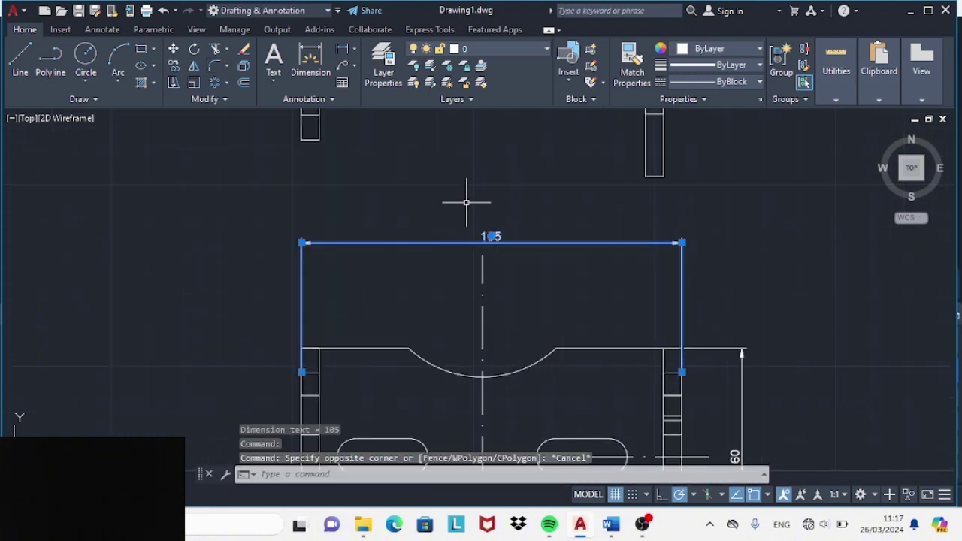
{"action": "key", "text": "space"}
{"action": "left_click", "coordinate": [482, 256]}
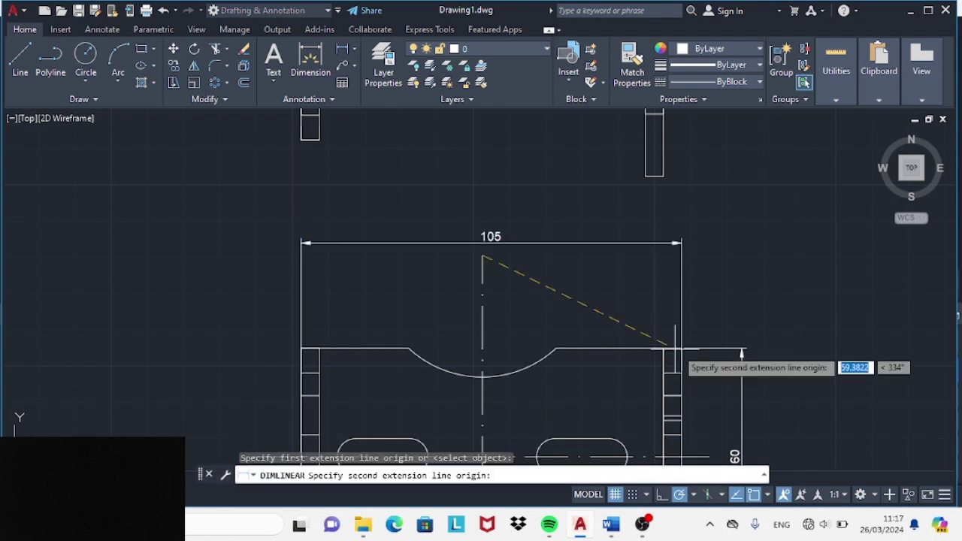
{"action": "left_click", "coordinate": [681, 347]}
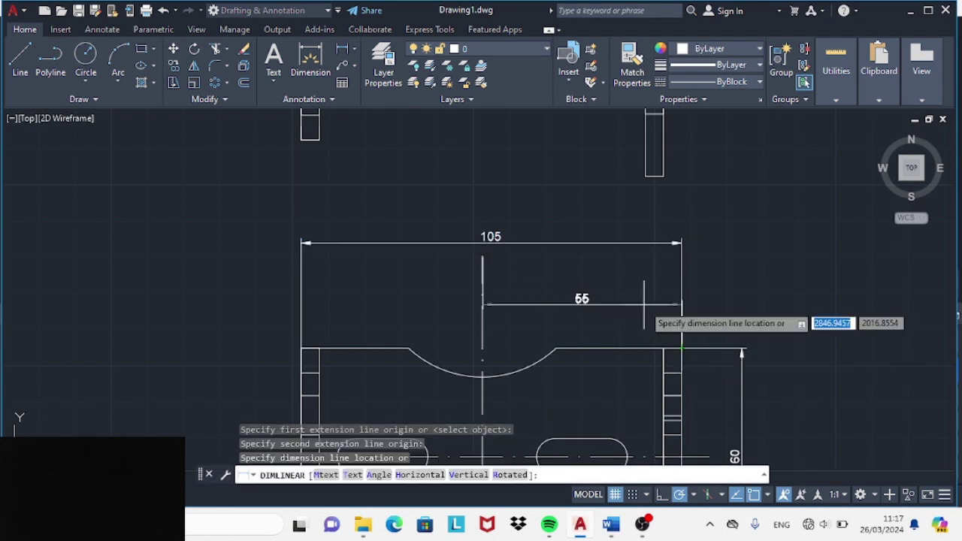
{"action": "key", "text": "Escape"}
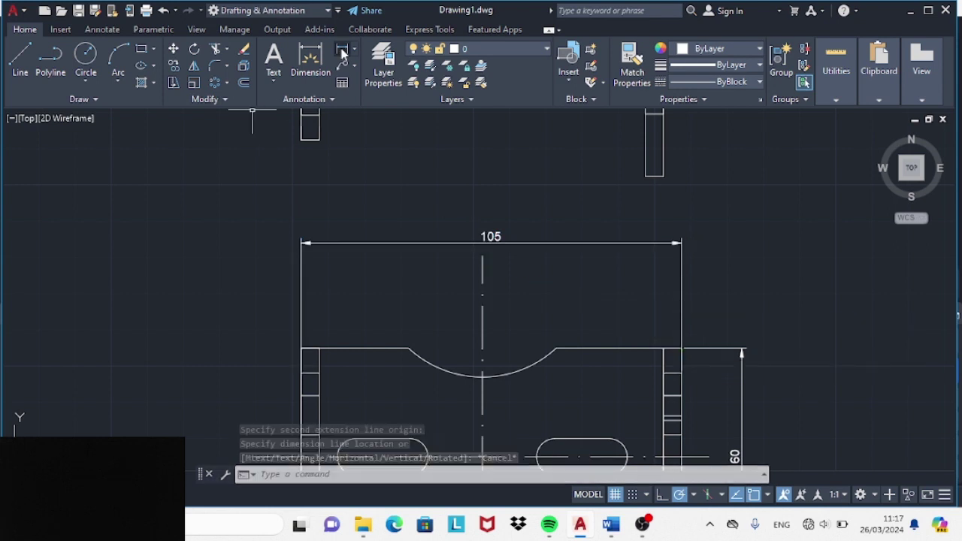
{"action": "left_click", "coordinate": [342, 48]}
{"action": "scroll", "coordinate": [430, 222], "scroll_direction": "down", "scroll_amount": 4}
- Dimension the upper view's 100 overall width
{"action": "left_click", "coordinate": [382, 127]}
{"action": "left_click", "coordinate": [518, 129]}
{"action": "scroll", "coordinate": [518, 130], "scroll_direction": "down", "scroll_amount": 2}
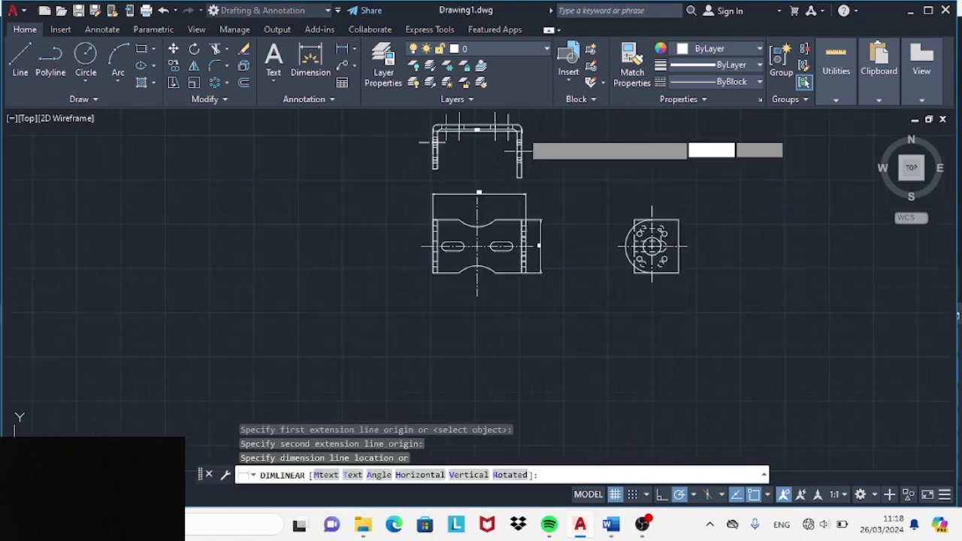
{"action": "scroll", "coordinate": [518, 150], "scroll_direction": "up", "scroll_amount": 2}
{"action": "left_click", "coordinate": [601, 213]}
{"action": "right_click", "coordinate": [660, 224]}
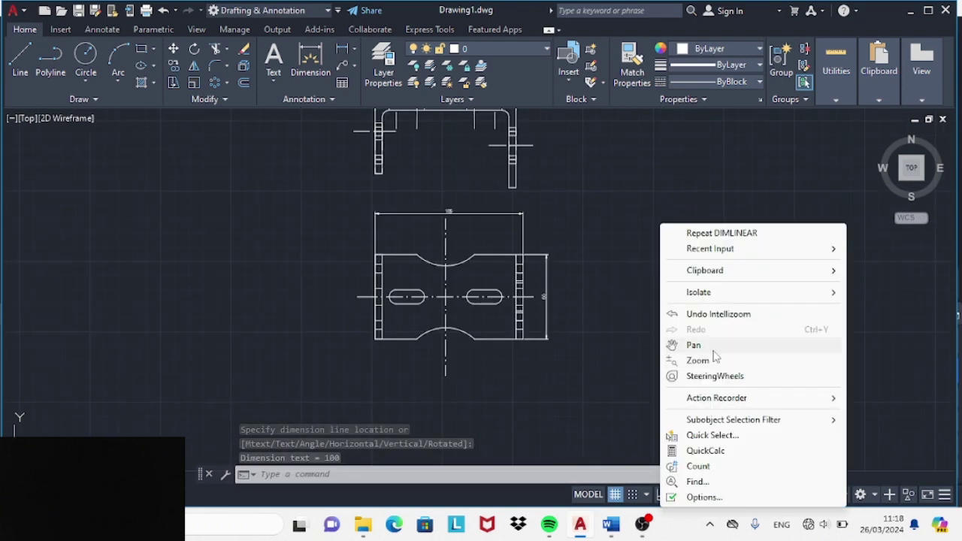
{"action": "left_click", "coordinate": [693, 345]}
{"action": "left_click_drag", "start_coordinate": [451, 226], "coordinate": [454, 328]}
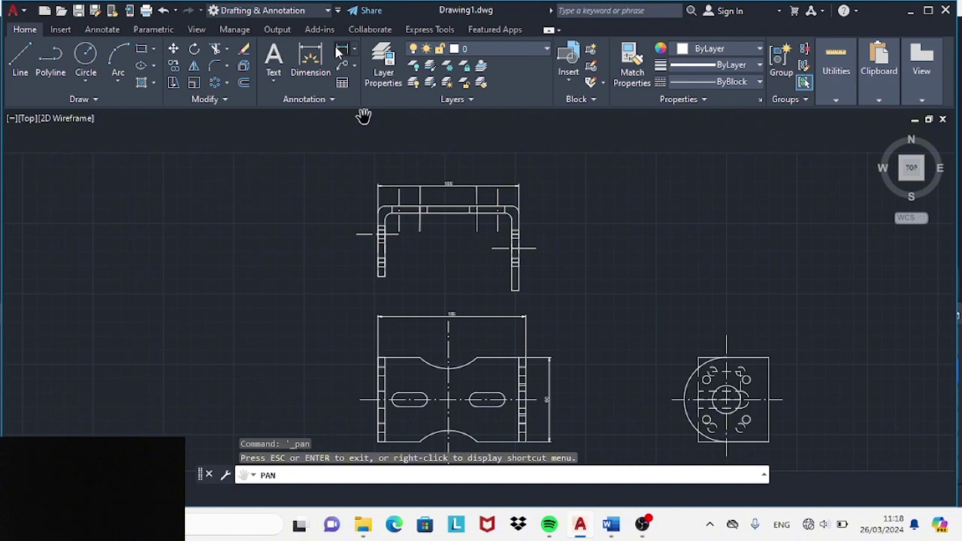
{"action": "key", "text": "Escape"}
- Place the 50 dimension above the upper view and start the leg height dimensions
{"action": "scroll", "coordinate": [495, 197], "scroll_direction": "up", "scroll_amount": 5}
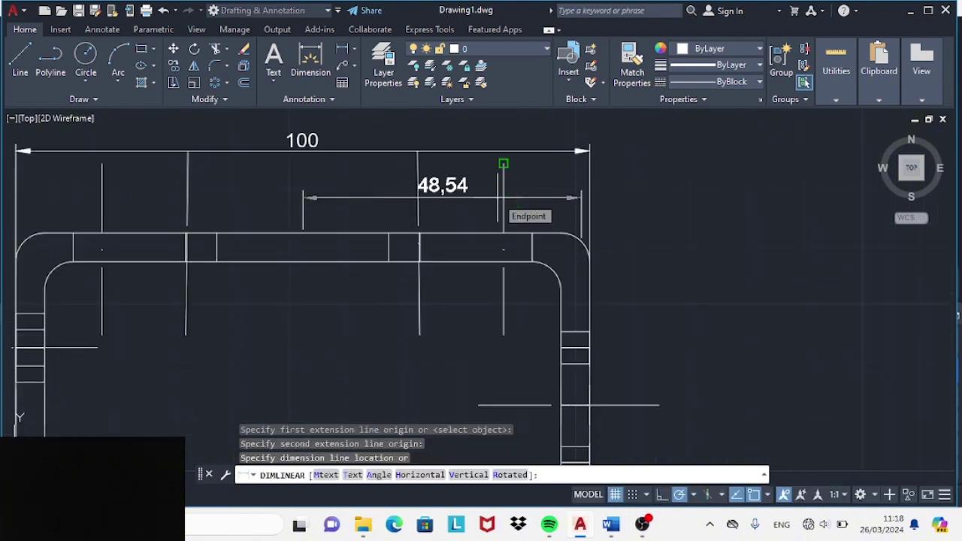
{"action": "left_click", "coordinate": [503, 192]}
{"action": "scroll", "coordinate": [471, 276], "scroll_direction": "down", "scroll_amount": 3}
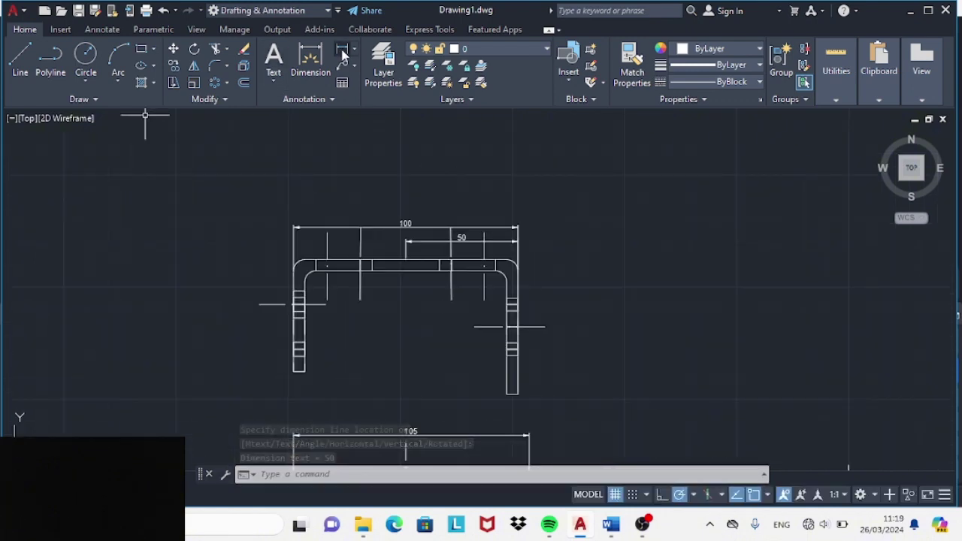
{"action": "left_click", "coordinate": [342, 49]}
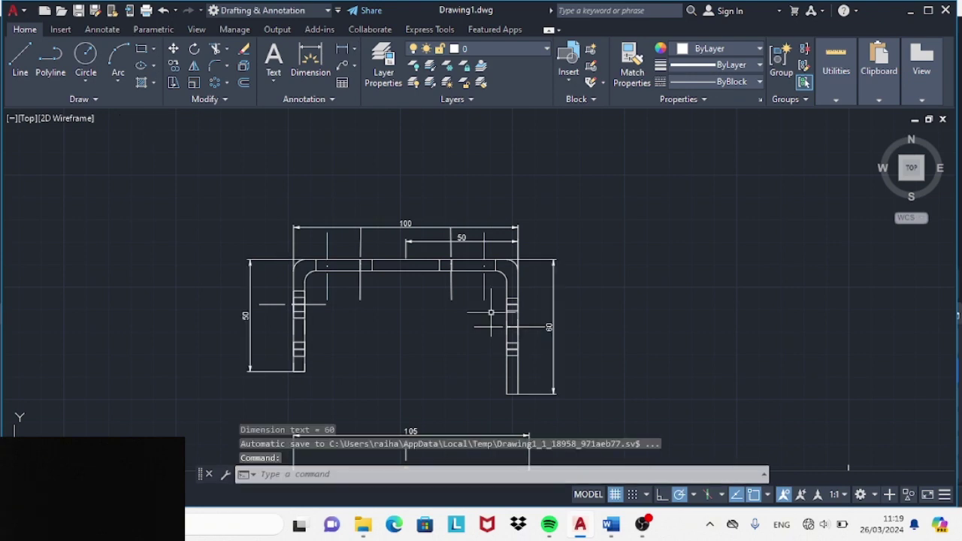
{"action": "left_click", "coordinate": [517, 260]}
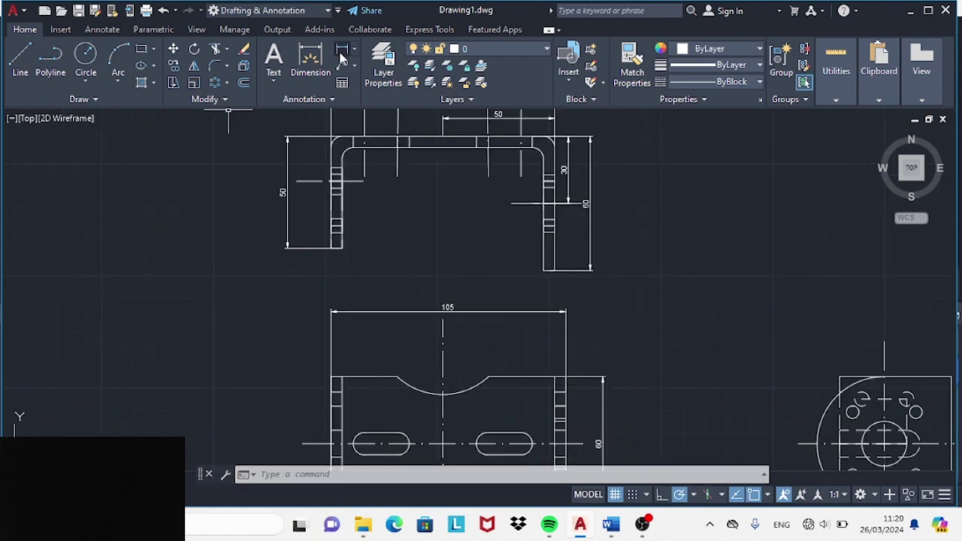
{"action": "left_click", "coordinate": [342, 53]}
{"action": "left_click", "coordinate": [330, 227]}
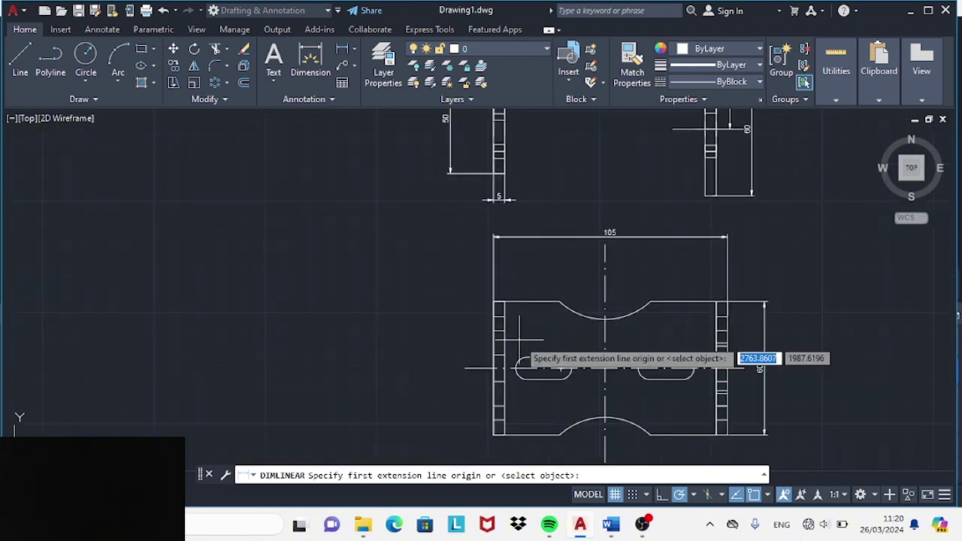
- Add the 20 spacing dimension between the two slot points
{"action": "left_click", "coordinate": [517, 367]}
{"action": "left_click", "coordinate": [560, 367]}
{"action": "left_click", "coordinate": [561, 342]}
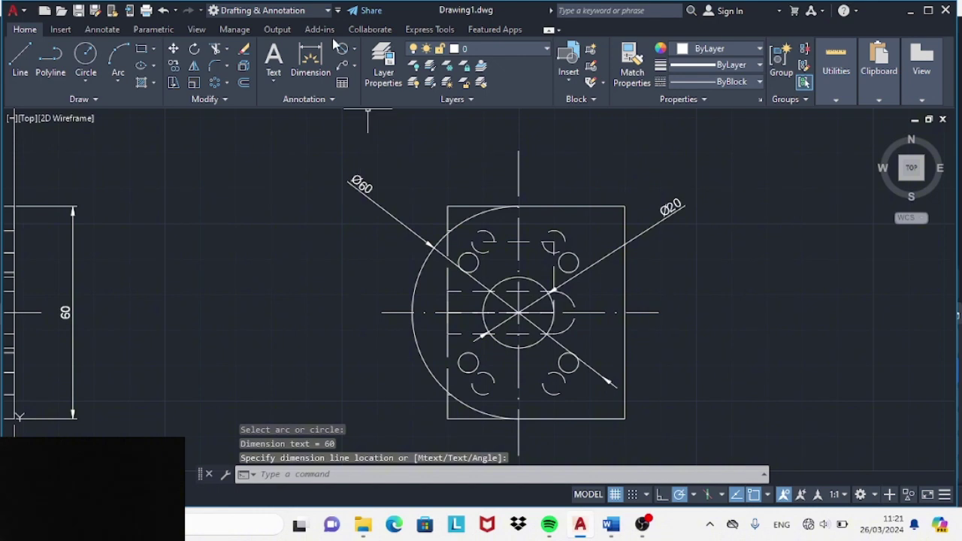
- Add the side view's diameter dimensions and the 30 bottom-to-centre-line dimension, then begin a line in Drawing2
{"action": "key", "text": "Return"}
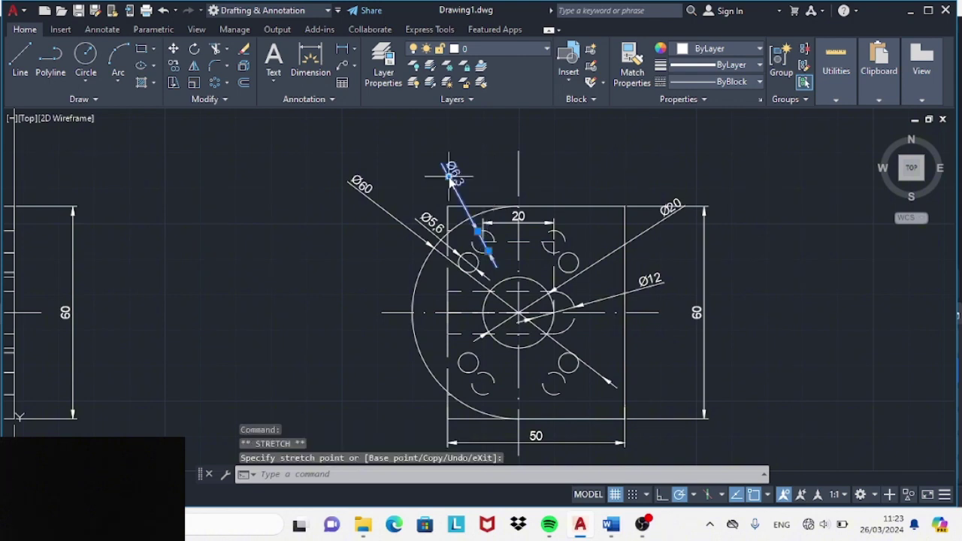
{"action": "left_click", "coordinate": [340, 51]}
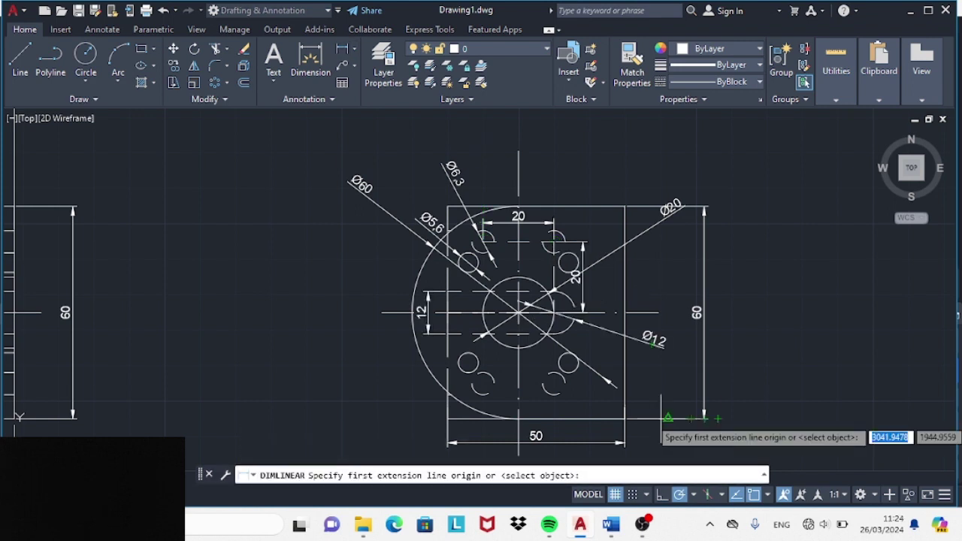
{"action": "left_click", "coordinate": [668, 418]}
{"action": "left_click", "coordinate": [659, 311]}
{"action": "left_click", "coordinate": [678, 353]}
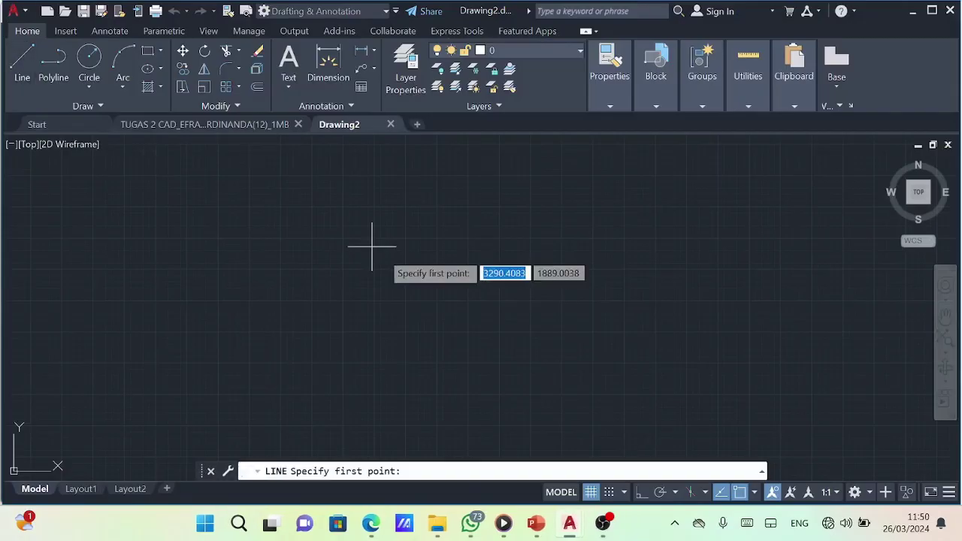
{"action": "left_click", "coordinate": [371, 245]}
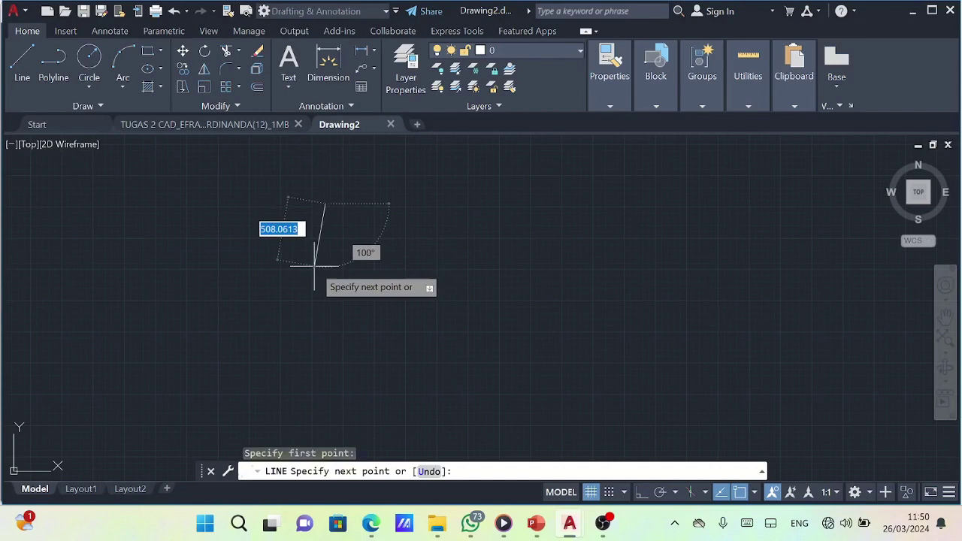
- Draw a 50 by 20 rectangle
{"action": "key", "text": "Escape"}
{"action": "type", "text": "rec"}
{"action": "key", "text": "Return"}
{"action": "left_click", "coordinate": [252, 203]}
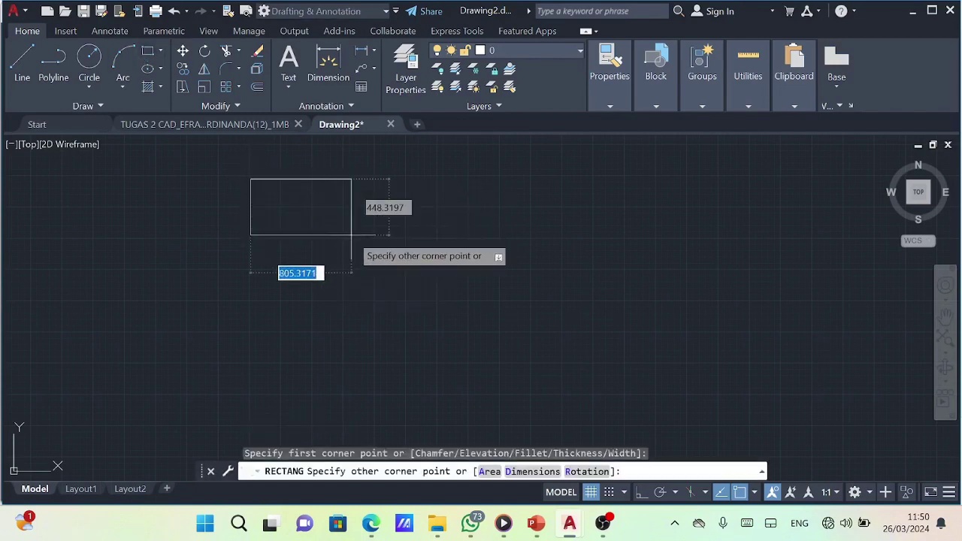
{"action": "type", "text": "50"}
{"action": "key", "text": "Tab"}
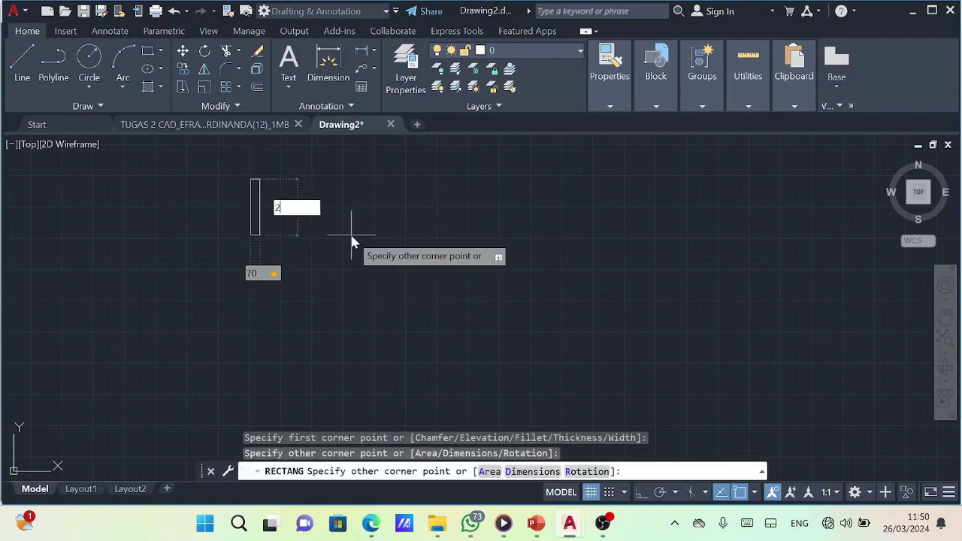
{"action": "type", "text": "20"}
{"action": "key", "text": "Return"}
{"action": "scroll", "coordinate": [229, 159], "scroll_direction": "up", "scroll_amount": 8}
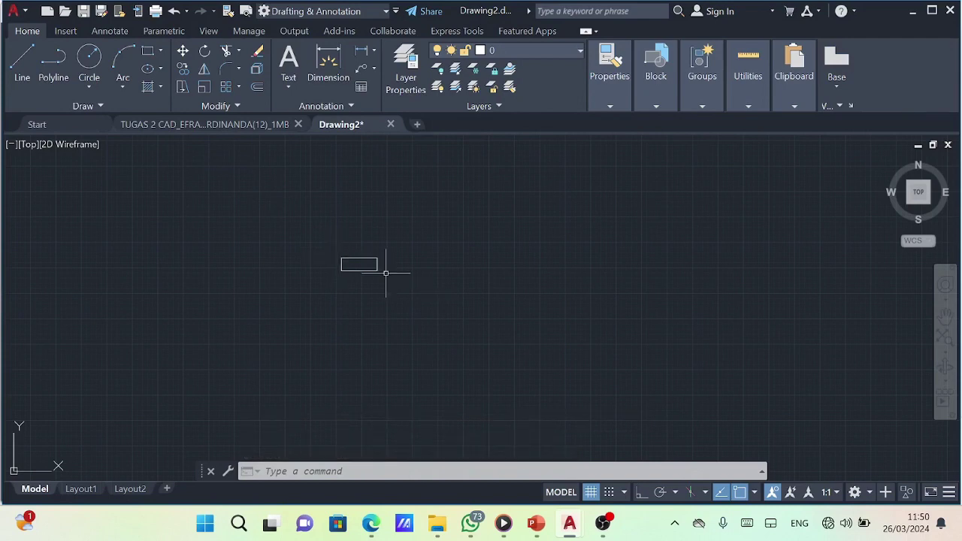
- Review and confirm the drawing units settings
{"action": "type", "text": "un"}
{"action": "left_click", "coordinate": [334, 285]}
{"action": "key", "text": "Return"}
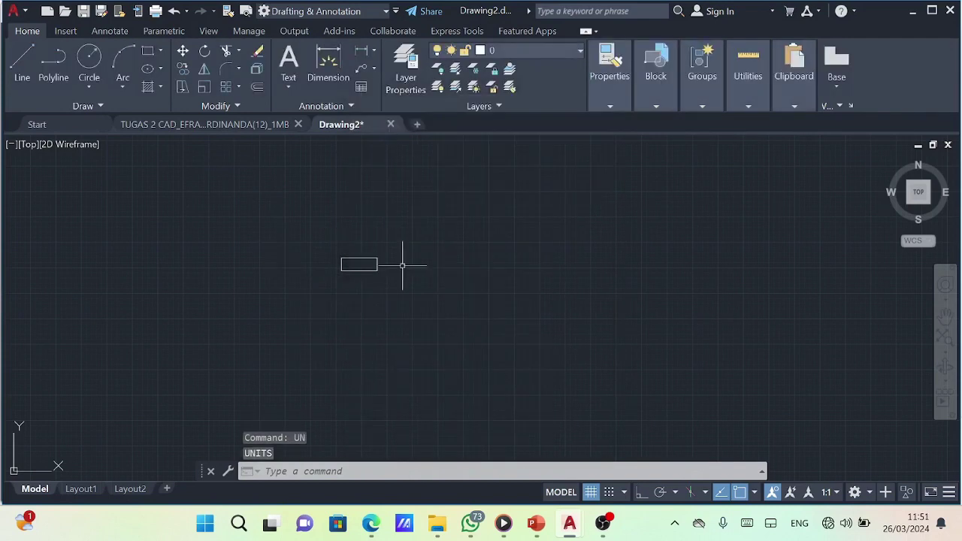
{"action": "scroll", "coordinate": [343, 272], "scroll_direction": "up", "scroll_amount": 2}
{"action": "scroll", "coordinate": [339, 280], "scroll_direction": "up", "scroll_amount": 6}
{"action": "left_click", "coordinate": [338, 283]}
{"action": "left_click", "coordinate": [339, 180]}
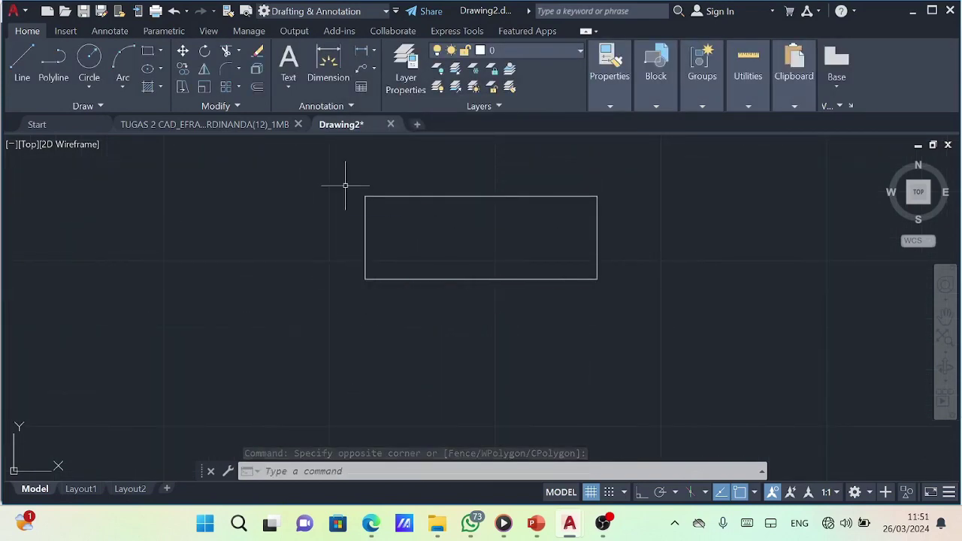
{"action": "scroll", "coordinate": [342, 182], "scroll_direction": "down", "scroll_amount": 2}
- Draw the notch's left slanted side, 18 along the bottom edge and 12 long
{"action": "type", "text": "l"}
{"action": "key", "text": "Return"}
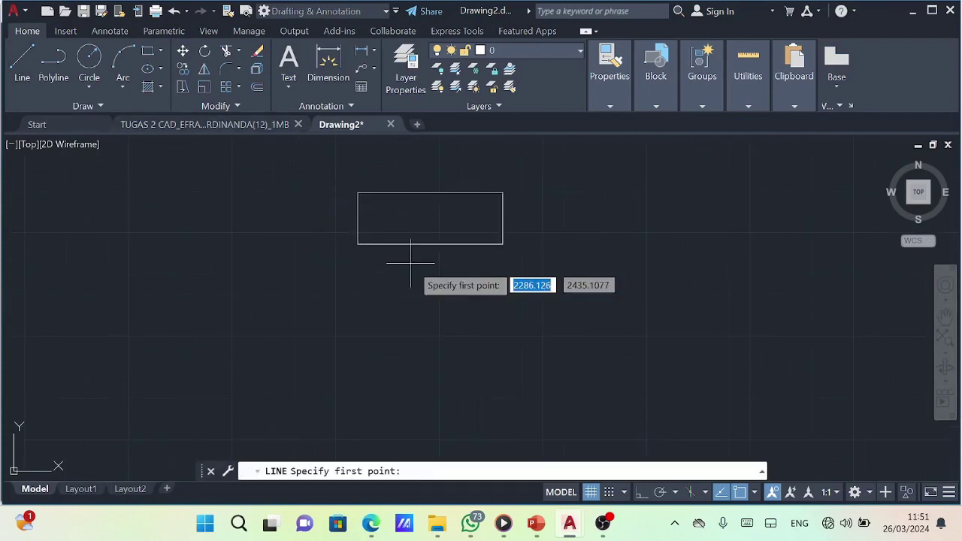
{"action": "left_click", "coordinate": [357, 244]}
{"action": "key", "text": "Return"}
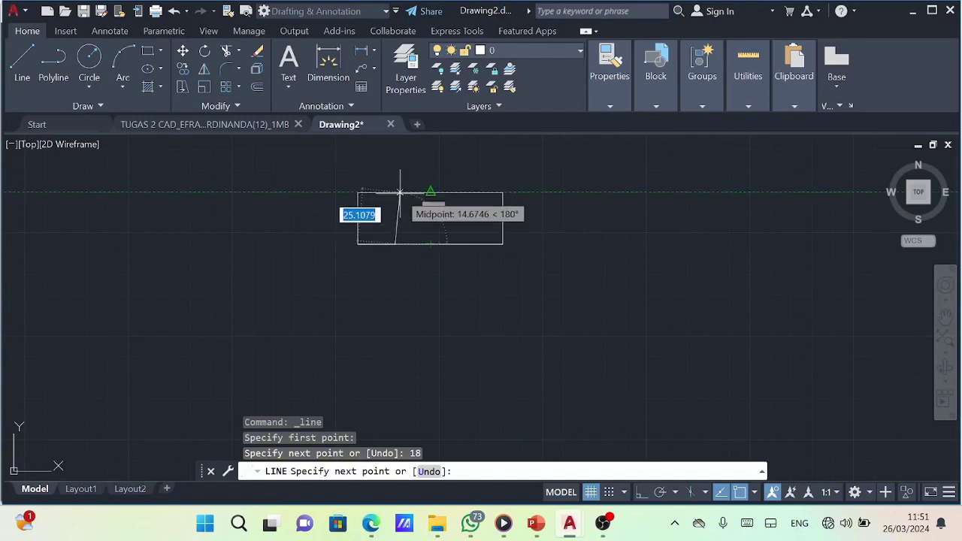
{"action": "left_click", "coordinate": [379, 215]}
{"action": "type", "text": "12"}
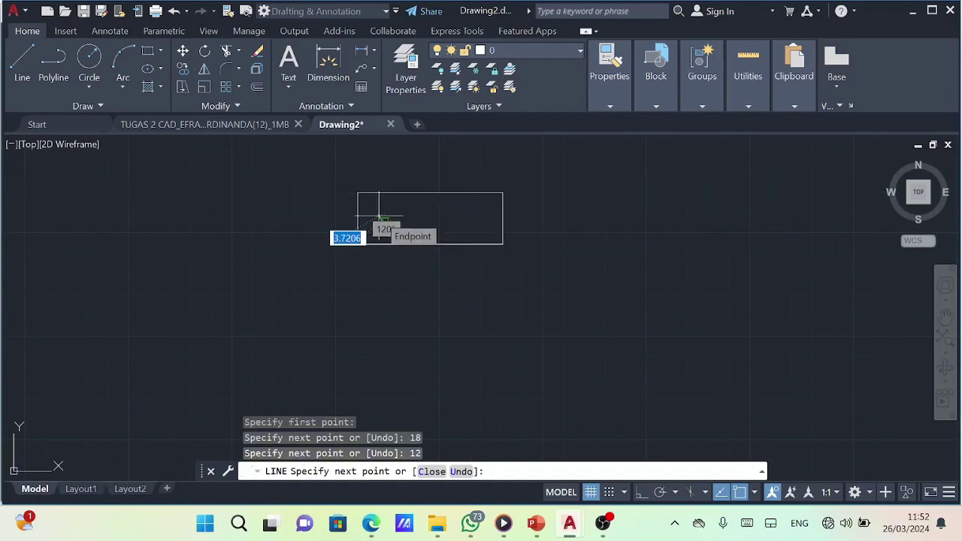
{"action": "key", "text": "Escape"}
- Draw the right slanted side starting 18 units from the right corner
{"action": "key", "text": "Return"}
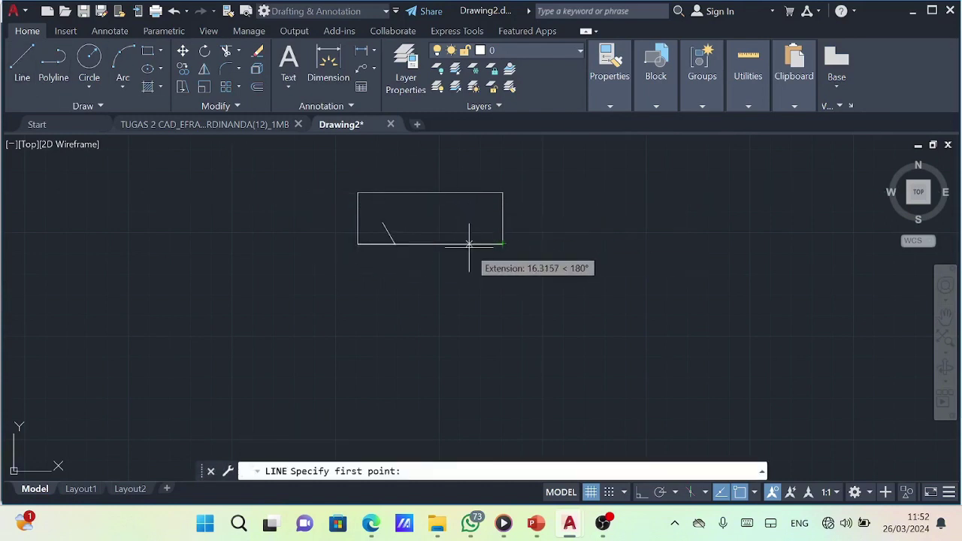
{"action": "type", "text": "18"}
{"action": "key", "text": "Return"}
{"action": "left_click", "coordinate": [482, 216]}
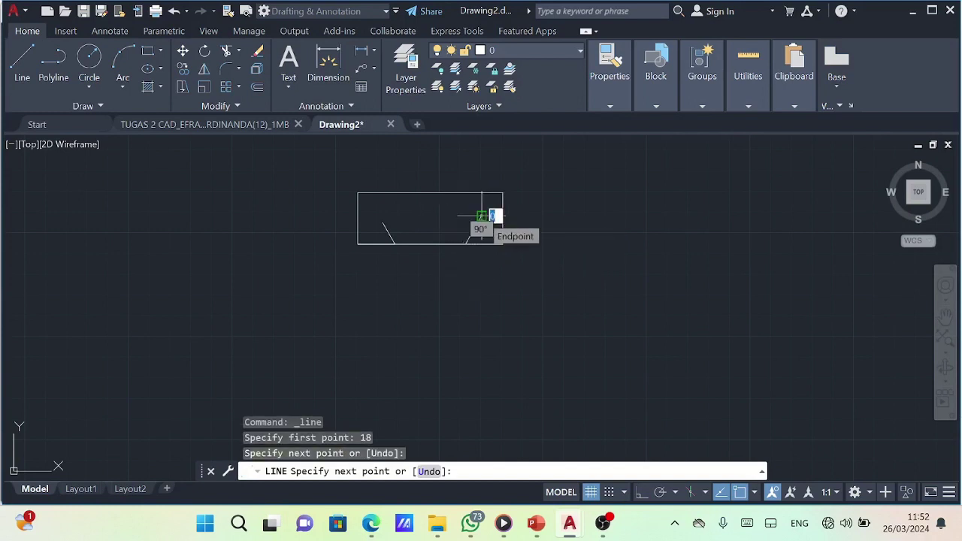
{"action": "key", "text": "Escape"}
- Join the tops of the two slanted sides with a connecting line
{"action": "key", "text": "Return"}
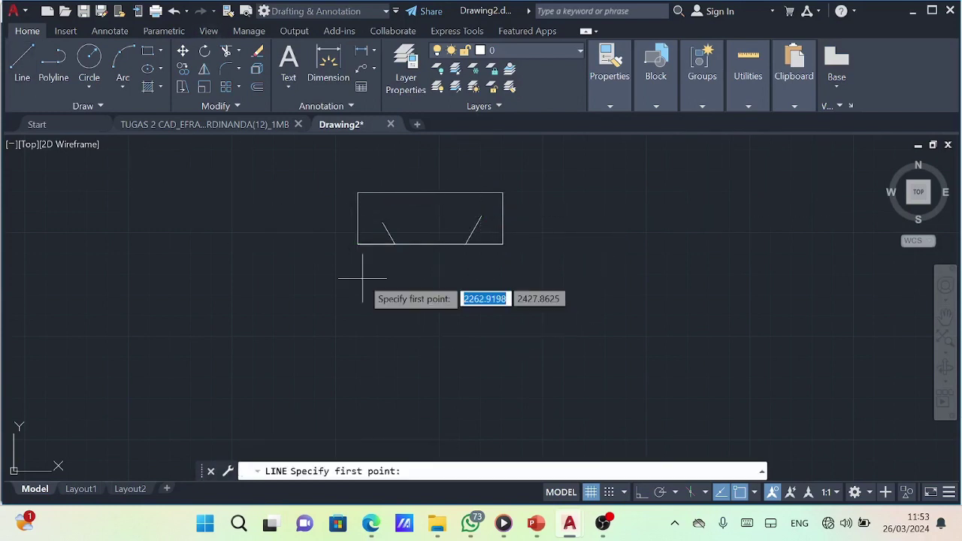
{"action": "left_click", "coordinate": [382, 222]}
{"action": "left_click", "coordinate": [480, 223]}
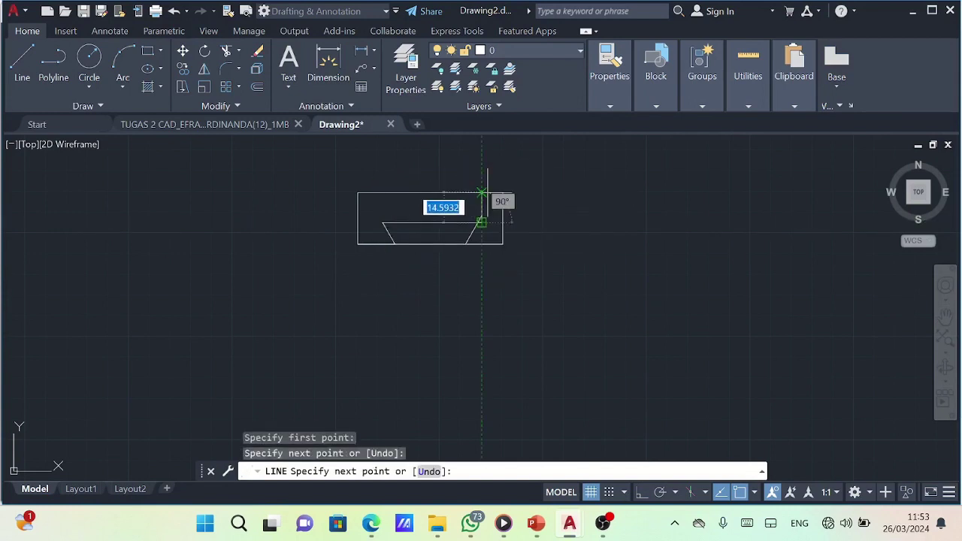
{"action": "key", "text": "Escape"}
- Trim away the bottom edge between the notch corners
{"action": "type", "text": "tr"}
{"action": "key", "text": "Return"}
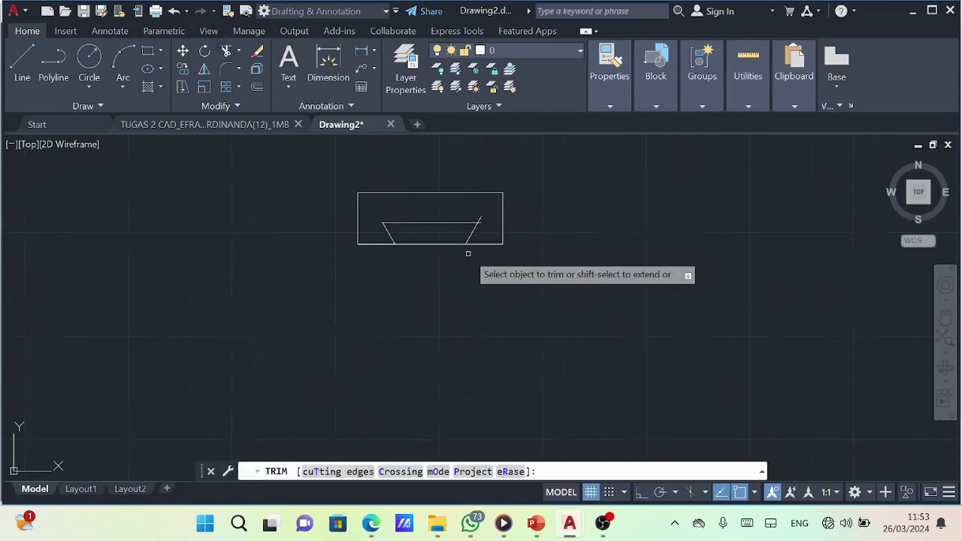
{"action": "left_click", "coordinate": [946, 316]}
{"action": "left_click_drag", "start_coordinate": [773, 230], "coordinate": [613, 158]}
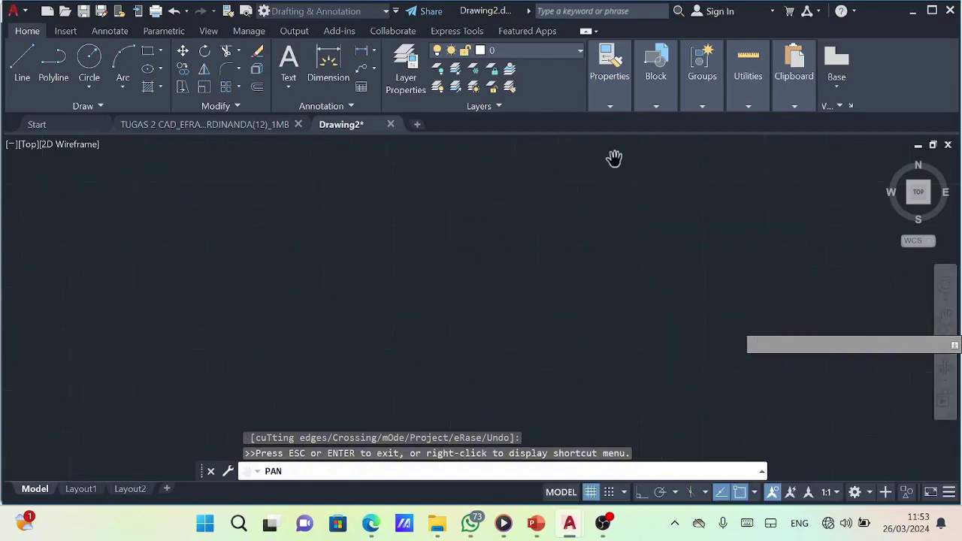
{"action": "scroll", "coordinate": [614, 158], "scroll_direction": "down", "scroll_amount": 4}
{"action": "scroll", "coordinate": [613, 158], "scroll_direction": "up", "scroll_amount": 4}
{"action": "left_click_drag", "start_coordinate": [273, 326], "coordinate": [470, 193]}
{"action": "key", "text": "Escape"}
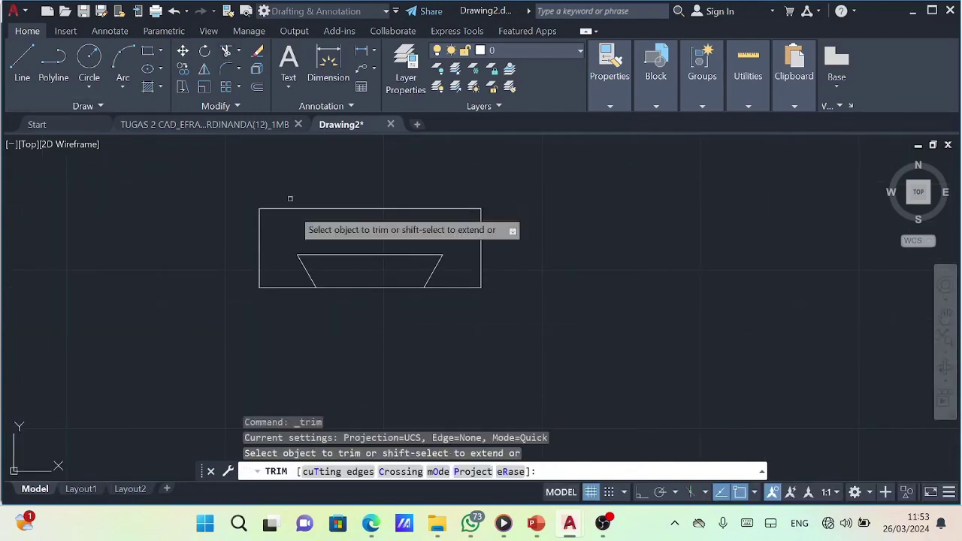
{"action": "left_click", "coordinate": [368, 287]}
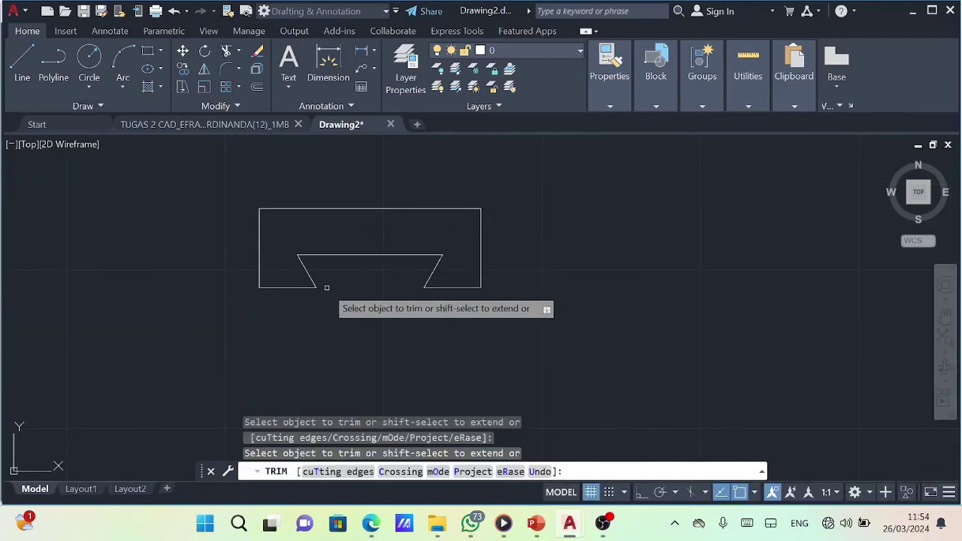
- Draw the first 43-unit vertical line starting 5 units from the top edge midpoint
{"action": "left_click", "coordinate": [22, 64]}
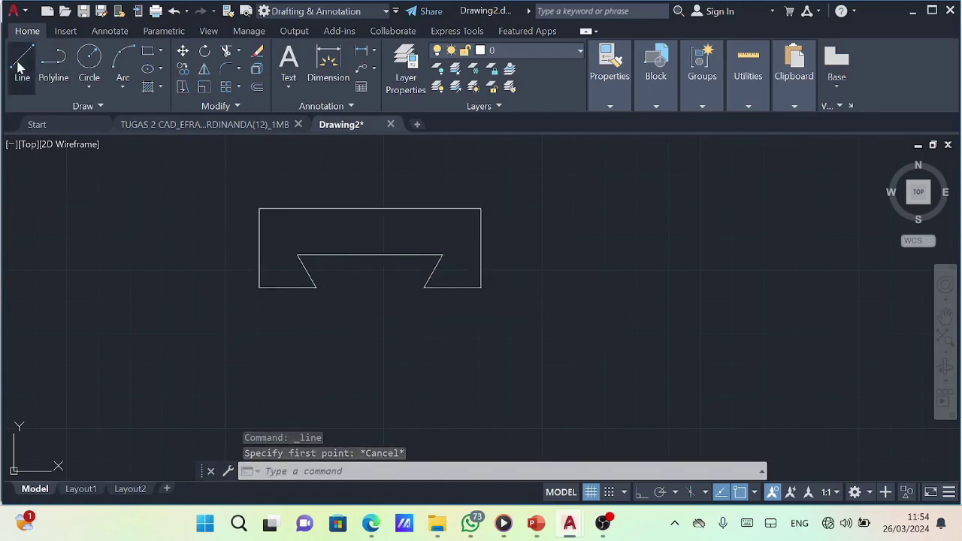
{"action": "left_click", "coordinate": [19, 64]}
{"action": "key", "text": "Return"}
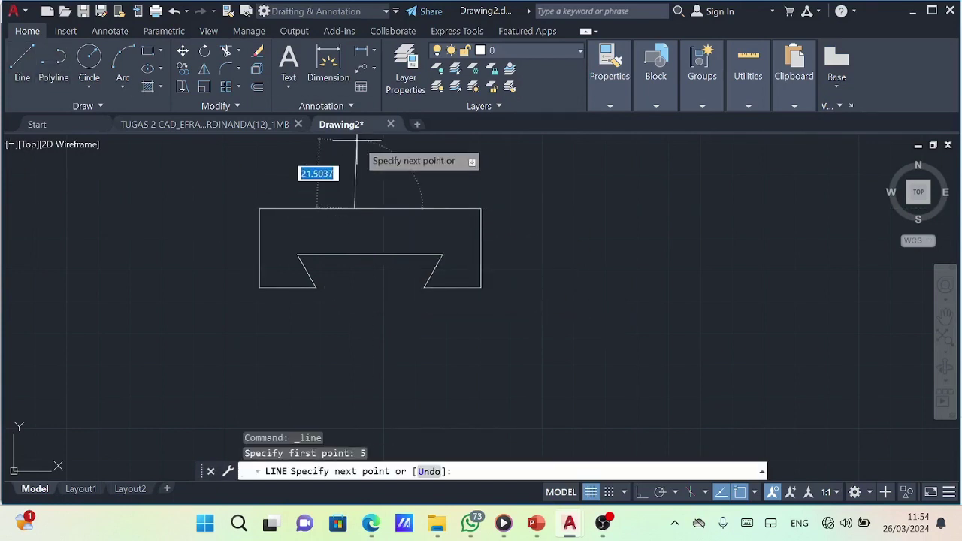
{"action": "key", "text": "Escape"}
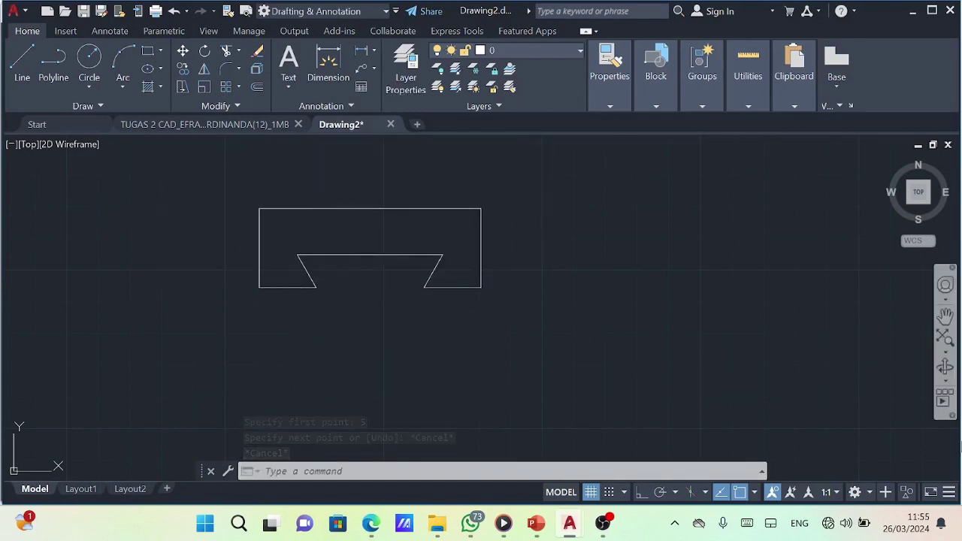
{"action": "left_click", "coordinate": [945, 316]}
{"action": "mouse_move", "coordinate": [552, 229]}
{"action": "left_mouse_down"}
{"action": "mouse_move", "coordinate": [635, 390]}
{"action": "mouse_move", "coordinate": [646, 351]}
{"action": "left_mouse_up"}
{"action": "key", "text": "Escape"}
{"action": "left_click", "coordinate": [22, 64]}
{"action": "type", "text": "5"}
{"action": "key", "text": "Return"}
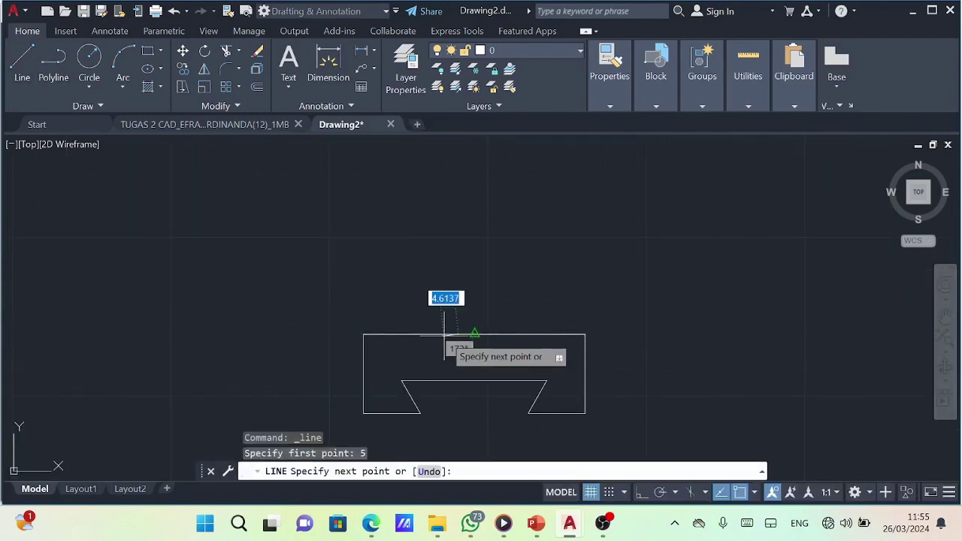
{"action": "type", "text": "43"}
{"action": "key", "text": "Return"}
{"action": "key", "text": "Escape"}
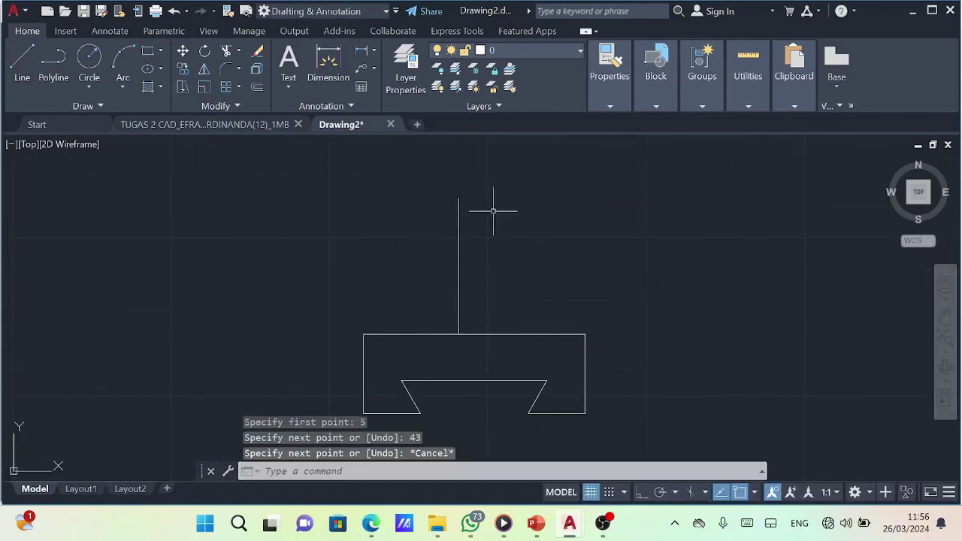
- Draw the second vertical line 10 units from the first
{"action": "left_click", "coordinate": [22, 64]}
{"action": "type", "text": "10"}
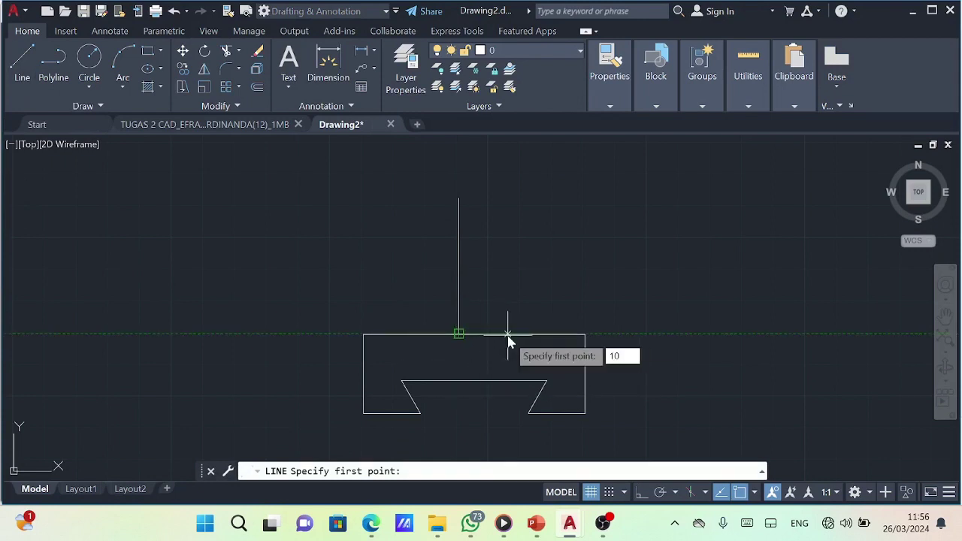
{"action": "key", "text": "Return"}
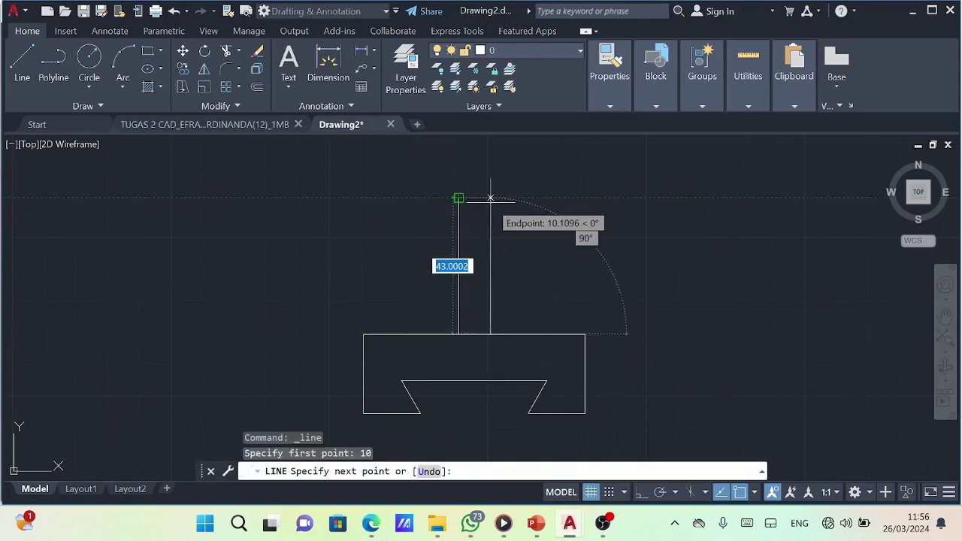
{"action": "key", "text": "Escape"}
{"action": "left_click", "coordinate": [21, 64]}
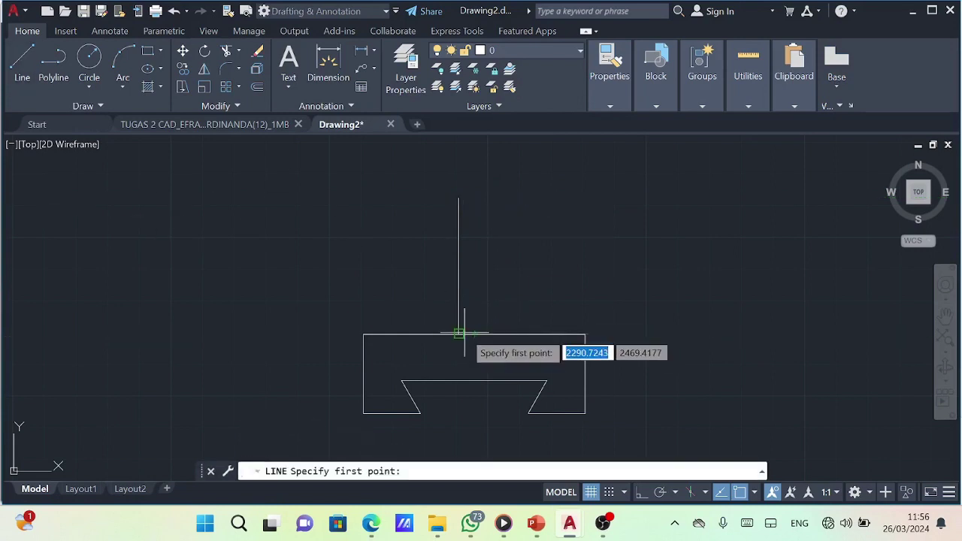
{"action": "type", "text": "5"}
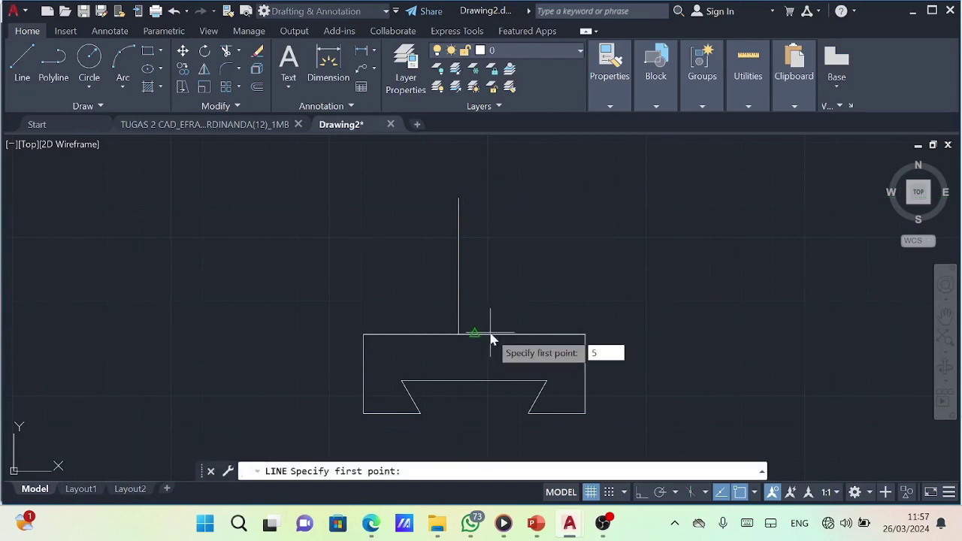
{"action": "key", "text": "Return"}
{"action": "key", "text": "Escape"}
{"action": "key", "text": "Return"}
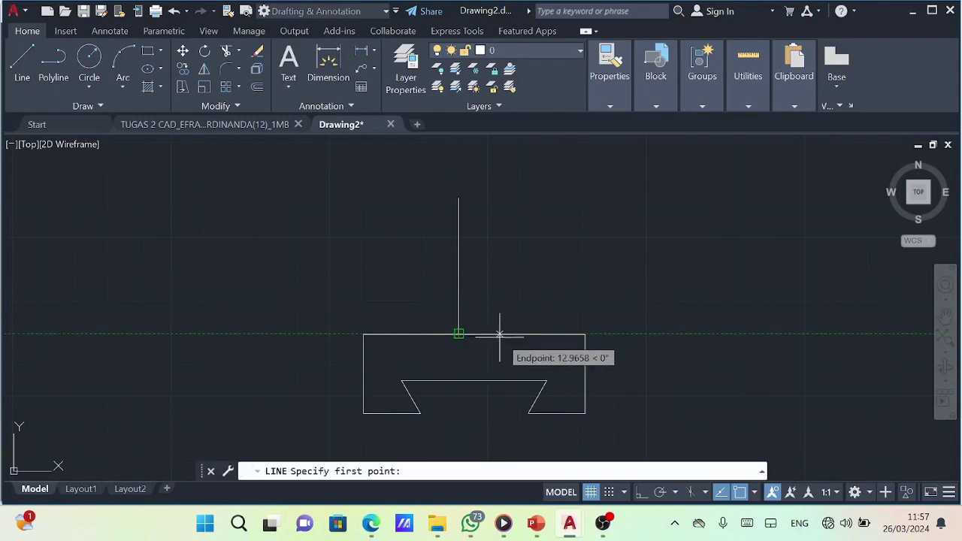
{"action": "type", "text": "10"}
{"action": "key", "text": "Return"}
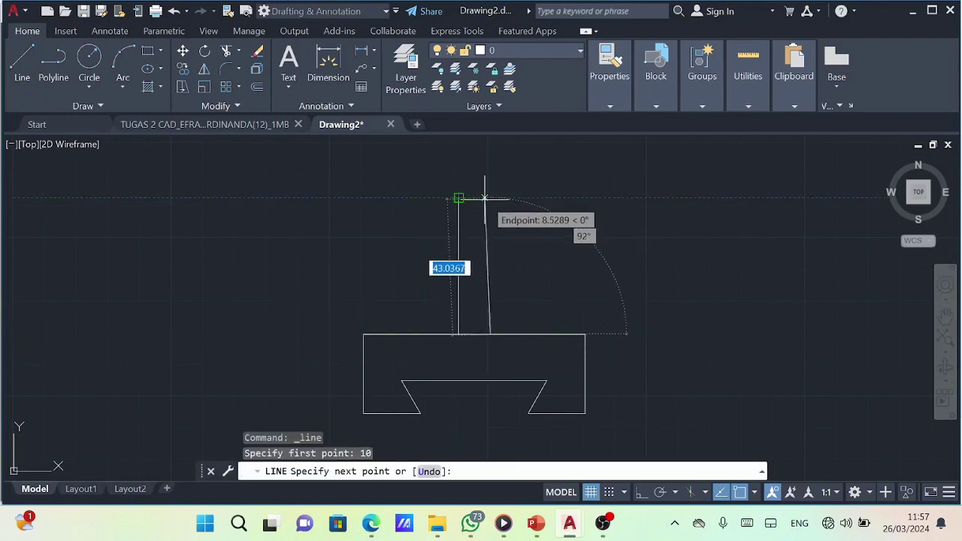
{"action": "key", "text": "Escape"}
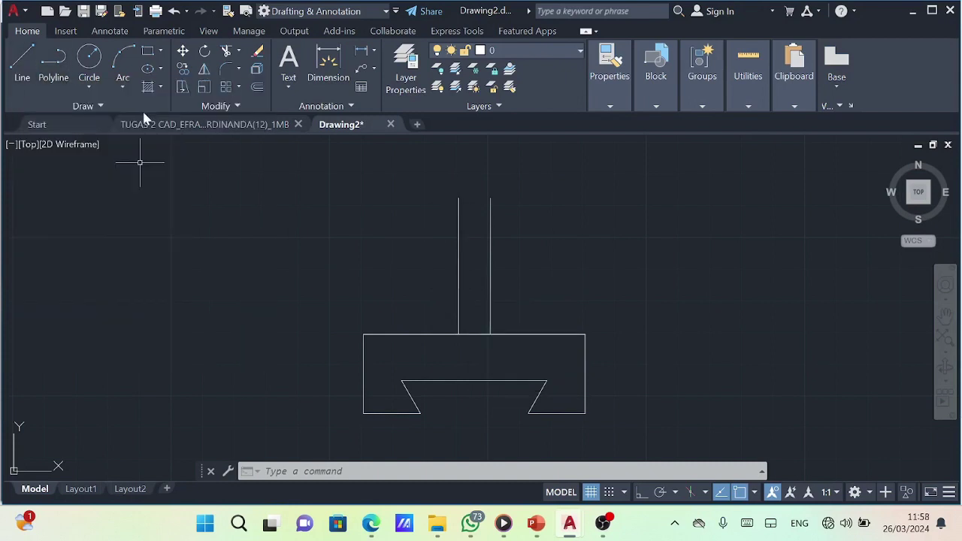
- Draw the head outline with 25, 11.5, 50, 23 and 50-unit line segments, closing the left side
{"action": "left_click", "coordinate": [28, 54]}
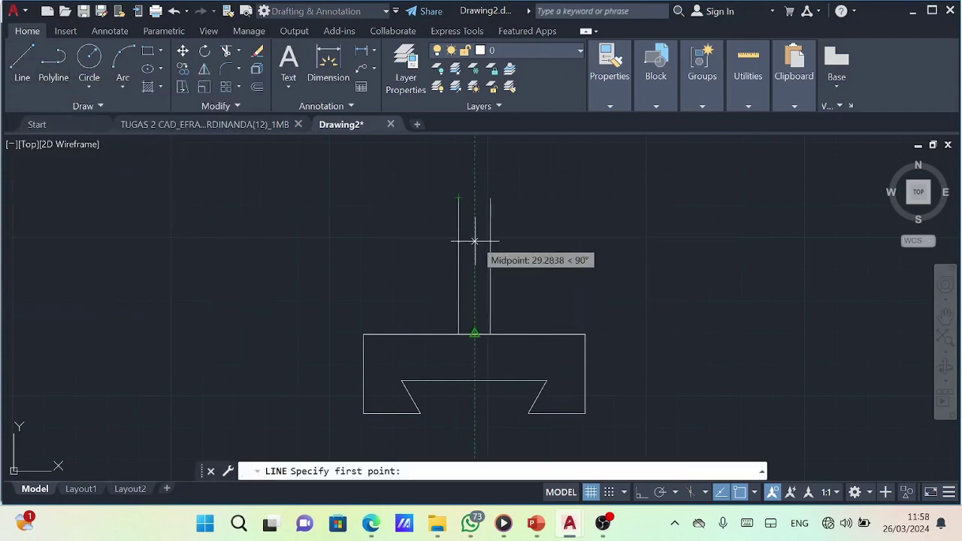
{"action": "left_click", "coordinate": [474, 199]}
{"action": "key", "text": "Escape"}
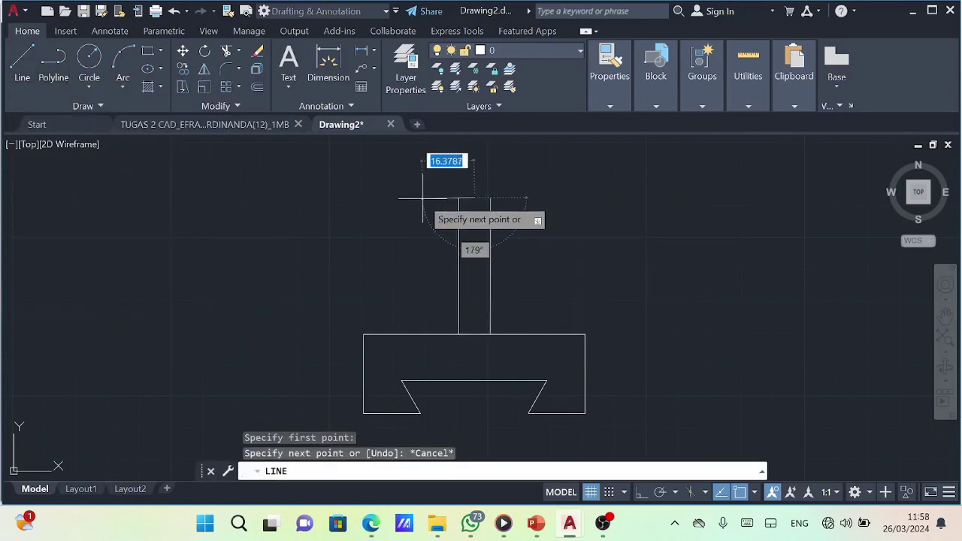
{"action": "type", "text": "25"}
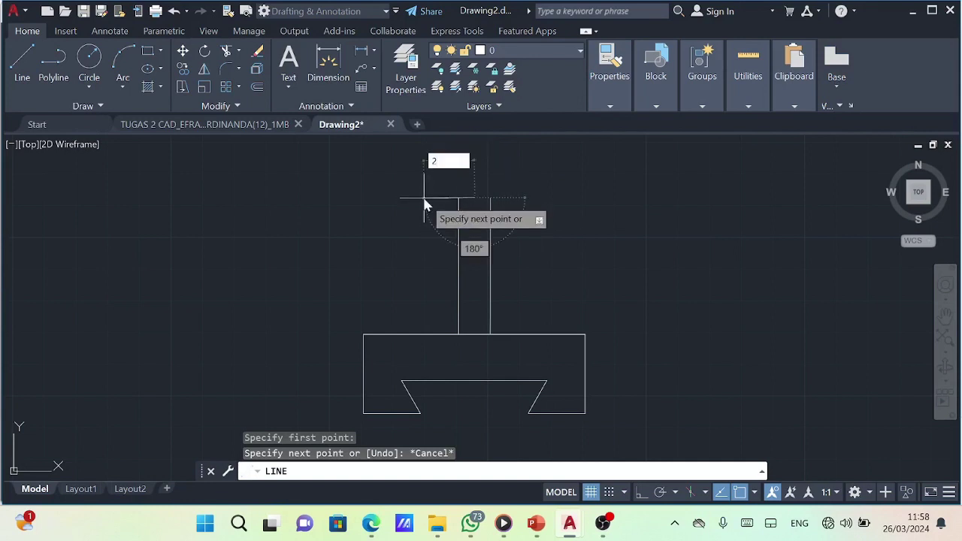
{"action": "key", "text": "Return"}
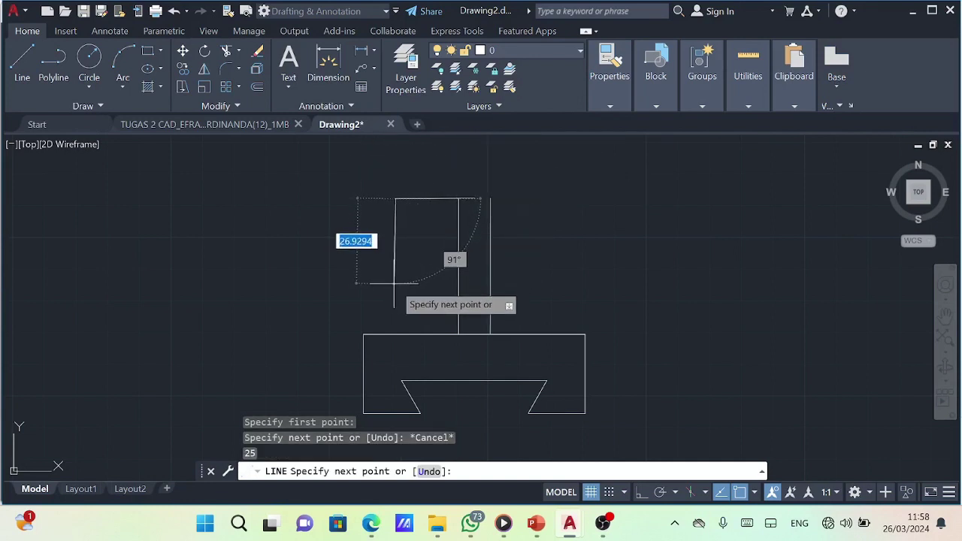
{"action": "type", "text": "5"}
{"action": "key", "text": "Return"}
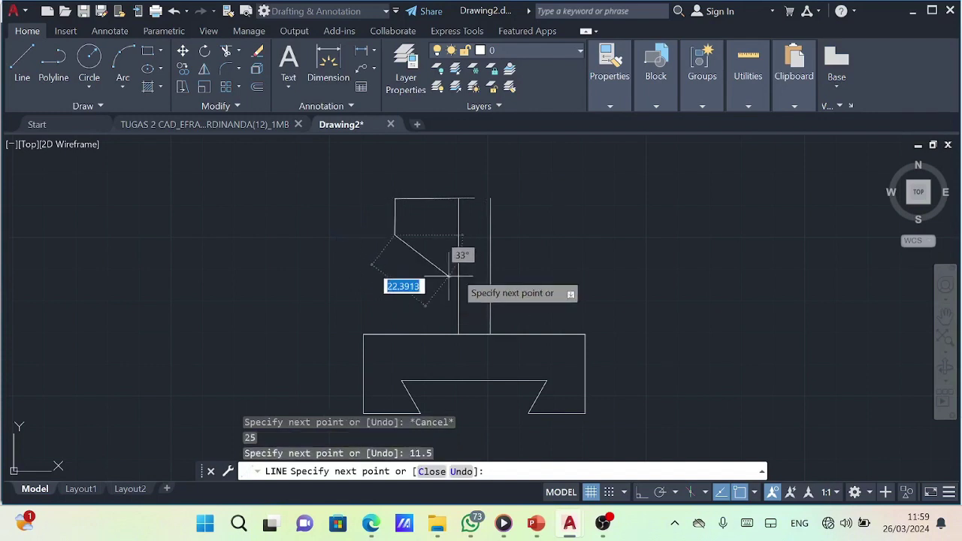
{"action": "key", "text": "Escape"}
{"action": "key", "text": "Return"}
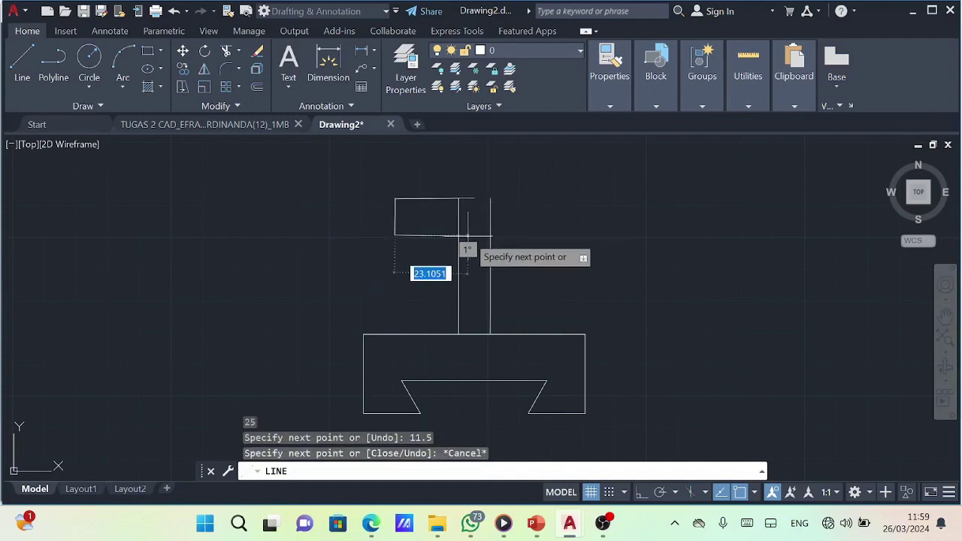
{"action": "type", "text": "50"}
{"action": "key", "text": "Return"}
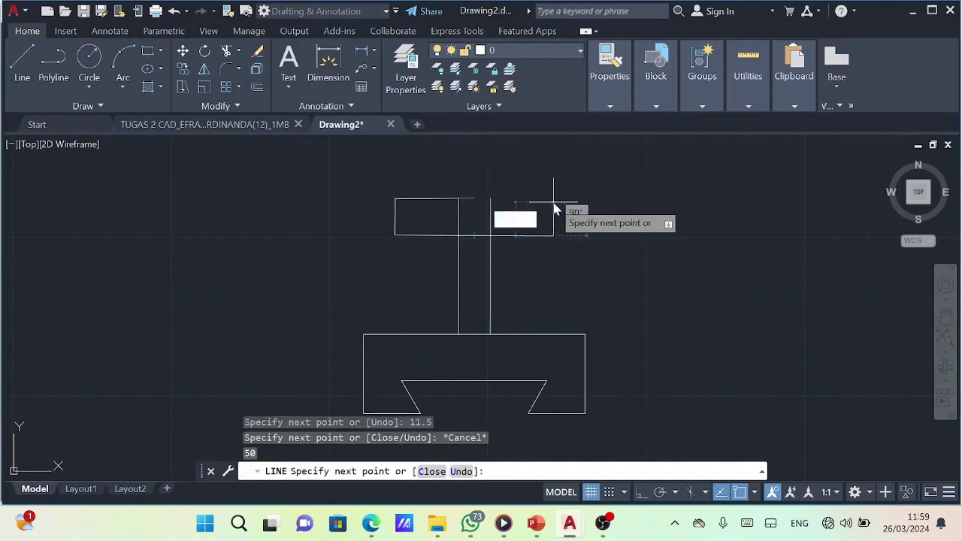
{"action": "type", "text": "23"}
{"action": "key", "text": "Return"}
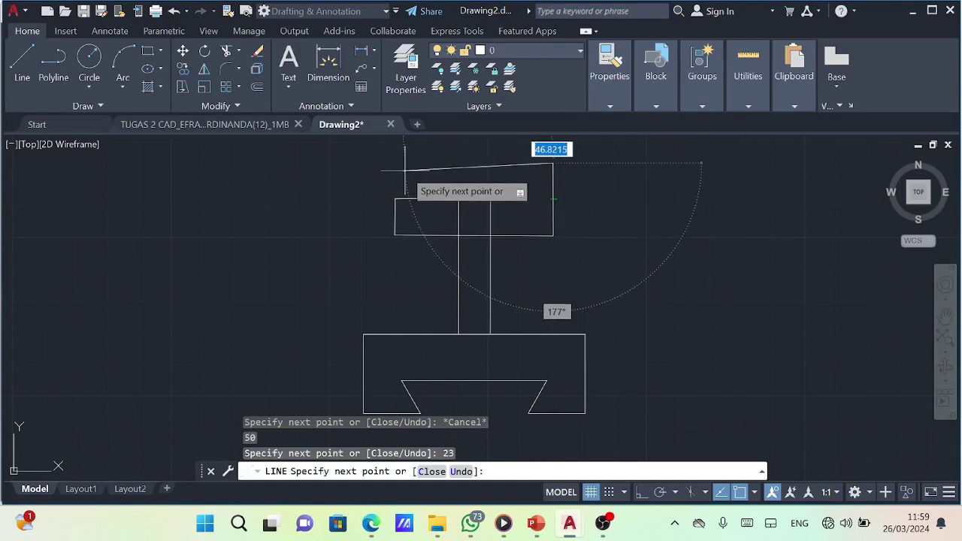
{"action": "type", "text": "50"}
{"action": "key", "text": "Return"}
{"action": "left_click", "coordinate": [394, 198]}
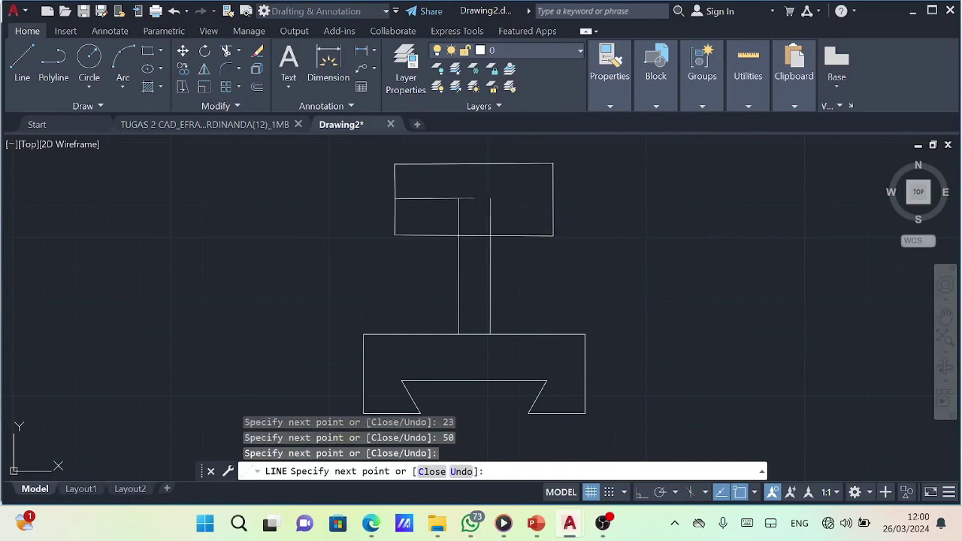
{"action": "key", "text": "Escape"}
- Trim both leftover pieces of the inner horizontal line inside the head
{"action": "left_click", "coordinate": [226, 50]}
{"action": "left_click", "coordinate": [421, 199]}
{"action": "left_click", "coordinate": [466, 198]}
{"action": "key", "text": "Escape"}
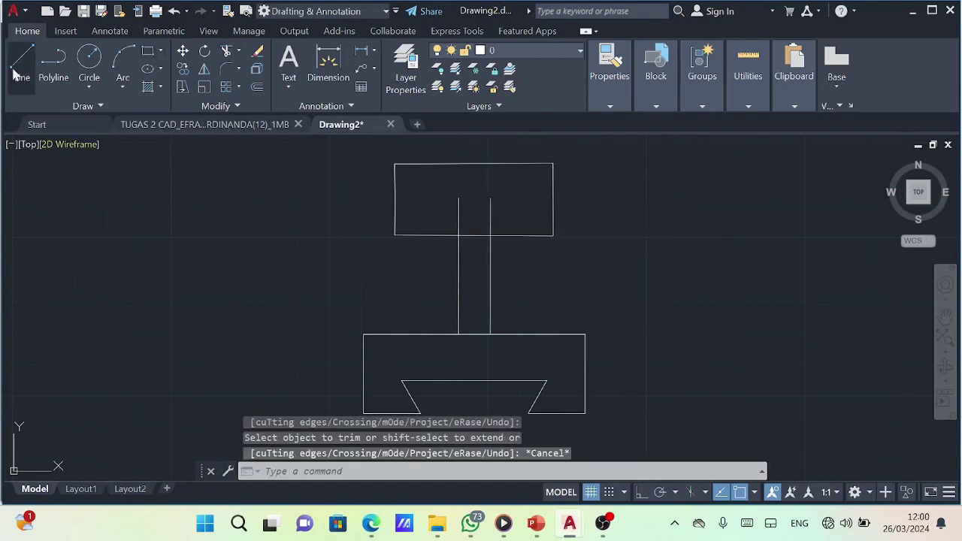
- Load ACAD_ISO10W100 from the Linetype Manager's list of available linetypes
{"action": "left_click", "coordinate": [623, 103]}
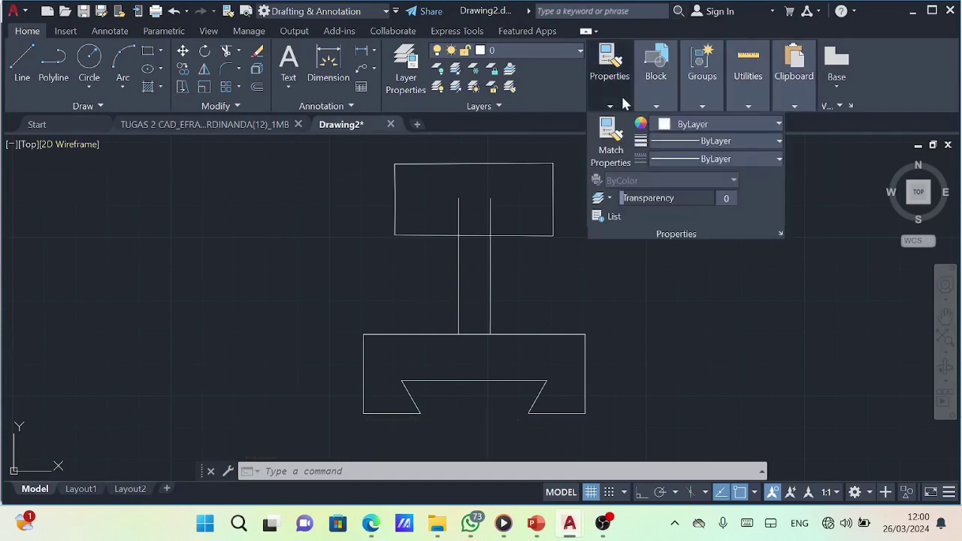
{"action": "left_click", "coordinate": [720, 159]}
{"action": "left_click", "coordinate": [723, 233]}
{"action": "left_click", "coordinate": [595, 128]}
{"action": "scroll", "coordinate": [510, 275], "scroll_direction": "down", "scroll_amount": 1}
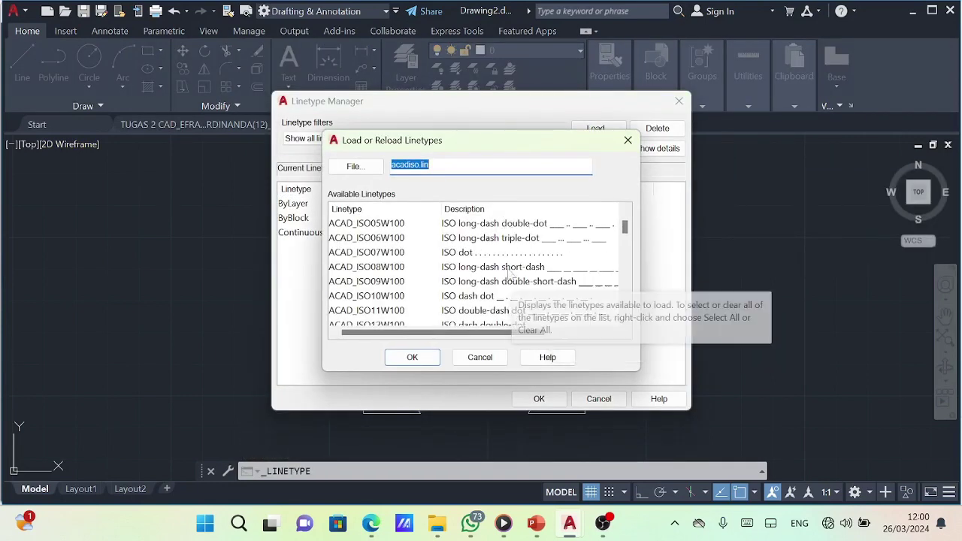
{"action": "scroll", "coordinate": [510, 276], "scroll_direction": "down", "scroll_amount": 1}
{"action": "left_click", "coordinate": [528, 269]}
{"action": "left_click", "coordinate": [481, 252]}
{"action": "left_click", "coordinate": [412, 357]}
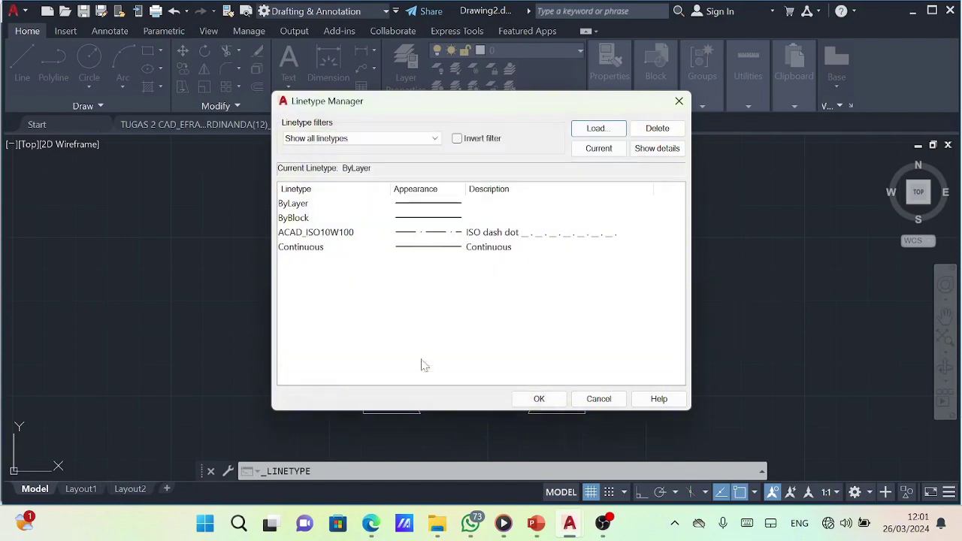
{"action": "left_click", "coordinate": [526, 233]}
{"action": "left_click", "coordinate": [538, 398]}
{"action": "left_click", "coordinate": [22, 64]}
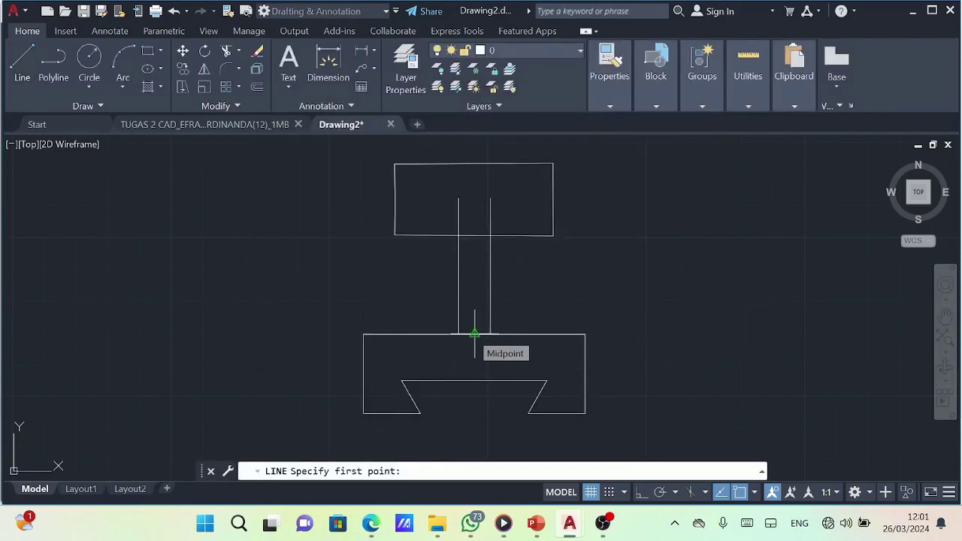
{"action": "key", "text": "Escape"}
{"action": "left_click", "coordinate": [22, 64]}
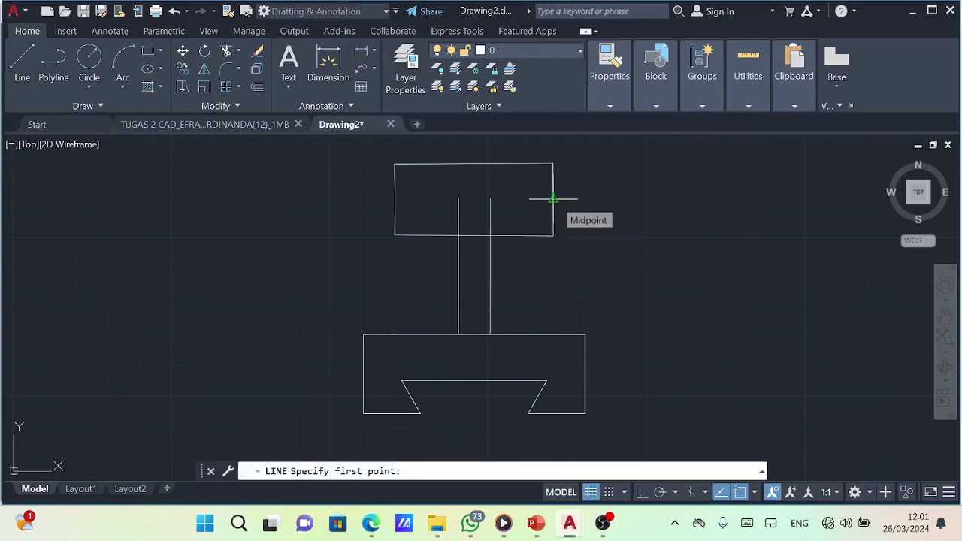
{"action": "type", "text": "7.5"}
{"action": "key", "text": "Return"}
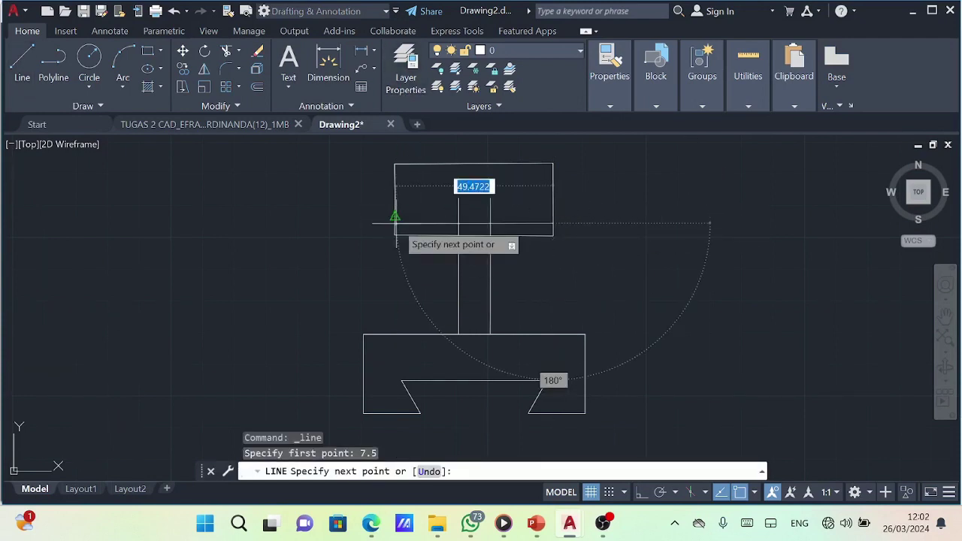
{"action": "key", "text": "Escape"}
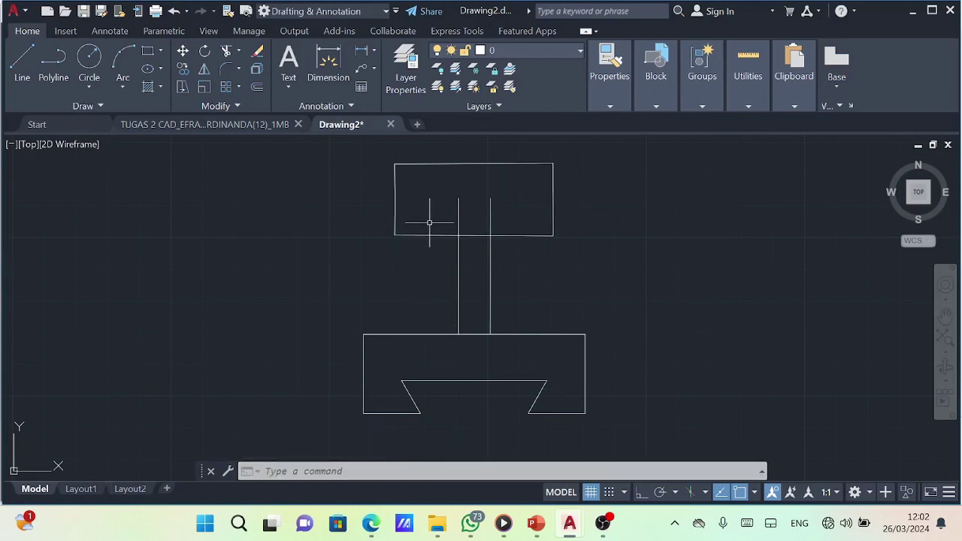
{"action": "key", "text": "space"}
{"action": "type", "text": "7.5"}
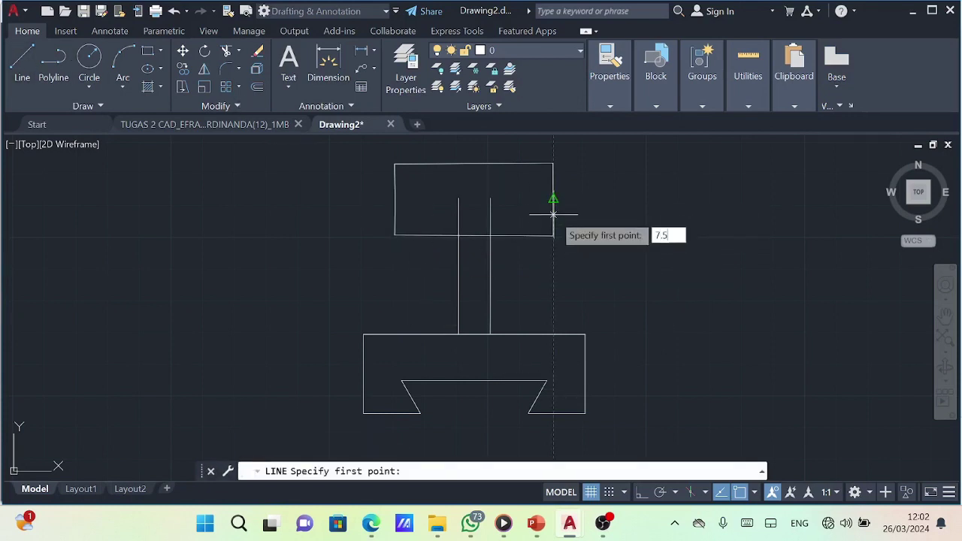
{"action": "key", "text": "Return"}
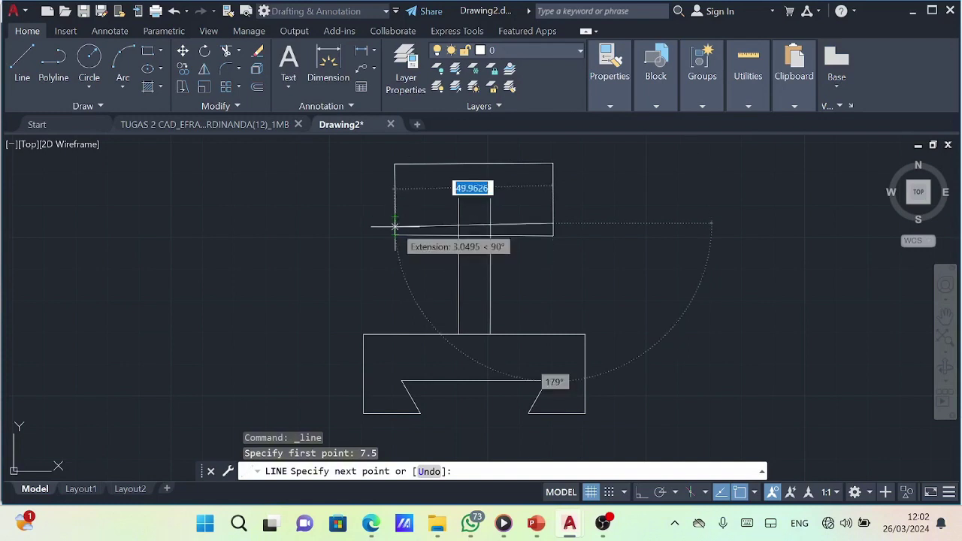
{"action": "left_click", "coordinate": [394, 218]}
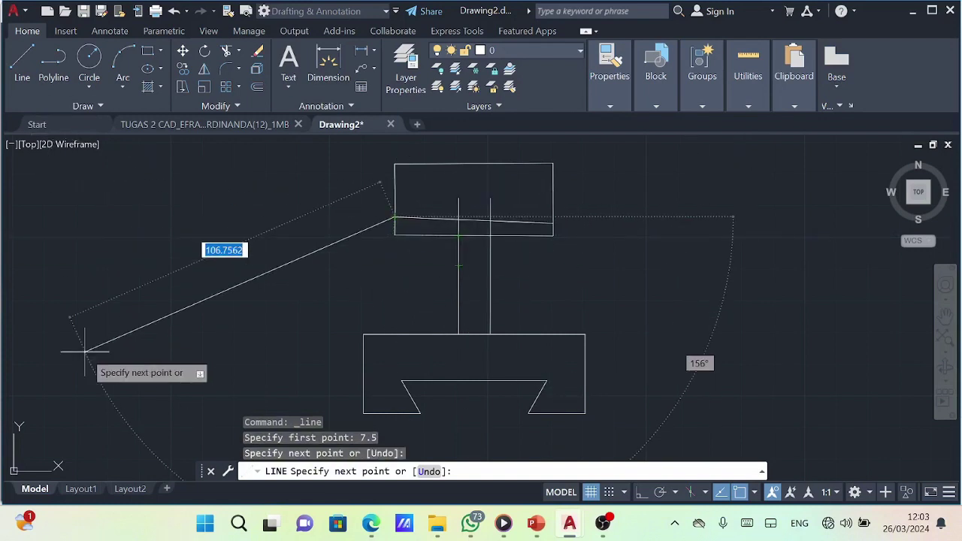
{"action": "key", "text": "Escape"}
{"action": "left_click", "coordinate": [393, 217]}
{"action": "left_click", "coordinate": [395, 217]}
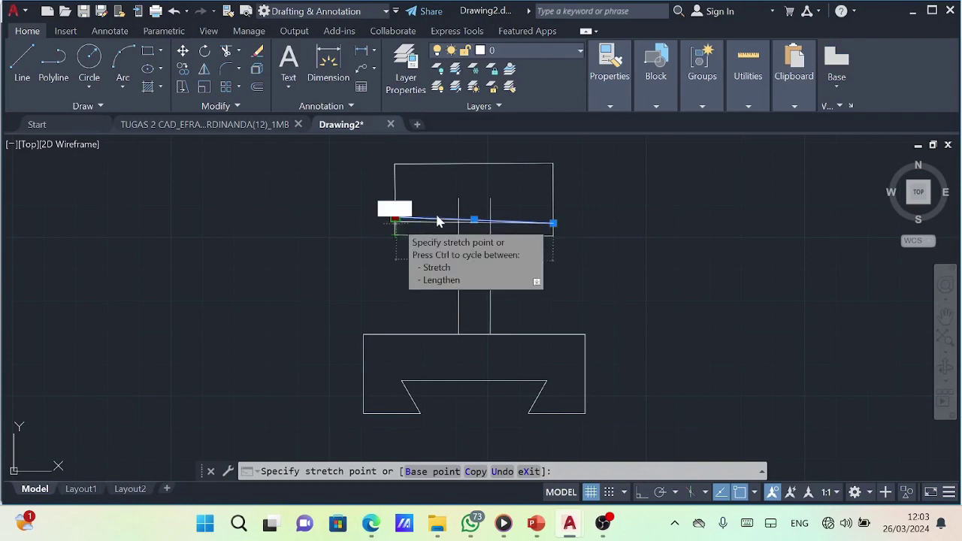
{"action": "key", "text": "Escape"}
{"action": "type", "text": "tr"}
{"action": "key", "text": "Return"}
{"action": "left_click", "coordinate": [511, 221]}
{"action": "key", "text": "Escape"}
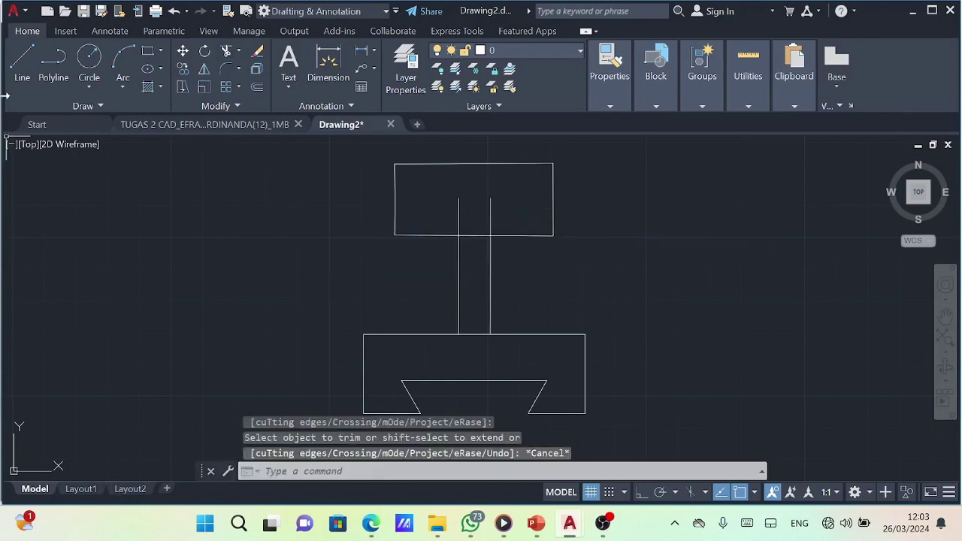
{"action": "left_click", "coordinate": [755, 492]}
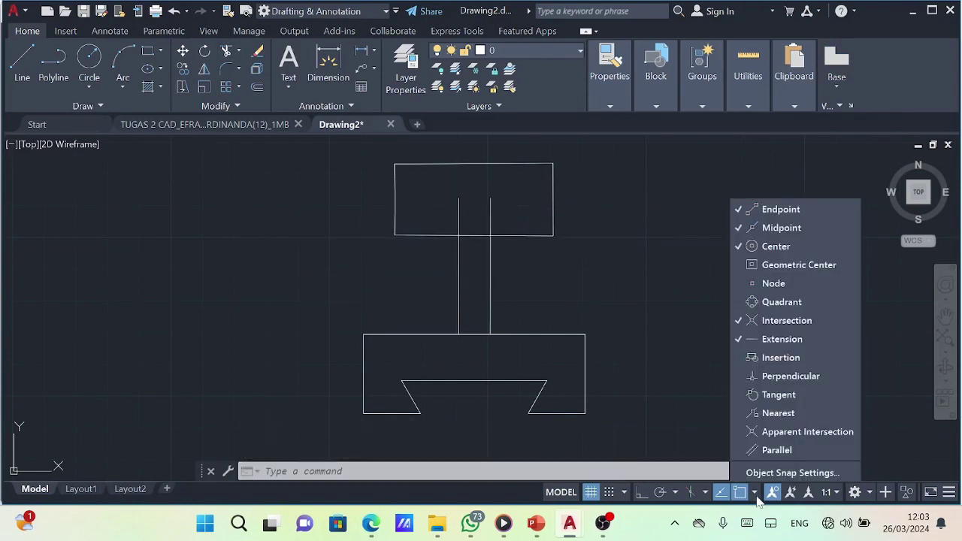
{"action": "left_click", "coordinate": [770, 301]}
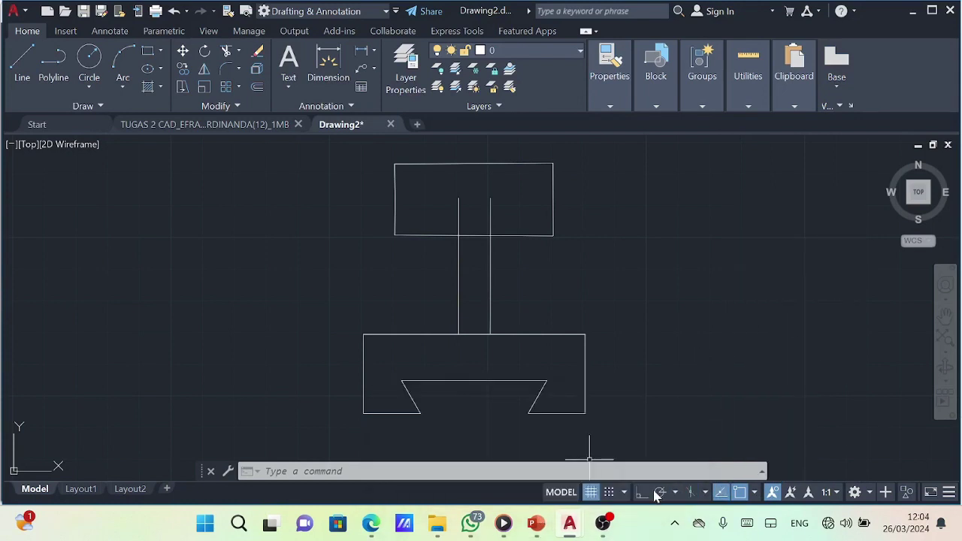
- With polar tracking on, draw a horizontal line across the head 7.5 below the side midpoint
{"action": "key", "text": "F10"}
{"action": "type", "text": "l"}
{"action": "key", "text": "Return"}
{"action": "scroll", "coordinate": [509, 184], "scroll_direction": "down", "scroll_amount": 2}
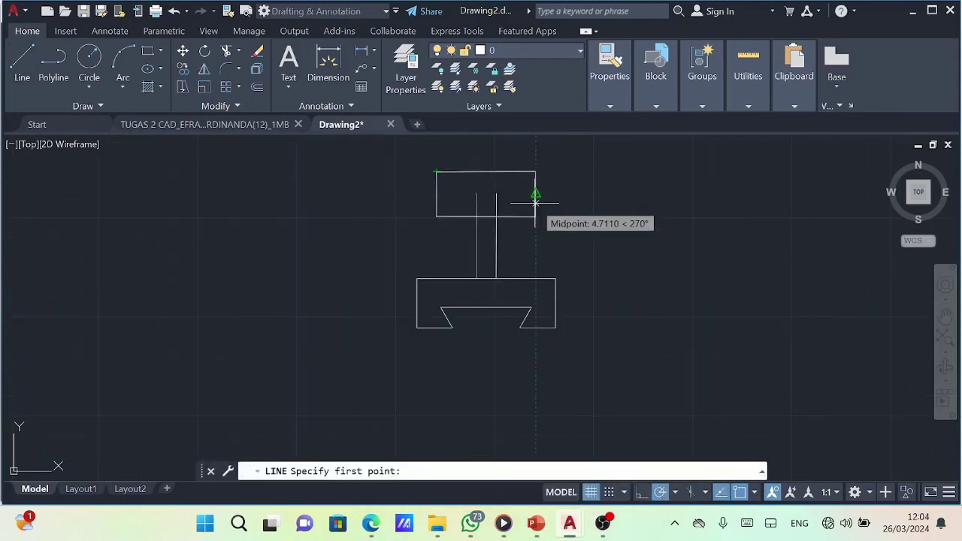
{"action": "type", "text": "7.5"}
{"action": "key", "text": "Return"}
{"action": "left_click", "coordinate": [438, 208]}
{"action": "key", "text": "Escape"}
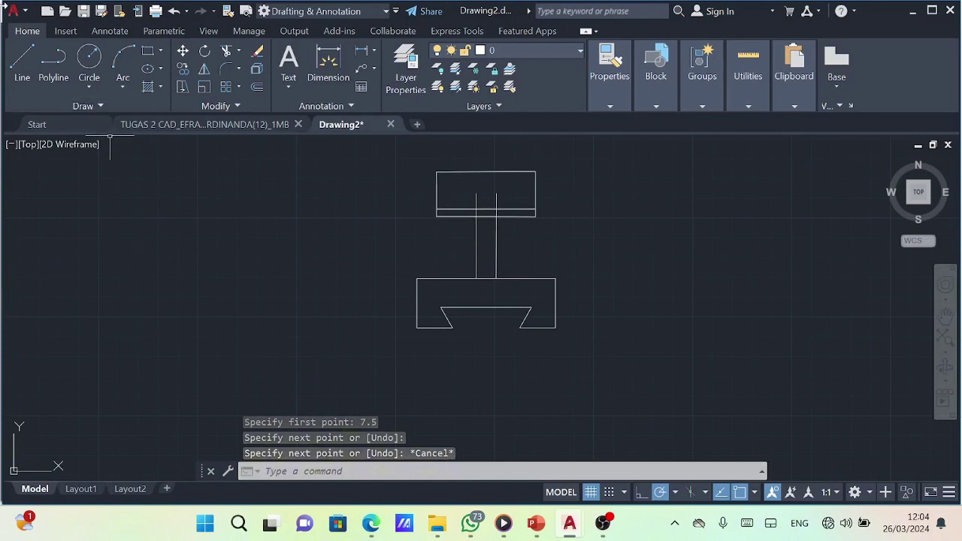
- Try another line offset 5 from the reference, then delete the slanted top line
{"action": "type", "text": "l"}
{"action": "key", "text": "Return"}
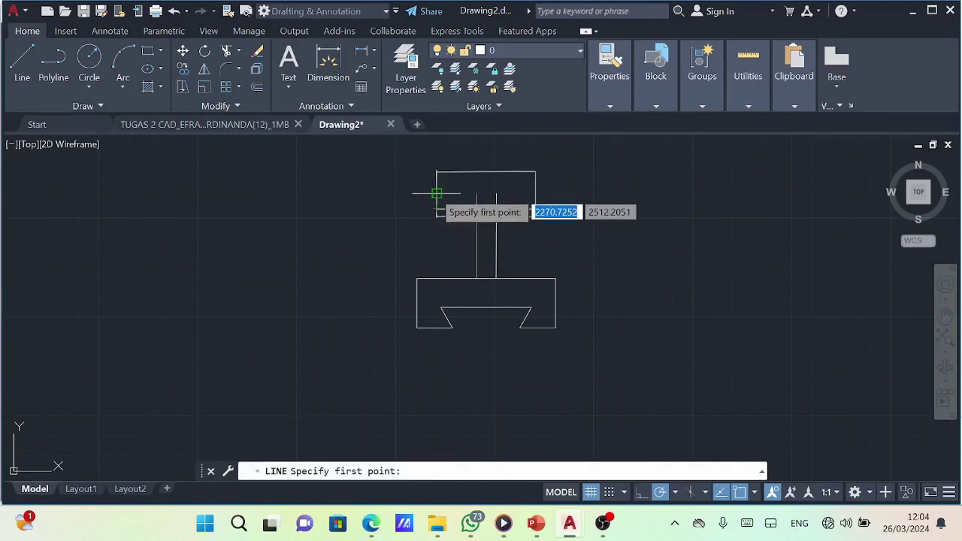
{"action": "left_click", "coordinate": [436, 193]}
{"action": "key", "text": "Escape"}
{"action": "type", "text": "l"}
{"action": "key", "text": "Return"}
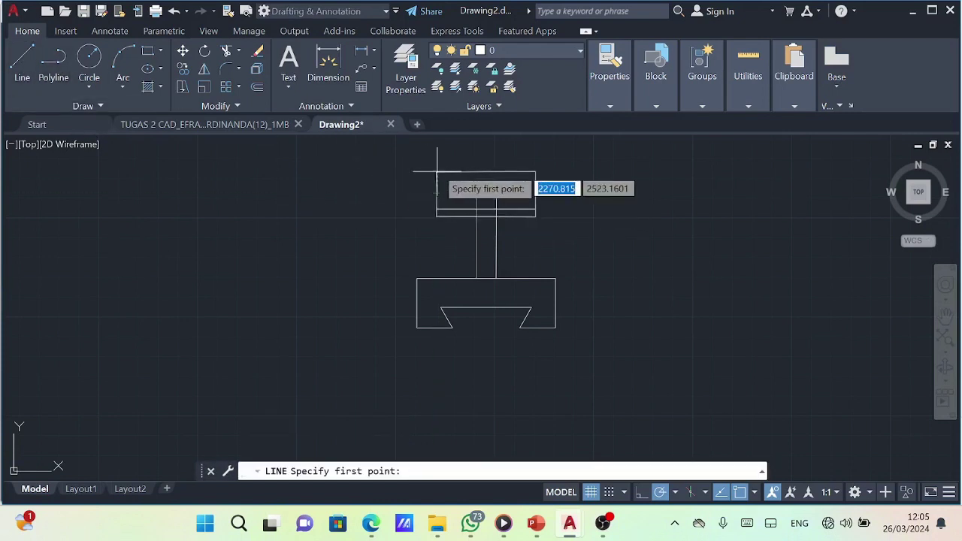
{"action": "type", "text": "5"}
{"action": "key", "text": "Return"}
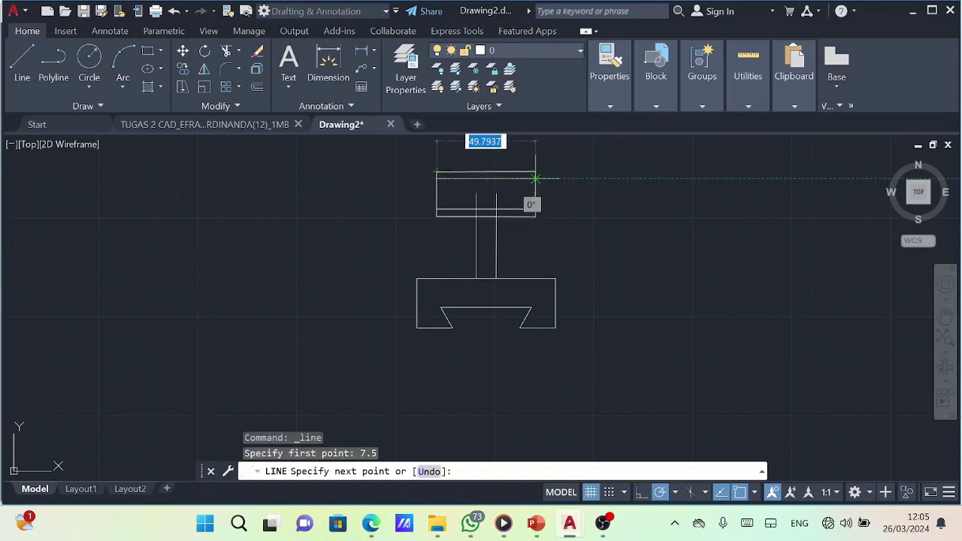
{"action": "key", "text": "Escape"}
{"action": "left_click", "coordinate": [440, 176]}
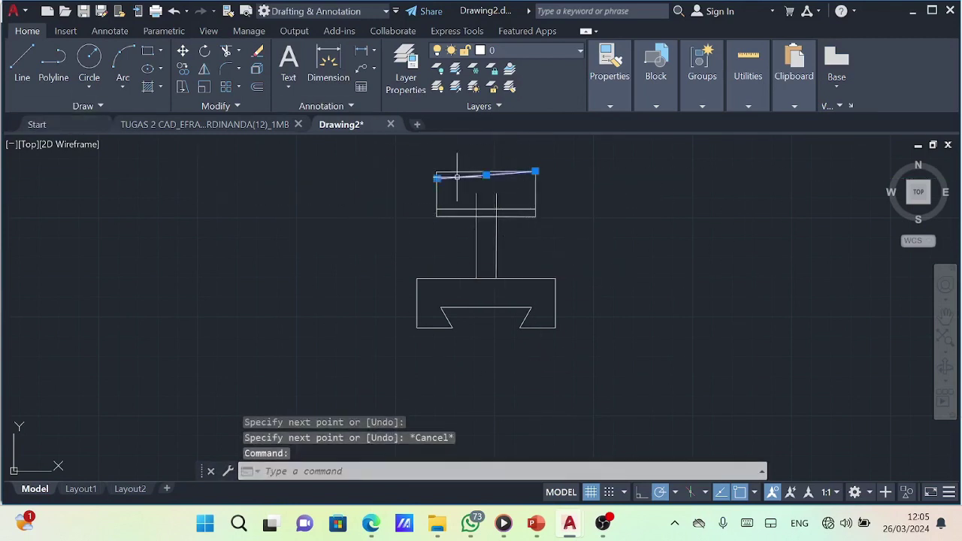
{"action": "key", "text": "Delete"}
- Retry line starts offset .5 and 5 units from the reference, cancelling each attempt
{"action": "type", "text": "l"}
{"action": "key", "text": "Return"}
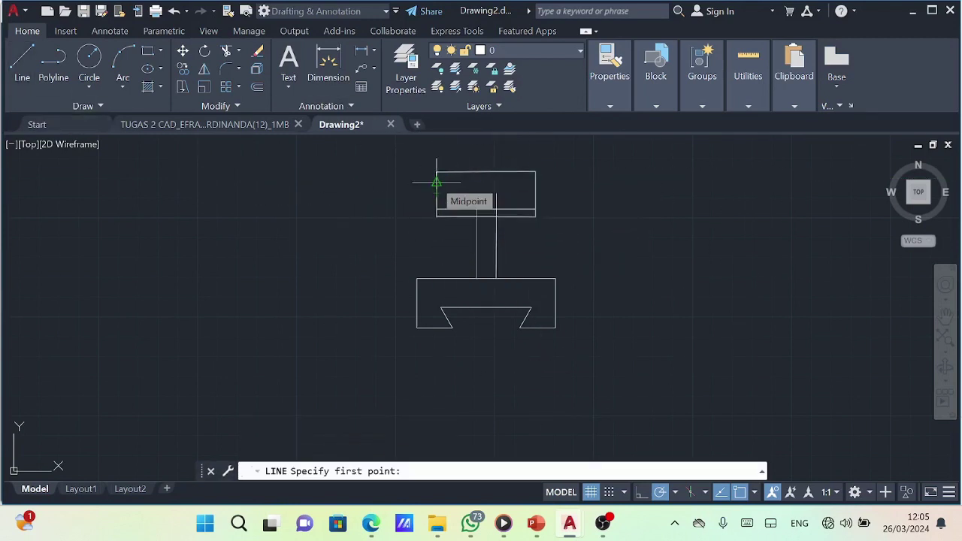
{"action": "type", "text": "7.5"}
{"action": "key", "text": "Return"}
{"action": "key", "text": "Escape"}
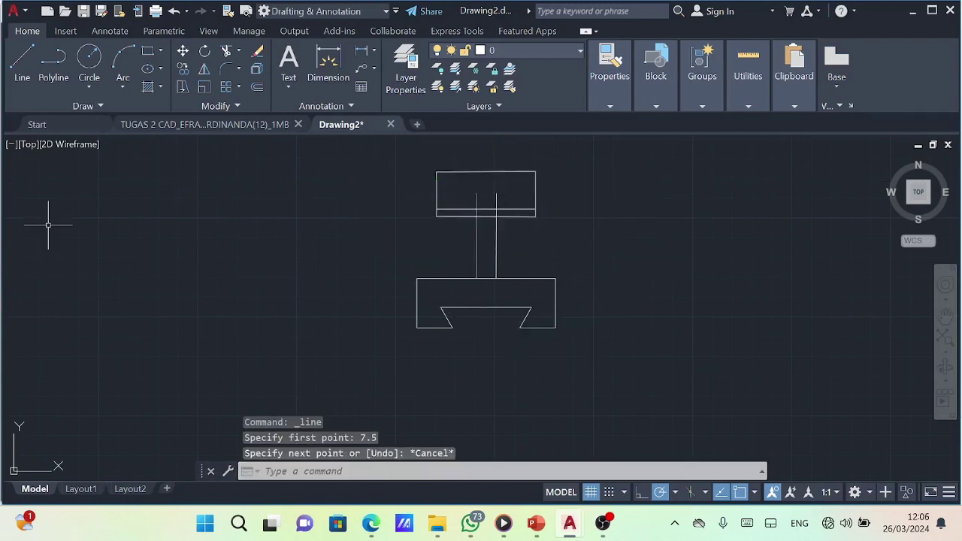
{"action": "key", "text": "Return"}
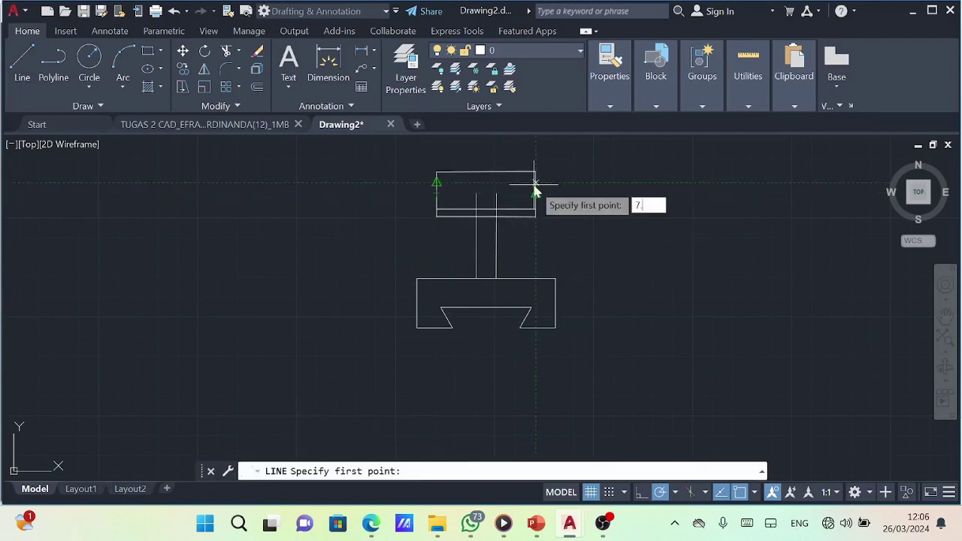
{"action": "type", "text": "5"}
{"action": "key", "text": "Return"}
{"action": "key", "text": "Escape"}
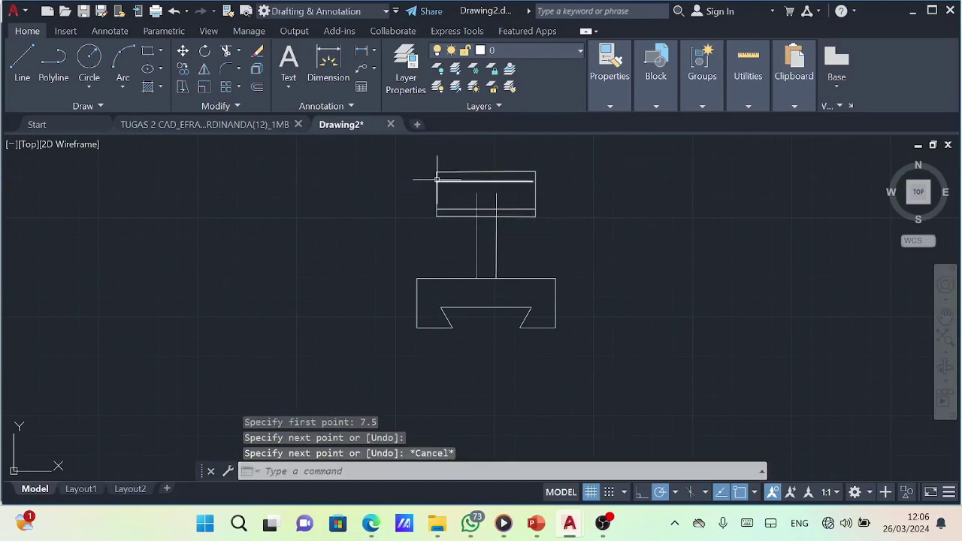
- Attempt linear dimensions on the head's right and left sides, cancelling both
{"action": "scroll", "coordinate": [424, 181], "scroll_direction": "up", "scroll_amount": 4}
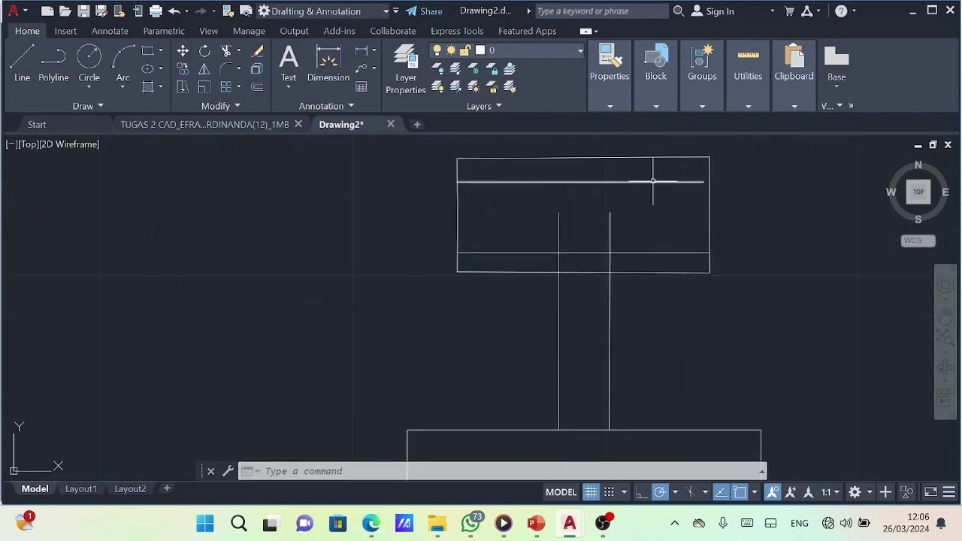
{"action": "type", "text": "dli"}
{"action": "key", "text": "Return"}
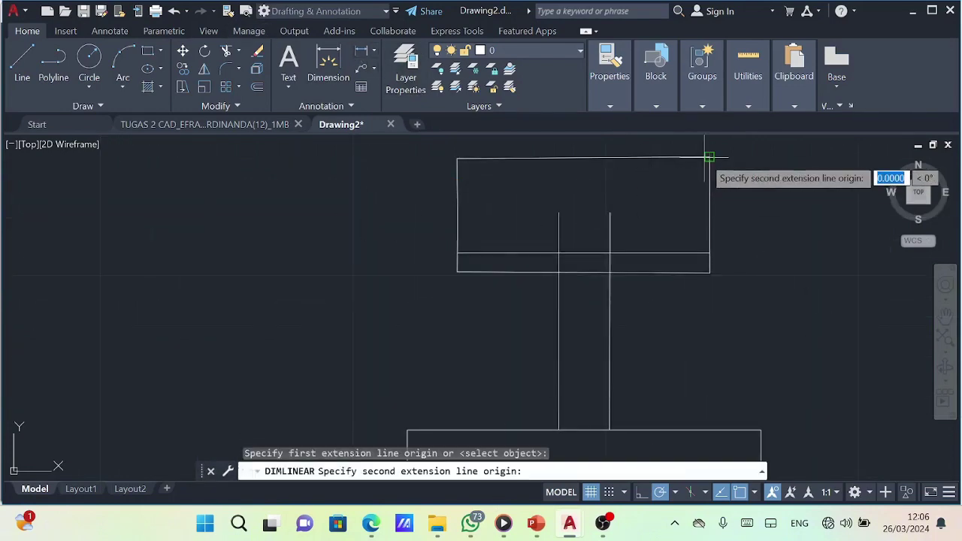
{"action": "left_click", "coordinate": [709, 157]}
{"action": "left_click", "coordinate": [709, 272]}
{"action": "key", "text": "Escape"}
{"action": "left_click", "coordinate": [457, 157]}
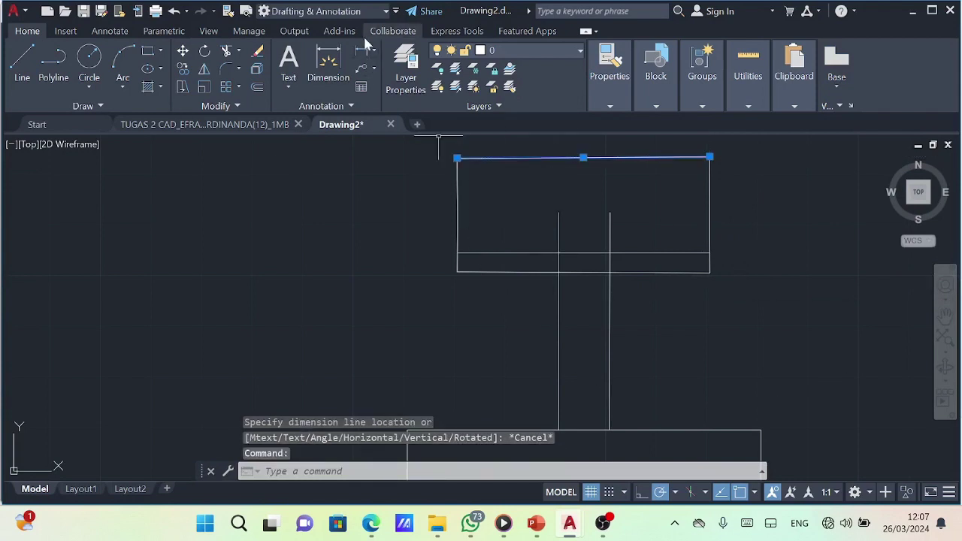
{"action": "key", "text": "Return"}
{"action": "left_click", "coordinate": [455, 157]}
{"action": "left_click", "coordinate": [457, 272]}
{"action": "key", "text": "Escape"}
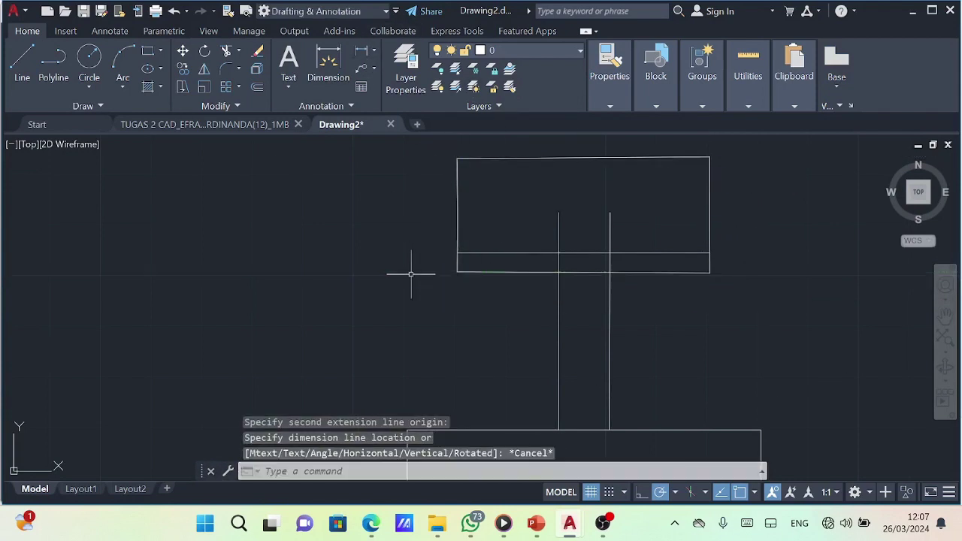
- Erase the head's top and left edges, plus an unwanted 50-unit vertical line
{"action": "left_click", "coordinate": [257, 50]}
{"action": "left_click", "coordinate": [511, 158]}
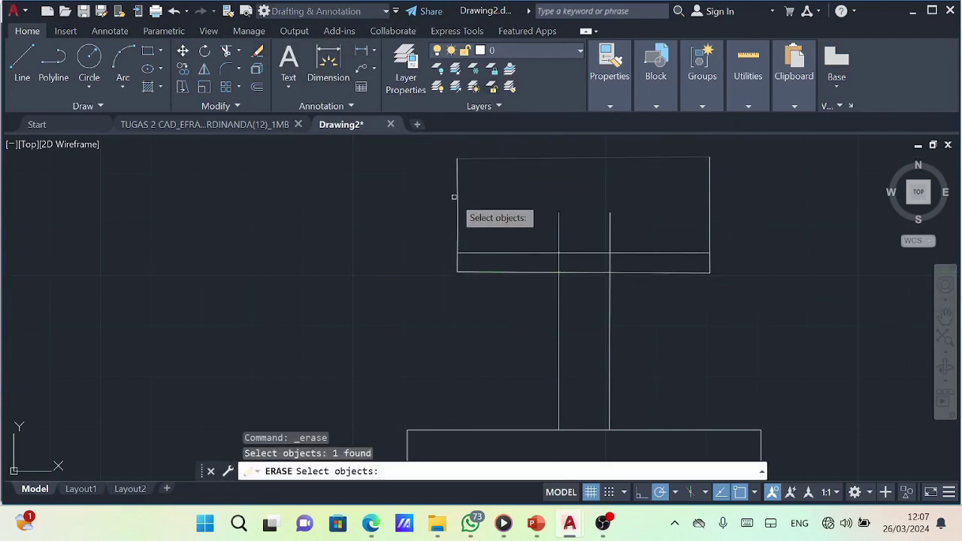
{"action": "left_click", "coordinate": [457, 214]}
{"action": "key", "text": "Return"}
{"action": "type", "text": "l"}
{"action": "key", "text": "Return"}
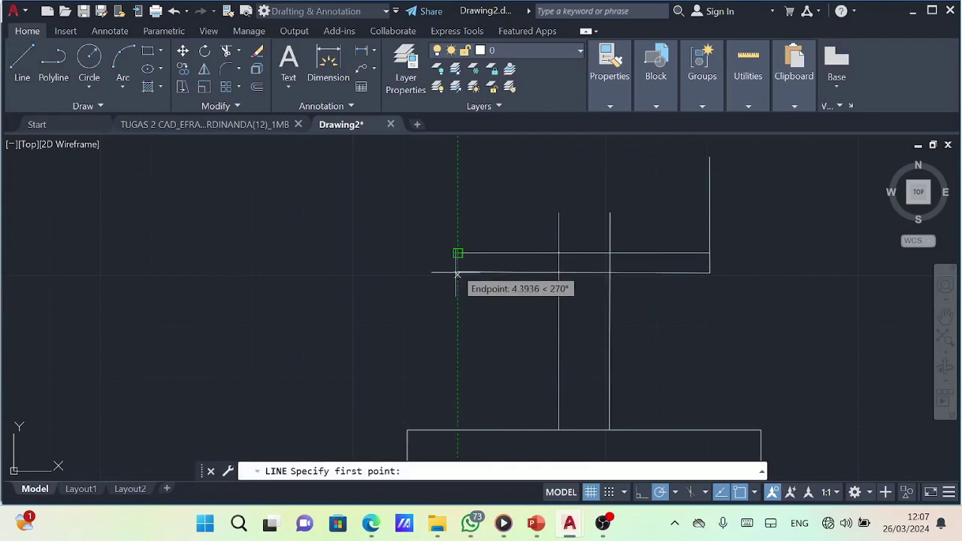
{"action": "left_click", "coordinate": [456, 271]}
{"action": "key", "text": "Return"}
{"action": "key", "text": "Escape"}
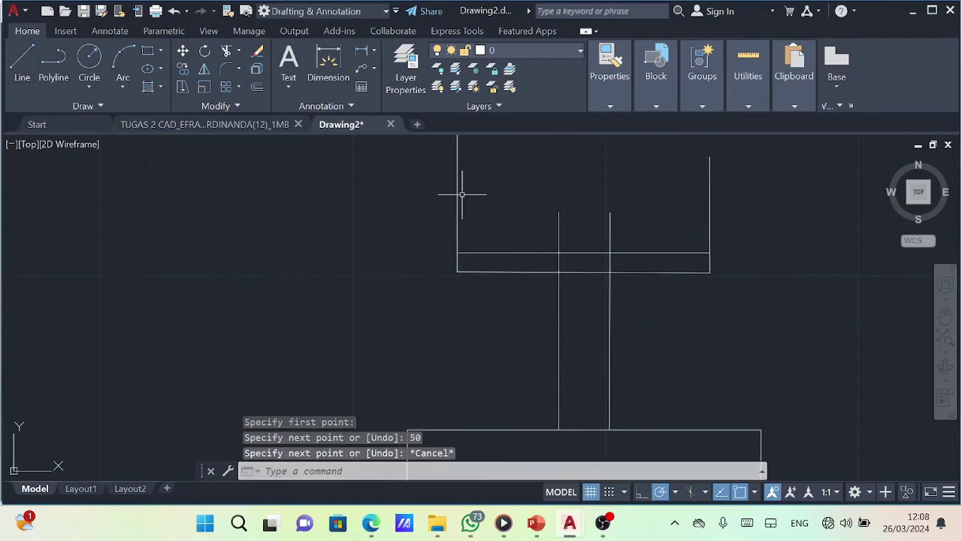
{"action": "left_click", "coordinate": [457, 193]}
{"action": "key", "text": "Delete"}
- Redraw the left edge 23 units up from the lower-left corner and the top edge to the top-right corner
{"action": "type", "text": "l"}
{"action": "key", "text": "Return"}
{"action": "left_click", "coordinate": [455, 271]}
{"action": "type", "text": "23"}
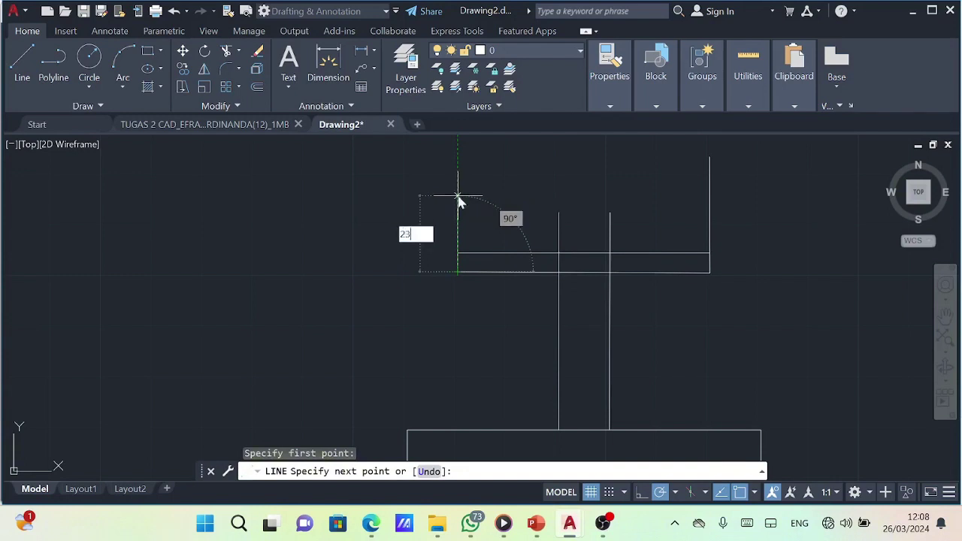
{"action": "key", "text": "Return"}
{"action": "left_click", "coordinate": [709, 157]}
{"action": "key", "text": "Escape"}
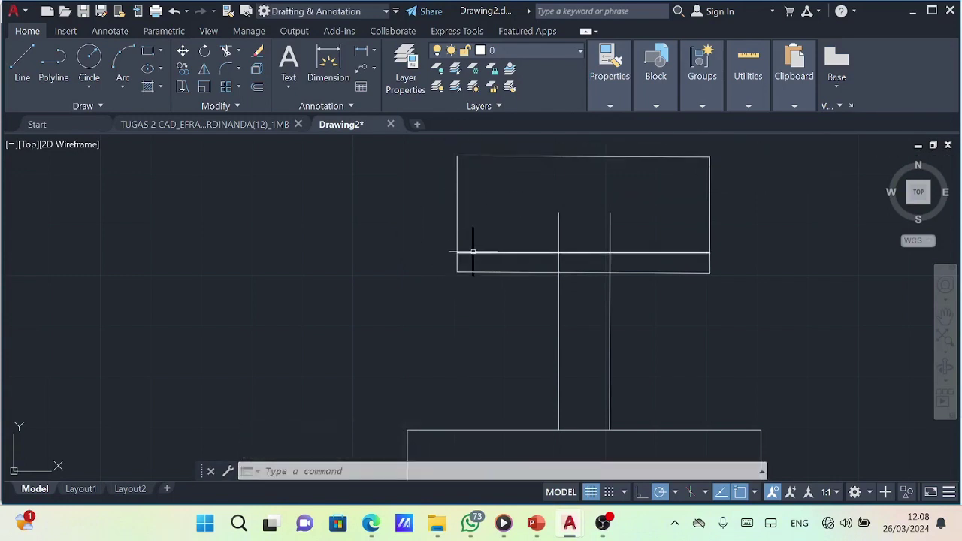
- Draw a horizontal line 7.5 below the top-left corner across to the right edge
{"action": "type", "text": "l"}
{"action": "key", "text": "Return"}
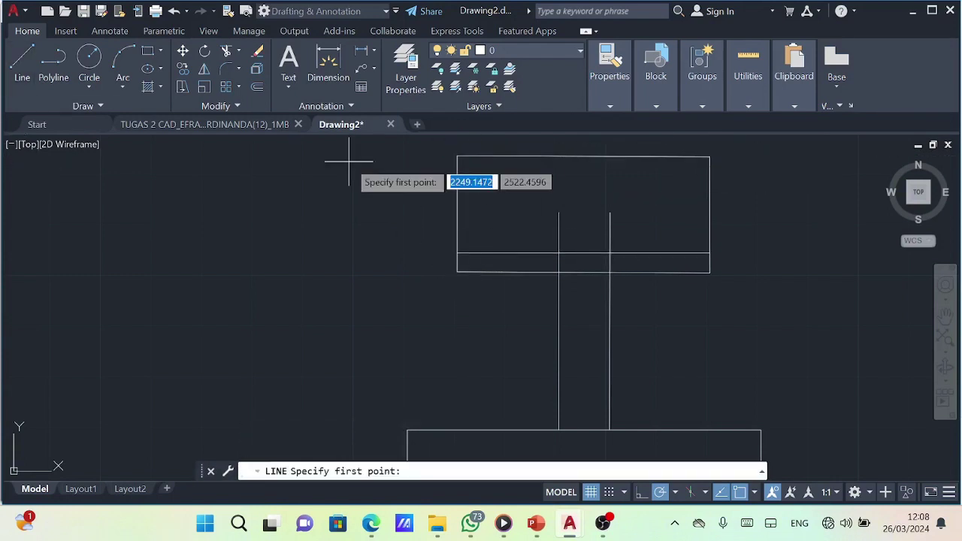
{"action": "type", "text": "7.5"}
{"action": "key", "text": "Return"}
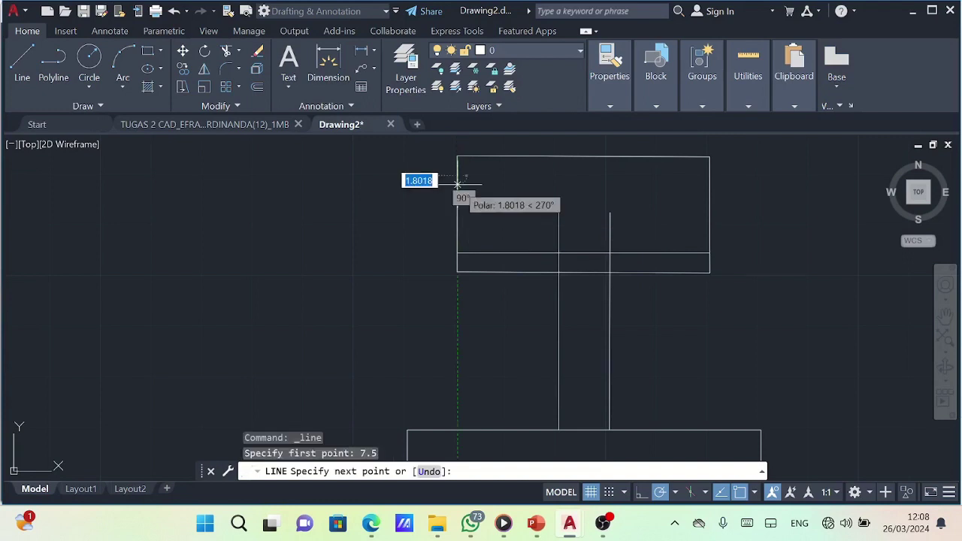
{"action": "left_click", "coordinate": [709, 176]}
{"action": "key", "text": "Escape"}
- Draw a second horizontal line 2.5 below the top corner across to the right edge
{"action": "left_click", "coordinate": [22, 60]}
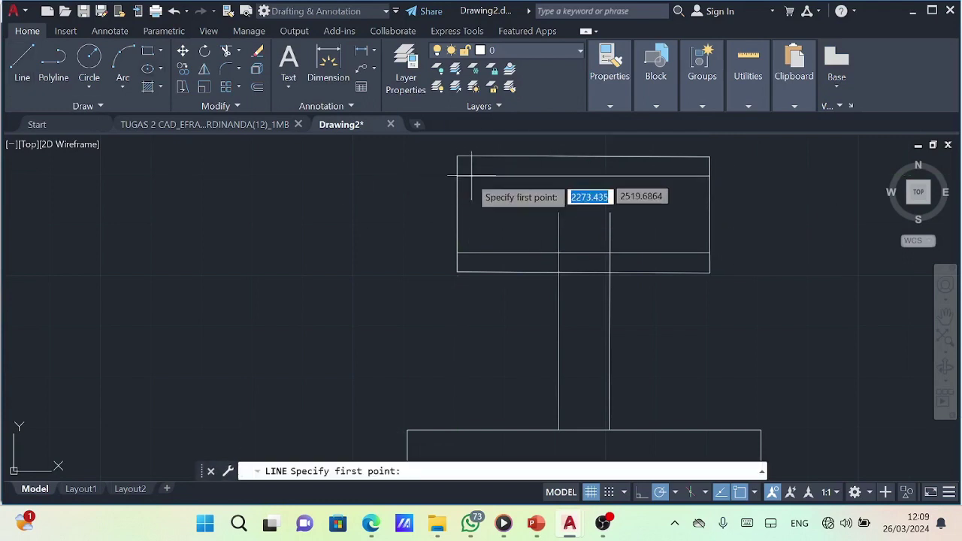
{"action": "type", "text": "2.5"}
{"action": "key", "text": "Return"}
{"action": "key", "text": "Escape"}
{"action": "key", "text": "Return"}
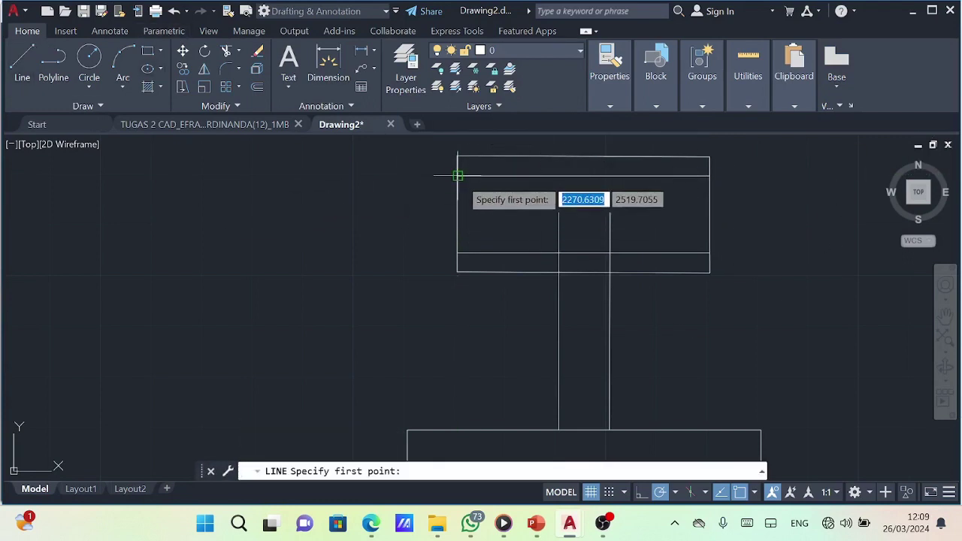
{"action": "type", "text": "2.5"}
{"action": "key", "text": "Return"}
{"action": "left_click", "coordinate": [710, 166]}
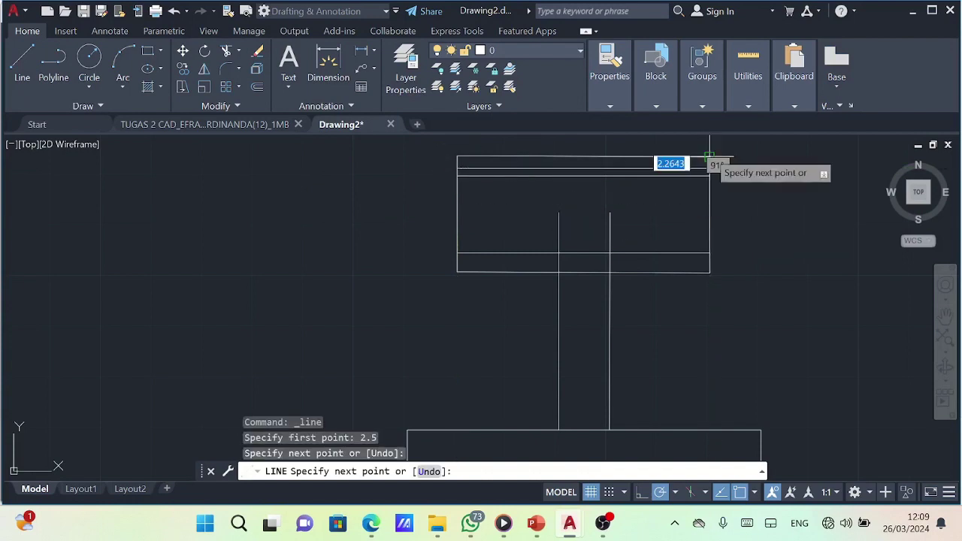
{"action": "key", "text": "Escape"}
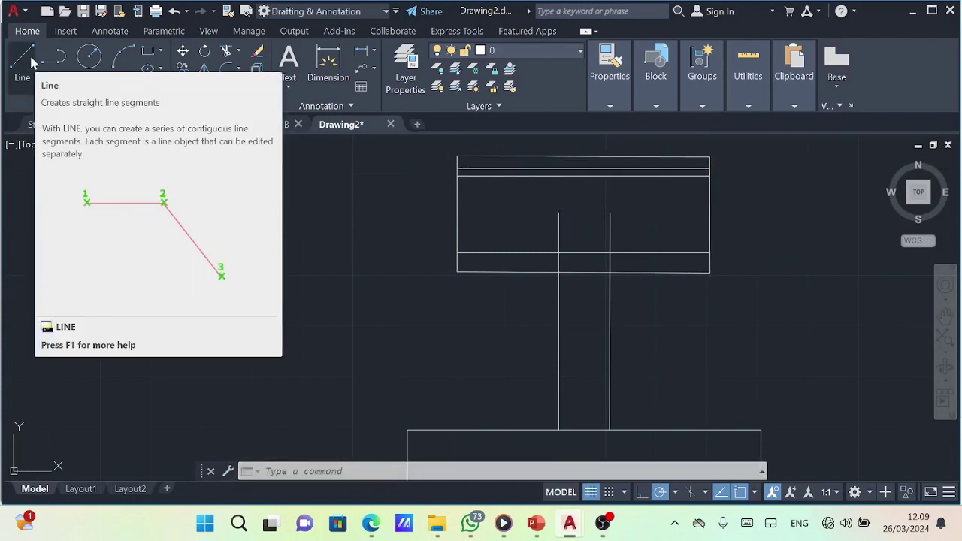
- Draw vertical lines from both bottom corners of the head down to the base block
{"action": "scroll", "coordinate": [332, 253], "scroll_direction": "down", "scroll_amount": 3}
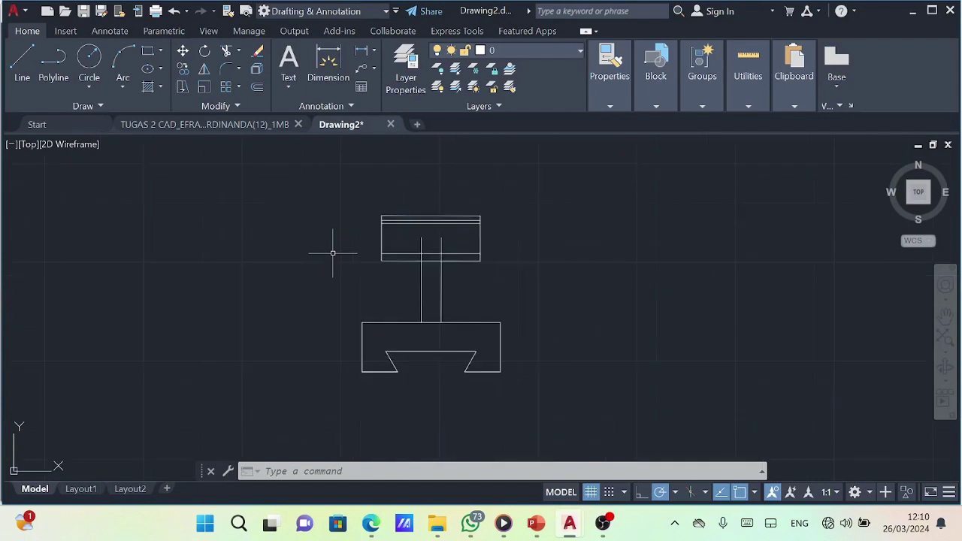
{"action": "left_click", "coordinate": [21, 61]}
{"action": "left_click", "coordinate": [381, 260]}
{"action": "left_click", "coordinate": [381, 322]}
{"action": "key", "text": "Escape"}
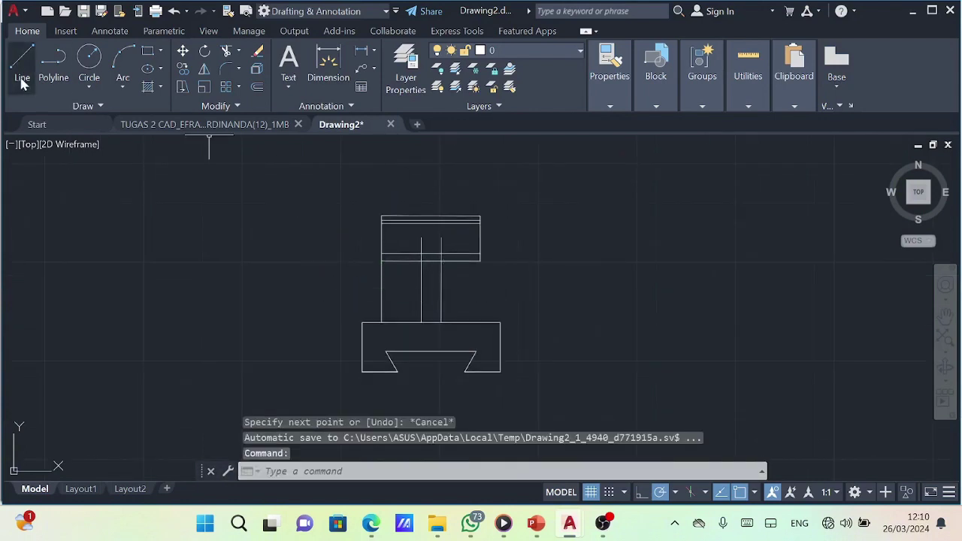
{"action": "left_click", "coordinate": [22, 72]}
{"action": "left_click", "coordinate": [481, 260]}
{"action": "left_click", "coordinate": [480, 322]}
{"action": "key", "text": "Escape"}
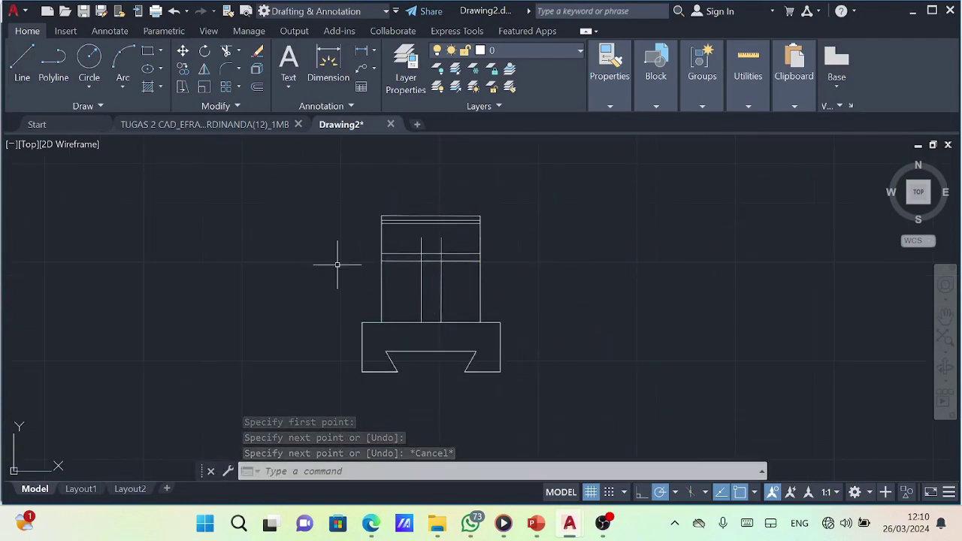
{"action": "left_click", "coordinate": [22, 60]}
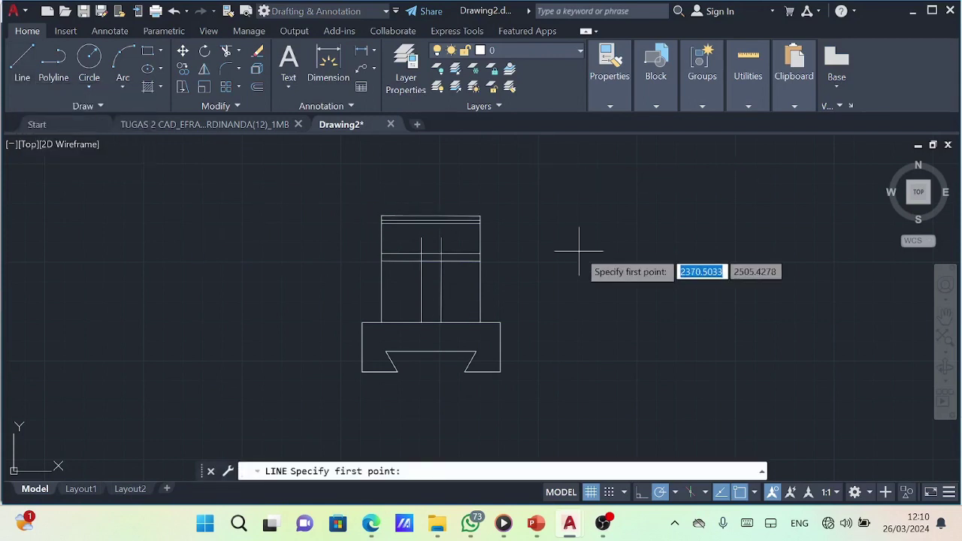
{"action": "left_click", "coordinate": [148, 50]}
{"action": "left_click", "coordinate": [22, 60]}
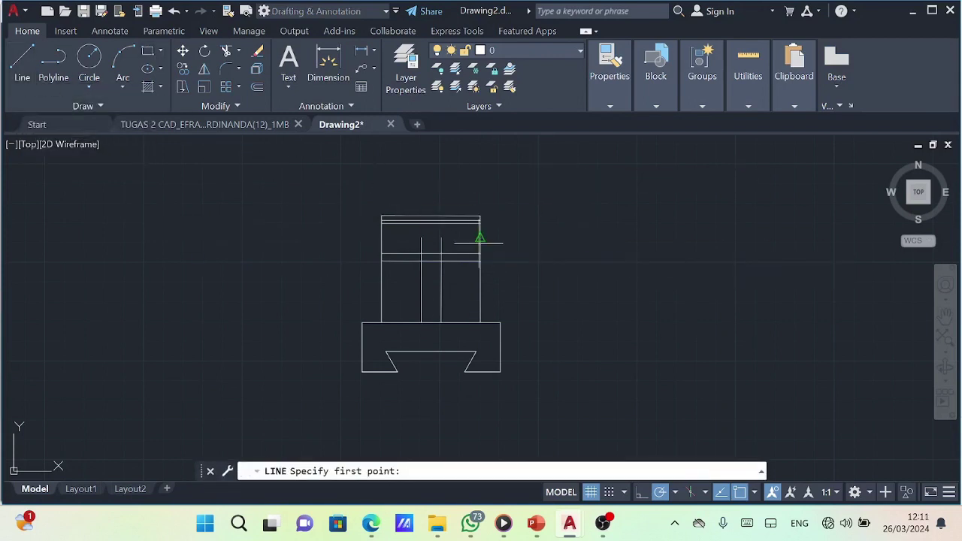
- Right of the front view, draw a 25-unit vertical edge followed by a 120-unit horizontal edge
{"action": "left_click", "coordinate": [632, 371]}
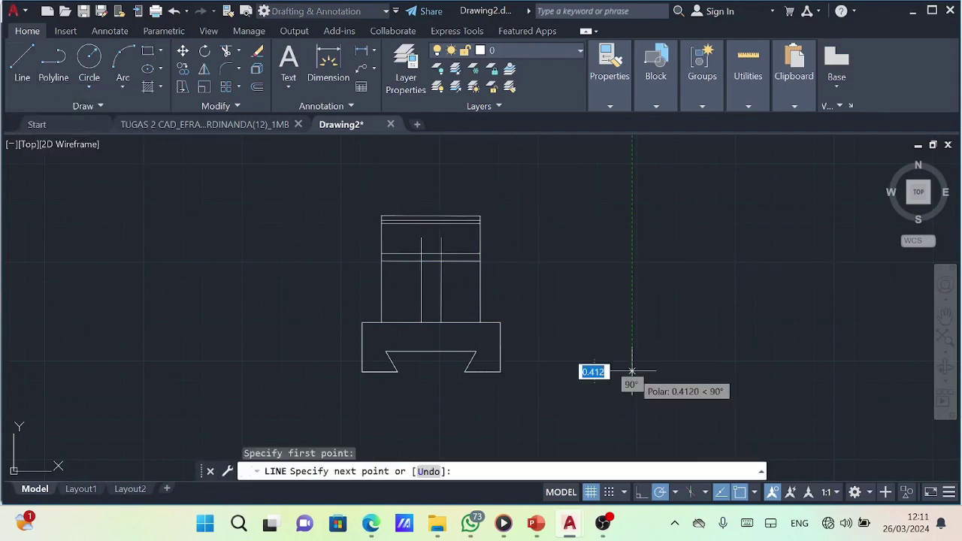
{"action": "type", "text": "25"}
{"action": "key", "text": "Return"}
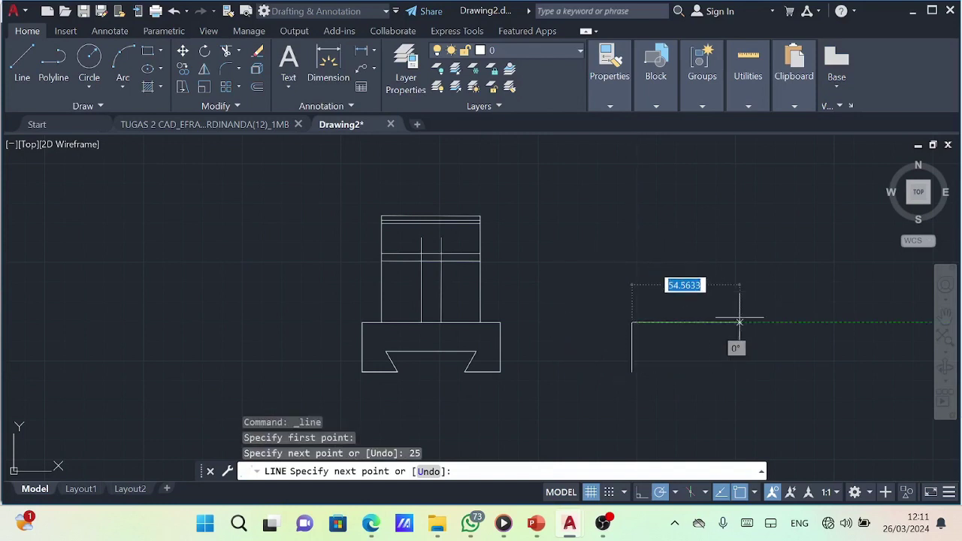
{"action": "type", "text": "120"}
{"action": "key", "text": "Return"}
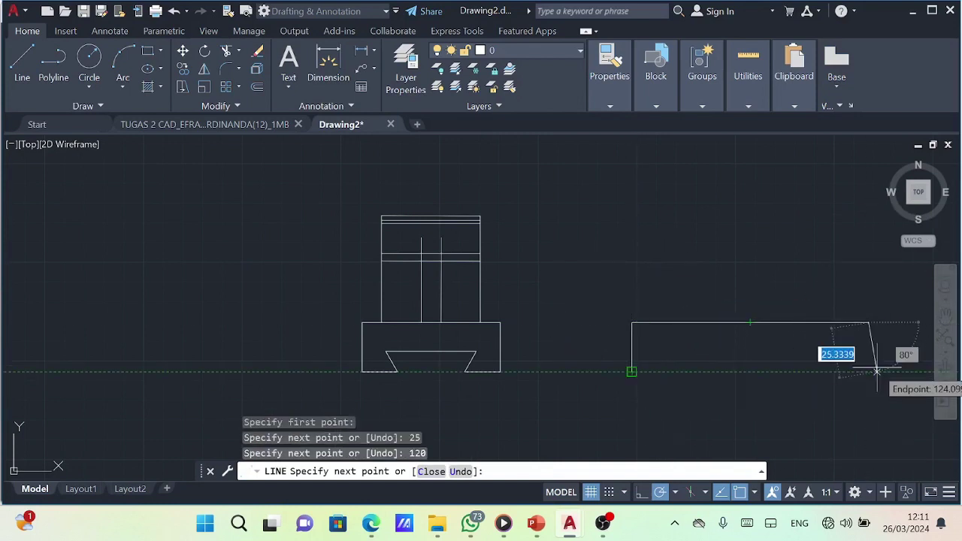
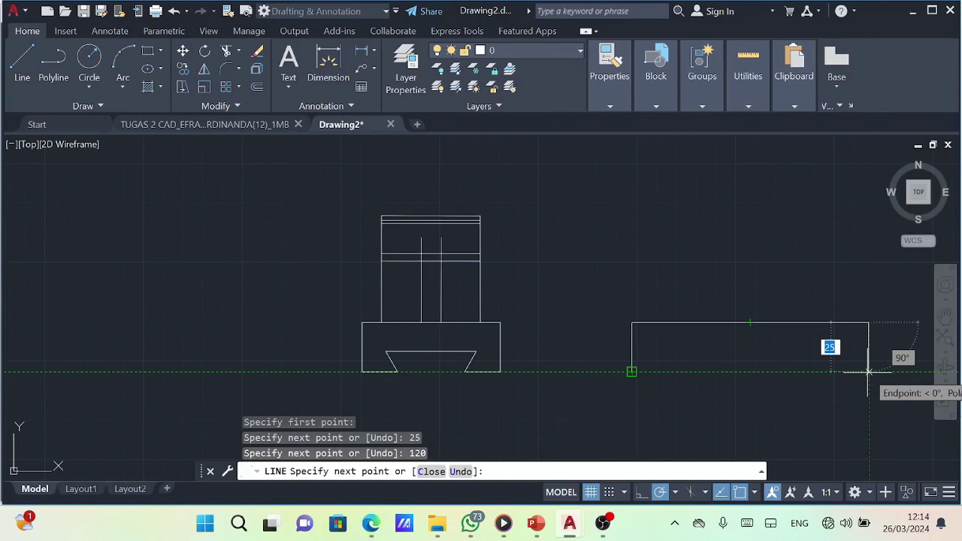
- Return to Drawing2 and close the side view's base rectangle with its right and bottom edges
{"action": "left_click", "coordinate": [602, 522]}
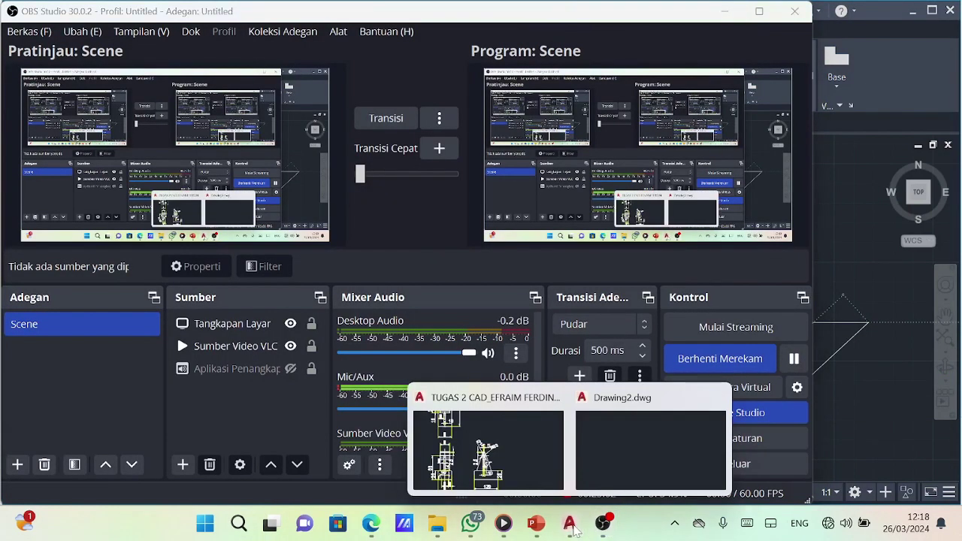
{"action": "left_click", "coordinate": [571, 526]}
{"action": "left_click", "coordinate": [868, 371]}
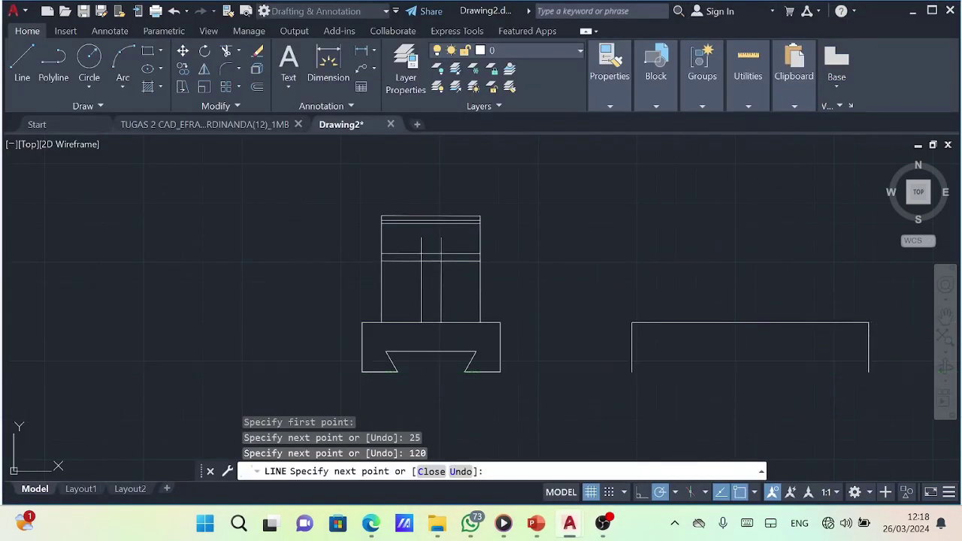
{"action": "left_click", "coordinate": [631, 371]}
{"action": "key", "text": "Escape"}
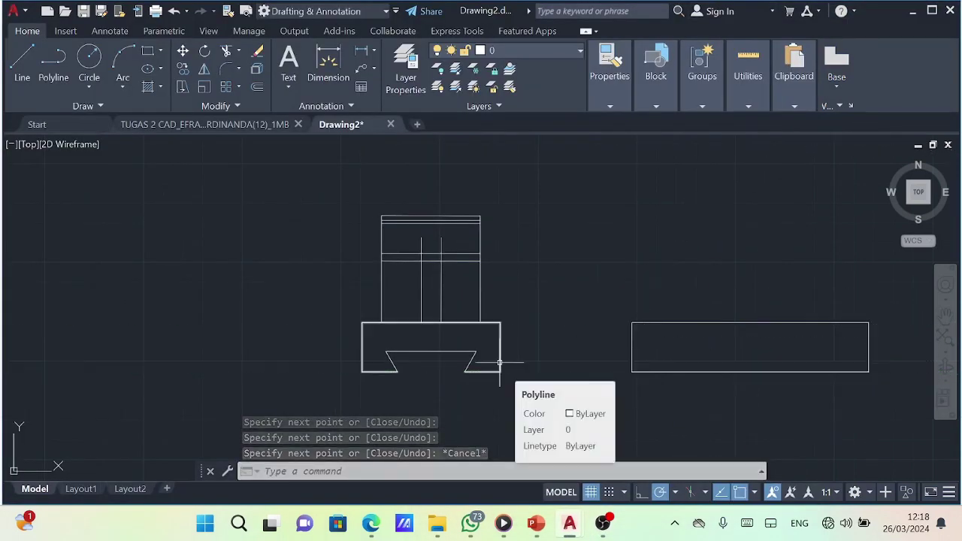
- Draw the first 43-unit vertical line starting 45 units along the rectangle's top
{"action": "left_click", "coordinate": [22, 64]}
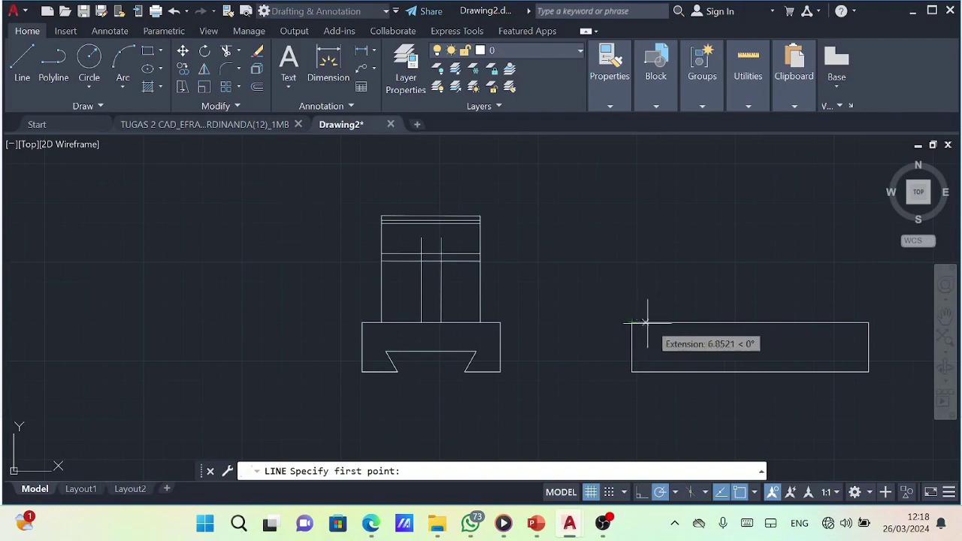
{"action": "type", "text": "50"}
{"action": "key", "text": "Return"}
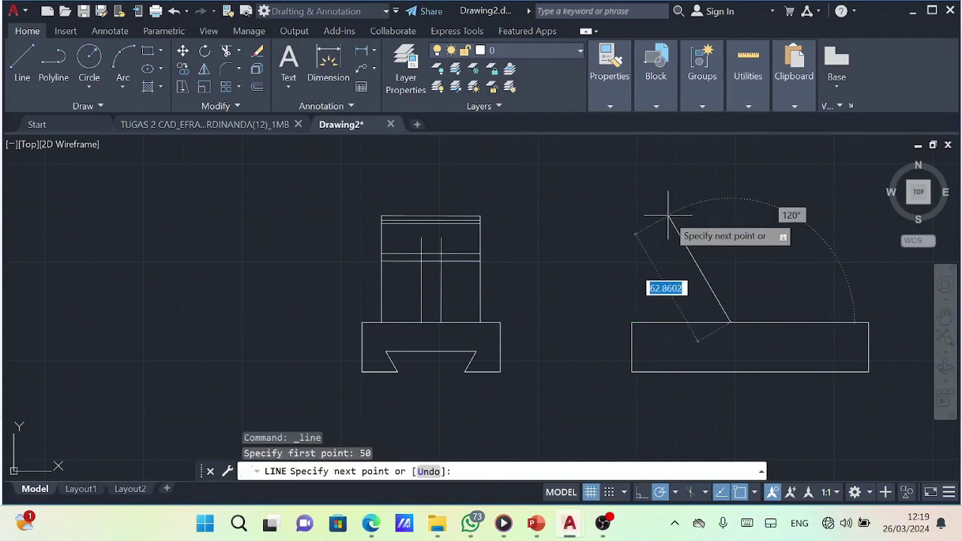
{"action": "key", "text": "Escape"}
{"action": "key", "text": "Return"}
{"action": "type", "text": "4"}
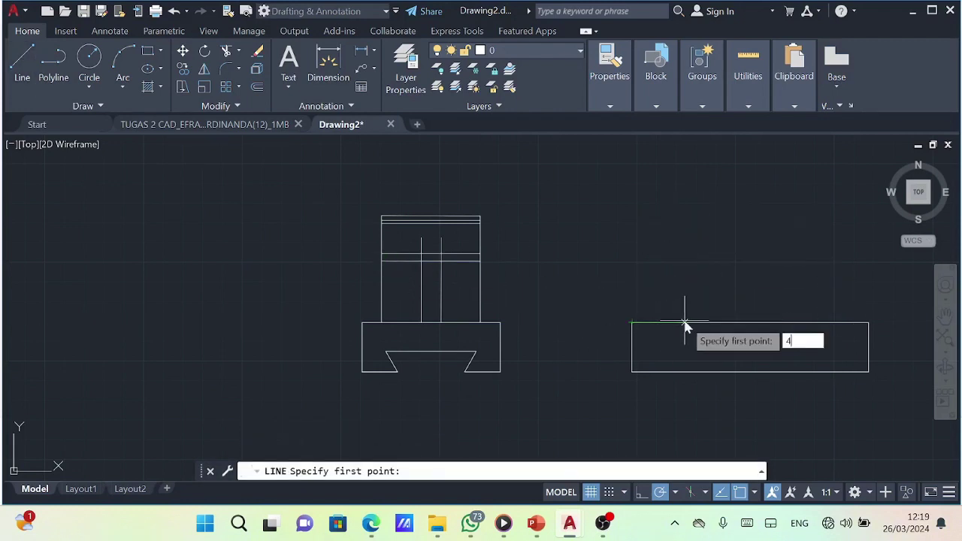
{"action": "type", "text": "5"}
{"action": "key", "text": "Return"}
{"action": "type", "text": "43"}
{"action": "key", "text": "Return"}
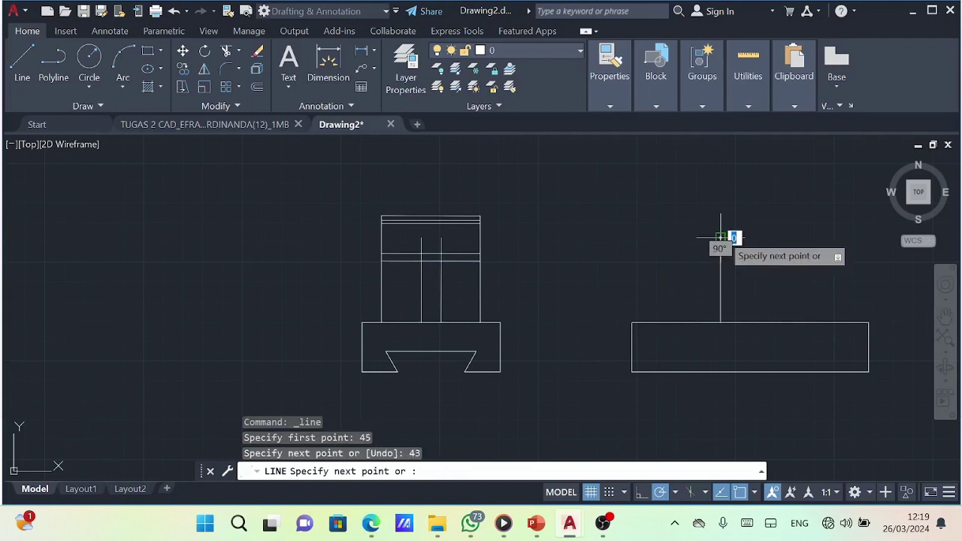
{"action": "key", "text": "Escape"}
- Draw the second 43-unit vertical line 10 units further along the top edge
{"action": "key", "text": "Return"}
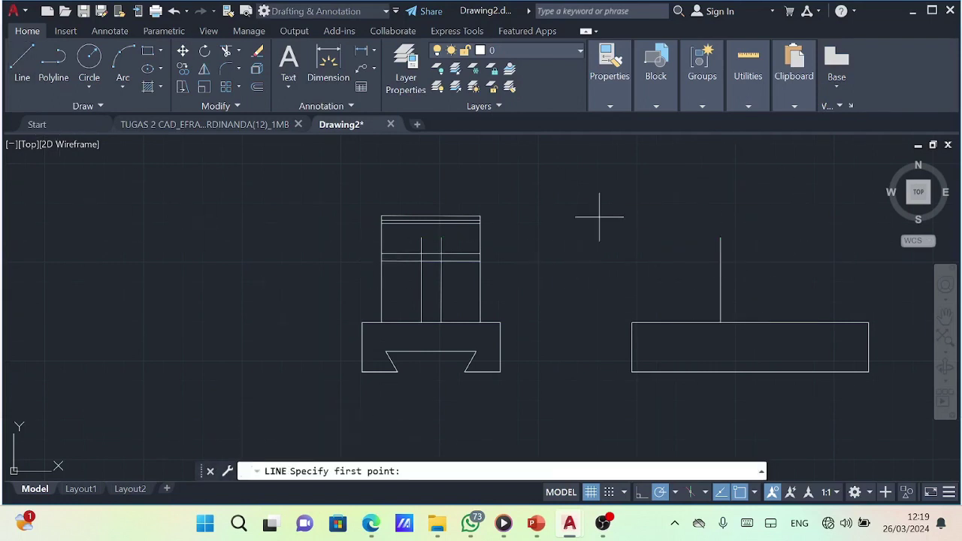
{"action": "type", "text": "10"}
{"action": "key", "text": "Return"}
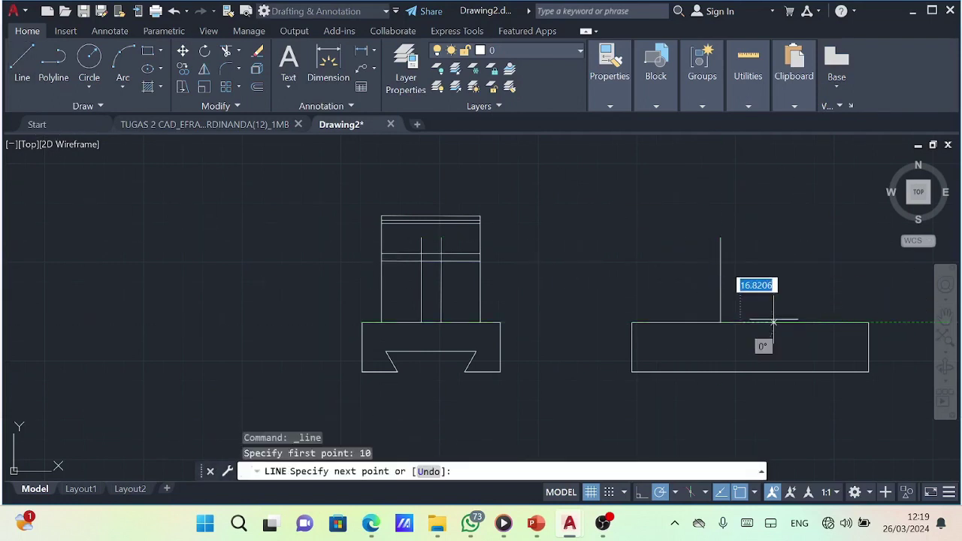
{"action": "type", "text": "43"}
{"action": "key", "text": "Return"}
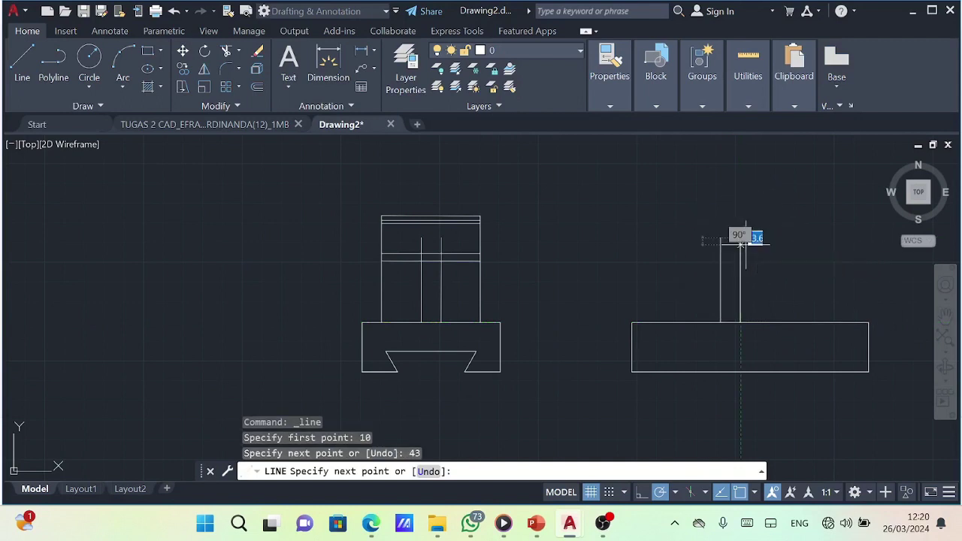
{"action": "key", "text": "Escape"}
- Draw a circle of diameter 23 above the upright
{"action": "left_click", "coordinate": [89, 60]}
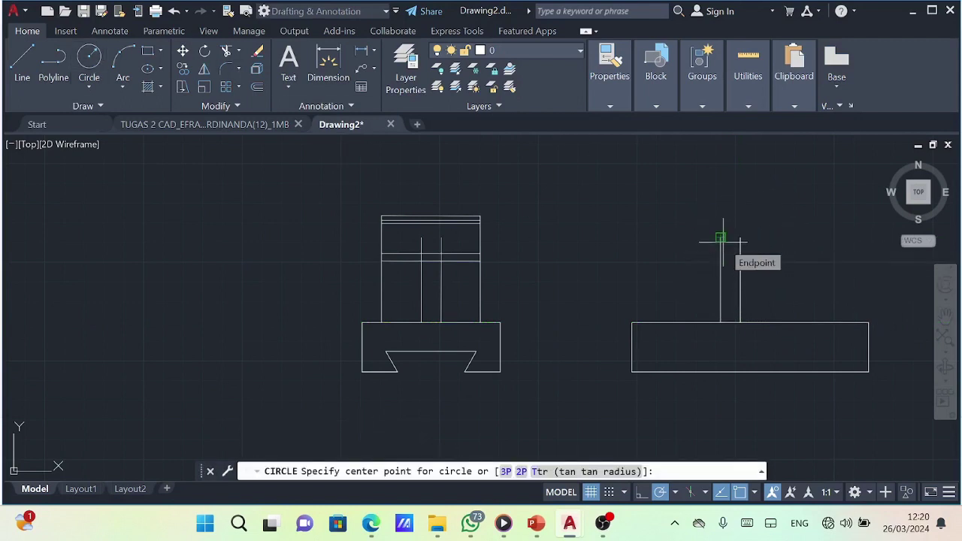
{"action": "left_click", "coordinate": [732, 323]}
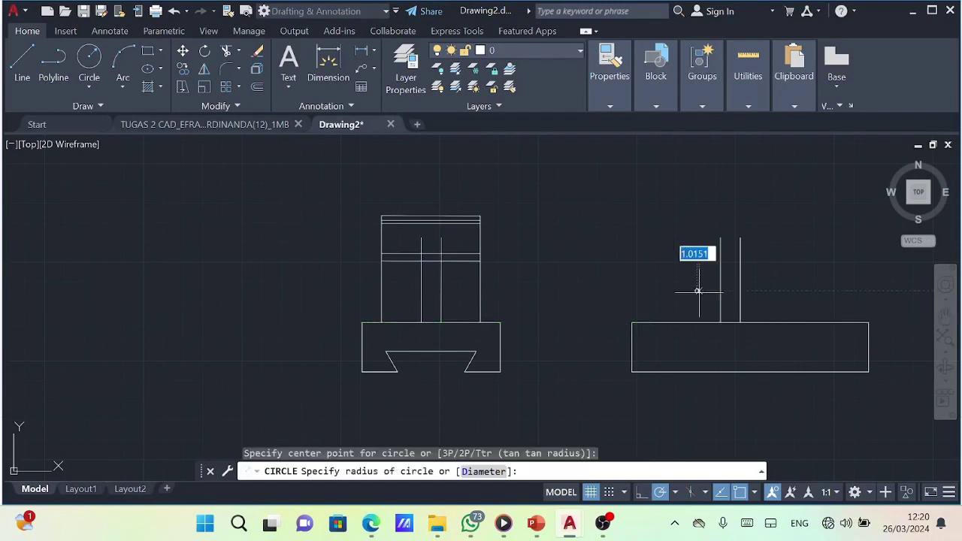
{"action": "key", "text": "Escape"}
{"action": "left_click", "coordinate": [89, 67]}
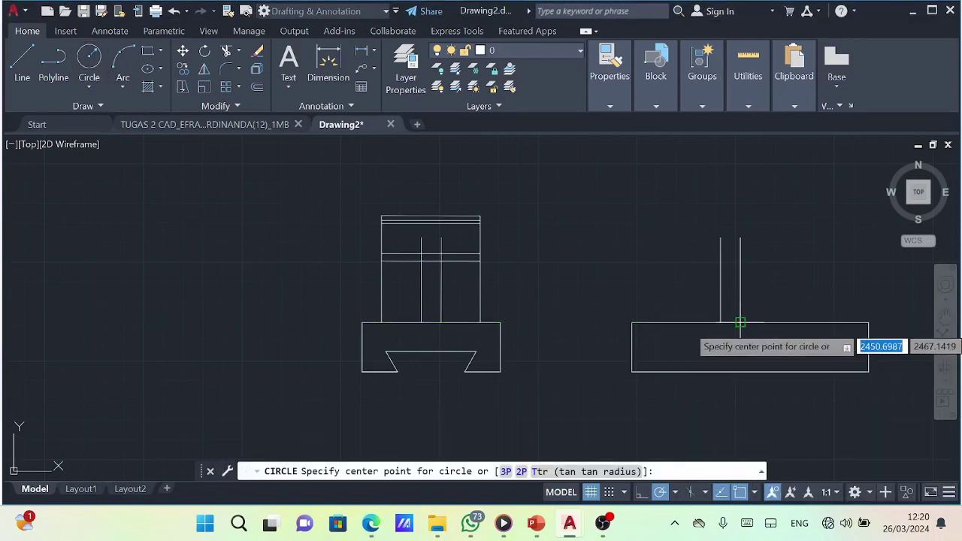
{"action": "left_click", "coordinate": [726, 239]}
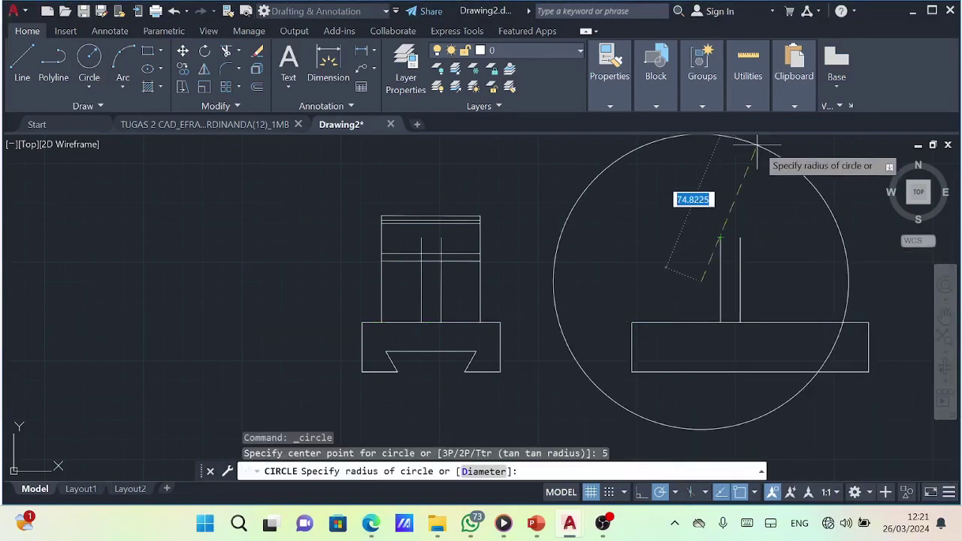
{"action": "key", "text": "Escape"}
{"action": "key", "text": "space"}
{"action": "key", "text": "Return"}
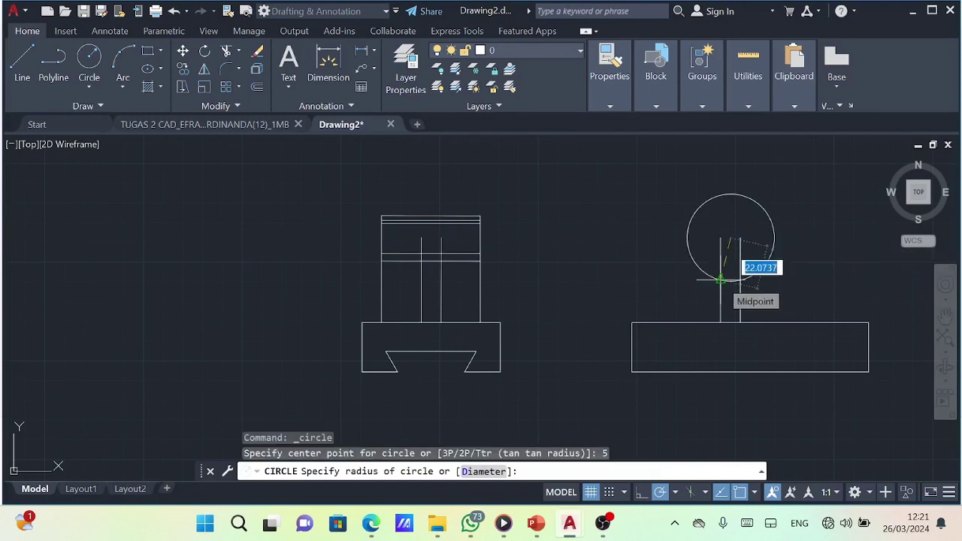
{"action": "type", "text": "d"}
{"action": "key", "text": "Return"}
{"action": "type", "text": "23"}
{"action": "key", "text": "Return"}
- Grip-move the 23-diameter circle onto the top of the two upright lines
{"action": "left_click", "coordinate": [729, 216]}
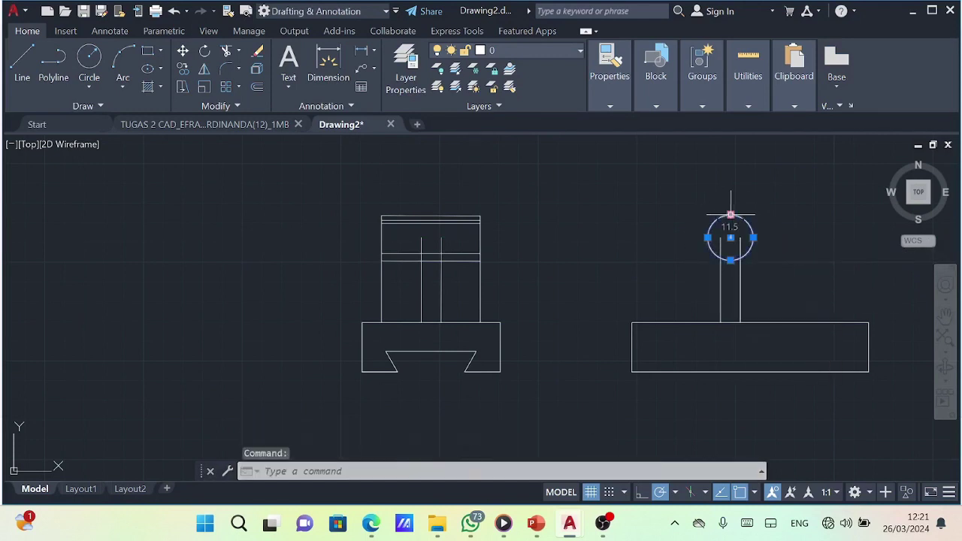
{"action": "left_click", "coordinate": [729, 216]}
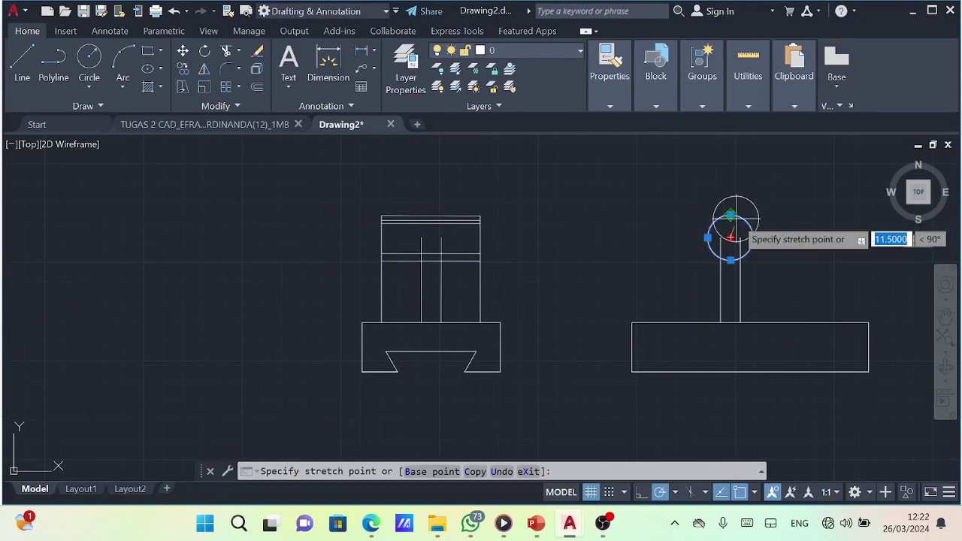
{"action": "key", "text": "Return"}
{"action": "key", "text": "Escape"}
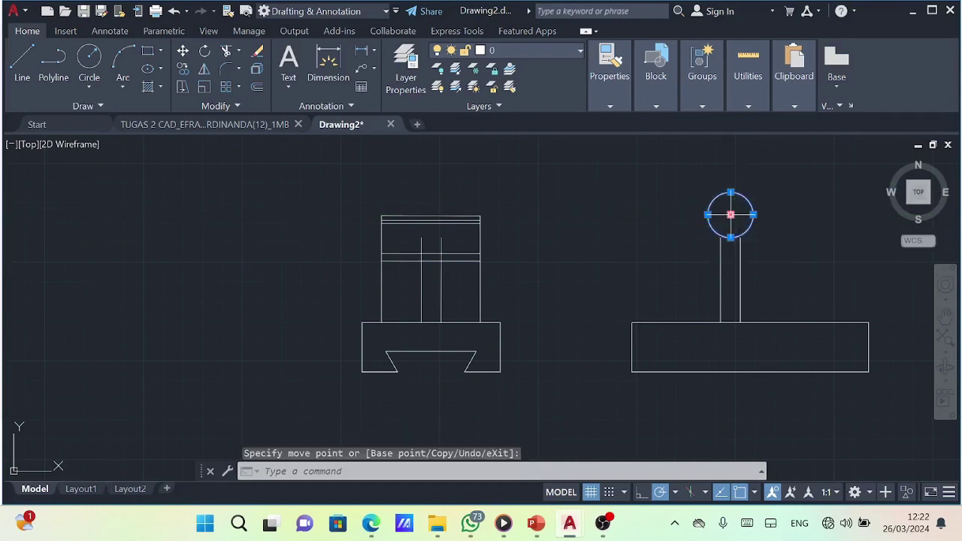
{"action": "type", "text": "c"}
{"action": "key", "text": "Return"}
- Zoom in and readjust the circle's quadrant grip to refine its placement
{"action": "scroll", "coordinate": [747, 232], "scroll_direction": "up", "scroll_amount": 4}
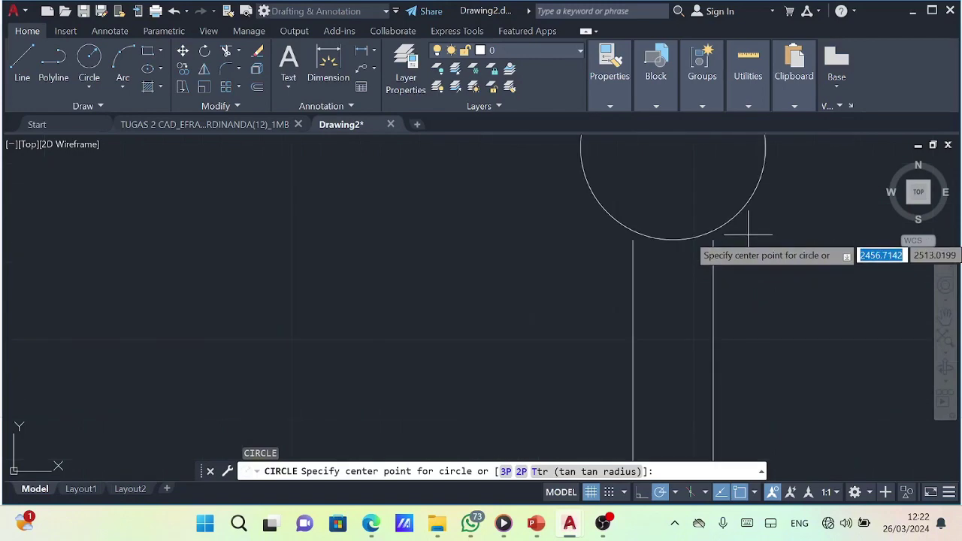
{"action": "scroll", "coordinate": [635, 229], "scroll_direction": "up", "scroll_amount": 3}
{"action": "left_click", "coordinate": [673, 314]}
{"action": "key", "text": "Escape"}
{"action": "left_click", "coordinate": [673, 316]}
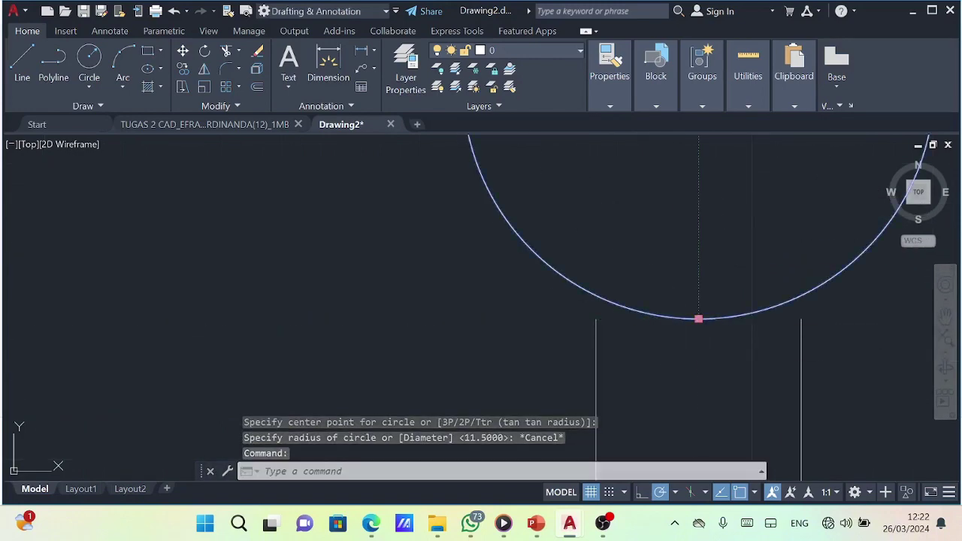
{"action": "left_click", "coordinate": [698, 319]}
{"action": "left_click", "coordinate": [601, 326]}
{"action": "scroll", "coordinate": [386, 230], "scroll_direction": "up", "scroll_amount": 3}
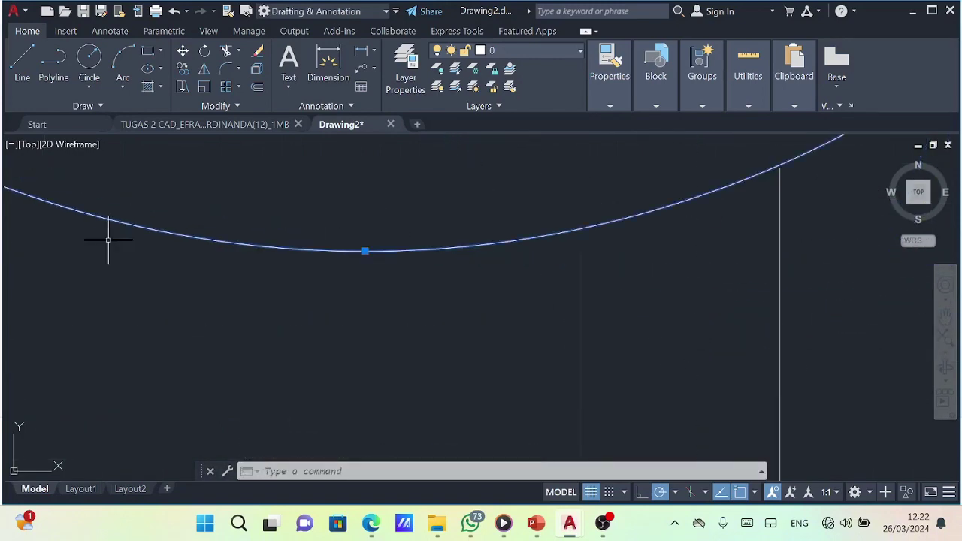
{"action": "left_click", "coordinate": [362, 251]}
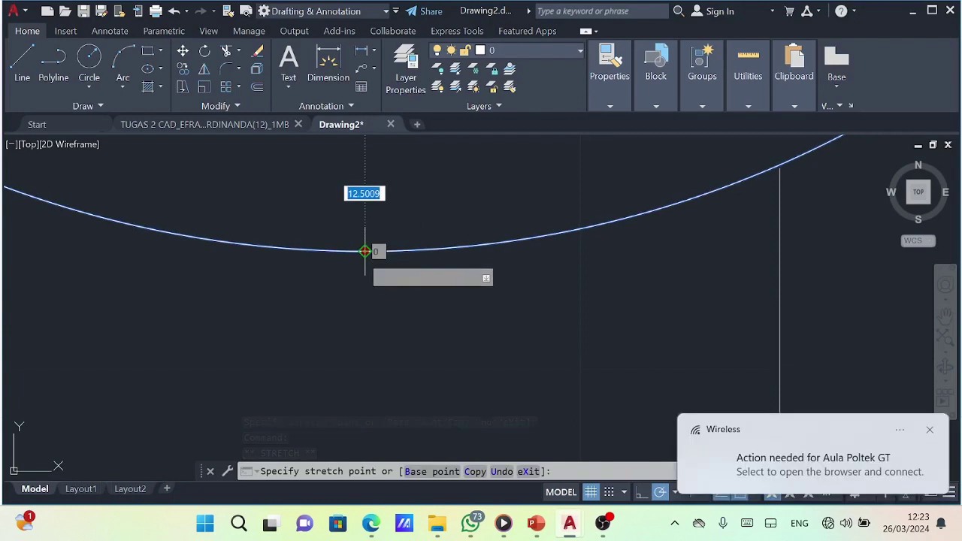
{"action": "left_click", "coordinate": [361, 254]}
- Pan and zoom out to review the whole circle and both bracket views
{"action": "scroll", "coordinate": [362, 254], "scroll_direction": "down", "scroll_amount": 3}
{"action": "left_click", "coordinate": [303, 301]}
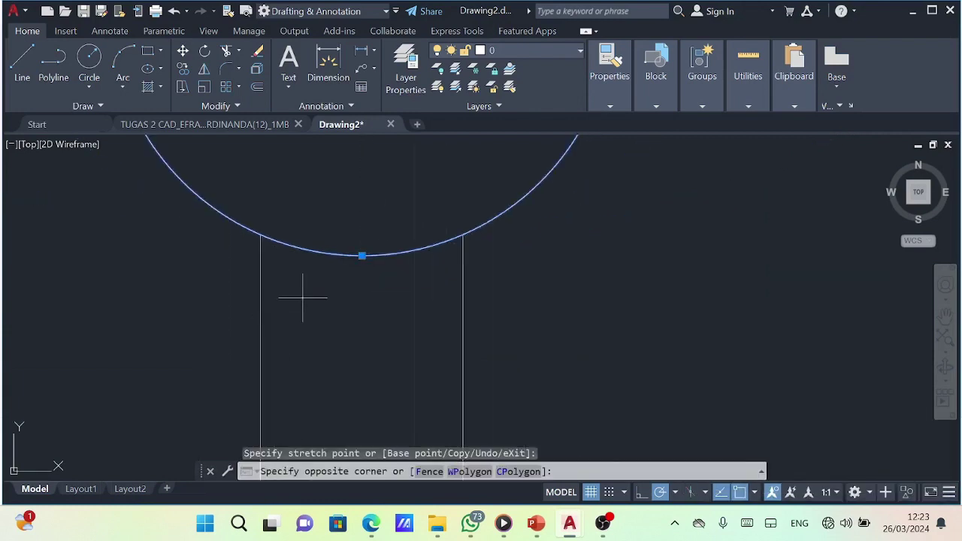
{"action": "scroll", "coordinate": [103, 243], "scroll_direction": "up", "scroll_amount": 3}
{"action": "scroll", "coordinate": [389, 263], "scroll_direction": "down", "scroll_amount": 3}
{"action": "left_click", "coordinate": [945, 310]}
{"action": "scroll", "coordinate": [780, 273], "scroll_direction": "down", "scroll_amount": 2}
{"action": "left_click_drag", "start_coordinate": [779, 273], "coordinate": [797, 444]}
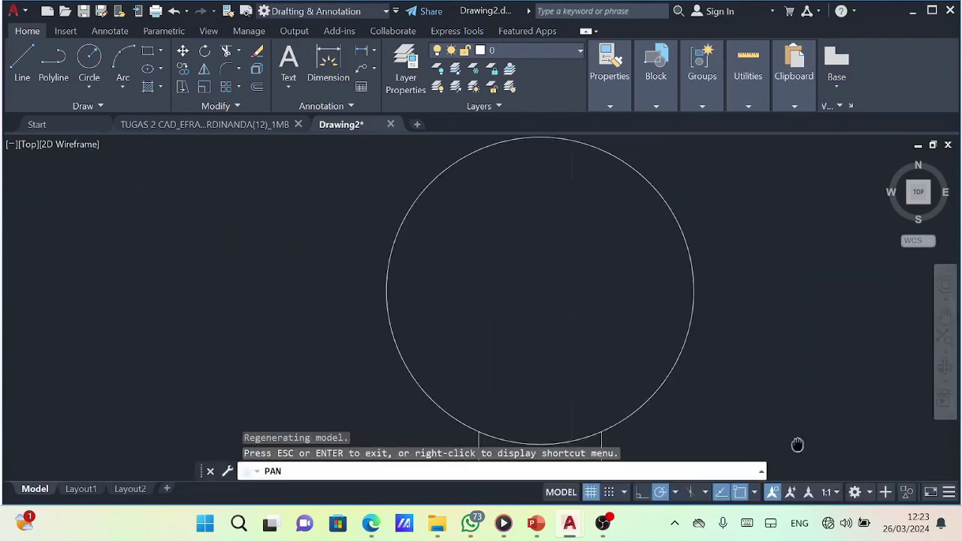
{"action": "scroll", "coordinate": [669, 305], "scroll_direction": "down", "scroll_amount": 3}
{"action": "scroll", "coordinate": [610, 341], "scroll_direction": "up", "scroll_amount": 3}
{"action": "left_click_drag", "start_coordinate": [609, 342], "coordinate": [117, 263]}
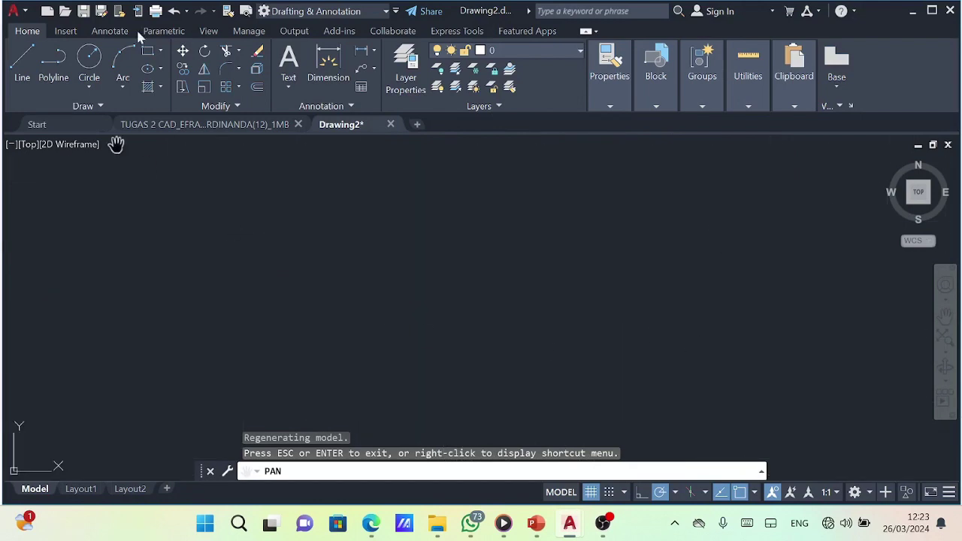
{"action": "scroll", "coordinate": [401, 251], "scroll_direction": "down", "scroll_amount": 3}
{"action": "left_click_drag", "start_coordinate": [401, 251], "coordinate": [597, 292]}
{"action": "key", "text": "Escape"}
{"action": "left_click", "coordinate": [88, 60]}
- Add a concentric 13-diameter inner circle at the top circle's centre
{"action": "left_click", "coordinate": [397, 217]}
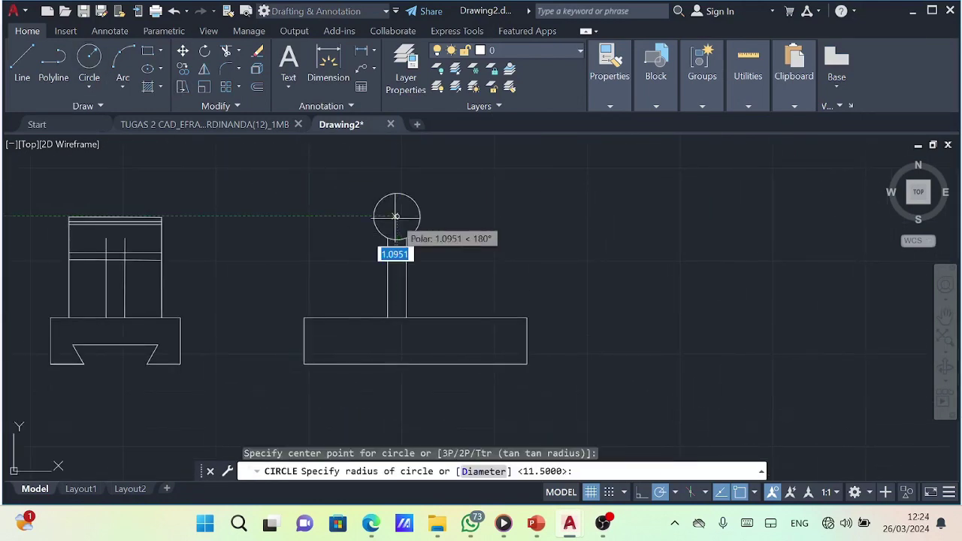
{"action": "key", "text": "Return"}
{"action": "type", "text": "13"}
{"action": "key", "text": "Return"}
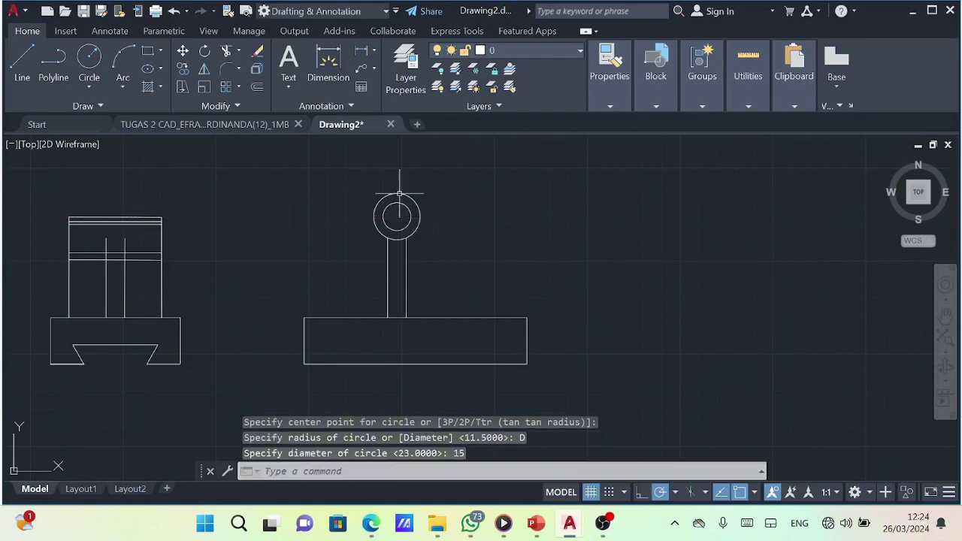
- Try starting the keyway with 2.5 and 5 unit line segments, then zoom into the circles
{"action": "left_click", "coordinate": [22, 64]}
{"action": "type", "text": "2.5"}
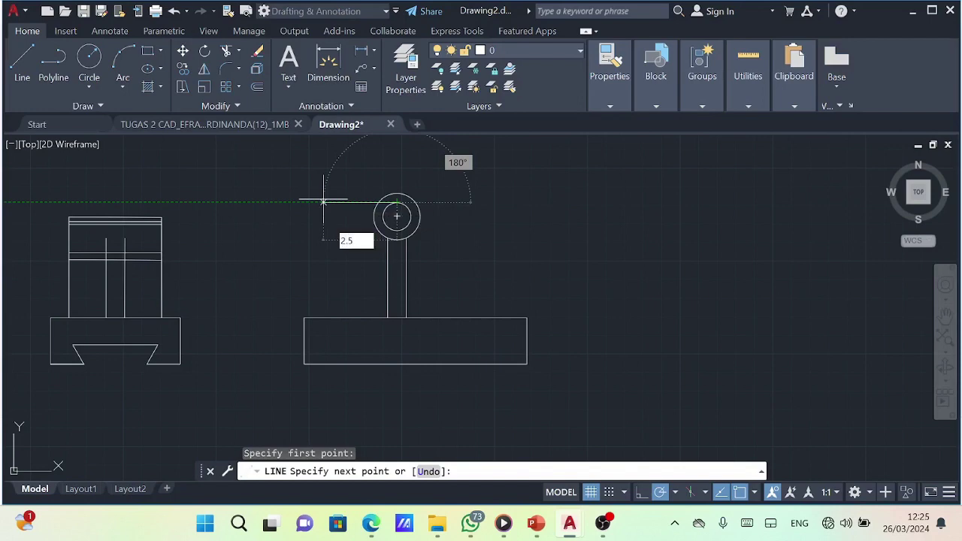
{"action": "key", "text": "Return"}
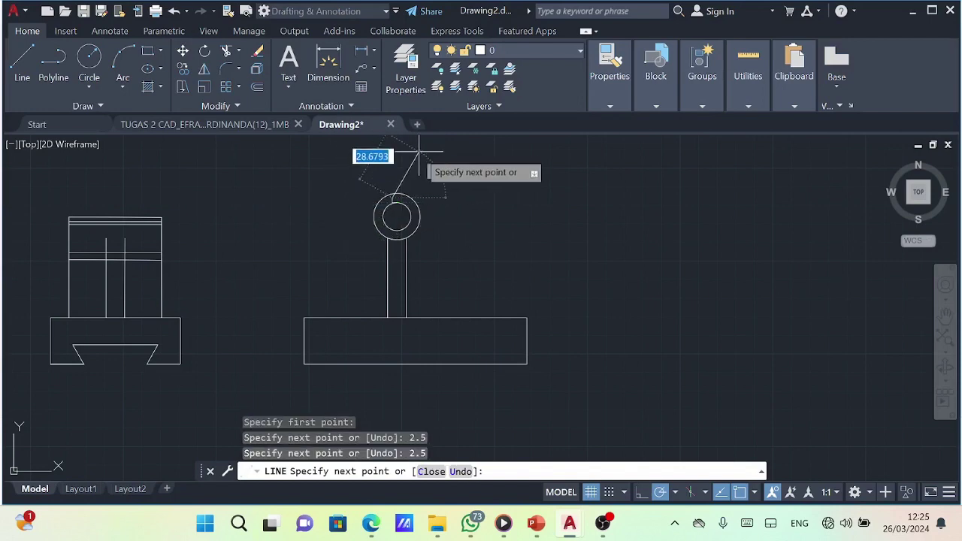
{"action": "type", "text": "5"}
{"action": "key", "text": "Return"}
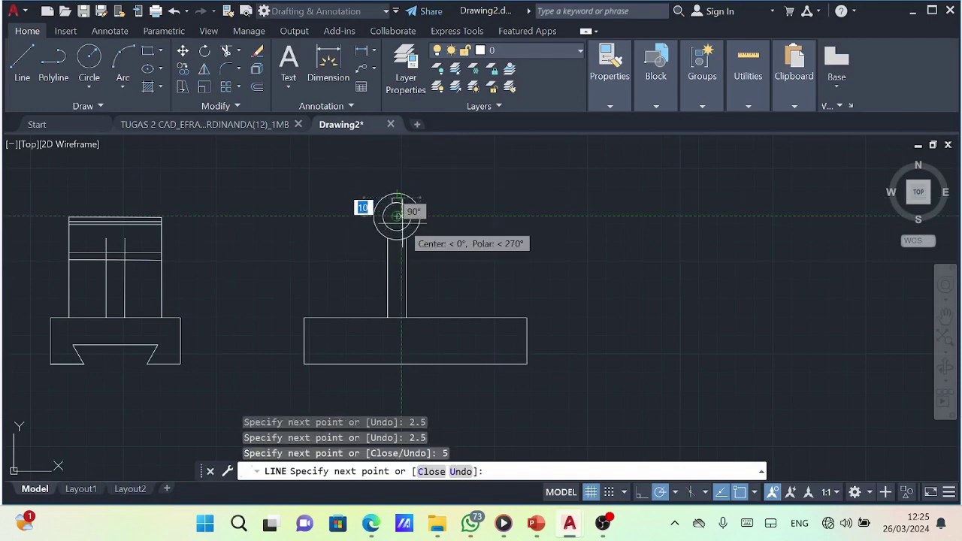
{"action": "key", "text": "Escape"}
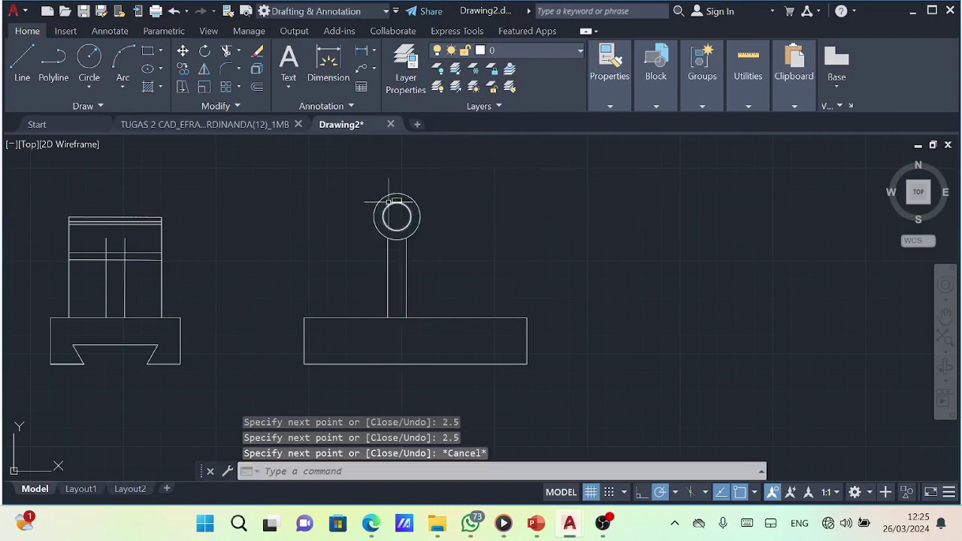
{"action": "scroll", "coordinate": [406, 252], "scroll_direction": "up", "scroll_amount": 2}
{"action": "scroll", "coordinate": [440, 296], "scroll_direction": "up", "scroll_amount": 2}
{"action": "scroll", "coordinate": [441, 296], "scroll_direction": "up", "scroll_amount": 2}
{"action": "mouse_move", "coordinate": [367, 337]}
{"action": "left_mouse_down"}
{"action": "mouse_move", "coordinate": [390, 316]}
{"action": "mouse_move", "coordinate": [713, 179]}
{"action": "left_mouse_up"}
{"action": "scroll", "coordinate": [492, 240], "scroll_direction": "up", "scroll_amount": 3}
{"action": "scroll", "coordinate": [268, 158], "scroll_direction": "up", "scroll_amount": 2}
- Restart the keyway line from the rectangle corner using a 2.5-unit offset
{"action": "type", "text": "l"}
{"action": "key", "text": "Return"}
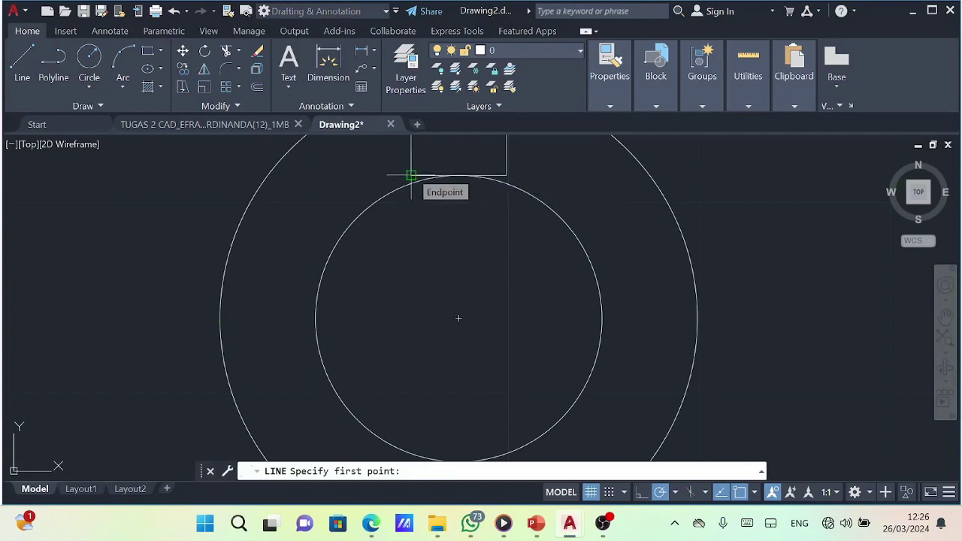
{"action": "left_click", "coordinate": [411, 181]}
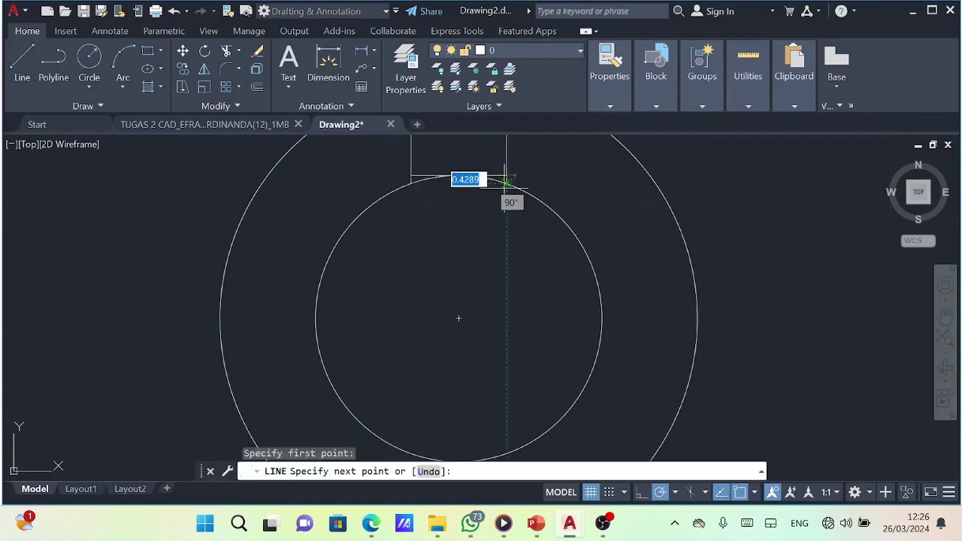
{"action": "key", "text": "Escape"}
{"action": "key", "text": "Return"}
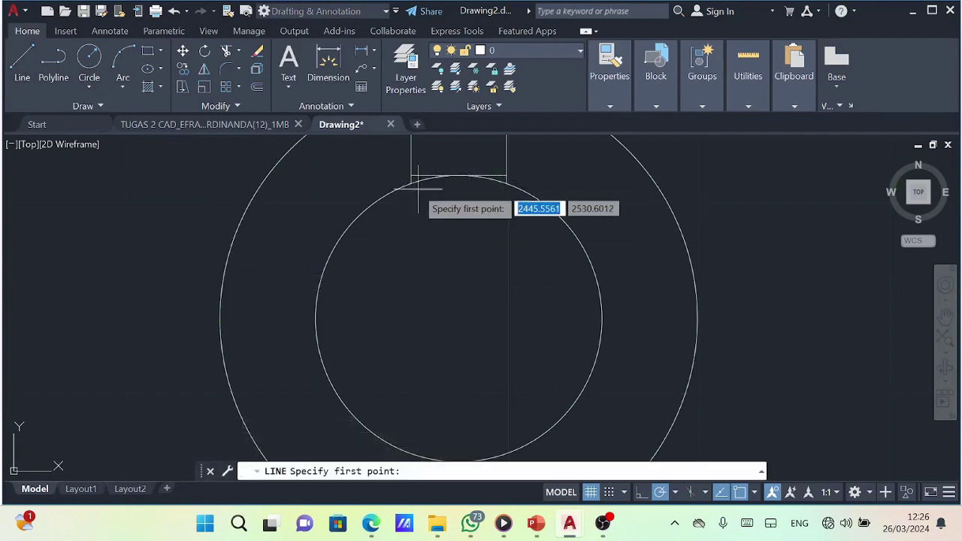
{"action": "left_click", "coordinate": [411, 181]}
{"action": "key", "text": "Escape"}
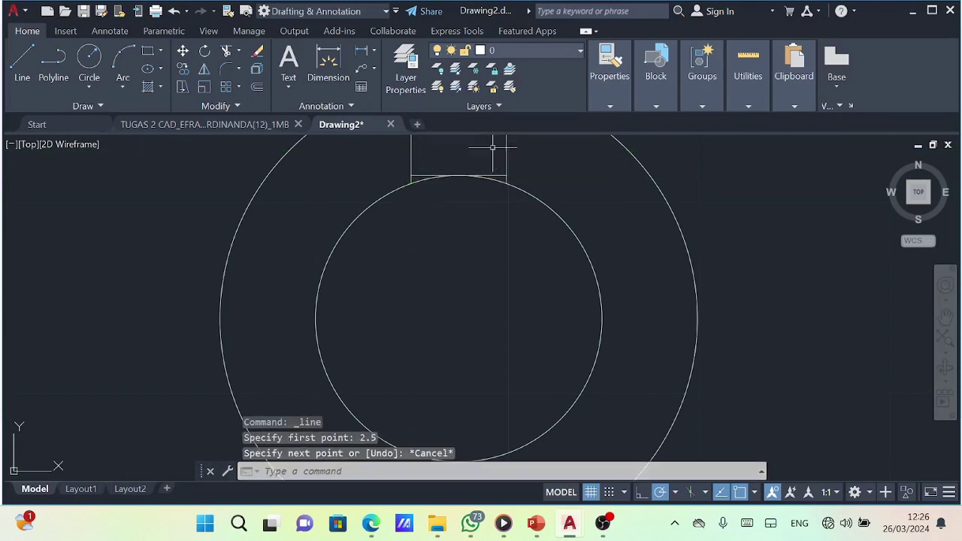
{"action": "key", "text": "Return"}
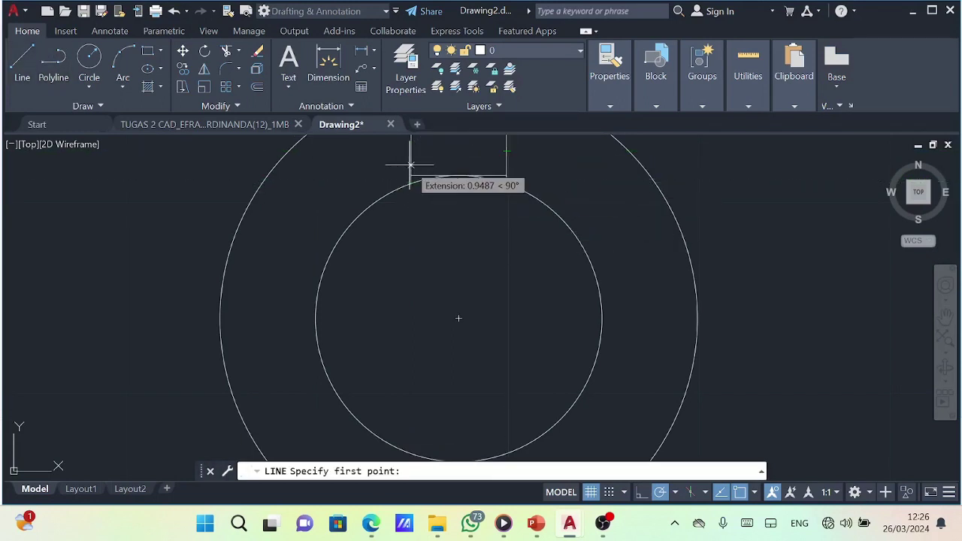
{"action": "type", "text": "2.5"}
{"action": "key", "text": "Return"}
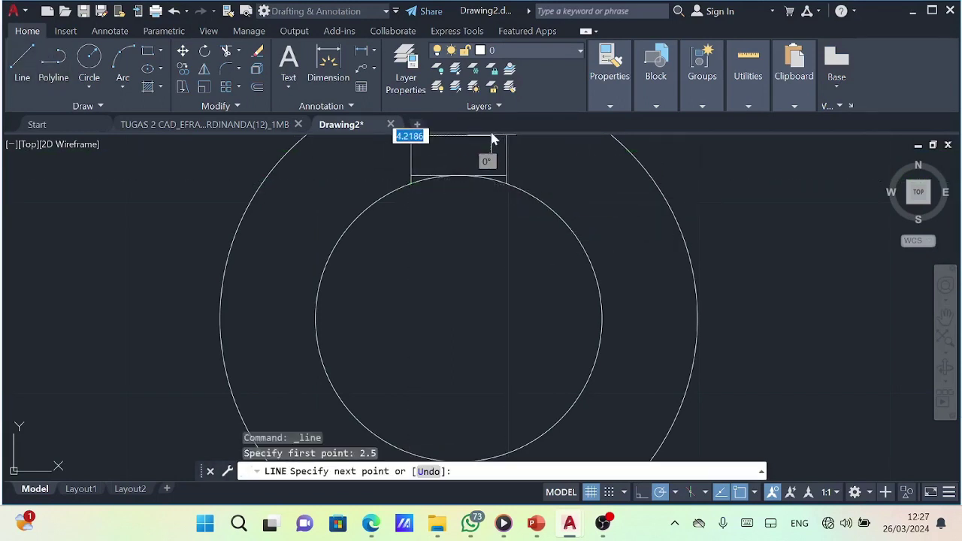
{"action": "key", "text": "Return"}
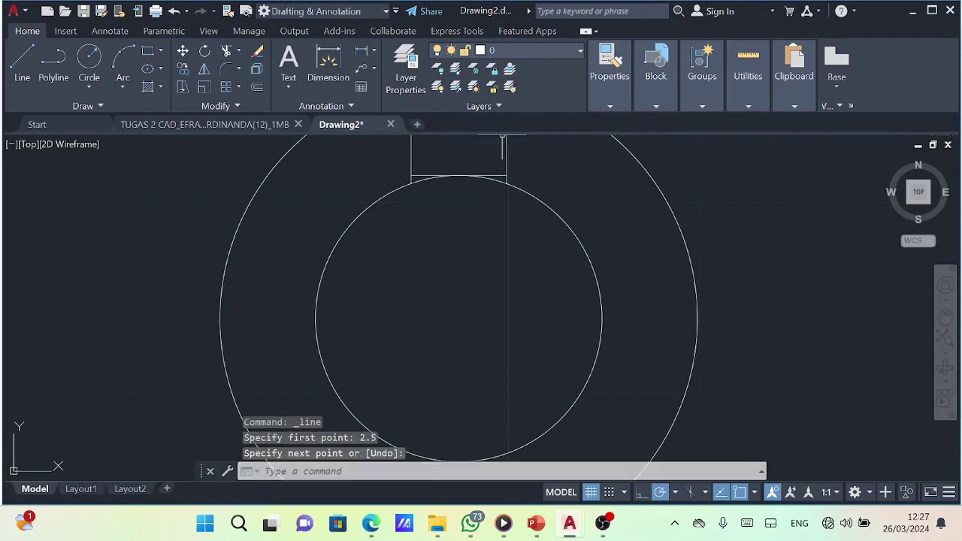
{"action": "scroll", "coordinate": [593, 262], "scroll_direction": "down", "scroll_amount": 8}
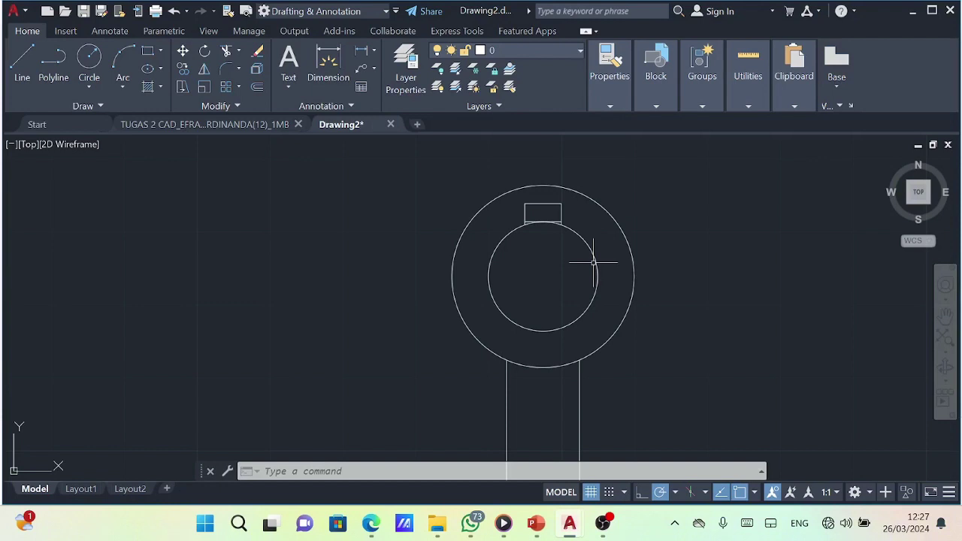
{"action": "scroll", "coordinate": [556, 163], "scroll_direction": "up", "scroll_amount": 6}
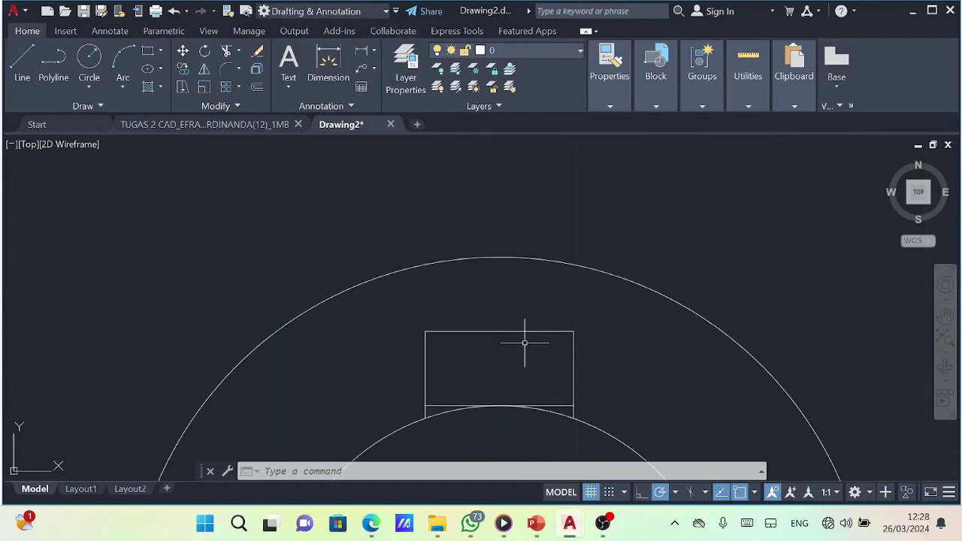
- Draw a keyway line starting at a 2.5 offset from the rectangle
{"action": "left_click", "coordinate": [34, 66]}
{"action": "type", "text": "2.5"}
{"action": "key", "text": "Return"}
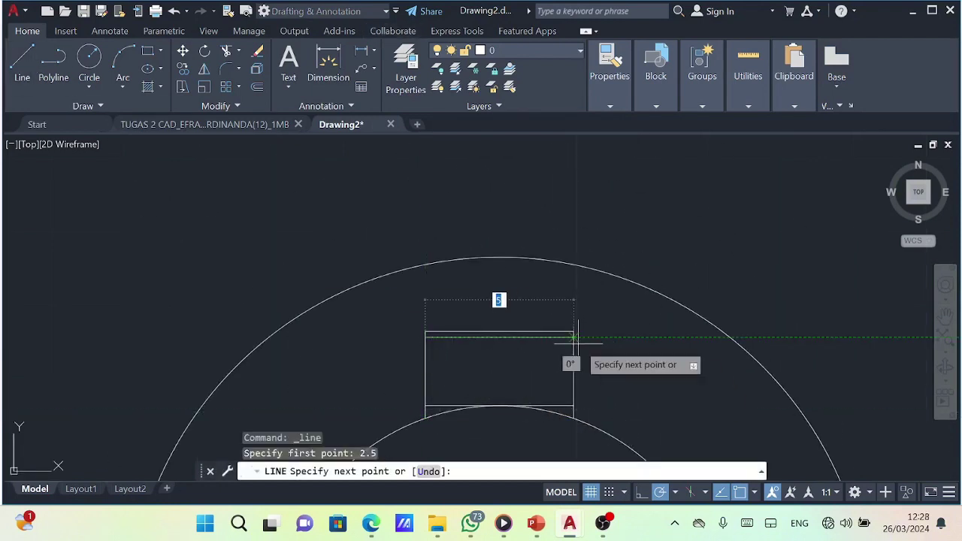
{"action": "scroll", "coordinate": [576, 338], "scroll_direction": "up", "scroll_amount": 3}
{"action": "left_click", "coordinate": [591, 349]}
{"action": "key", "text": "Escape"}
{"action": "scroll", "coordinate": [511, 328], "scroll_direction": "down", "scroll_amount": 3}
- Trim the inner circle's arc and the keyway segments into a single keyhole opening
{"action": "type", "text": "tr"}
{"action": "key", "text": "Return"}
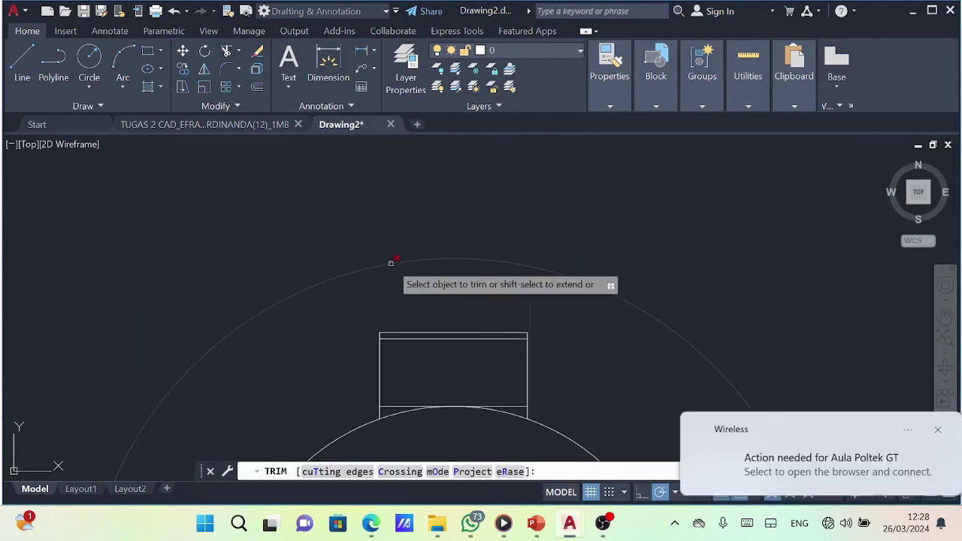
{"action": "left_click", "coordinate": [390, 263]}
{"action": "scroll", "coordinate": [573, 311], "scroll_direction": "up", "scroll_amount": 6}
{"action": "left_click_drag", "start_coordinate": [258, 338], "coordinate": [356, 349]}
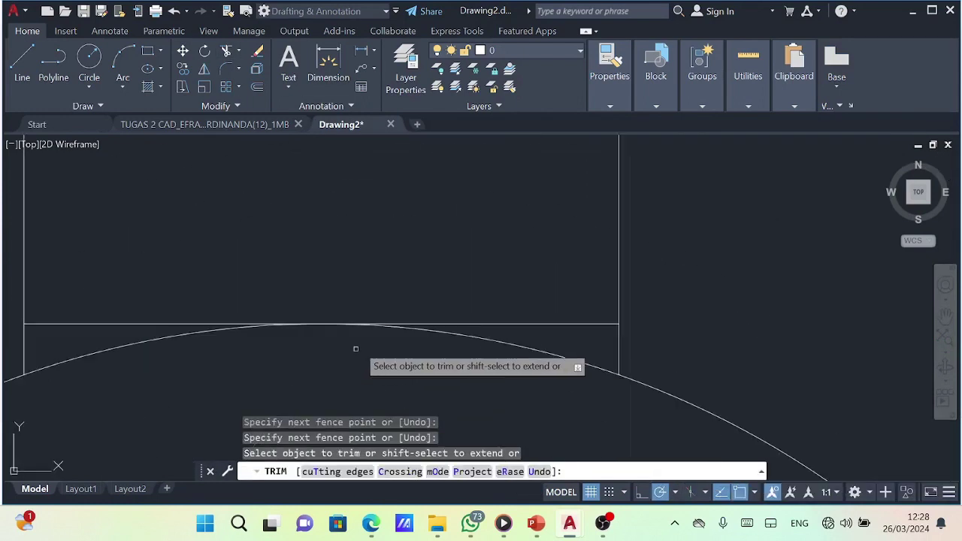
{"action": "left_click", "coordinate": [436, 325]}
{"action": "scroll", "coordinate": [481, 316], "scroll_direction": "down", "scroll_amount": 5}
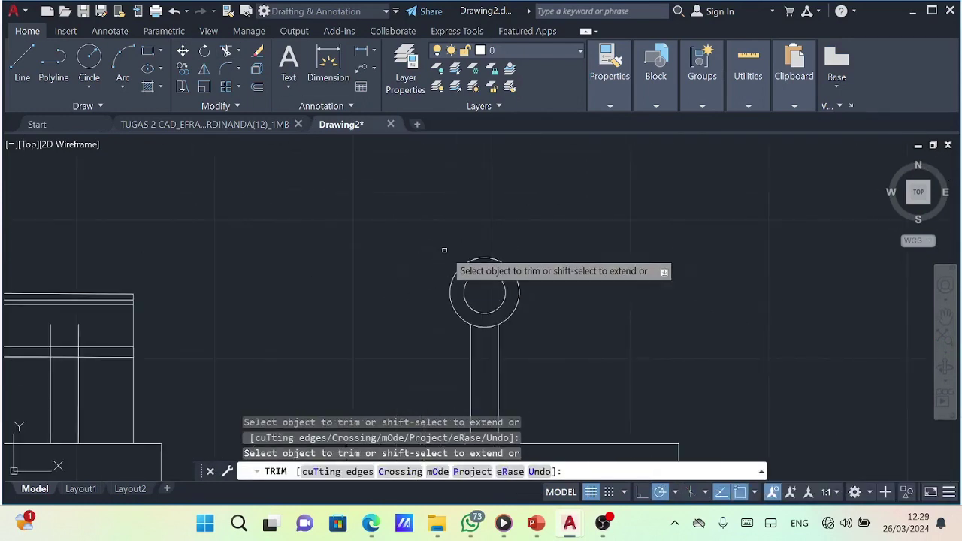
{"action": "left_click", "coordinate": [22, 64]}
{"action": "middle_click_drag", "start_coordinate": [345, 451], "coordinate": [286, 386]}
{"action": "left_click", "coordinate": [285, 382]}
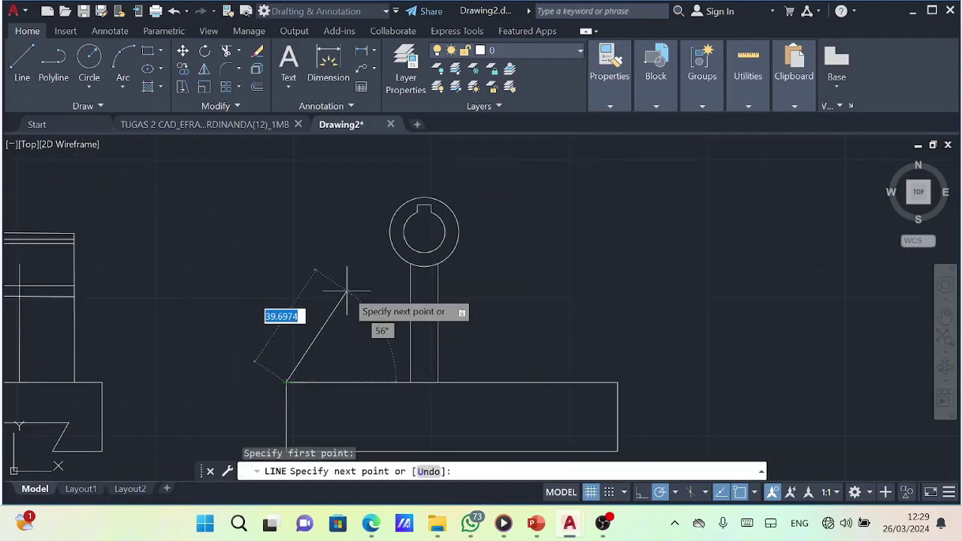
- Draw a slanted line from the base's top-left corner to the outer circle
{"action": "left_click", "coordinate": [370, 232]}
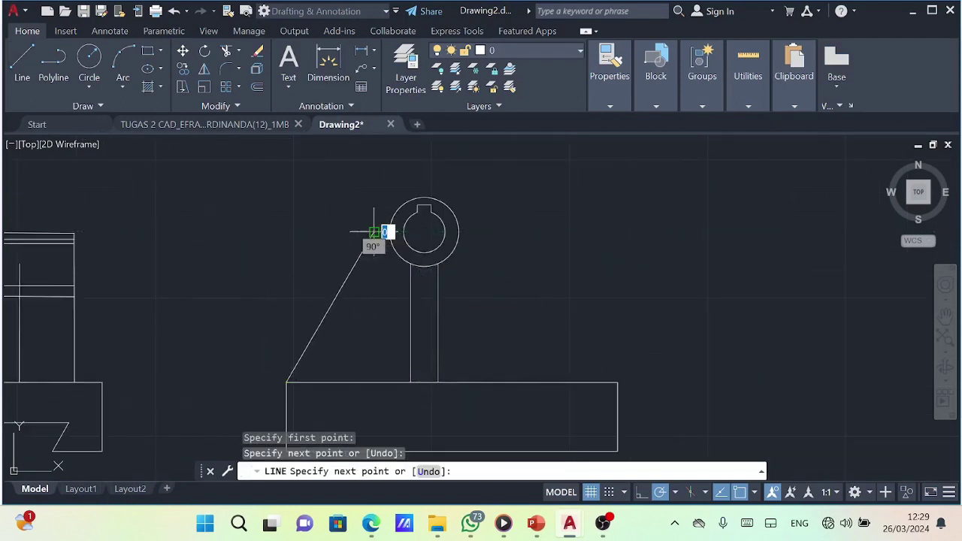
{"action": "key", "text": "Escape"}
{"action": "left_click", "coordinate": [337, 300]}
{"action": "left_click", "coordinate": [339, 307]}
- Grip-stretch the slanted line's top endpoint so it snaps onto the outer circle
{"action": "scroll", "coordinate": [380, 307], "scroll_direction": "up", "scroll_amount": 2}
{"action": "left_click", "coordinate": [336, 357]}
{"action": "key", "text": "Escape"}
{"action": "scroll", "coordinate": [455, 266], "scroll_direction": "up", "scroll_amount": 3}
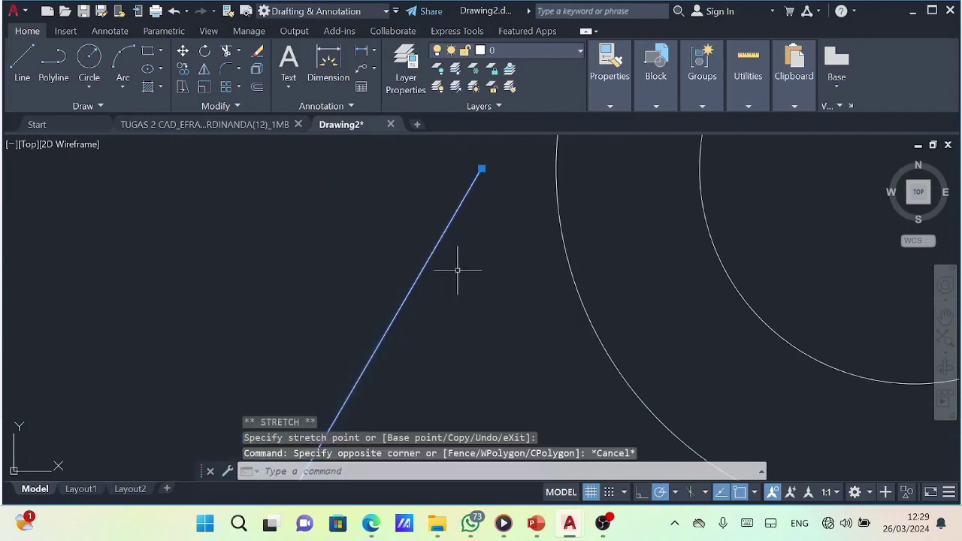
{"action": "left_click", "coordinate": [484, 169]}
{"action": "left_click", "coordinate": [543, 176]}
{"action": "scroll", "coordinate": [445, 304], "scroll_direction": "down", "scroll_amount": 3}
{"action": "scroll", "coordinate": [451, 308], "scroll_direction": "up", "scroll_amount": 4}
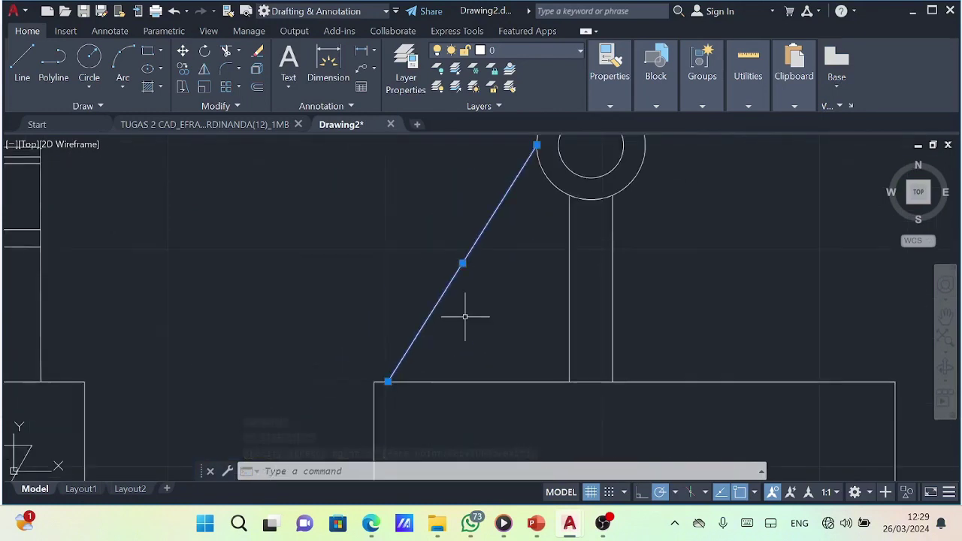
{"action": "scroll", "coordinate": [348, 203], "scroll_direction": "down", "scroll_amount": 2}
{"action": "key", "text": "Escape"}
{"action": "scroll", "coordinate": [451, 264], "scroll_direction": "up", "scroll_amount": 5}
{"action": "scroll", "coordinate": [450, 263], "scroll_direction": "down", "scroll_amount": 6}
- Mirror the slanted rib about a vertical axis through the circle centre, keeping the original
{"action": "left_click", "coordinate": [204, 68]}
{"action": "left_click", "coordinate": [395, 266]}
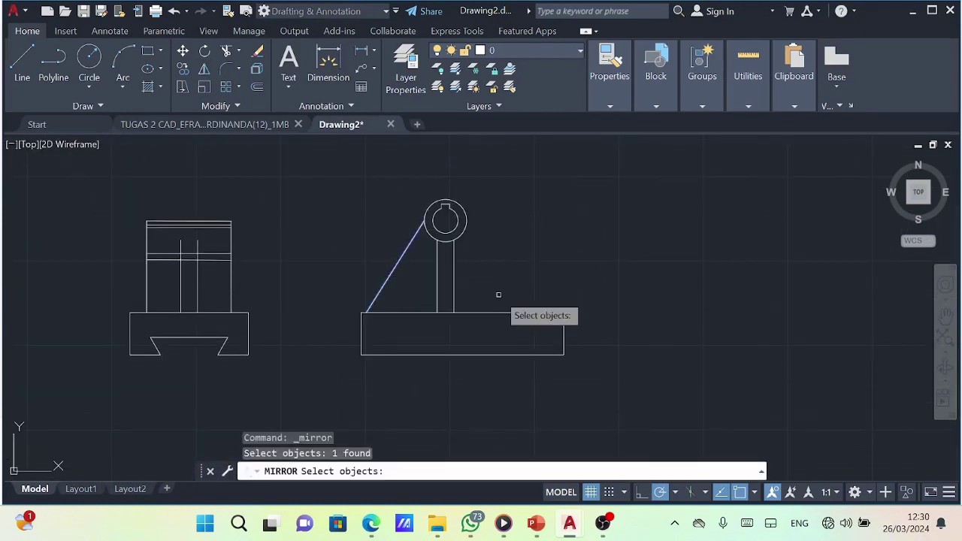
{"action": "key", "text": "Return"}
{"action": "left_click", "coordinate": [446, 240]}
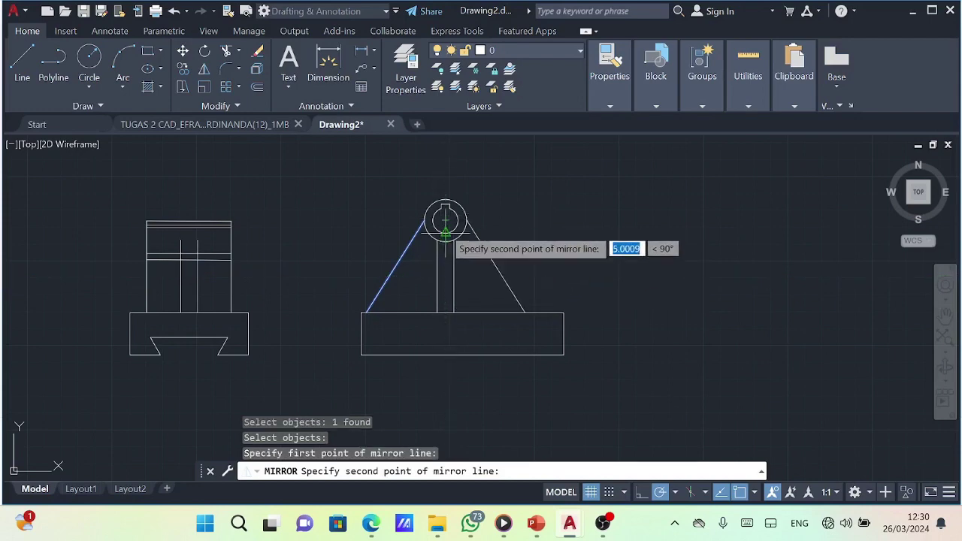
{"action": "left_click", "coordinate": [444, 312]}
{"action": "key", "text": "Return"}
{"action": "left_click", "coordinate": [369, 262]}
{"action": "key", "text": "Escape"}
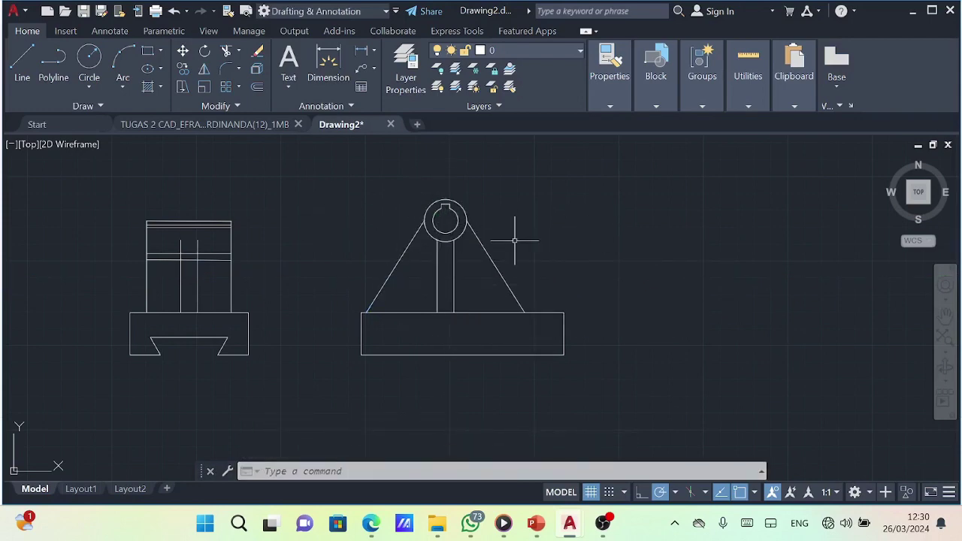
{"action": "scroll", "coordinate": [515, 241], "scroll_direction": "down", "scroll_amount": 2}
{"action": "key", "text": "l"}
{"action": "key", "text": "Return"}
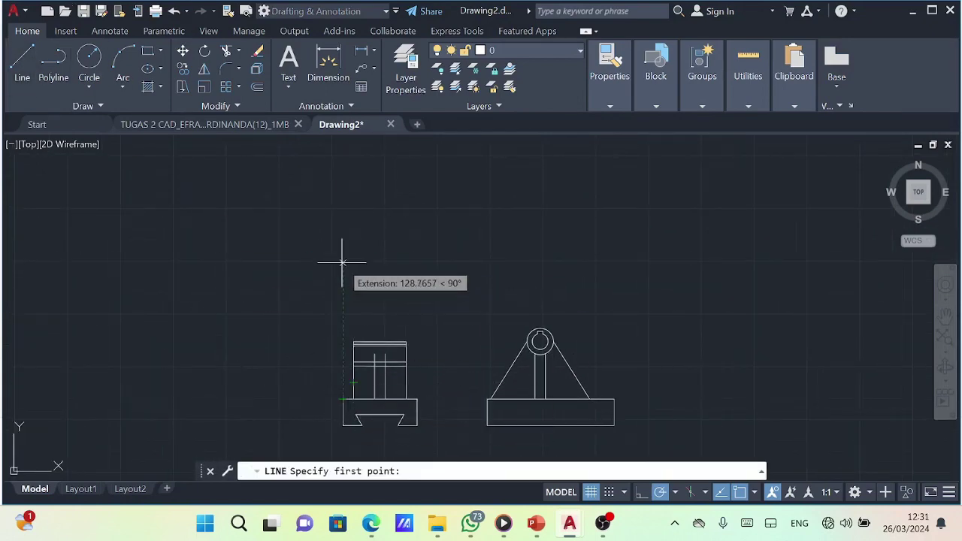
- Draw the top-view outline above the side view with 120-unit vertical edges and a 70-unit top edge
{"action": "left_click", "coordinate": [342, 263]}
{"action": "type", "text": "12"}
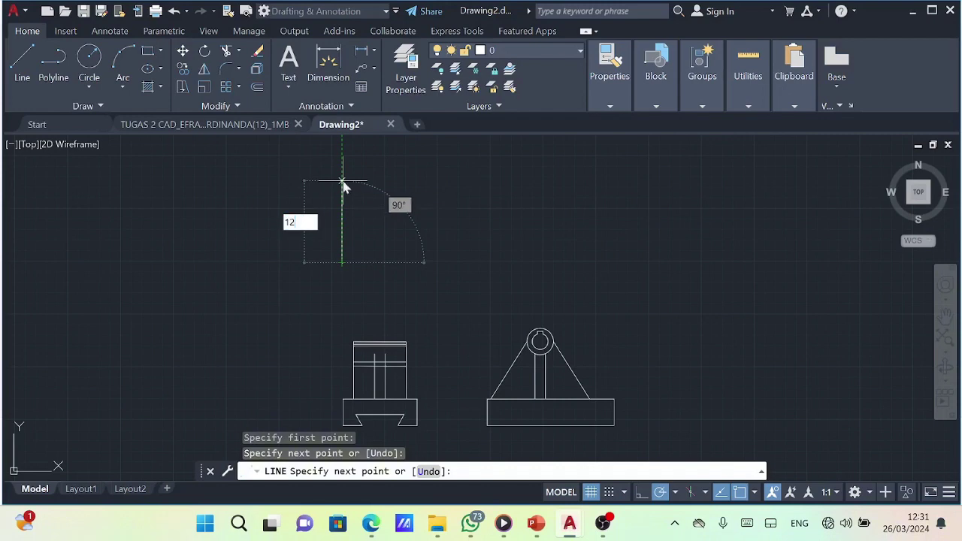
{"action": "type", "text": "0"}
{"action": "key", "text": "Return"}
{"action": "scroll", "coordinate": [431, 160], "scroll_direction": "down", "scroll_amount": 2}
{"action": "type", "text": "7"}
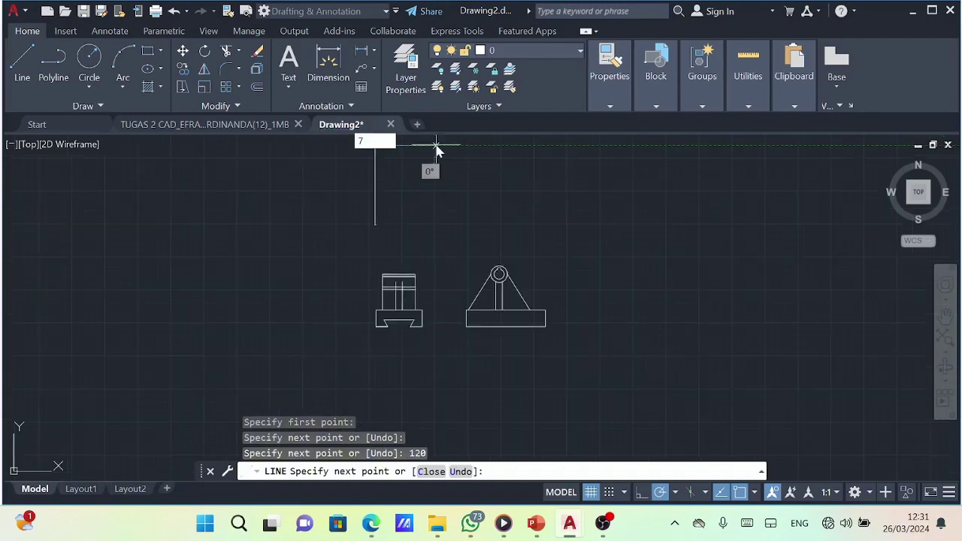
{"action": "type", "text": "0"}
{"action": "key", "text": "Return"}
{"action": "type", "text": "120"}
{"action": "key", "text": "Return"}
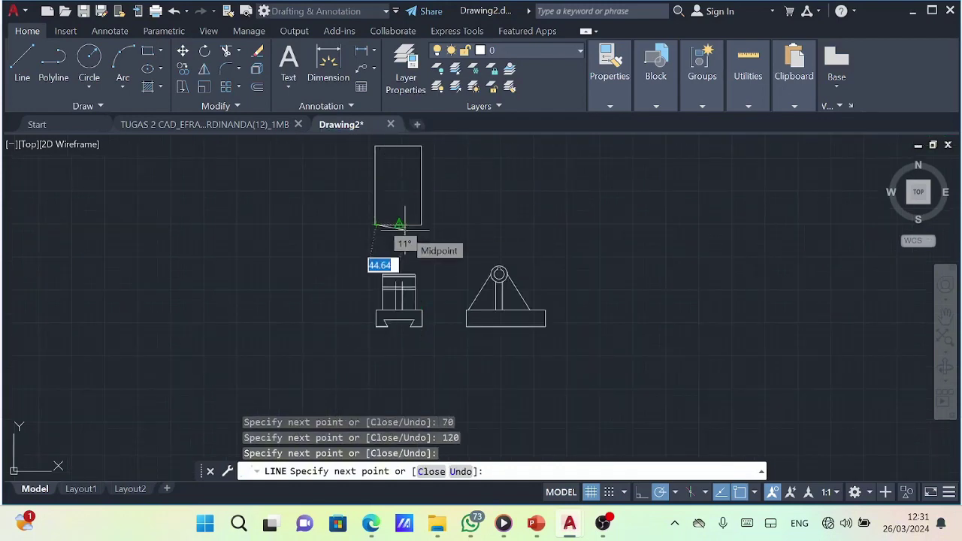
{"action": "key", "text": "Escape"}
- Draw two 40-unit inner vertical lines up from the bottom edge, offset 5 and 10 units
{"action": "scroll", "coordinate": [434, 273], "scroll_direction": "up", "scroll_amount": 4}
{"action": "key", "text": "Return"}
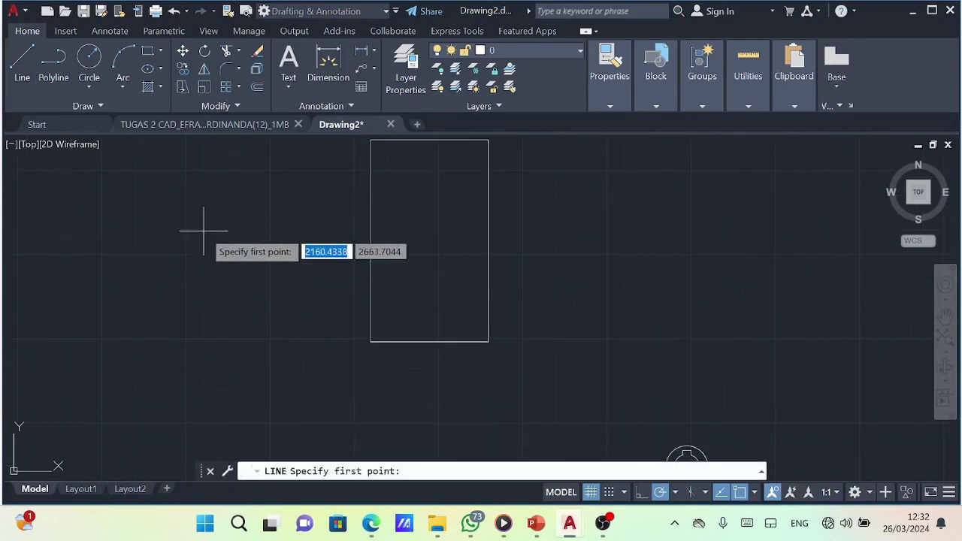
{"action": "type", "text": "5"}
{"action": "key", "text": "Return"}
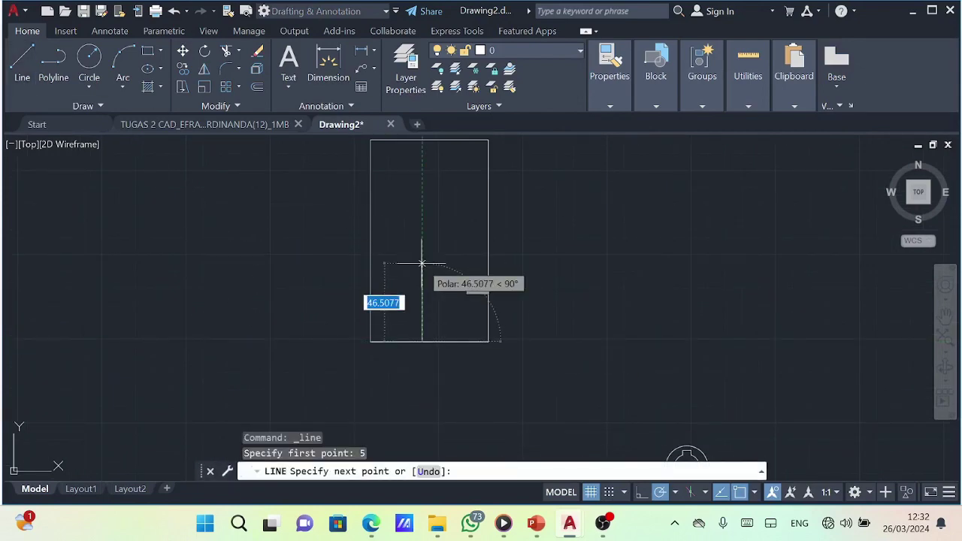
{"action": "type", "text": "40"}
{"action": "key", "text": "Return"}
{"action": "key", "text": "Escape"}
{"action": "key", "text": "Return"}
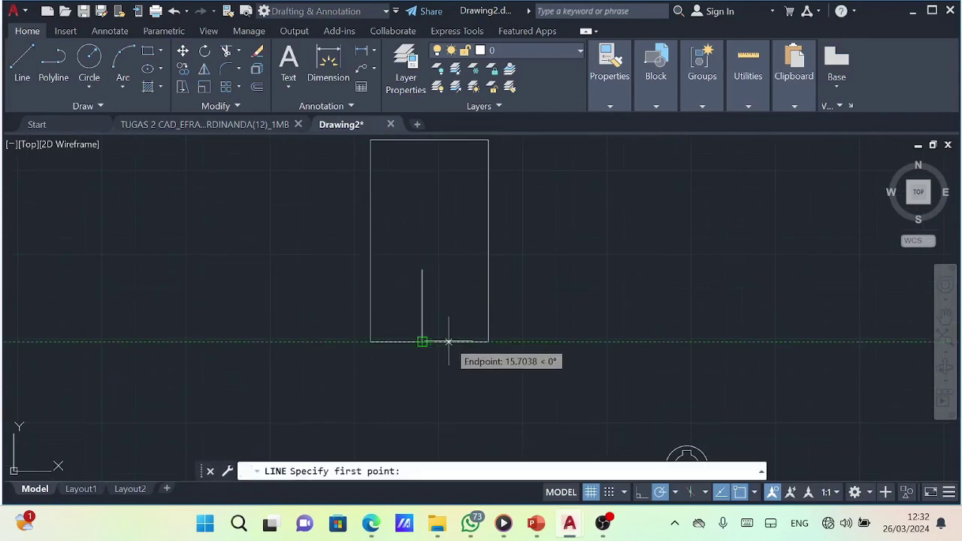
{"action": "type", "text": "10"}
{"action": "key", "text": "Return"}
{"action": "type", "text": "40"}
{"action": "key", "text": "Return"}
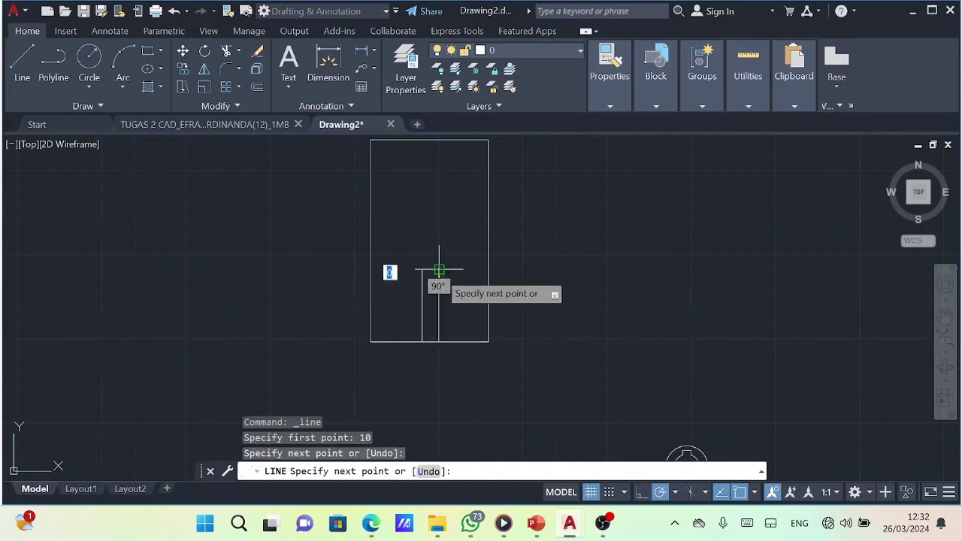
{"action": "key", "text": "Escape"}
{"action": "scroll", "coordinate": [466, 305], "scroll_direction": "up", "scroll_amount": 2}
{"action": "scroll", "coordinate": [435, 301], "scroll_direction": "up", "scroll_amount": 2}
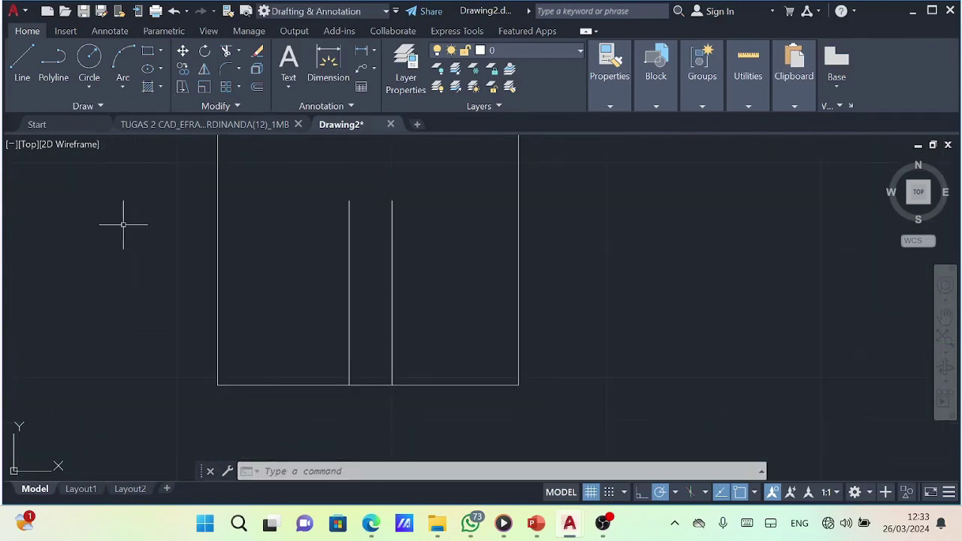
- Try linear dimensions along the rectangle's bottom edge, cancelling each one
{"action": "left_click", "coordinate": [362, 52]}
{"action": "left_click", "coordinate": [392, 385]}
{"action": "left_click", "coordinate": [518, 385]}
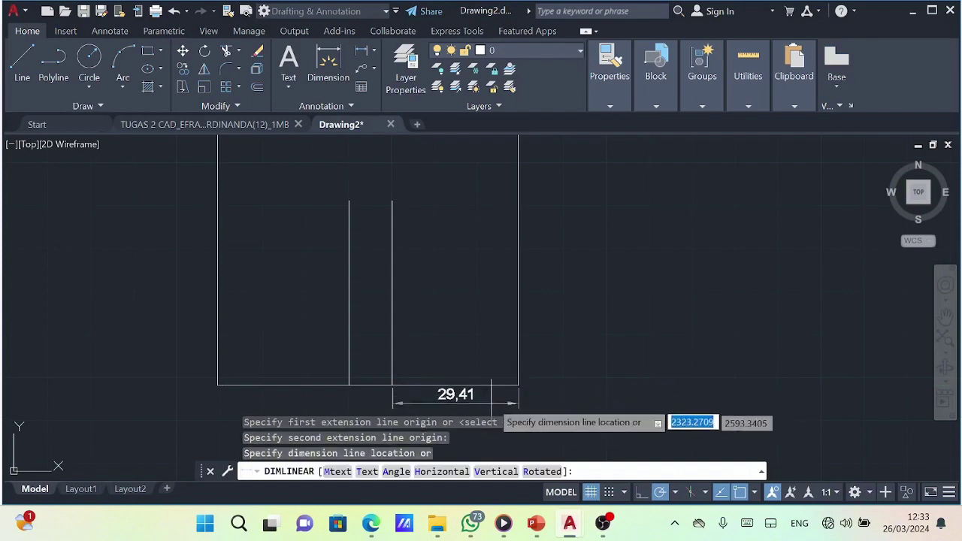
{"action": "key", "text": "Escape"}
{"action": "left_click", "coordinate": [326, 61]}
{"action": "left_click", "coordinate": [217, 385]}
{"action": "left_click", "coordinate": [349, 385]}
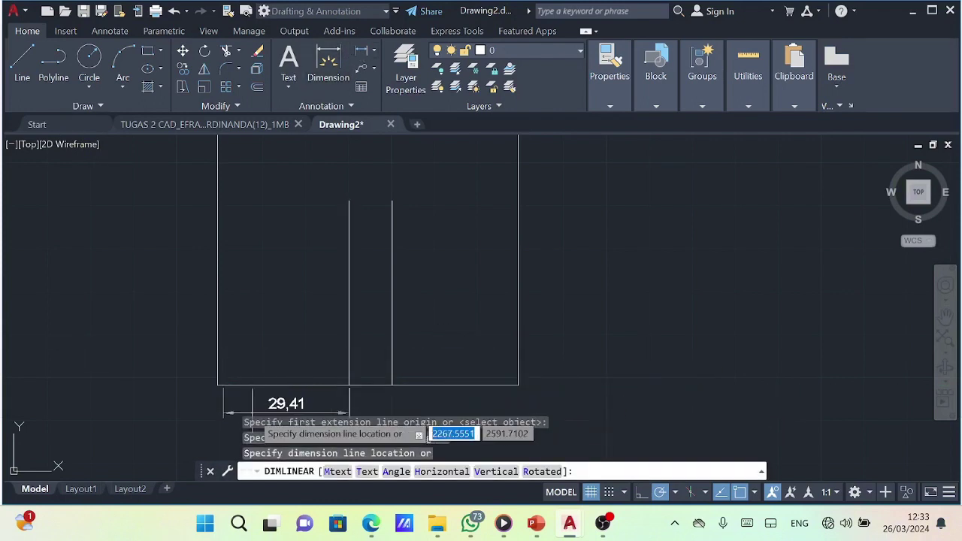
{"action": "key", "text": "Escape"}
- Discard a stray line and another trial dimension from the bottom-left corner
{"action": "left_click", "coordinate": [15, 54]}
{"action": "left_click", "coordinate": [217, 385]}
{"action": "left_click", "coordinate": [350, 384]}
{"action": "key", "text": "Escape"}
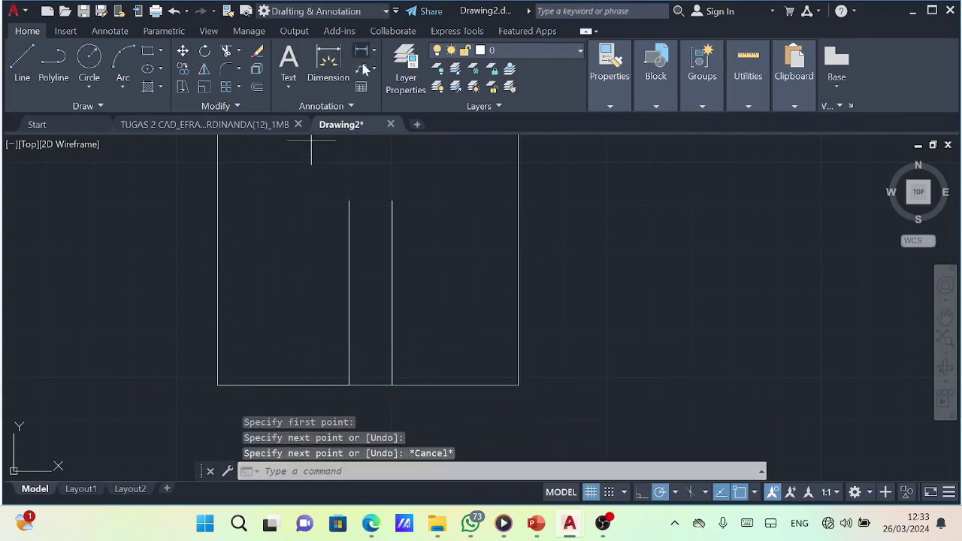
{"action": "left_click", "coordinate": [328, 63]}
{"action": "left_click", "coordinate": [219, 384]}
{"action": "left_click", "coordinate": [350, 384]}
{"action": "key", "text": "Escape"}
- Erase both inner vertical lines with ERASE
{"action": "type", "text": "e"}
{"action": "key", "text": "Return"}
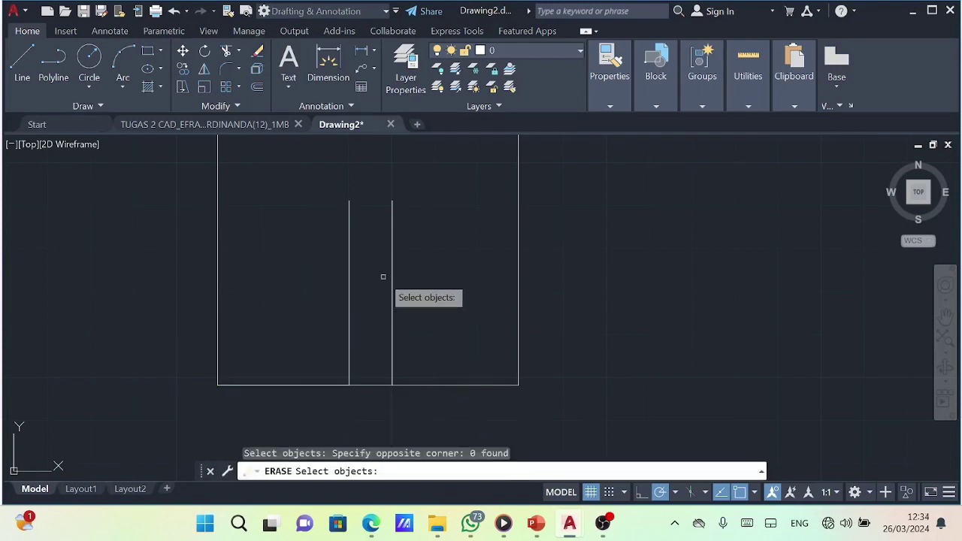
{"action": "left_click", "coordinate": [391, 286]}
{"action": "left_click", "coordinate": [349, 285]}
{"action": "key", "text": "Return"}
- Redraw the first inner vertical line using a typed 49-unit offset
{"action": "left_click", "coordinate": [23, 60]}
{"action": "type", "text": "5"}
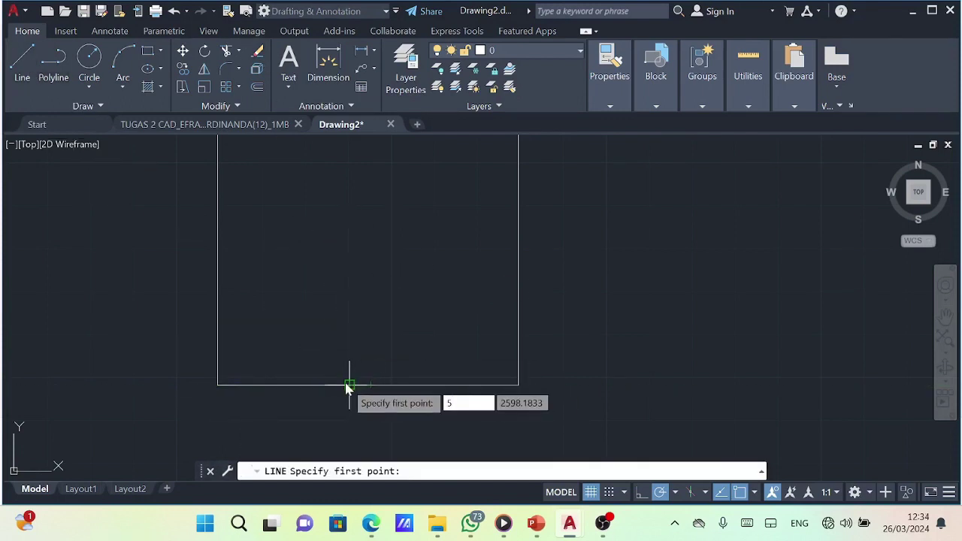
{"action": "key", "text": "Return"}
{"action": "key", "text": "Escape"}
{"action": "key", "text": "Return"}
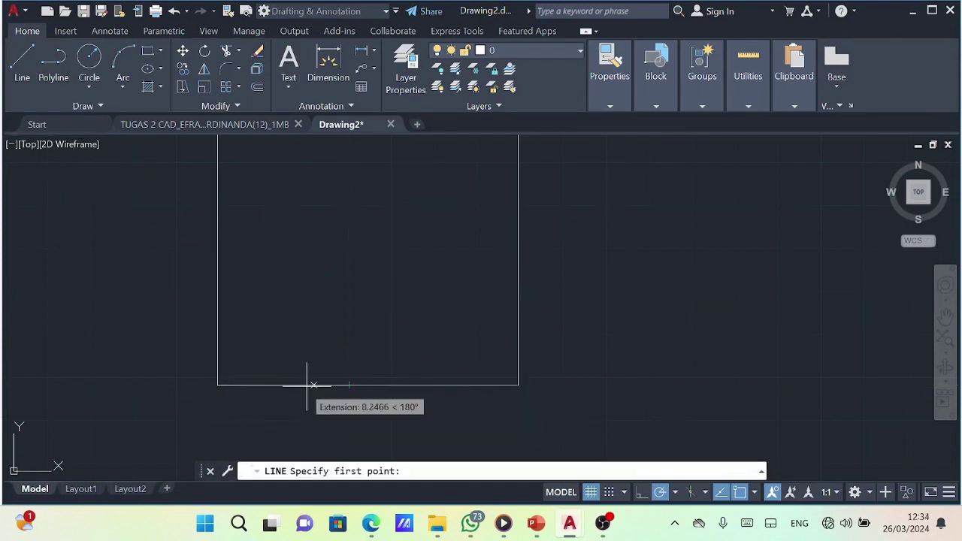
{"action": "key", "text": "Return"}
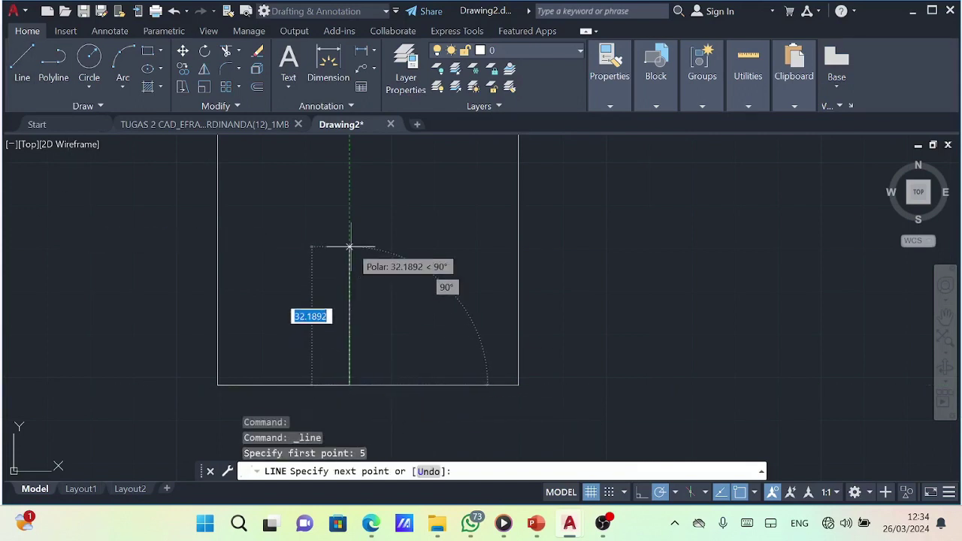
{"action": "type", "text": "49"}
{"action": "key", "text": "Return"}
{"action": "key", "text": "Return"}
{"action": "key", "text": "Return"}
{"action": "type", "text": "10"}
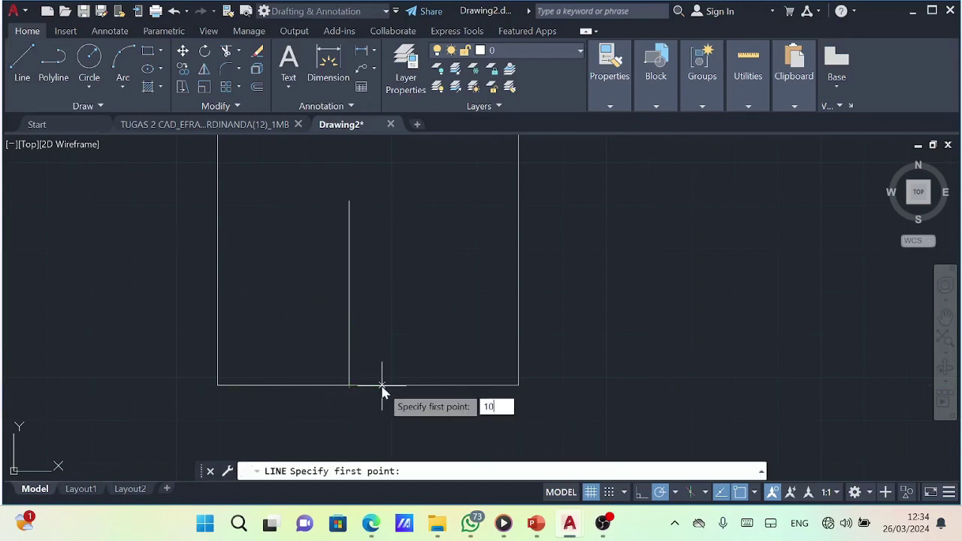
{"action": "key", "text": "Return"}
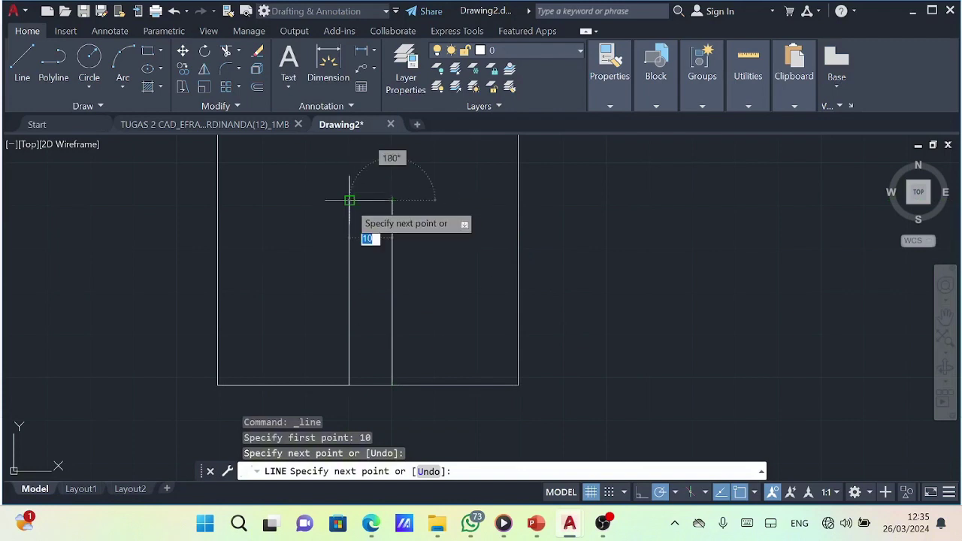
- Start a width dimension from the rectangle's bottom-left corner, then cancel it
{"action": "key", "text": "Escape"}
{"action": "left_click", "coordinate": [362, 50]}
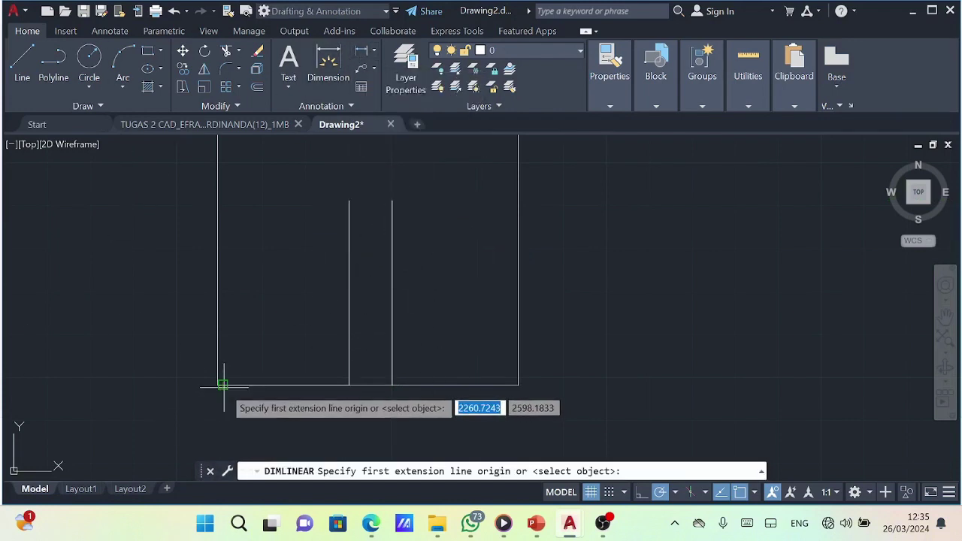
{"action": "left_click", "coordinate": [224, 385]}
{"action": "left_click", "coordinate": [321, 387]}
{"action": "key", "text": "Escape"}
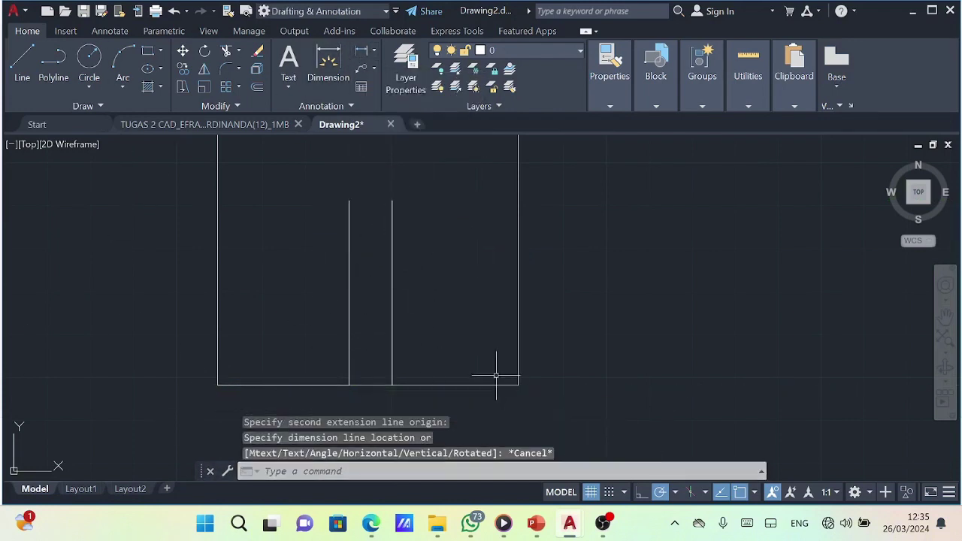
- Pan and zoom so the top-view rectangle fills the screen, abandoning a started line
{"action": "scroll", "coordinate": [310, 260], "scroll_direction": "down", "scroll_amount": 8}
{"action": "scroll", "coordinate": [323, 286], "scroll_direction": "up", "scroll_amount": 4}
{"action": "middle_click_drag", "start_coordinate": [335, 276], "coordinate": [328, 314]}
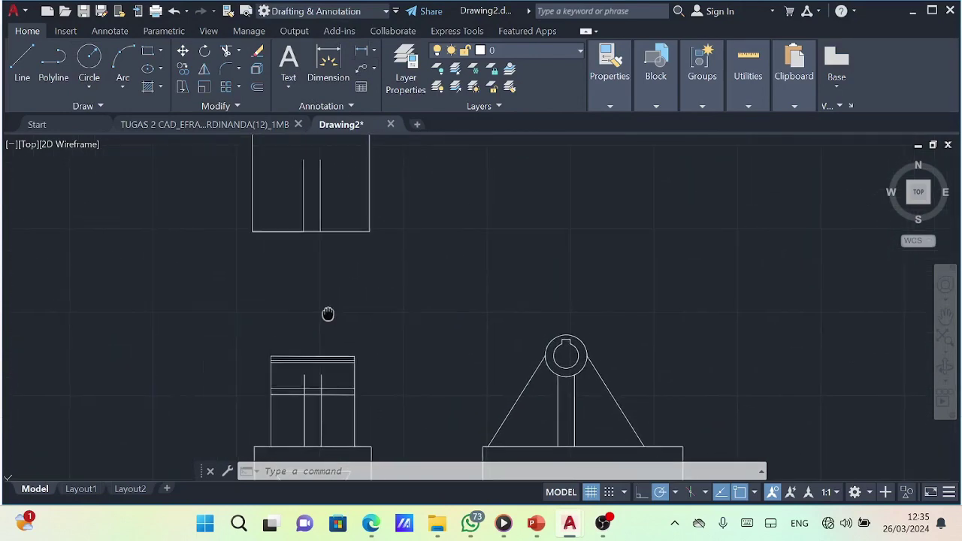
{"action": "scroll", "coordinate": [328, 314], "scroll_direction": "up", "scroll_amount": 2}
{"action": "scroll", "coordinate": [311, 346], "scroll_direction": "down", "scroll_amount": 2}
{"action": "key", "text": "l"}
{"action": "key", "text": "Return"}
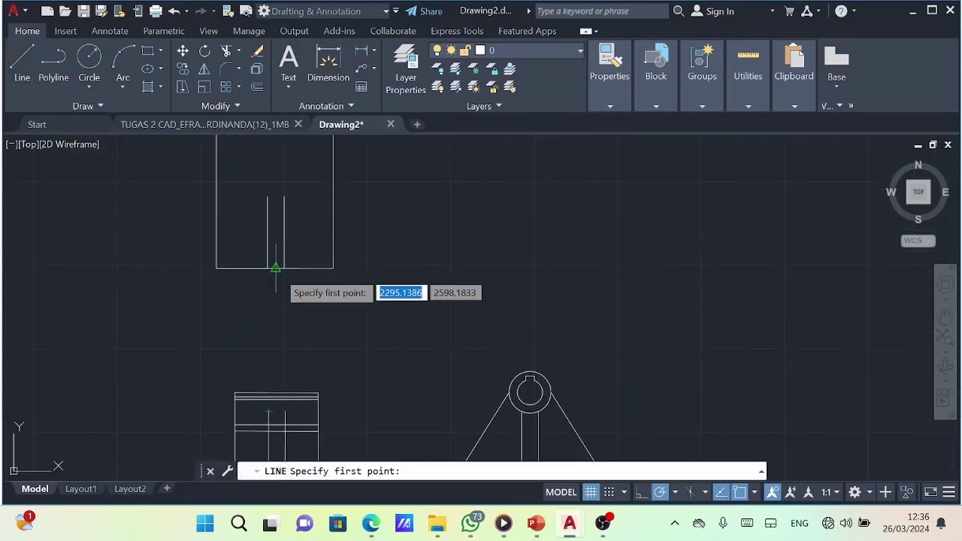
{"action": "key", "text": "Escape"}
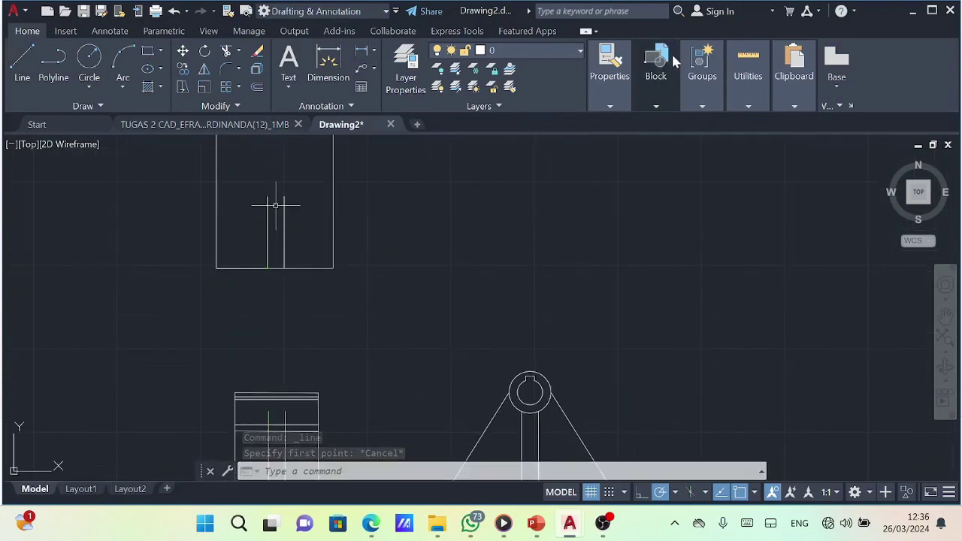
{"action": "scroll", "coordinate": [406, 188], "scroll_direction": "up", "scroll_amount": 2}
{"action": "middle_click_drag", "start_coordinate": [449, 291], "coordinate": [495, 429]}
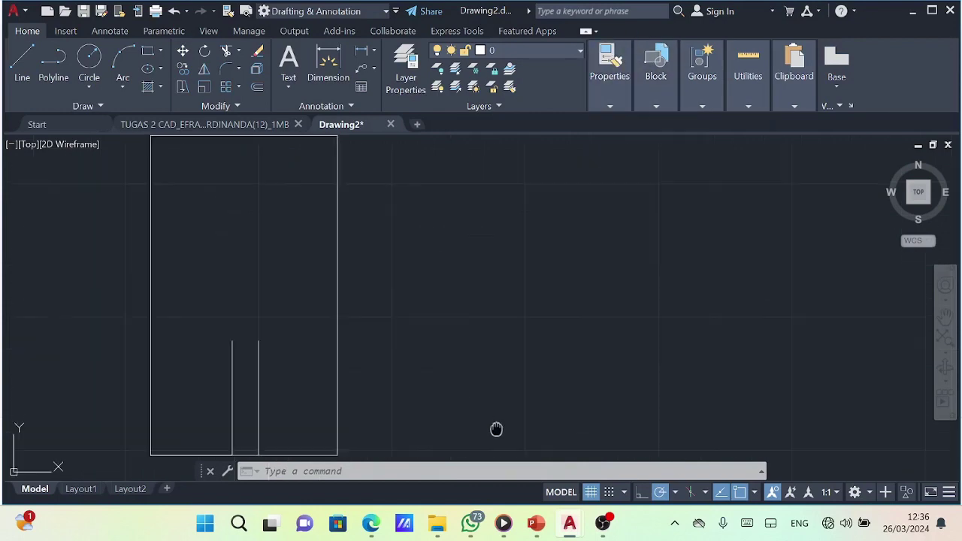
{"action": "scroll", "coordinate": [599, 312], "scroll_direction": "down", "scroll_amount": 2}
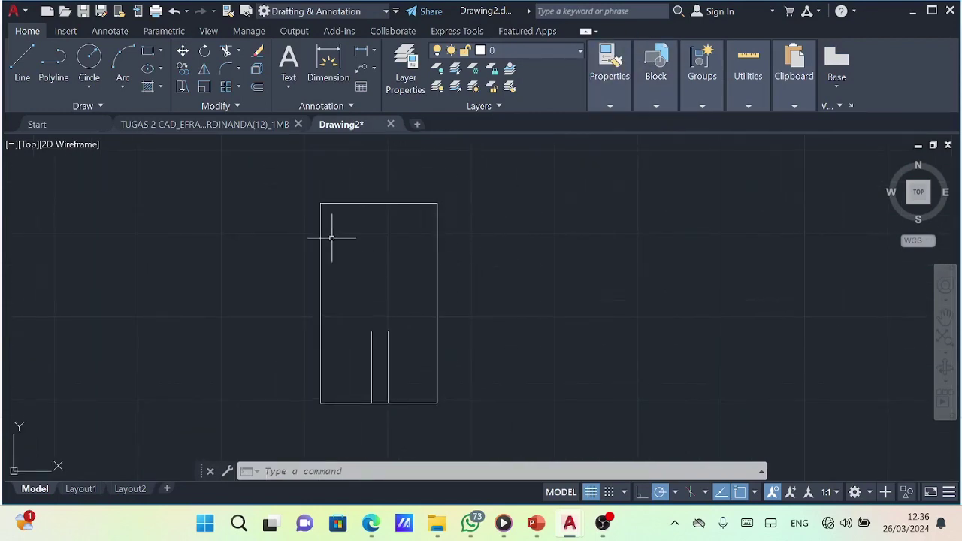
{"action": "scroll", "coordinate": [406, 364], "scroll_direction": "up", "scroll_amount": 2}
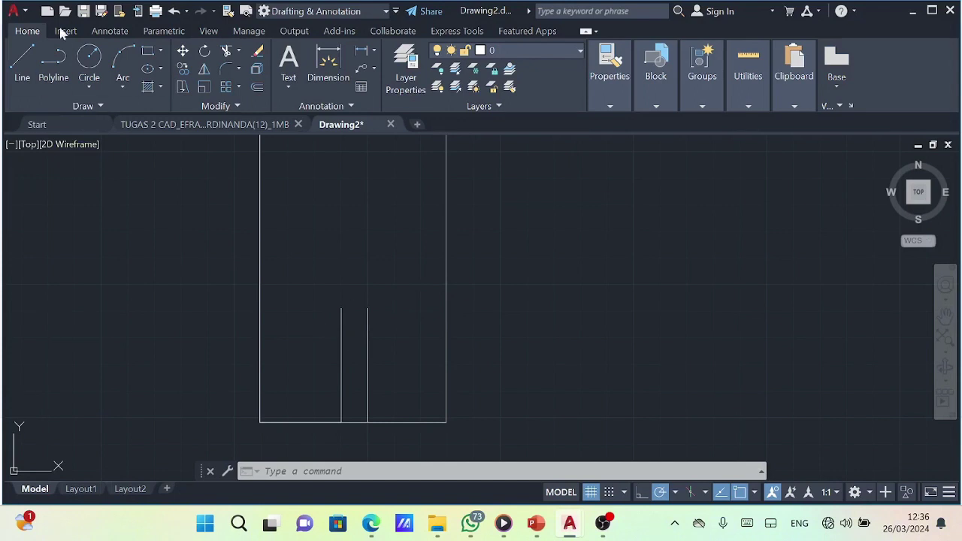
- From the inner line's top, draw line segments of 25, 11.3, 50, 23 and 50 units
{"action": "key", "text": "l"}
{"action": "key", "text": "Return"}
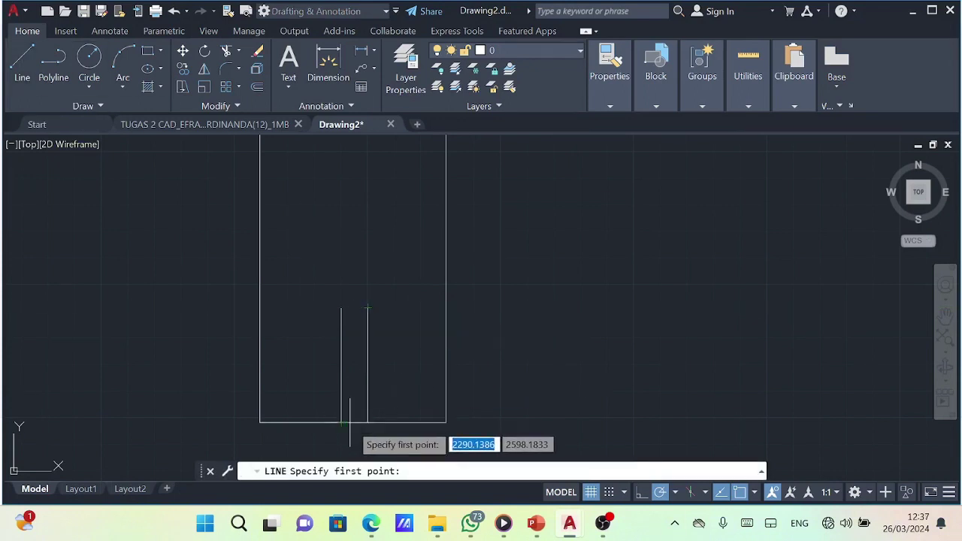
{"action": "left_click", "coordinate": [354, 308]}
{"action": "type", "text": "25"}
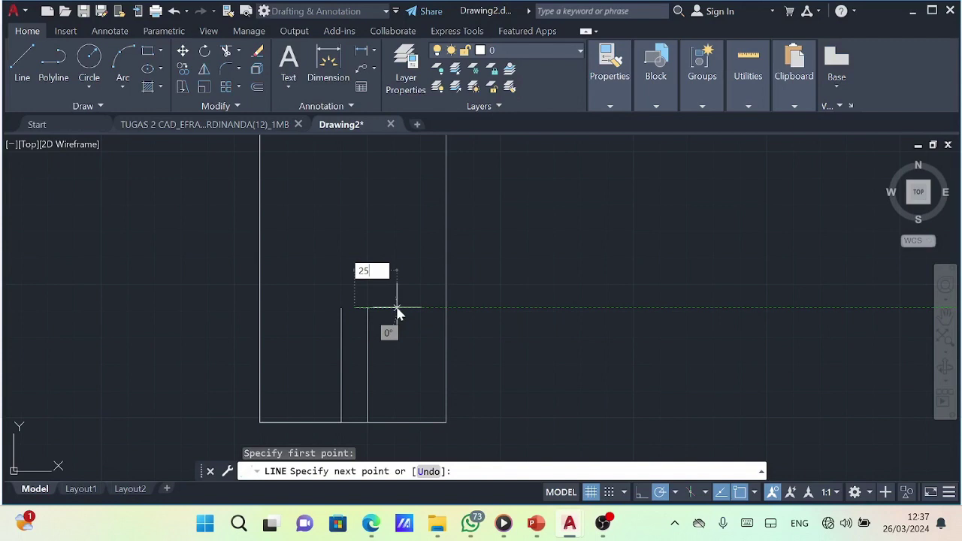
{"action": "key", "text": "Return"}
{"action": "type", "text": "11.3"}
{"action": "key", "text": "Return"}
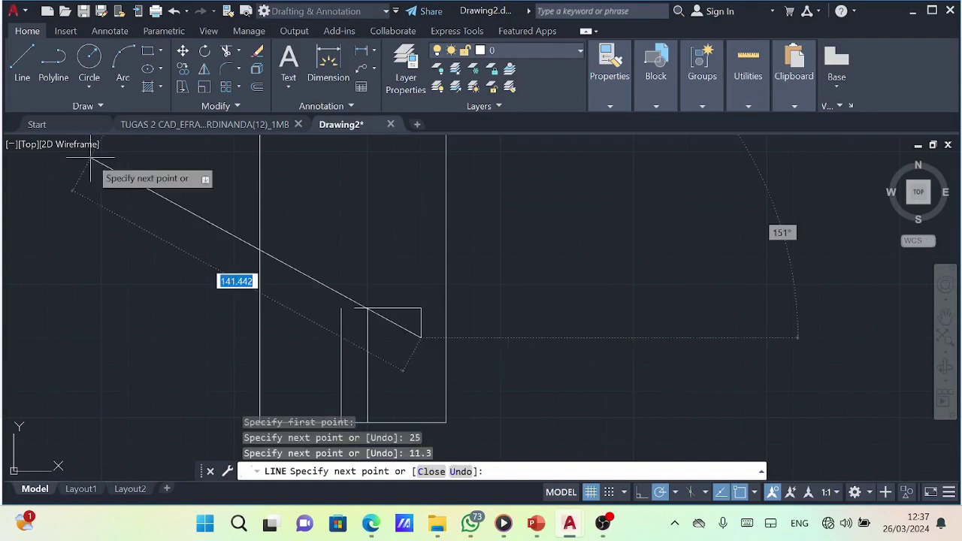
{"action": "key", "text": "Return"}
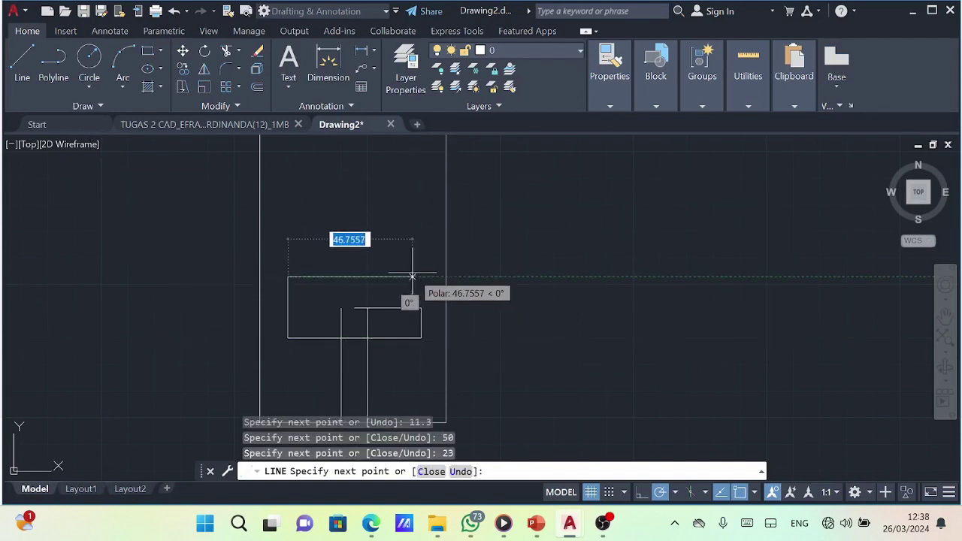
{"action": "type", "text": "23"}
{"action": "key", "text": "Return"}
{"action": "type", "text": "50"}
{"action": "key", "text": "Return"}
{"action": "key", "text": "Escape"}
- Start a line with a 7.8-unit offset from the box, then cancel it
{"action": "left_click", "coordinate": [610, 83]}
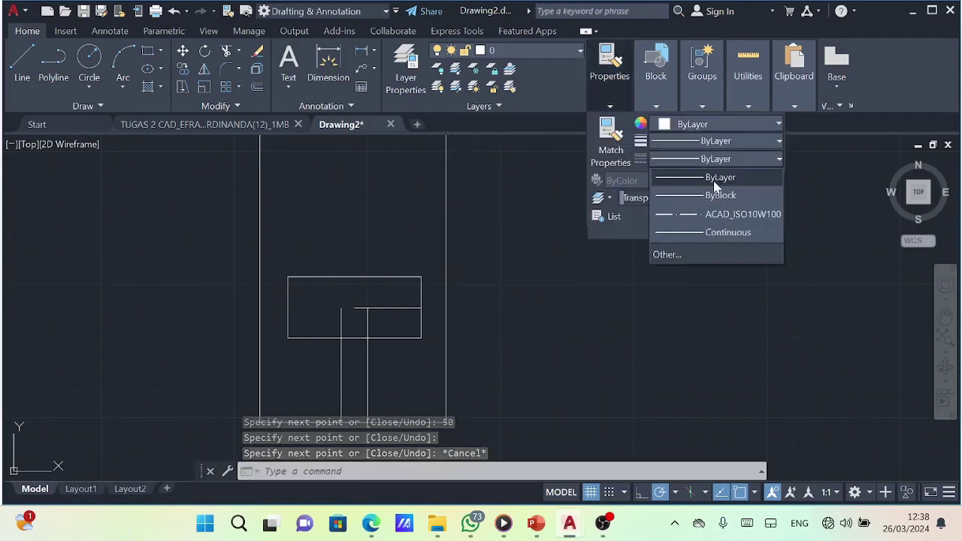
{"action": "key", "text": "Return"}
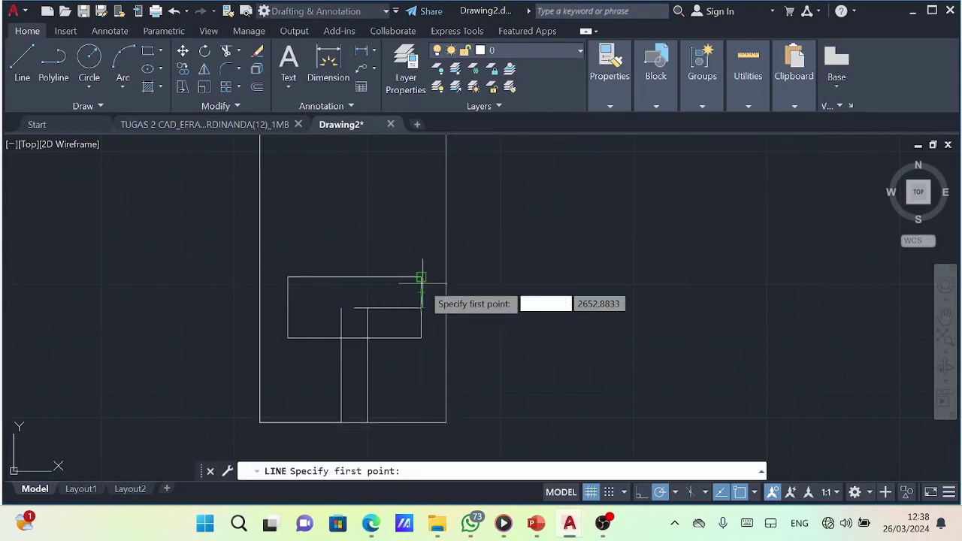
{"action": "key", "text": "Escape"}
{"action": "key", "text": "Return"}
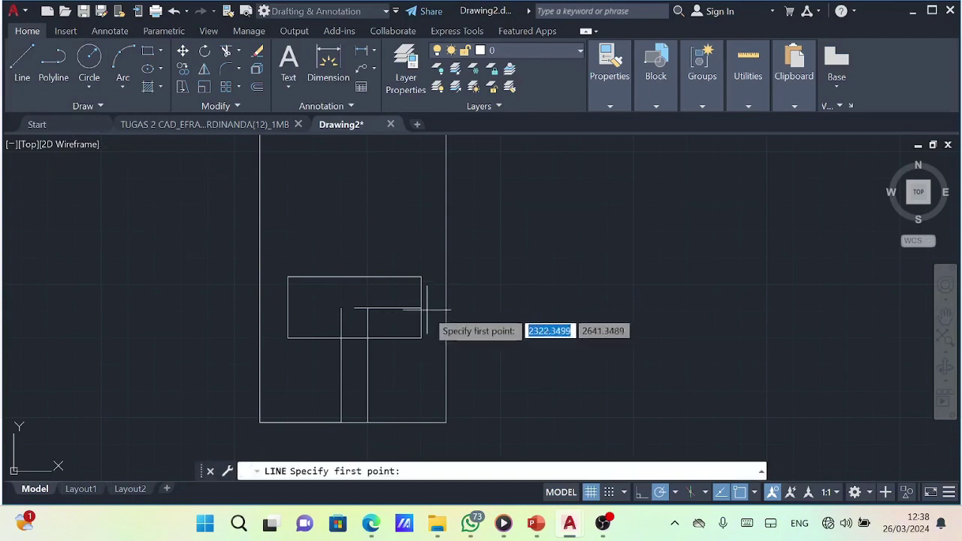
{"action": "type", "text": "7.8"}
{"action": "key", "text": "Return"}
{"action": "left_click", "coordinate": [293, 309]}
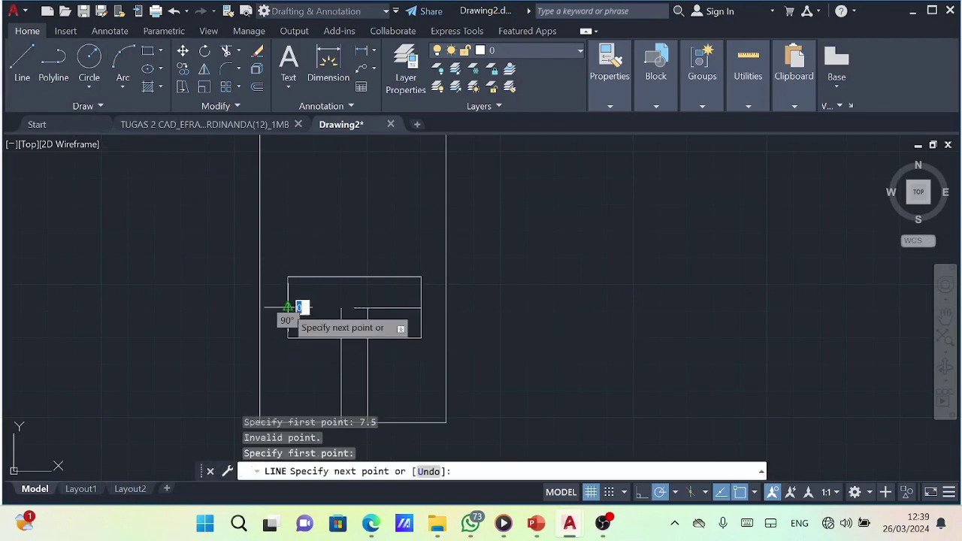
{"action": "key", "text": "Escape"}
- Draw a trial 8-unit line segment from the box edge, then cancel it
{"action": "key", "text": "Return"}
{"action": "scroll", "coordinate": [391, 419], "scroll_direction": "up", "scroll_amount": 3}
{"action": "left_click", "coordinate": [388, 350]}
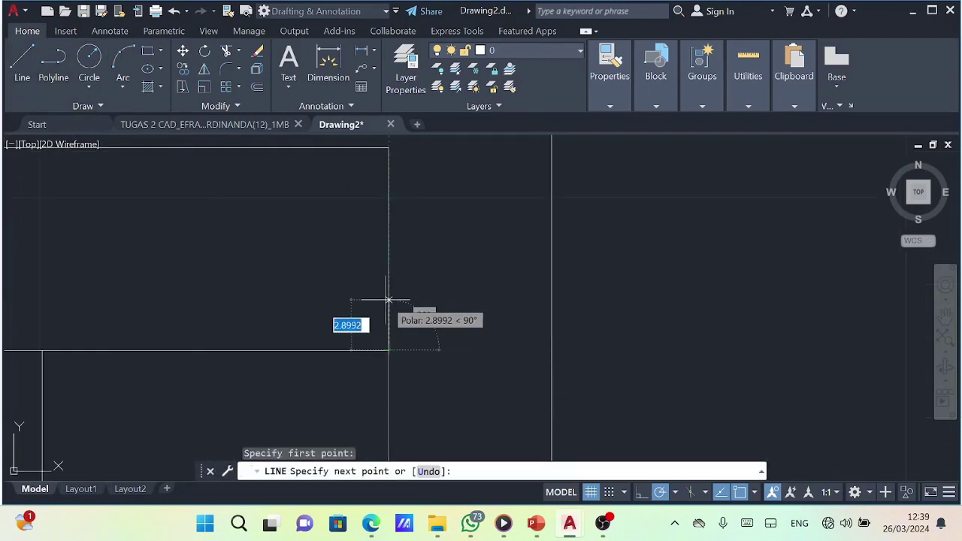
{"action": "type", "text": "8"}
{"action": "key", "text": "Return"}
{"action": "left_click", "coordinate": [98, 259]}
{"action": "key", "text": "Return"}
{"action": "key", "text": "Return"}
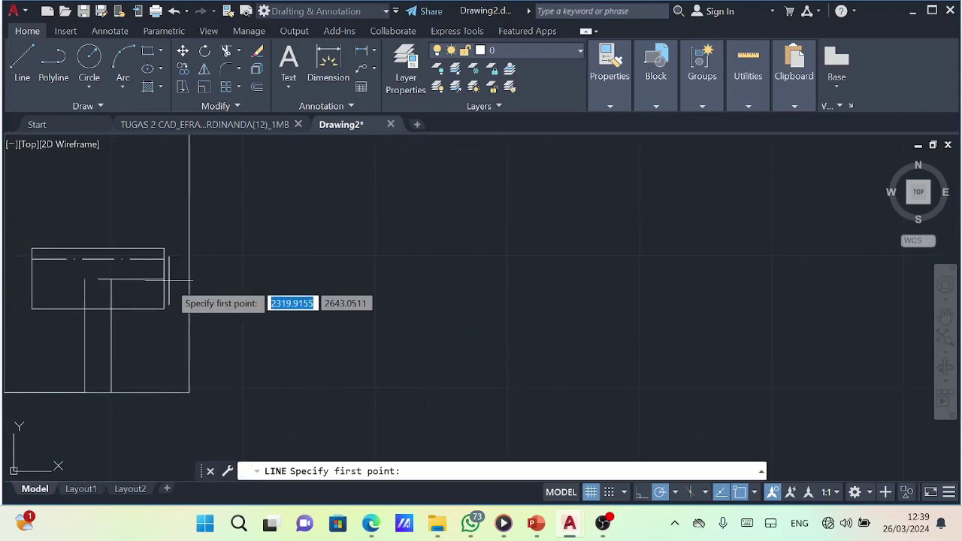
{"action": "key", "text": "Return"}
{"action": "scroll", "coordinate": [150, 281], "scroll_direction": "down", "scroll_amount": 2}
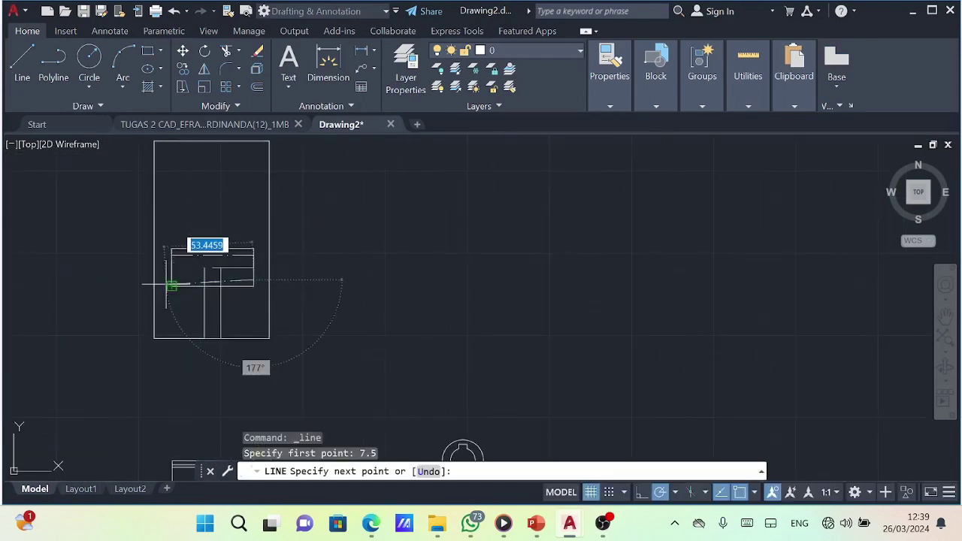
{"action": "scroll", "coordinate": [161, 279], "scroll_direction": "up", "scroll_amount": 3}
{"action": "key", "text": "Escape"}
- Start a line 2.5 units from the box, then cancel it
{"action": "left_click", "coordinate": [22, 64]}
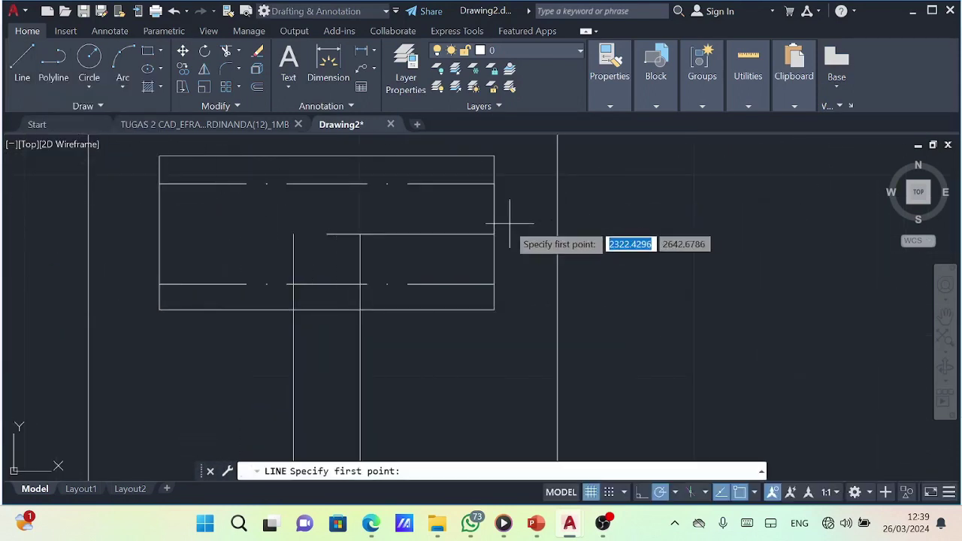
{"action": "type", "text": "2.5"}
{"action": "key", "text": "Return"}
{"action": "key", "text": "Escape"}
{"action": "scroll", "coordinate": [406, 286], "scroll_direction": "down", "scroll_amount": 4}
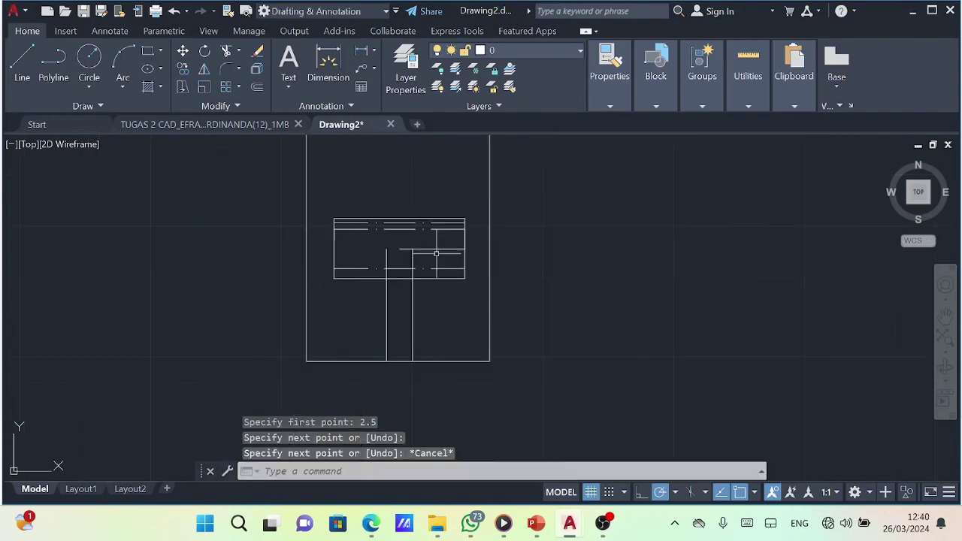
{"action": "scroll", "coordinate": [376, 289], "scroll_direction": "up", "scroll_amount": 5}
- Trim lines above the box with a fence, then abandon a newly started line
{"action": "type", "text": "tr"}
{"action": "key", "text": "Return"}
{"action": "left_click", "coordinate": [397, 291]}
{"action": "left_click", "coordinate": [498, 285]}
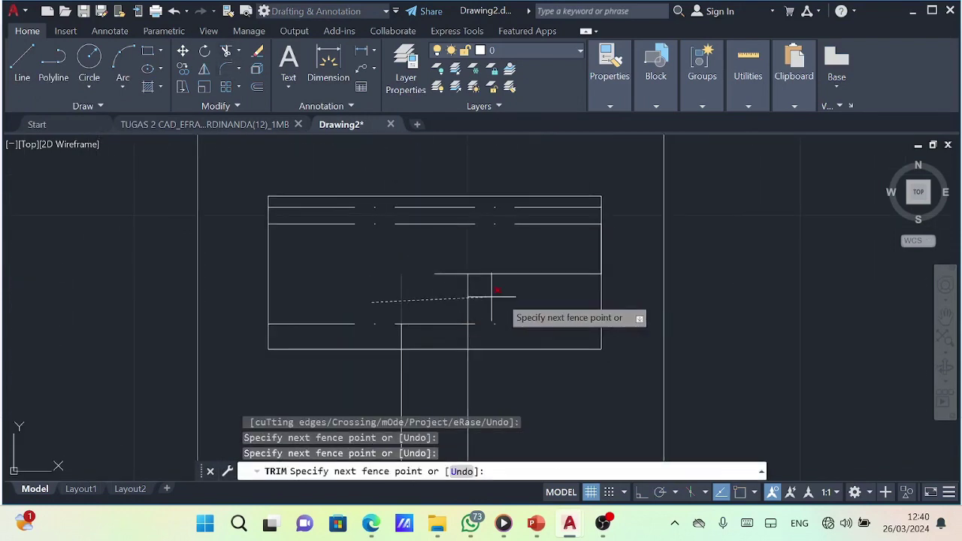
{"action": "key", "text": "Escape"}
{"action": "scroll", "coordinate": [308, 190], "scroll_direction": "down", "scroll_amount": 3}
{"action": "left_click", "coordinate": [33, 66]}
{"action": "scroll", "coordinate": [345, 234], "scroll_direction": "up", "scroll_amount": 4}
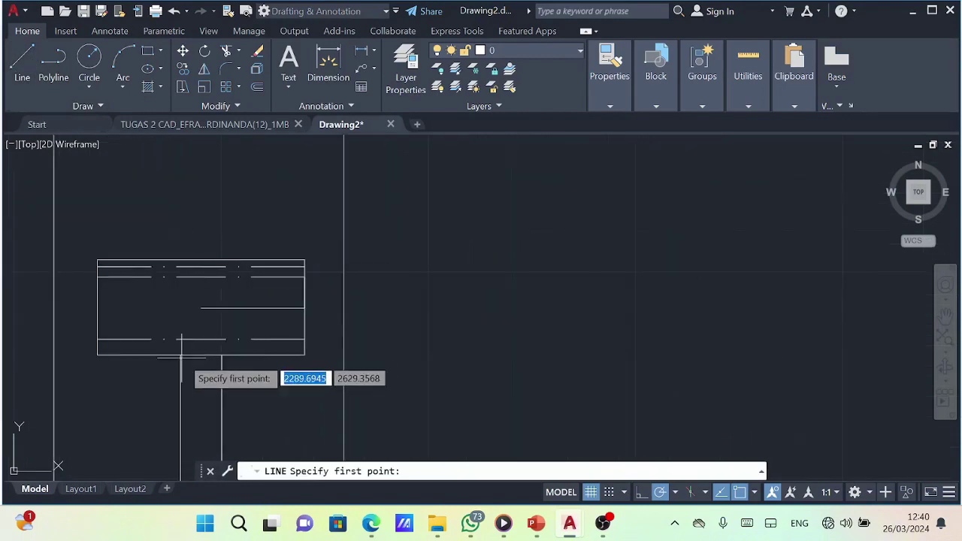
{"action": "left_click", "coordinate": [180, 261]}
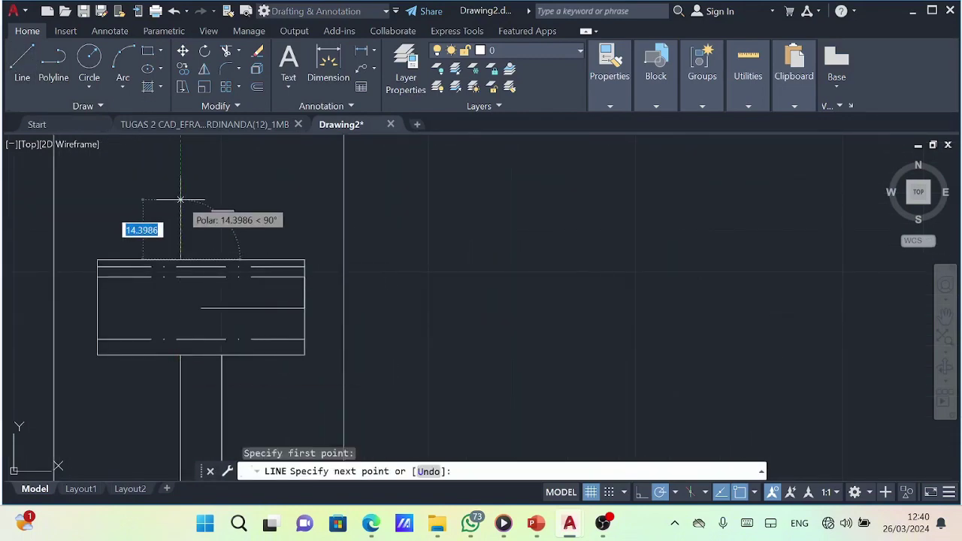
{"action": "scroll", "coordinate": [180, 199], "scroll_direction": "down", "scroll_amount": 2}
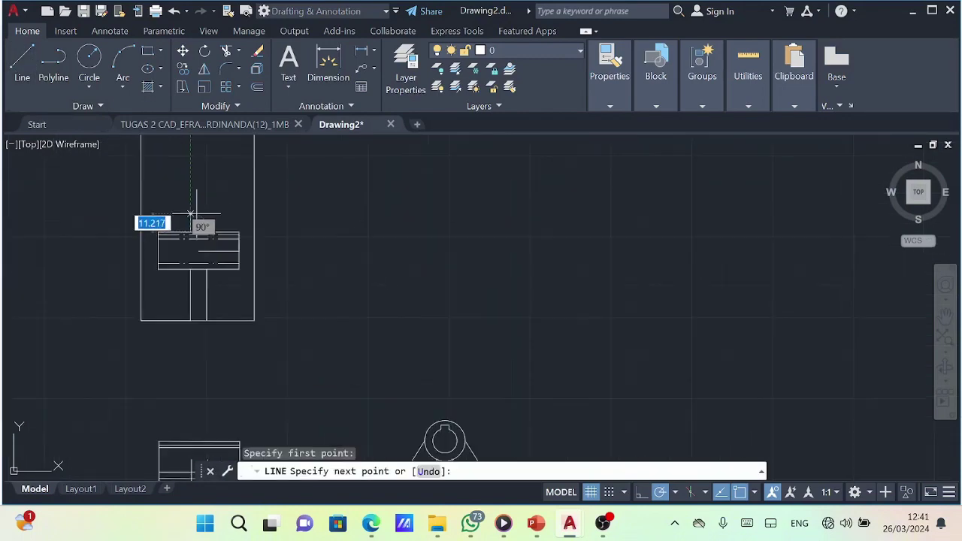
{"action": "key", "text": "Escape"}
- Place a vertical 31.7 dimension beside the stem with DLI, then undo it
{"action": "type", "text": "dli"}
{"action": "key", "text": "Return"}
{"action": "left_click", "coordinate": [186, 303]}
{"action": "left_click", "coordinate": [186, 383]}
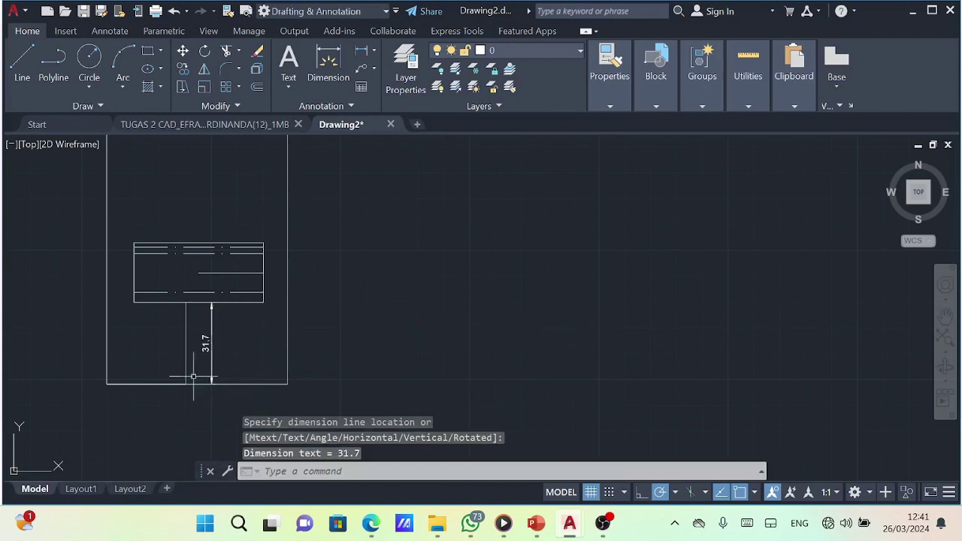
{"action": "left_click", "coordinate": [173, 11]}
- Draw the first 32-unit vertical line up from the box's top edge
{"action": "scroll", "coordinate": [285, 331], "scroll_direction": "up", "scroll_amount": 2}
{"action": "type", "text": "l"}
{"action": "key", "text": "Return"}
{"action": "left_click", "coordinate": [270, 272]}
{"action": "key", "text": "Escape"}
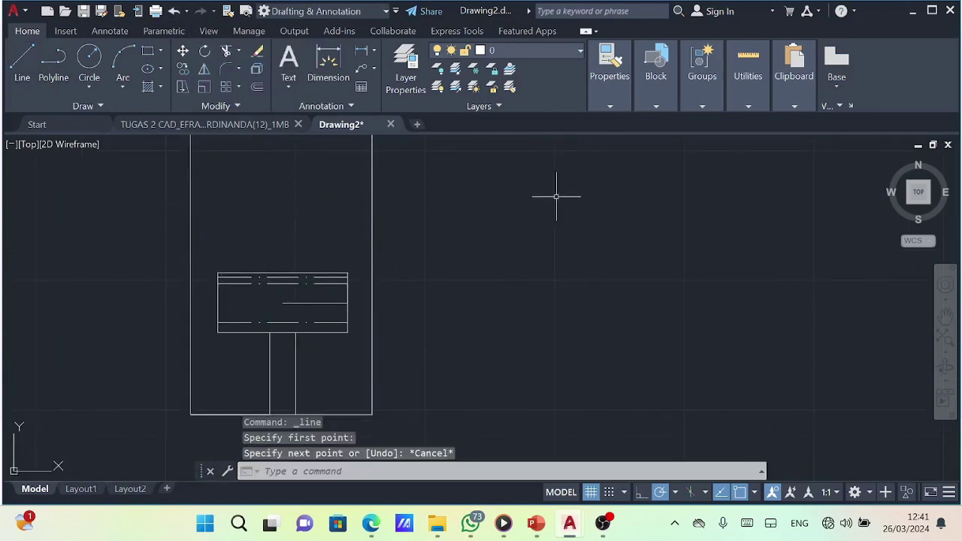
{"action": "left_click", "coordinate": [23, 64]}
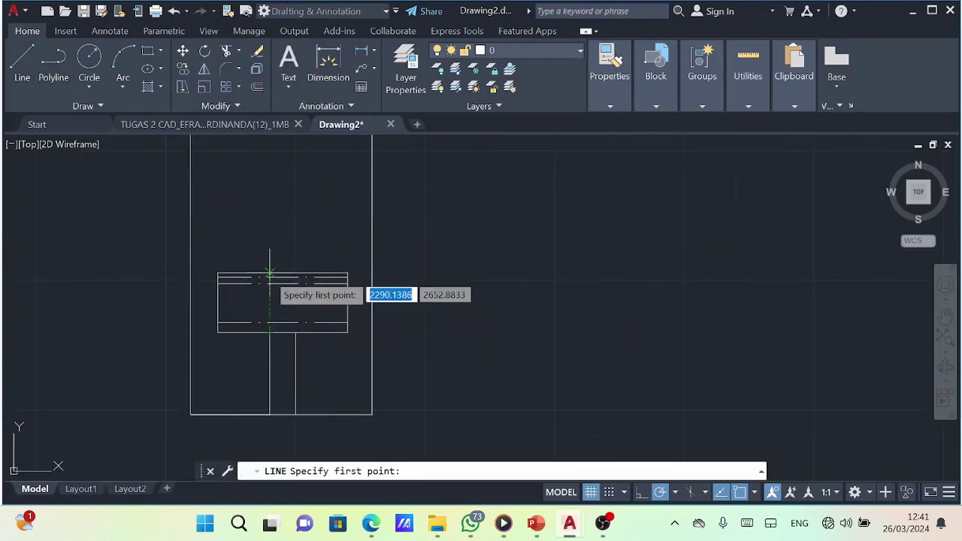
{"action": "left_click", "coordinate": [270, 272]}
{"action": "left_click", "coordinate": [270, 188]}
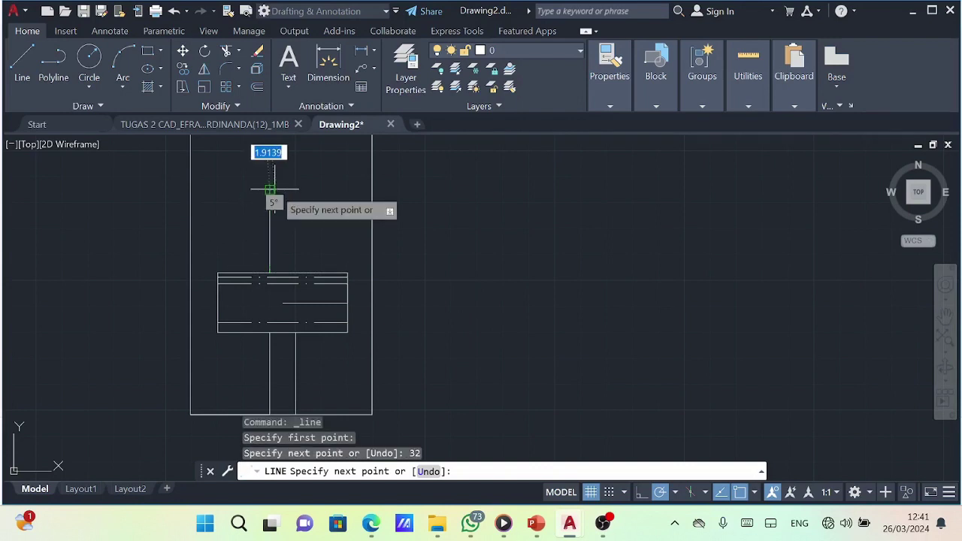
{"action": "key", "text": "Return"}
{"action": "key", "text": "Return"}
- Draw the second parallel 32-unit vertical line from the box's top edge
{"action": "left_click", "coordinate": [295, 272]}
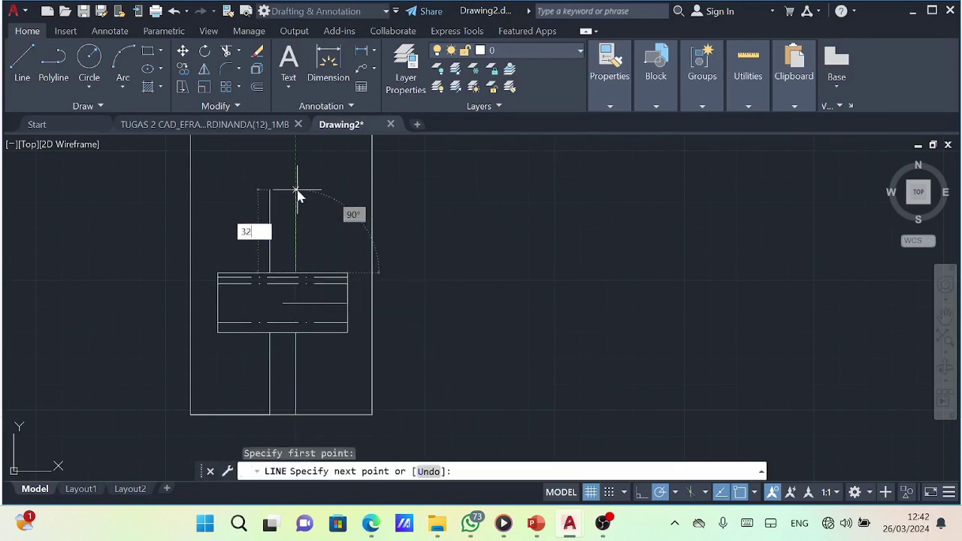
{"action": "left_click", "coordinate": [295, 188]}
{"action": "key", "text": "Escape"}
{"action": "scroll", "coordinate": [350, 270], "scroll_direction": "down", "scroll_amount": 3}
{"action": "scroll", "coordinate": [464, 261], "scroll_direction": "down", "scroll_amount": 1}
- Place the 3.17 linear dimension at the triangular support's left corner
{"action": "scroll", "coordinate": [463, 261], "scroll_direction": "up", "scroll_amount": 1}
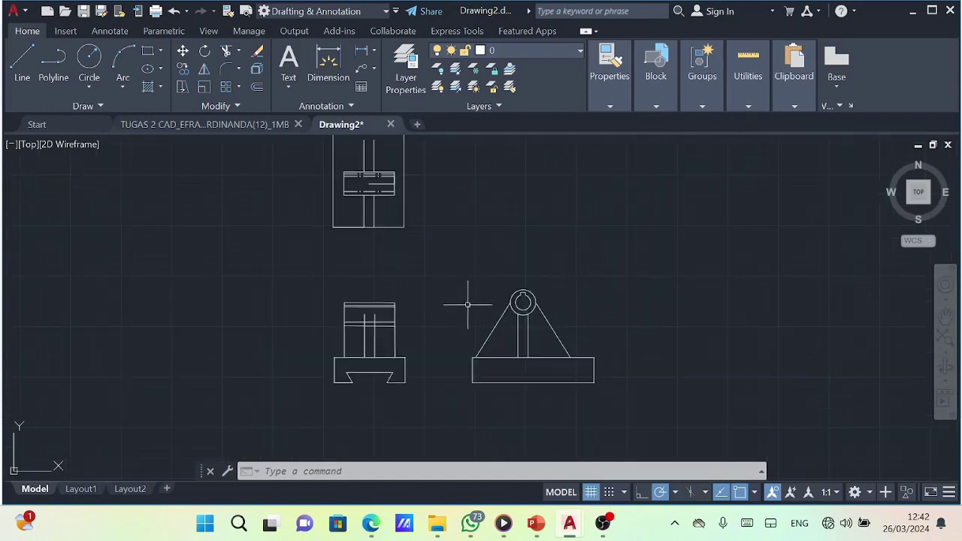
{"action": "scroll", "coordinate": [468, 303], "scroll_direction": "up", "scroll_amount": 2}
{"action": "scroll", "coordinate": [468, 292], "scroll_direction": "down", "scroll_amount": 3}
{"action": "scroll", "coordinate": [491, 253], "scroll_direction": "up", "scroll_amount": 1}
{"action": "middle_click_drag", "start_coordinate": [483, 280], "coordinate": [500, 253]}
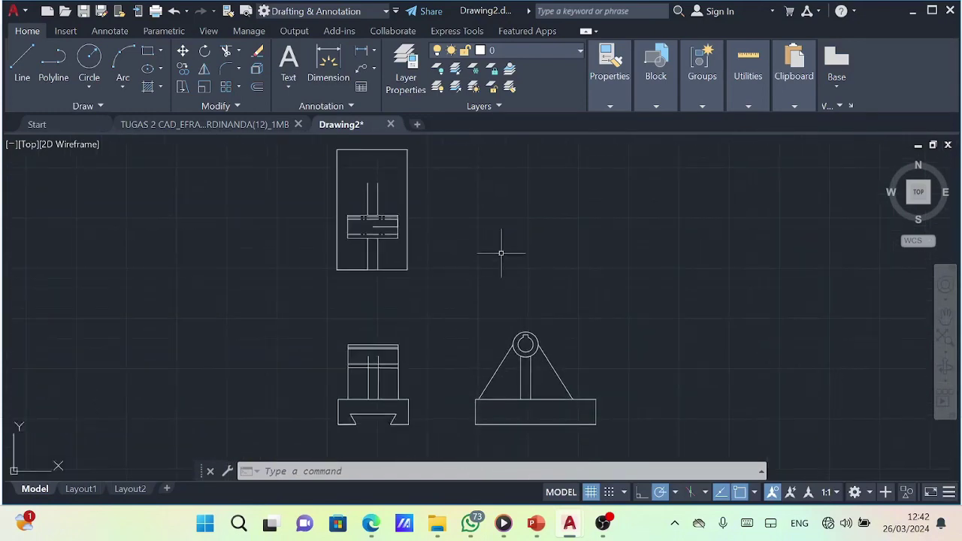
{"action": "right_click", "coordinate": [534, 377]}
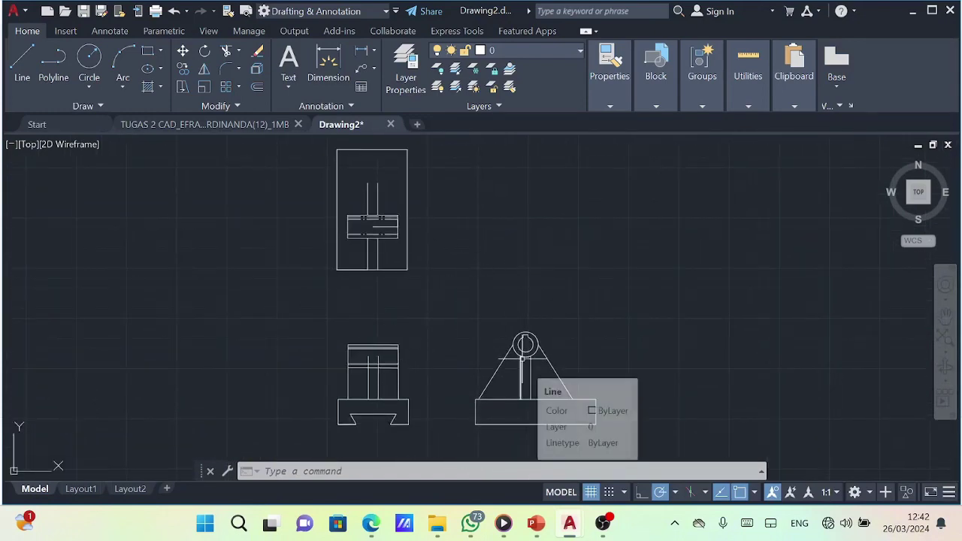
{"action": "key", "text": "Escape"}
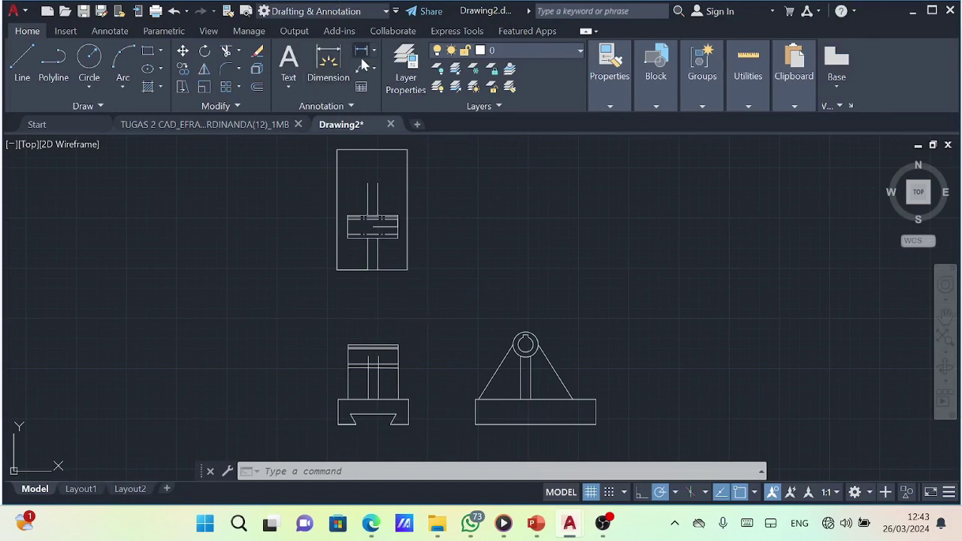
{"action": "left_click", "coordinate": [361, 50]}
{"action": "scroll", "coordinate": [466, 393], "scroll_direction": "up", "scroll_amount": 4}
{"action": "left_click", "coordinate": [511, 412]}
{"action": "scroll", "coordinate": [362, 150], "scroll_direction": "up", "scroll_amount": 2}
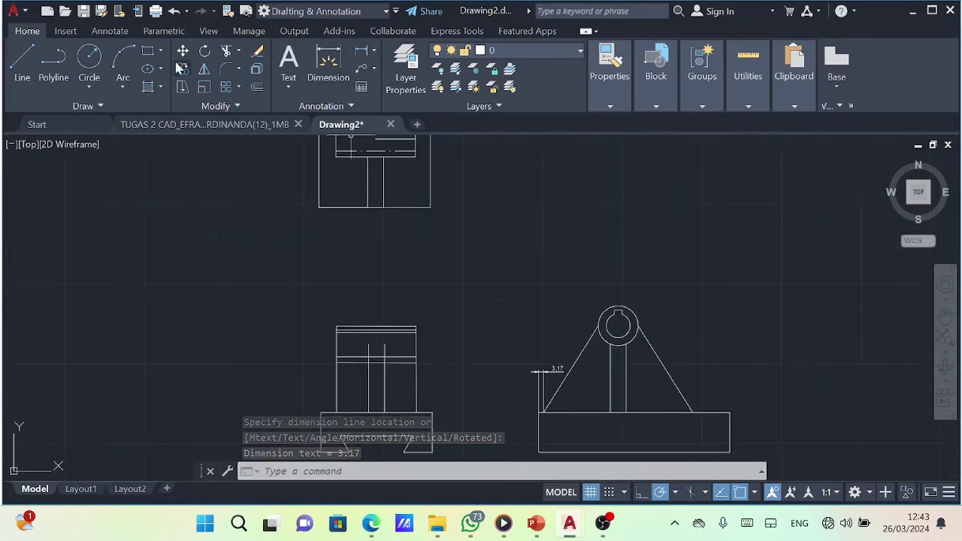
- Draw a rectangle in the upper view with the REC command
{"action": "type", "text": "rec"}
{"action": "key", "text": "Return"}
{"action": "left_click", "coordinate": [430, 137]}
{"action": "left_click", "coordinate": [319, 207]}
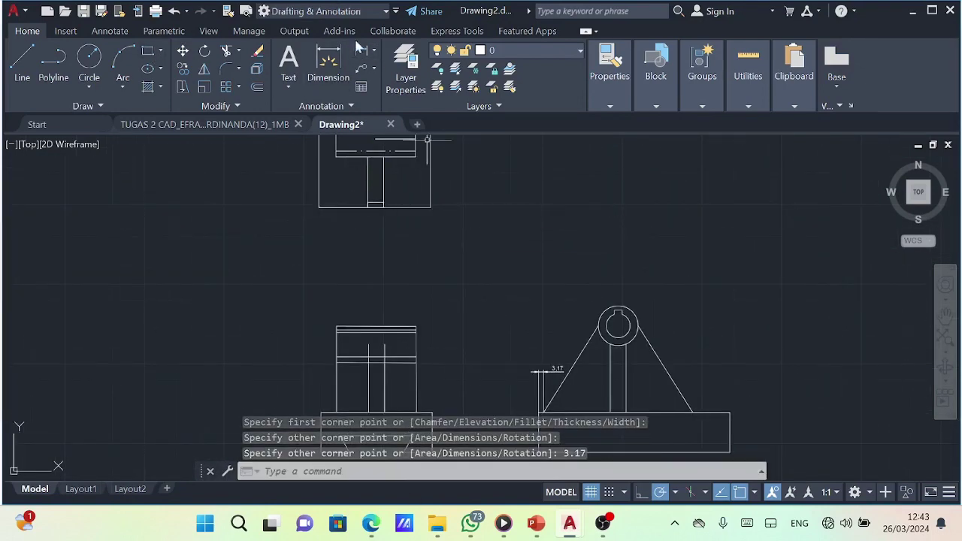
- Trim the extra segment from the upper view's box lines
{"action": "left_click", "coordinate": [225, 50]}
{"action": "scroll", "coordinate": [421, 150], "scroll_direction": "up", "scroll_amount": 2}
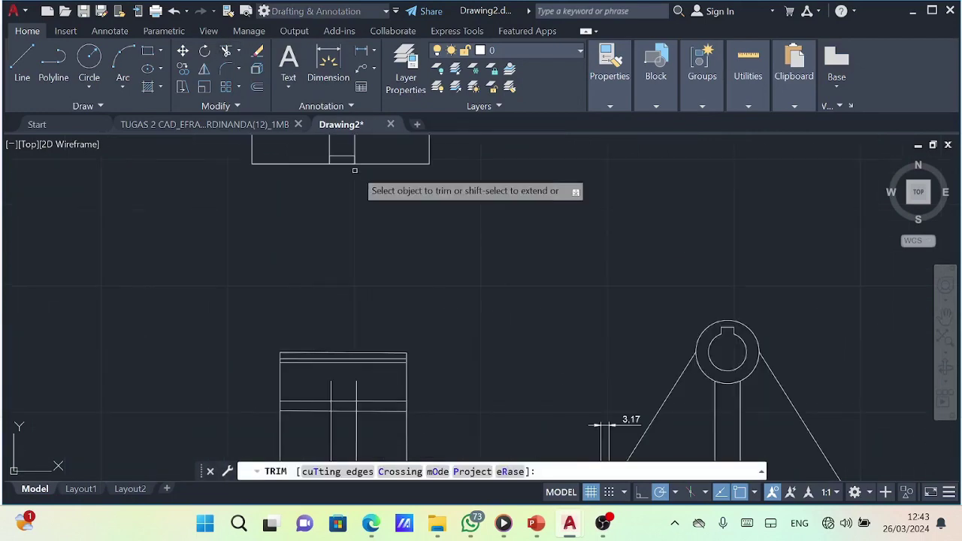
{"action": "left_click", "coordinate": [356, 159]}
{"action": "scroll", "coordinate": [329, 161], "scroll_direction": "down", "scroll_amount": 2}
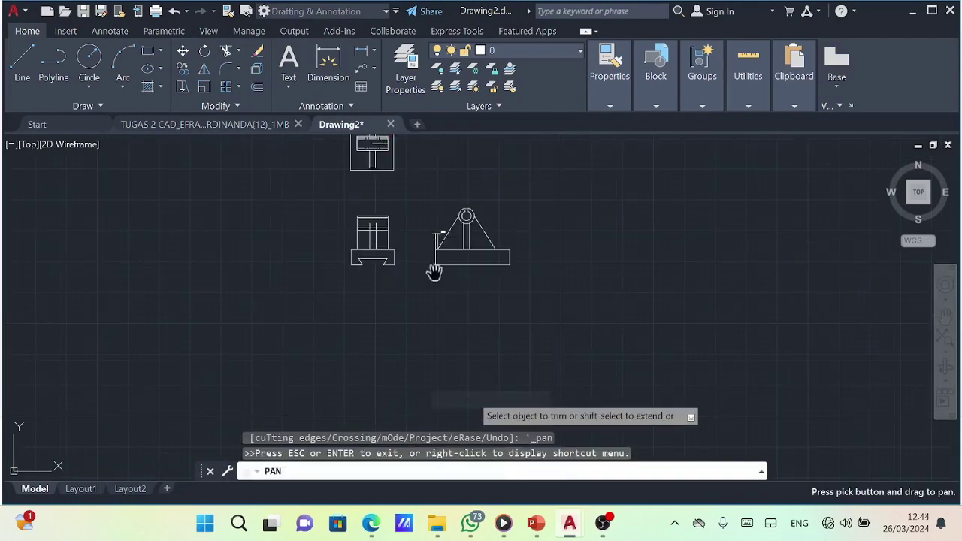
{"action": "middle_click_drag", "start_coordinate": [431, 268], "coordinate": [346, 378]}
{"action": "scroll", "coordinate": [346, 377], "scroll_direction": "up", "scroll_amount": 2}
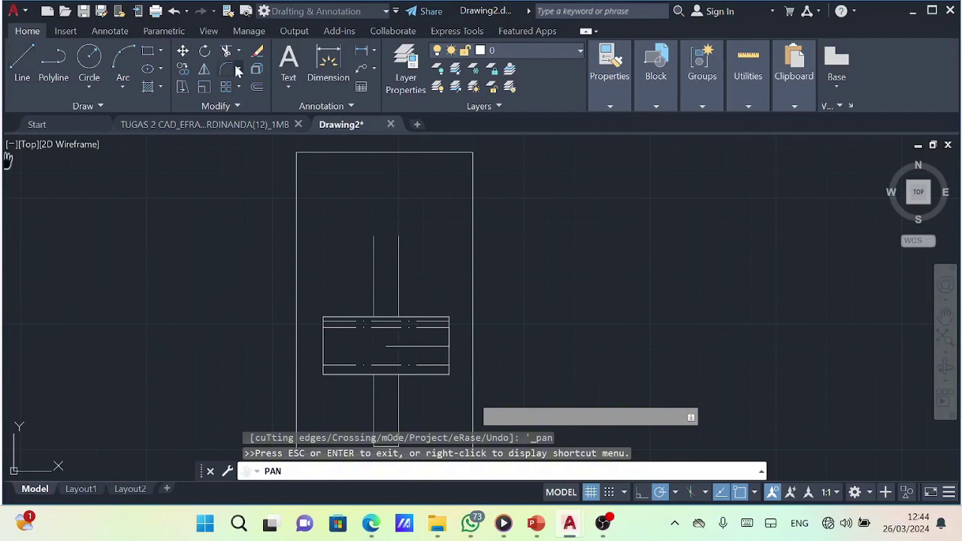
- Mirror the lower stem about the box's midline, keeping the original
{"action": "left_click", "coordinate": [204, 68]}
{"action": "left_click_drag", "start_coordinate": [376, 424], "coordinate": [466, 450]}
{"action": "left_click_drag", "start_coordinate": [406, 391], "coordinate": [364, 403]}
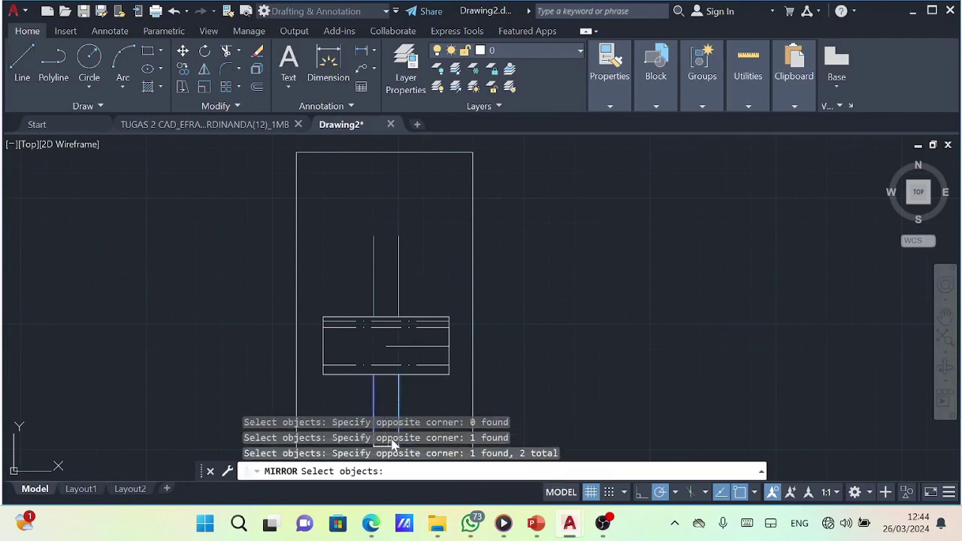
{"action": "key", "text": "Escape"}
{"action": "left_click_drag", "start_coordinate": [313, 208], "coordinate": [426, 323]}
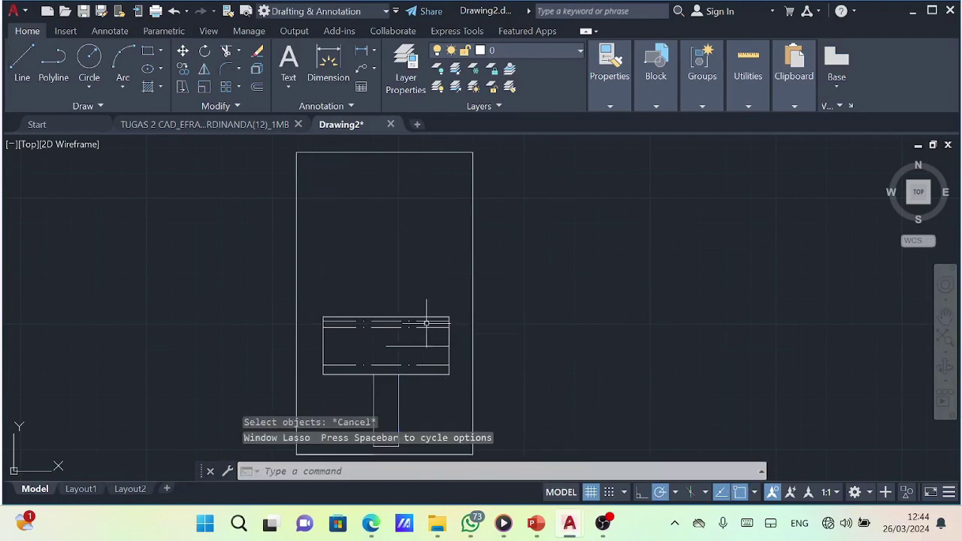
{"action": "left_click_drag", "start_coordinate": [373, 384], "coordinate": [386, 455]}
{"action": "left_click", "coordinate": [203, 68]}
{"action": "left_click", "coordinate": [385, 347]}
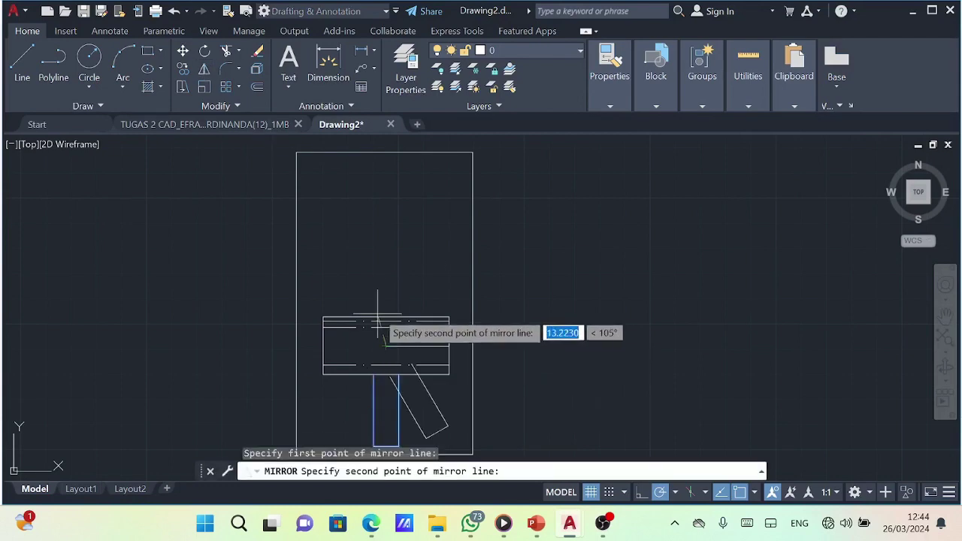
{"action": "left_click", "coordinate": [413, 346]}
{"action": "left_click", "coordinate": [434, 406]}
- Load the HIDDEN2 linetype through the Linetype Manager
{"action": "left_click", "coordinate": [425, 345]}
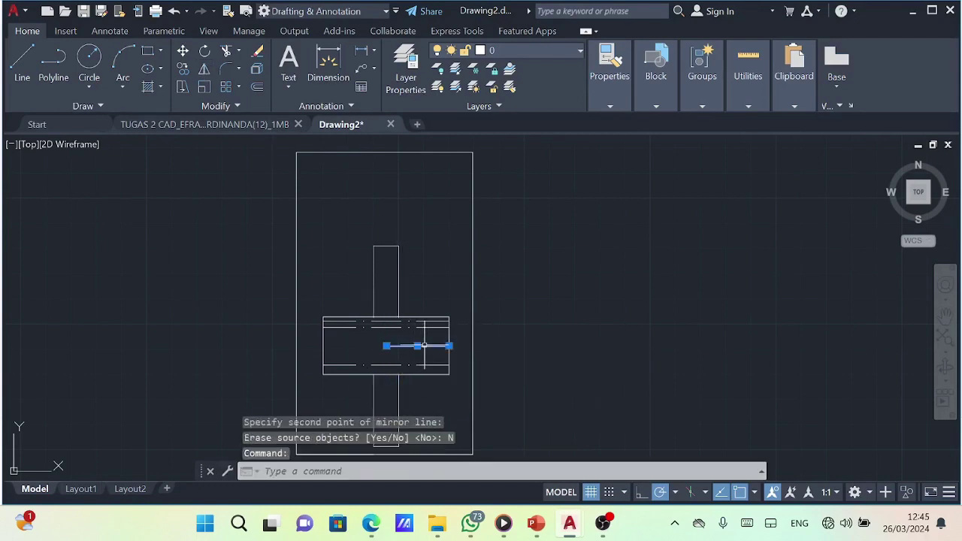
{"action": "left_click", "coordinate": [381, 328]}
{"action": "left_click", "coordinate": [609, 75]}
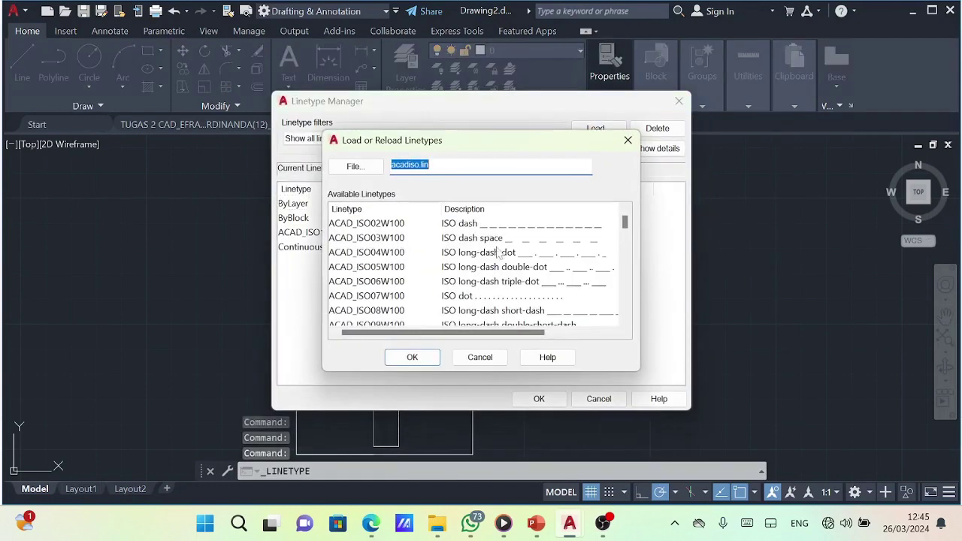
{"action": "scroll", "coordinate": [496, 253], "scroll_direction": "down", "scroll_amount": 10}
{"action": "left_click", "coordinate": [361, 310]}
{"action": "left_click", "coordinate": [411, 356]}
{"action": "left_click", "coordinate": [539, 399]}
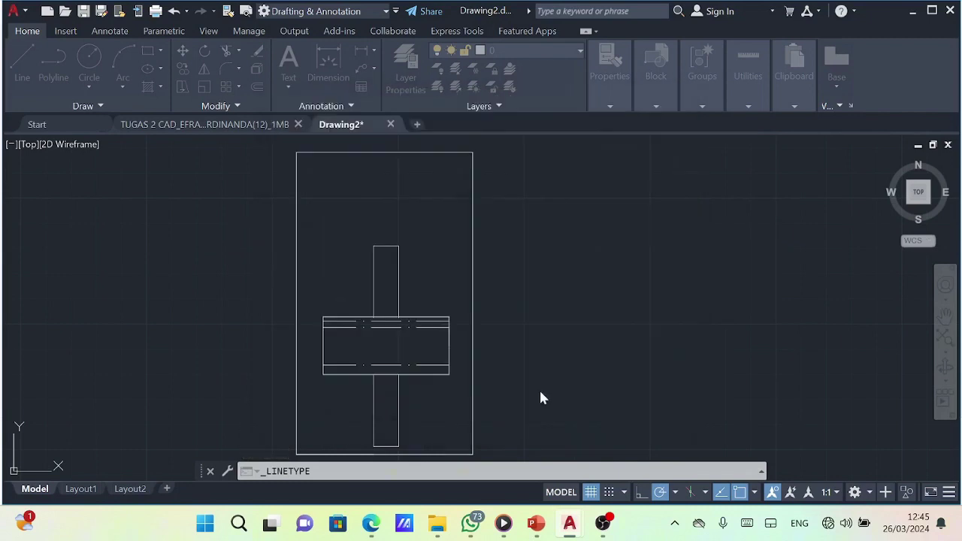
- Apply HIDDEN2 to the box's inner horizontal lines so they appear dashed
{"action": "left_click", "coordinate": [367, 322]}
{"action": "left_click", "coordinate": [688, 214]}
{"action": "left_click", "coordinate": [462, 331]}
{"action": "key", "text": "Escape"}
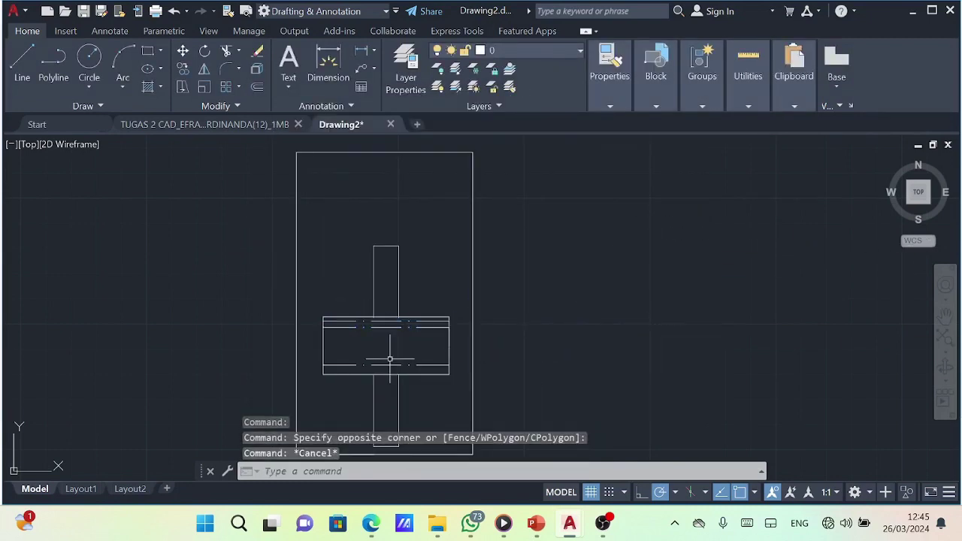
{"action": "left_click", "coordinate": [389, 364]}
{"action": "left_click", "coordinate": [609, 106]}
{"action": "left_click", "coordinate": [719, 156]}
{"action": "left_click", "coordinate": [698, 251]}
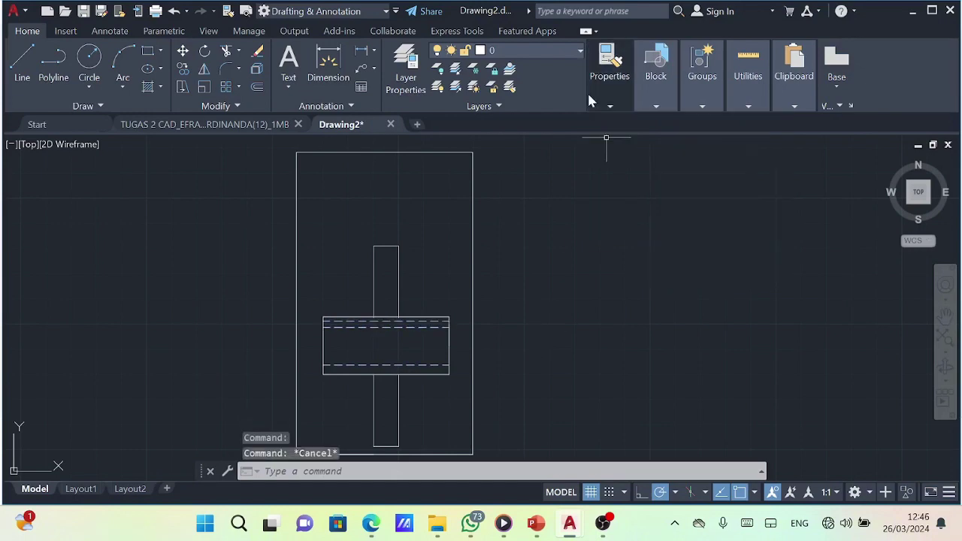
{"action": "left_click", "coordinate": [609, 106]}
{"action": "left_click", "coordinate": [719, 157]}
- Draw a horizontal centre line across the box in the upper view
{"action": "key", "text": "l"}
{"action": "key", "text": "Return"}
{"action": "left_click", "coordinate": [258, 344]}
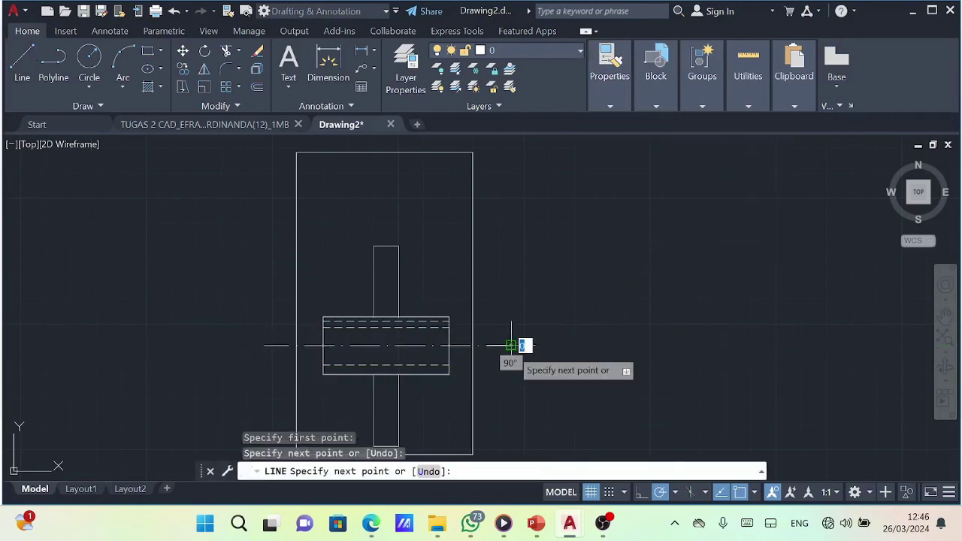
{"action": "left_click", "coordinate": [515, 344]}
{"action": "key", "text": "Escape"}
- Draw a horizontal centre line across the side view
{"action": "scroll", "coordinate": [411, 400], "scroll_direction": "down", "scroll_amount": 2}
{"action": "right_click", "coordinate": [565, 336]}
{"action": "left_click", "coordinate": [599, 156]}
{"action": "left_click_drag", "start_coordinate": [421, 421], "coordinate": [372, 139]}
{"action": "key", "text": "Escape"}
{"action": "key", "text": "l"}
{"action": "key", "text": "Return"}
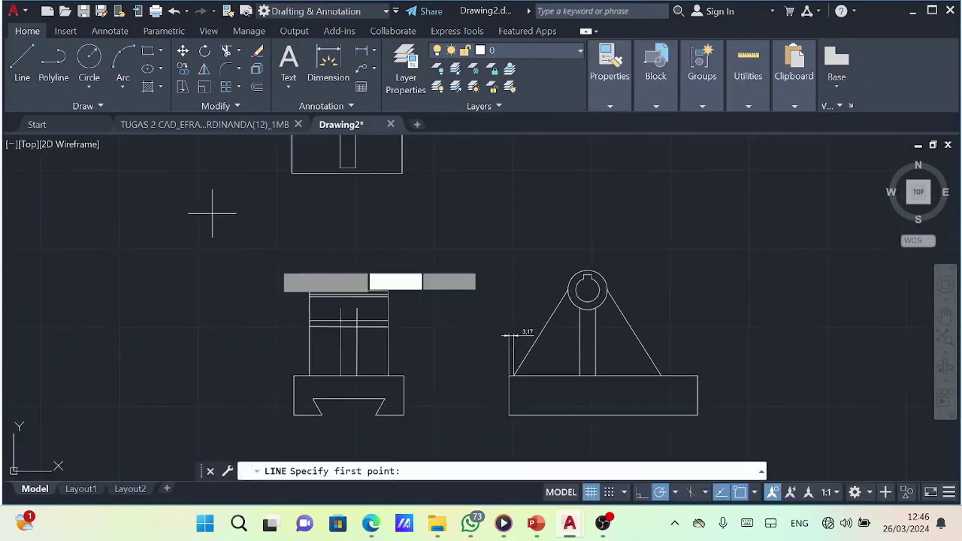
{"action": "left_click", "coordinate": [285, 308]}
{"action": "left_click", "coordinate": [406, 308]}
{"action": "key", "text": "Escape"}
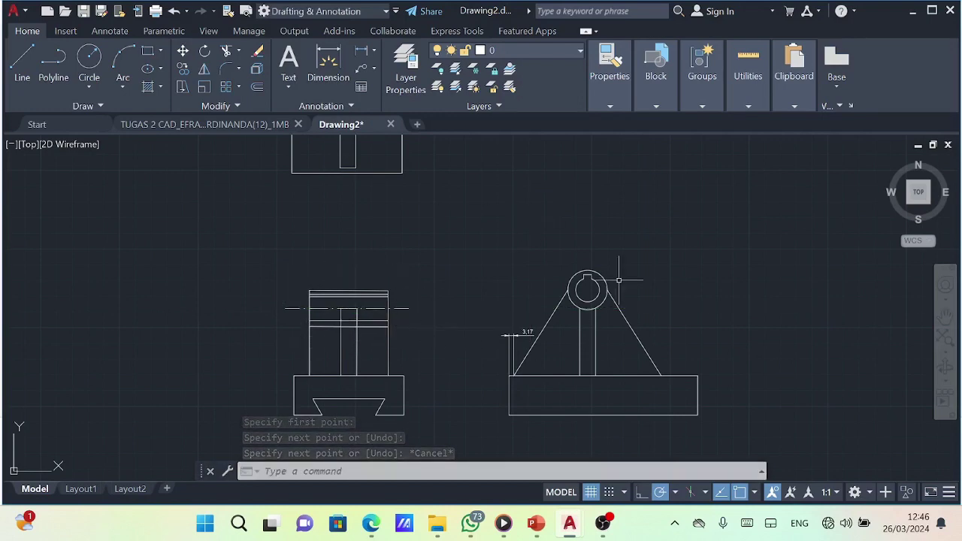
- Draw crossing vertical and horizontal centre lines through the hole
{"action": "key", "text": "l"}
{"action": "key", "text": "Return"}
{"action": "left_click", "coordinate": [587, 250]}
{"action": "left_click", "coordinate": [587, 404]}
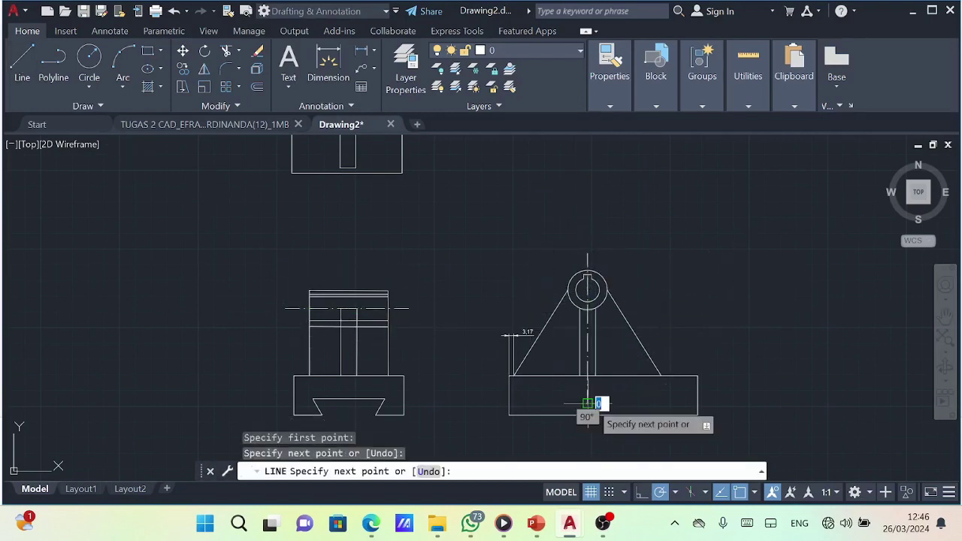
{"action": "key", "text": "Escape"}
{"action": "key", "text": "l"}
{"action": "key", "text": "Return"}
{"action": "left_click", "coordinate": [528, 289]}
{"action": "left_click", "coordinate": [650, 290]}
{"action": "key", "text": "Escape"}
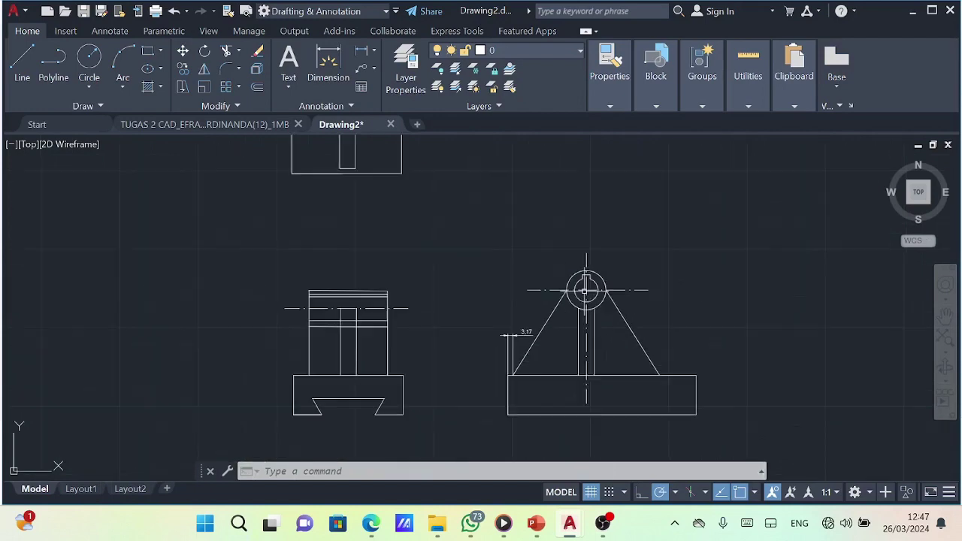
{"action": "scroll", "coordinate": [585, 291], "scroll_direction": "up", "scroll_amount": 2}
{"action": "scroll", "coordinate": [585, 291], "scroll_direction": "down", "scroll_amount": 3}
{"action": "scroll", "coordinate": [614, 299], "scroll_direction": "up", "scroll_amount": 3}
- Place the Ø25 diameter dimension on the outer bore circle
{"action": "scroll", "coordinate": [614, 299], "scroll_direction": "down", "scroll_amount": 2}
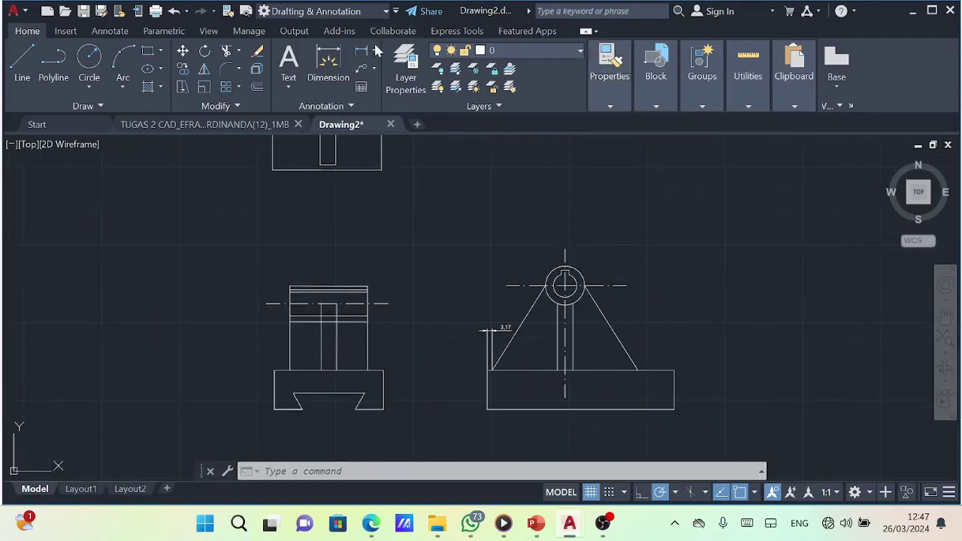
{"action": "left_click", "coordinate": [373, 50]}
{"action": "left_click", "coordinate": [396, 231]}
{"action": "left_click", "coordinate": [577, 278]}
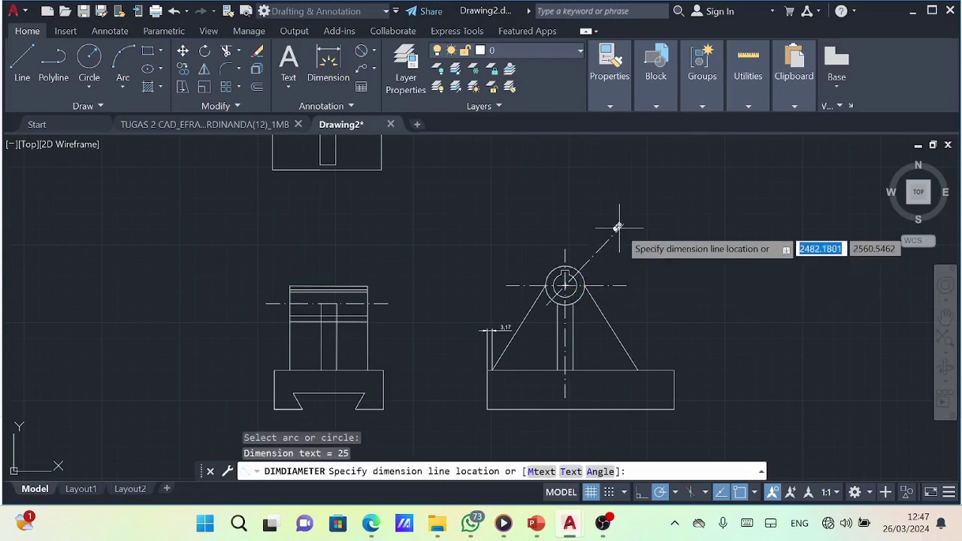
{"action": "scroll", "coordinate": [612, 238], "scroll_direction": "up", "scroll_amount": 3}
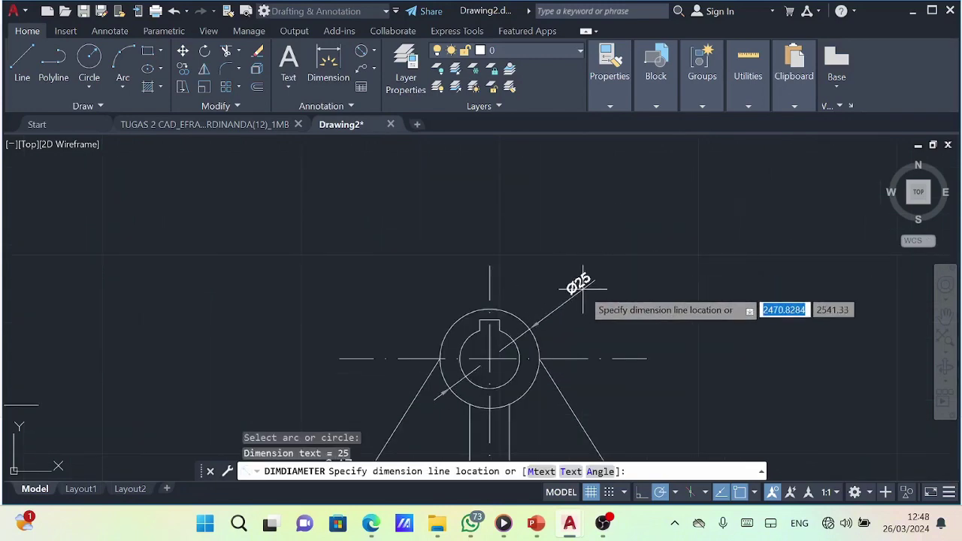
{"action": "left_click", "coordinate": [361, 50]}
{"action": "left_click", "coordinate": [519, 362]}
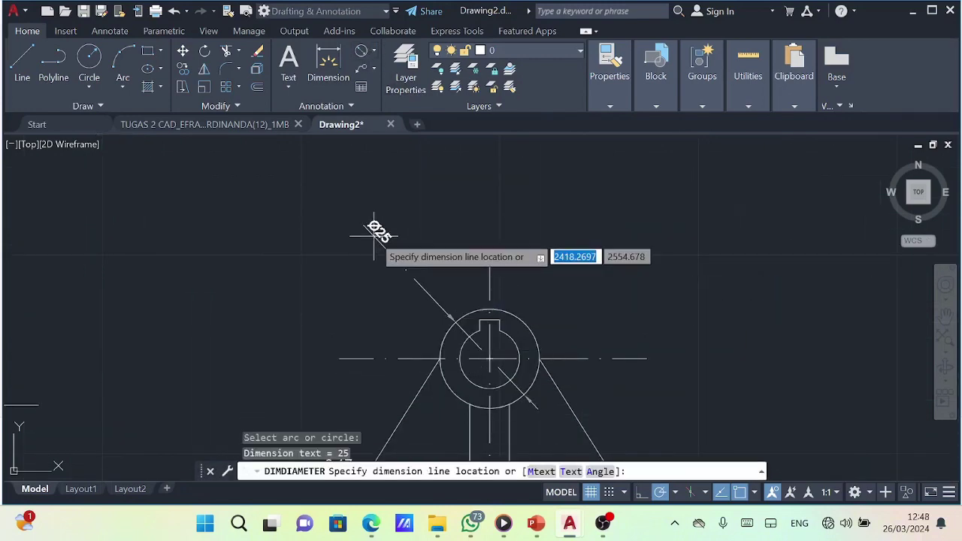
{"action": "left_click", "coordinate": [379, 232]}
{"action": "key", "text": "Return"}
{"action": "left_click", "coordinate": [508, 338]}
{"action": "key", "text": "ctrl+z"}
{"action": "left_click", "coordinate": [609, 106]}
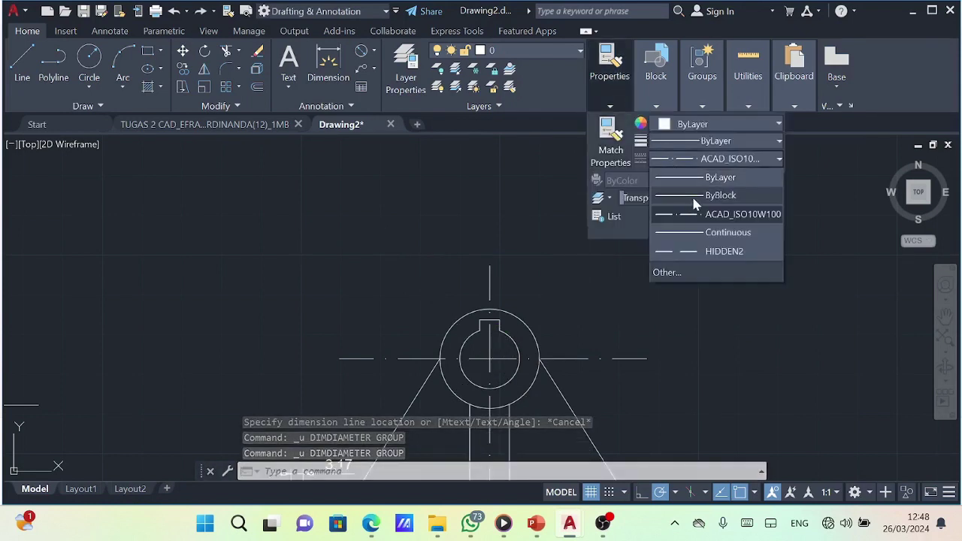
{"action": "key", "text": "Return"}
{"action": "left_click", "coordinate": [454, 323]}
- Add the Ø15 diameter dimension to the inner circle, upper-right of the bore
{"action": "left_click", "coordinate": [408, 268]}
{"action": "key", "text": "Return"}
{"action": "left_click", "coordinate": [515, 340]}
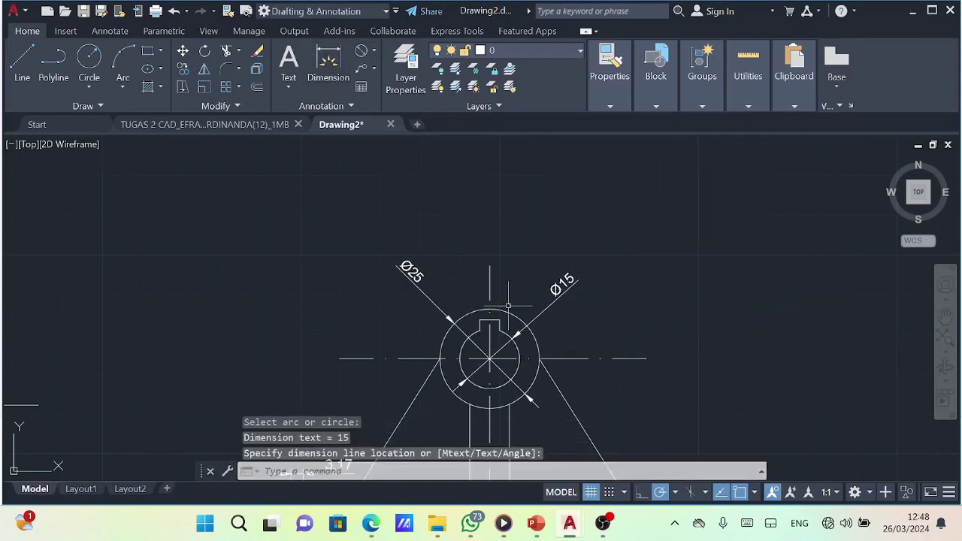
{"action": "left_click", "coordinate": [431, 242]}
- Dimension the key slot width as 5, placed above the slot
{"action": "left_click", "coordinate": [362, 51]}
{"action": "left_click", "coordinate": [391, 75]}
{"action": "left_click", "coordinate": [479, 321]}
{"action": "left_click", "coordinate": [499, 320]}
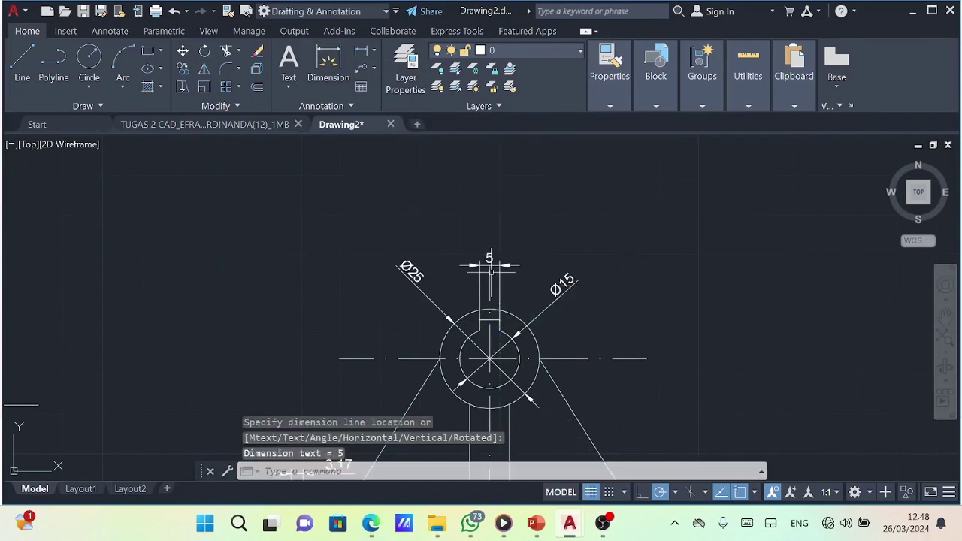
- Draw an 11.5-radius circle centred on the Ø15 bore
{"action": "left_click", "coordinate": [89, 60]}
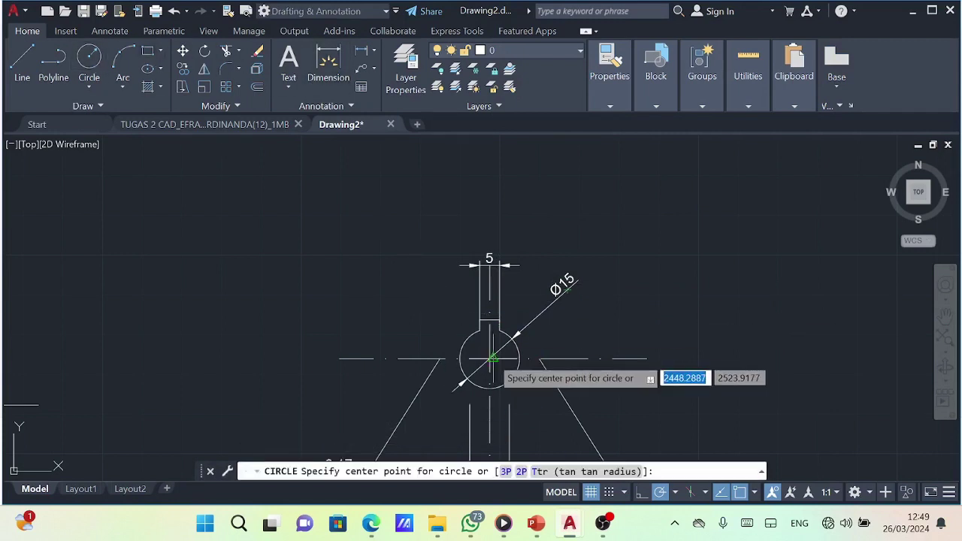
{"action": "left_click", "coordinate": [489, 359]}
{"action": "key", "text": "Return"}
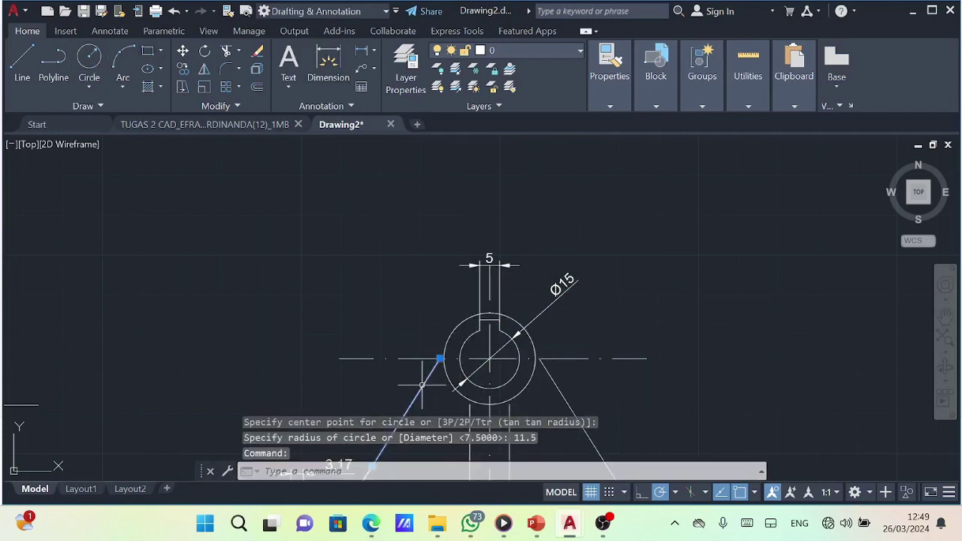
- Stretch the sloped and vertical support line ends onto the new circle
{"action": "left_click", "coordinate": [181, 51]}
{"action": "scroll", "coordinate": [439, 364], "scroll_direction": "up", "scroll_amount": 5}
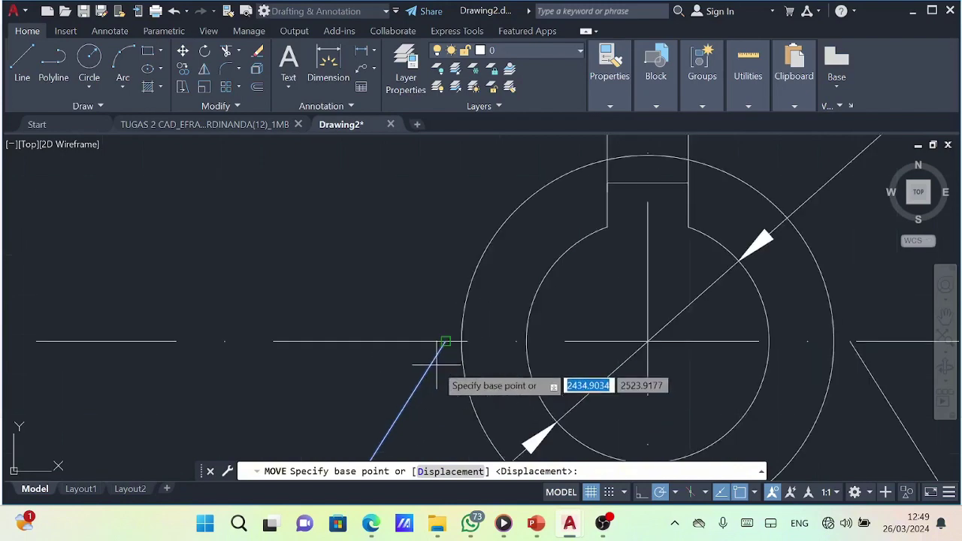
{"action": "left_click", "coordinate": [444, 343]}
{"action": "left_click", "coordinate": [445, 341]}
{"action": "left_click", "coordinate": [446, 342]}
{"action": "scroll", "coordinate": [451, 350], "scroll_direction": "down", "scroll_amount": 5}
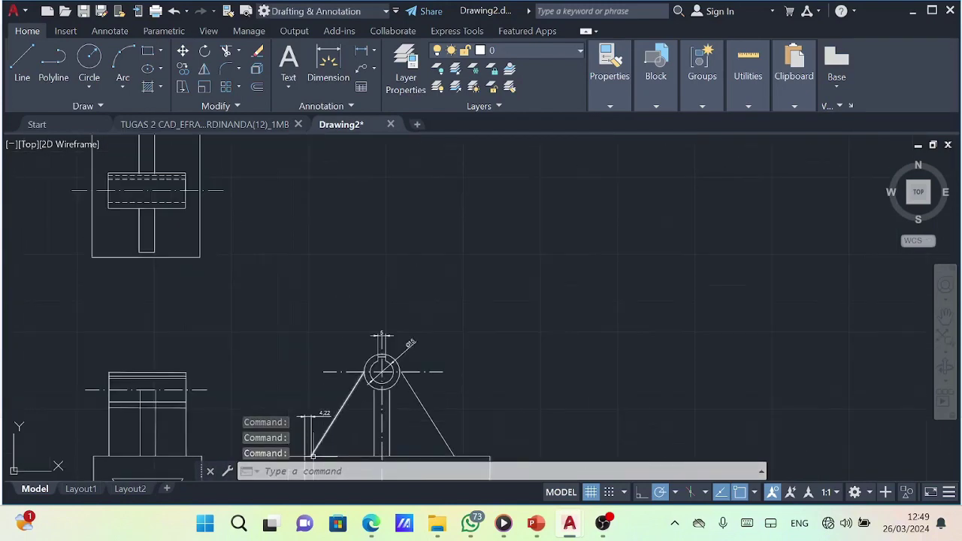
{"action": "scroll", "coordinate": [458, 352], "scroll_direction": "up", "scroll_amount": 3}
{"action": "scroll", "coordinate": [464, 352], "scroll_direction": "up", "scroll_amount": 1}
{"action": "scroll", "coordinate": [460, 350], "scroll_direction": "up", "scroll_amount": 5}
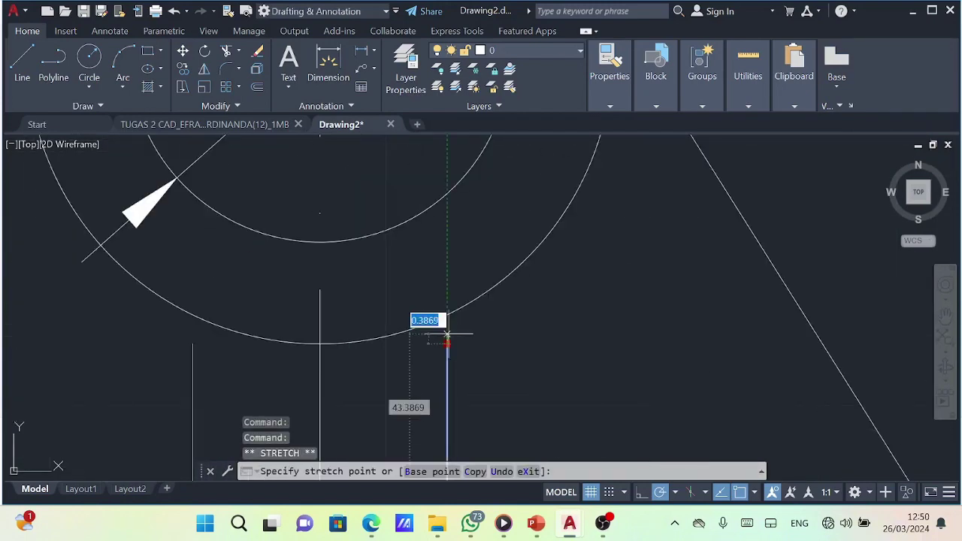
{"action": "left_click", "coordinate": [447, 335]}
- Adjust the second vertical line's end, undoing an accidental erase
{"action": "left_click", "coordinate": [197, 343]}
{"action": "left_click", "coordinate": [186, 357]}
{"action": "scroll", "coordinate": [449, 346], "scroll_direction": "down", "scroll_amount": 3}
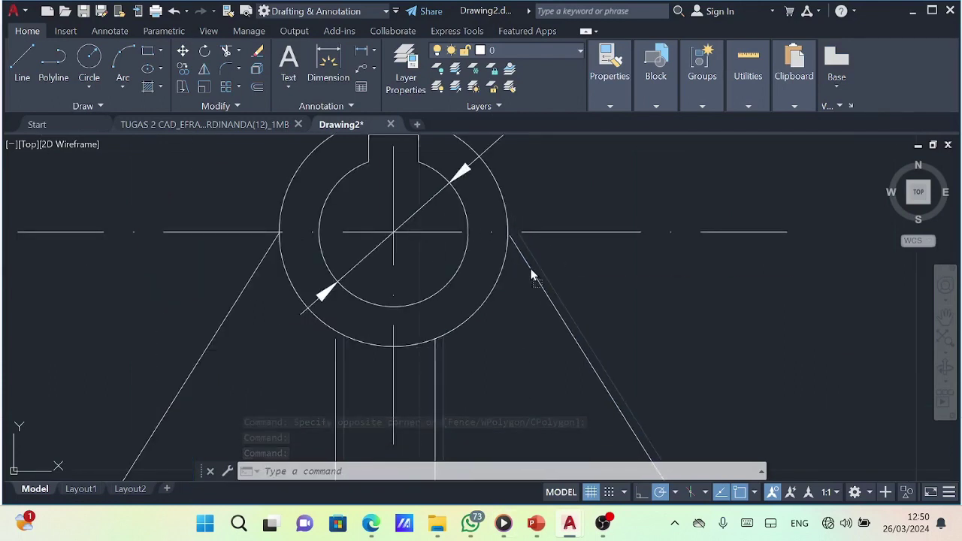
{"action": "key", "text": "ctrl+z"}
{"action": "scroll", "coordinate": [458, 412], "scroll_direction": "down", "scroll_amount": 2}
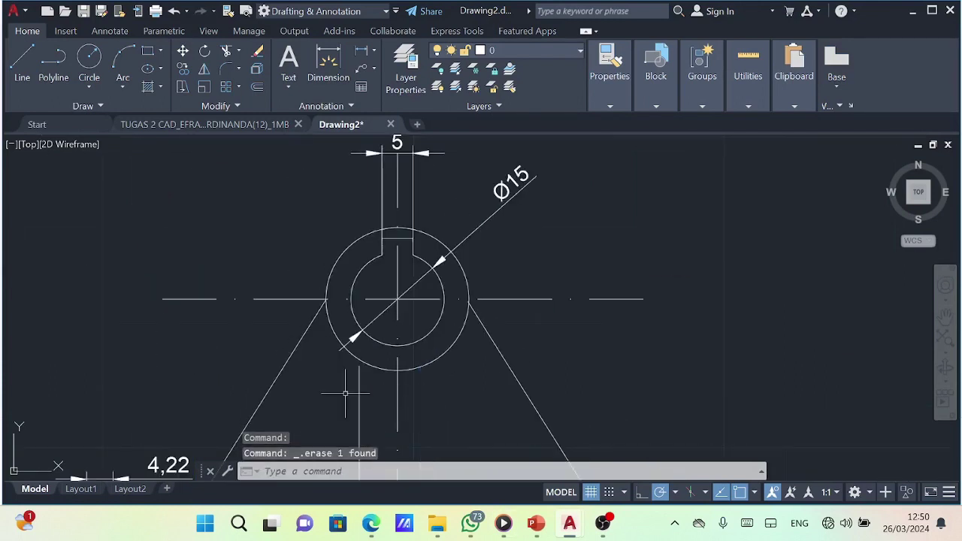
{"action": "scroll", "coordinate": [361, 248], "scroll_direction": "down", "scroll_amount": 4}
- Draw a 5-wide rectangle reaching up to the circle
{"action": "left_click", "coordinate": [148, 51]}
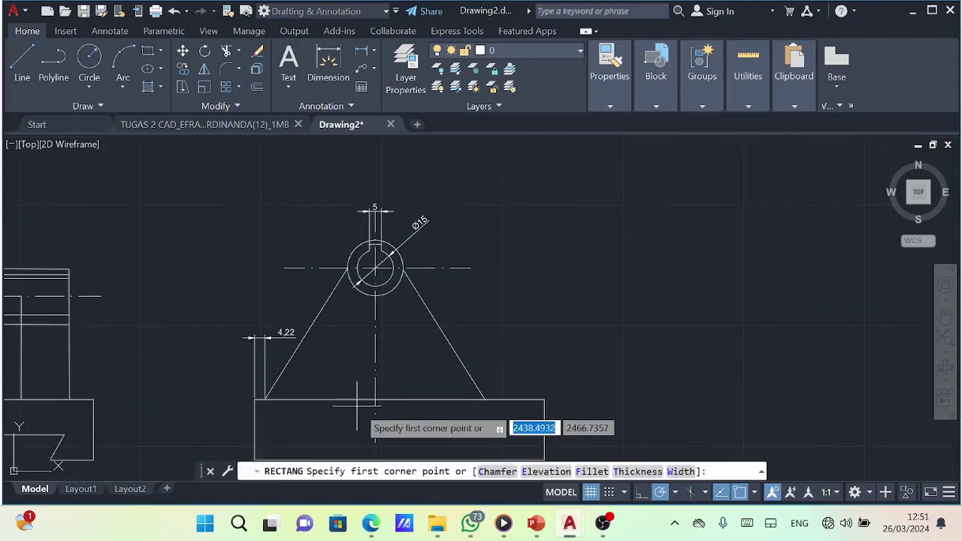
{"action": "left_click", "coordinate": [346, 398]}
{"action": "key", "text": "Tab"}
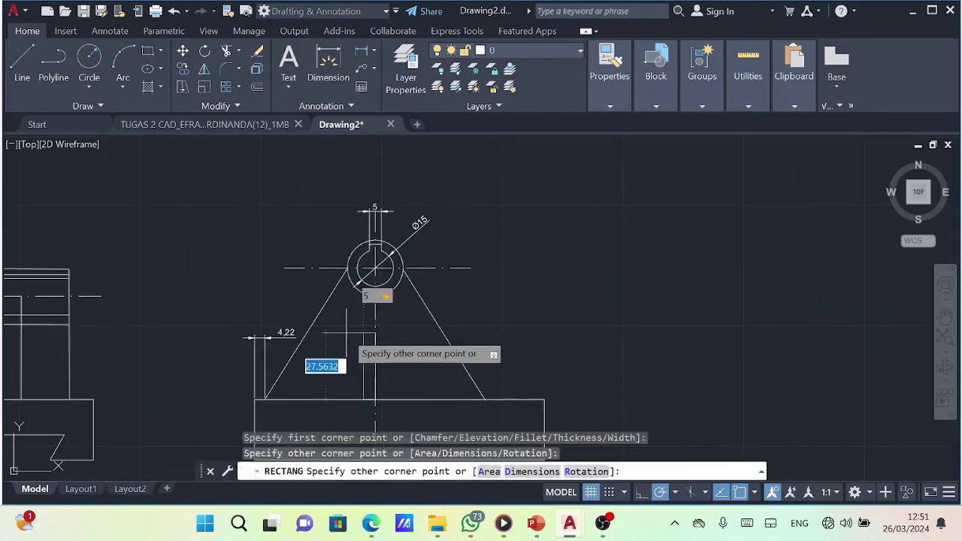
{"action": "scroll", "coordinate": [361, 308], "scroll_direction": "up", "scroll_amount": 4}
{"action": "scroll", "coordinate": [360, 308], "scroll_direction": "up", "scroll_amount": 4}
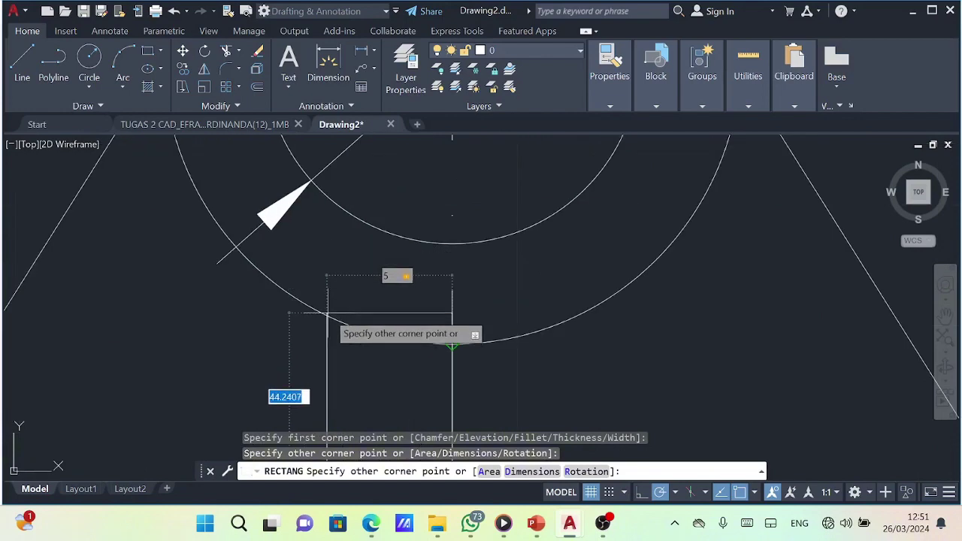
{"action": "left_click", "coordinate": [374, 338]}
- Trim the excess lines with a fence across them
{"action": "type", "text": "tr"}
{"action": "key", "text": "Return"}
{"action": "left_click_drag", "start_coordinate": [347, 308], "coordinate": [372, 312]}
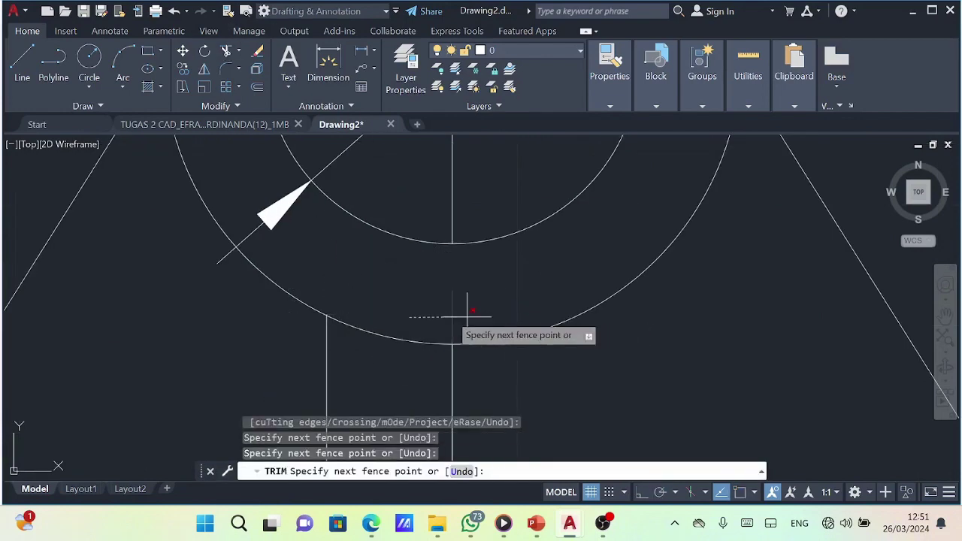
{"action": "key", "text": "Return"}
{"action": "scroll", "coordinate": [210, 440], "scroll_direction": "down", "scroll_amount": 5}
{"action": "key", "text": "Escape"}
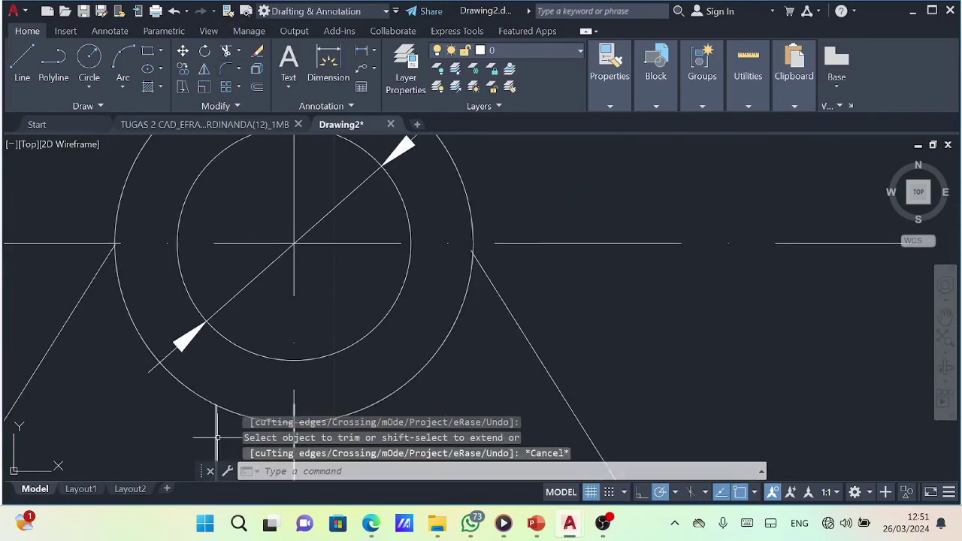
- Begin mirroring the selected line, setting the mirror line's first point
{"action": "type", "text": "mi"}
{"action": "key", "text": "Return"}
{"action": "scroll", "coordinate": [301, 247], "scroll_direction": "down", "scroll_amount": 3}
{"action": "left_click", "coordinate": [294, 419]}
- Mirror the line about the circle centre, keeping the original, and delete a leftover line
{"action": "left_click", "coordinate": [295, 435]}
{"action": "key", "text": "Return"}
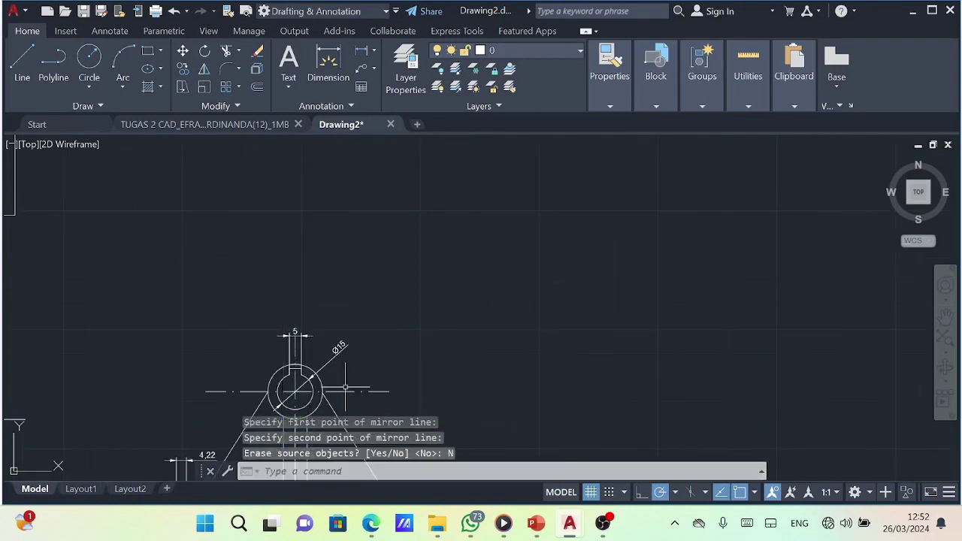
{"action": "key", "text": "Delete"}
{"action": "left_click", "coordinate": [204, 68]}
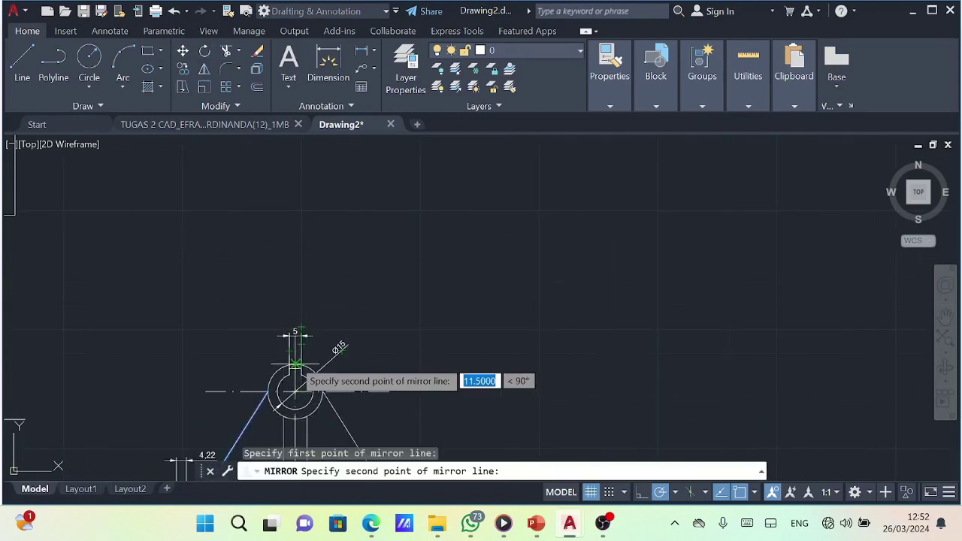
{"action": "left_click", "coordinate": [296, 365]}
{"action": "key", "text": "Return"}
- Add a Ø23 diameter dimension to the outer circle, placed upper-left
{"action": "left_click", "coordinate": [373, 50]}
{"action": "left_click", "coordinate": [390, 225]}
{"action": "left_click", "coordinate": [277, 372]}
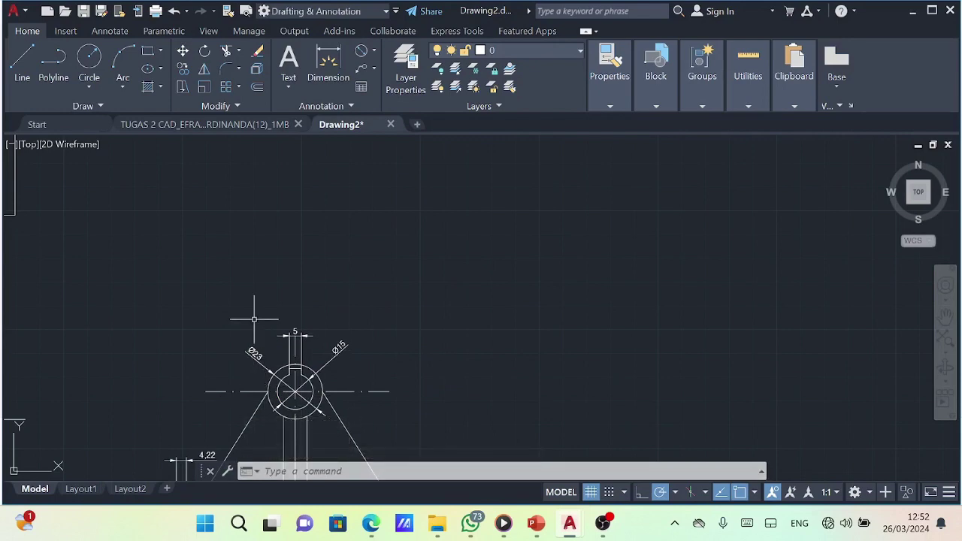
- Add an angular dimension between the sloped support and the base, placed inside the corner
{"action": "left_click", "coordinate": [373, 51]}
{"action": "left_click", "coordinate": [397, 133]}
{"action": "scroll", "coordinate": [170, 398], "scroll_direction": "up", "scroll_amount": 3}
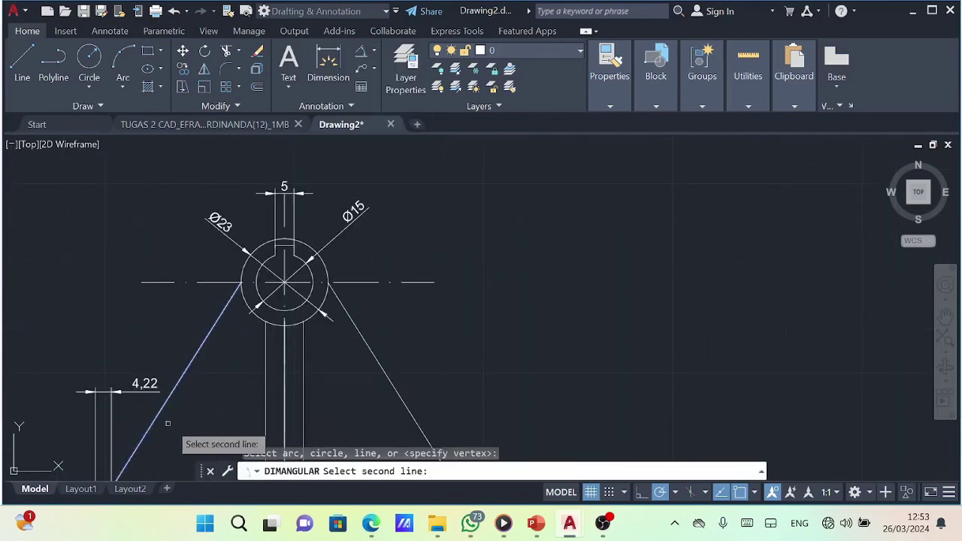
{"action": "left_click", "coordinate": [168, 423]}
{"action": "scroll", "coordinate": [168, 423], "scroll_direction": "down", "scroll_amount": 3}
{"action": "scroll", "coordinate": [172, 433], "scroll_direction": "up", "scroll_amount": 2}
{"action": "scroll", "coordinate": [171, 433], "scroll_direction": "up", "scroll_amount": 1}
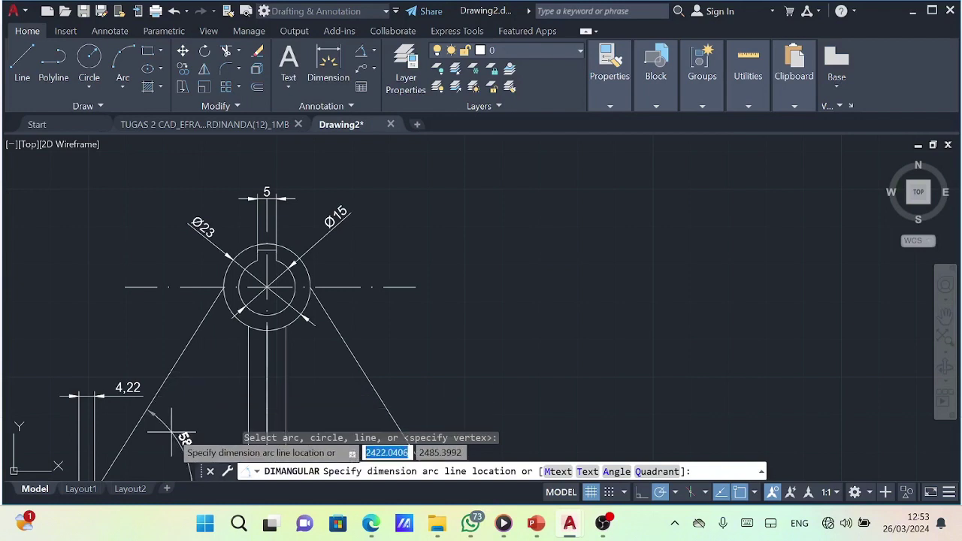
{"action": "left_click", "coordinate": [180, 436]}
{"action": "scroll", "coordinate": [177, 443], "scroll_direction": "down", "scroll_amount": 3}
- Add a 50 linear dimension from the base's left end to below the bore centre
{"action": "left_click", "coordinate": [373, 50]}
{"action": "left_click", "coordinate": [396, 63]}
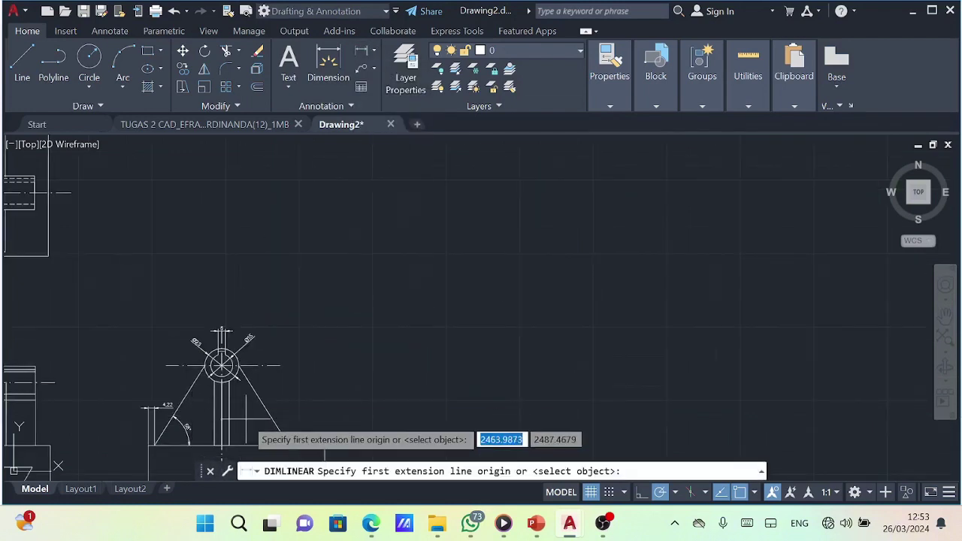
{"action": "left_click", "coordinate": [149, 445]}
{"action": "left_click", "coordinate": [222, 447]}
{"action": "scroll", "coordinate": [189, 447], "scroll_direction": "down", "scroll_amount": 3}
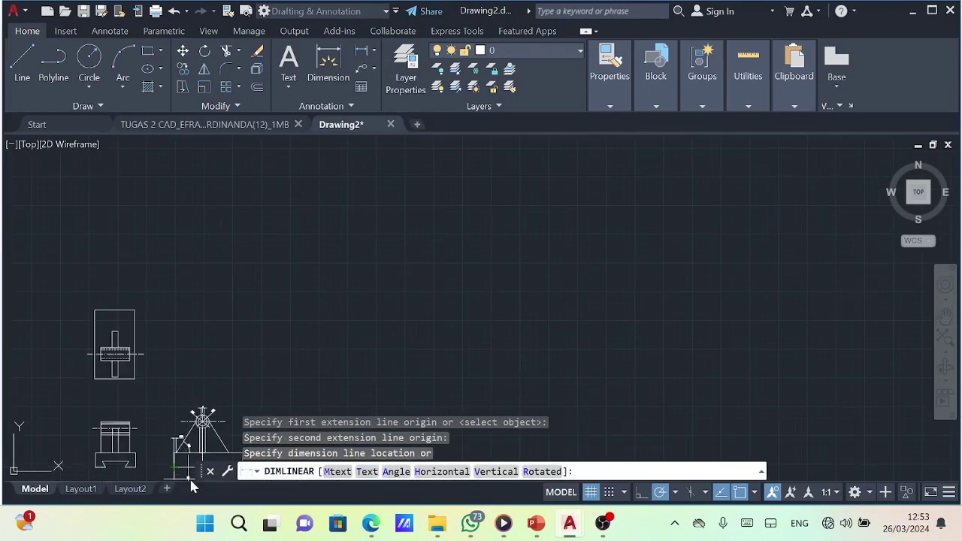
{"action": "left_click", "coordinate": [200, 433]}
{"action": "scroll", "coordinate": [199, 433], "scroll_direction": "down", "scroll_amount": 3}
- Add a 120 width dimension under the base and a 25 height dimension to its right
{"action": "key", "text": "Return"}
{"action": "left_click", "coordinate": [300, 382]}
{"action": "left_click", "coordinate": [126, 382]}
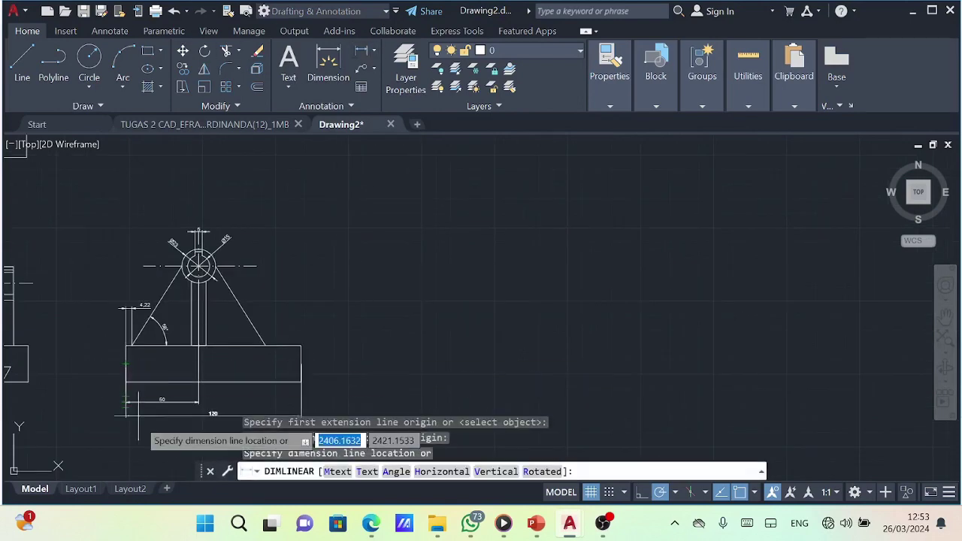
{"action": "left_click", "coordinate": [154, 422]}
{"action": "key", "text": "Return"}
{"action": "left_click", "coordinate": [300, 345]}
{"action": "left_click", "coordinate": [299, 382]}
{"action": "left_click", "coordinate": [329, 368]}
- Try vertical and 79.5 overall-height dimensions, cancel both, and bring the side view into view
{"action": "key", "text": "Return"}
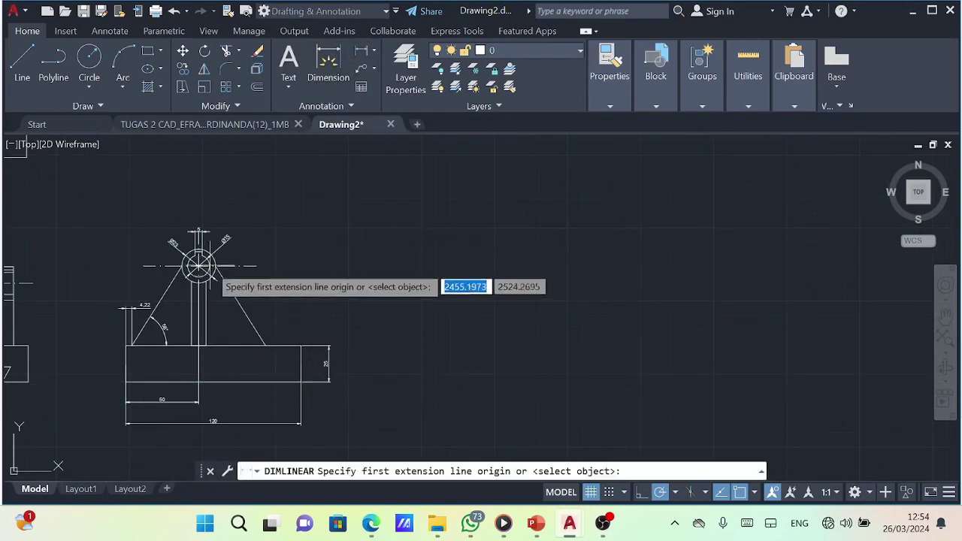
{"action": "left_click", "coordinate": [198, 266]}
{"action": "left_click", "coordinate": [198, 382]}
{"action": "key", "text": "Escape"}
{"action": "key", "text": "Return"}
{"action": "scroll", "coordinate": [218, 234], "scroll_direction": "up", "scroll_amount": 3}
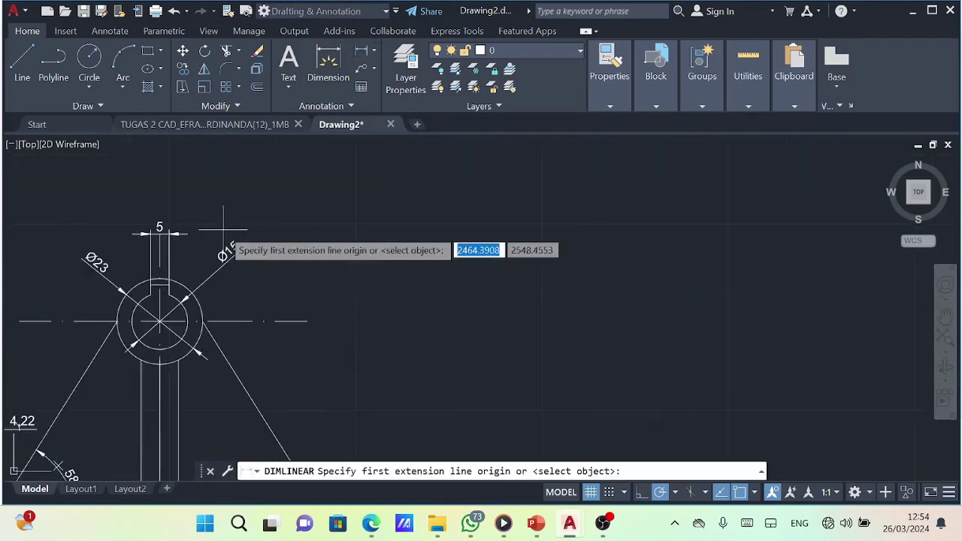
{"action": "left_click", "coordinate": [165, 320]}
{"action": "scroll", "coordinate": [162, 321], "scroll_direction": "down", "scroll_amount": 3}
{"action": "left_click", "coordinate": [174, 434]}
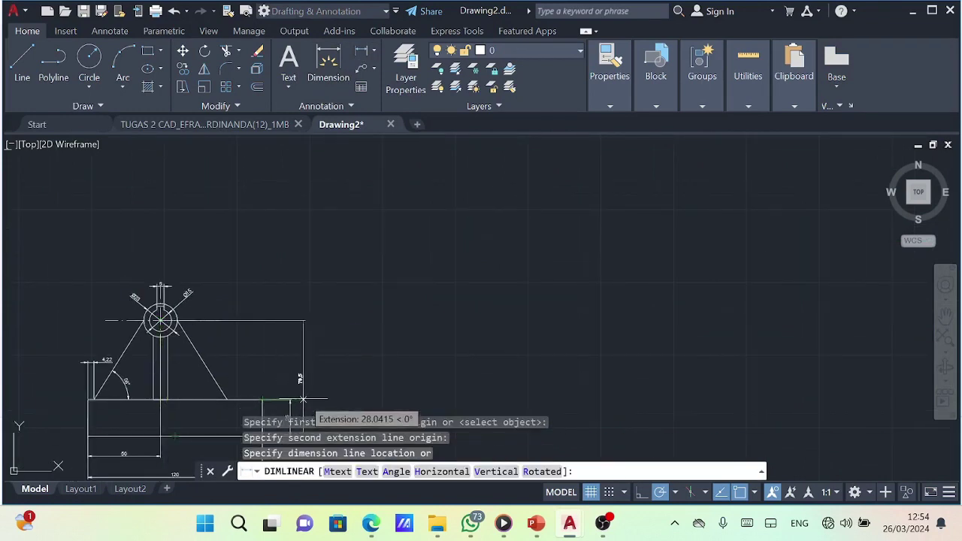
{"action": "key", "text": "Escape"}
{"action": "middle_click_drag", "start_coordinate": [293, 398], "coordinate": [396, 353]}
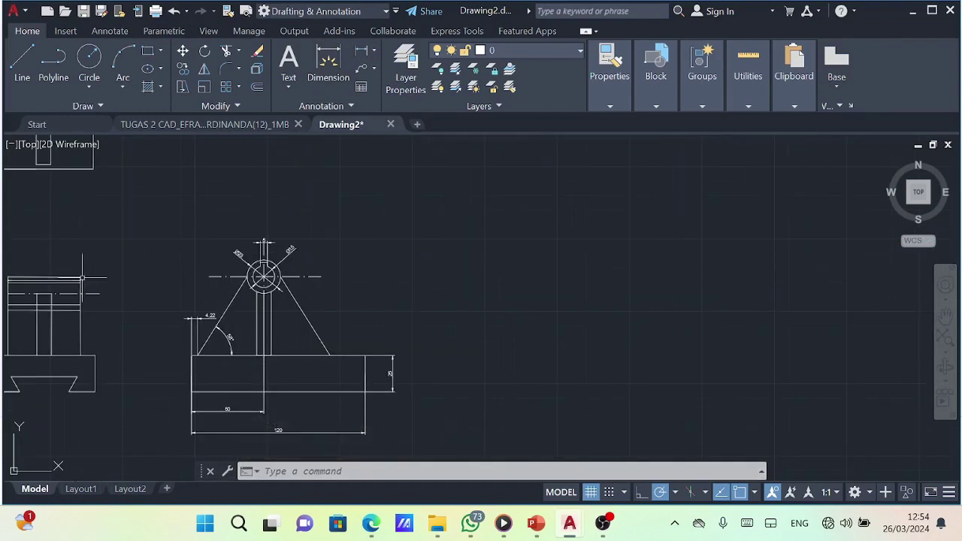
- Dimension the side view's base height as 25
{"action": "left_click", "coordinate": [361, 51]}
{"action": "left_click", "coordinate": [94, 355]}
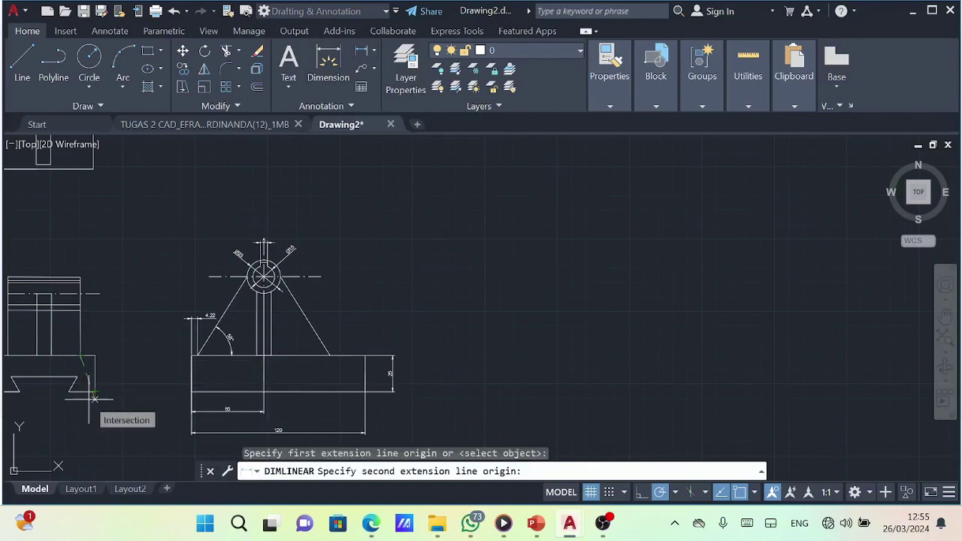
{"action": "left_click", "coordinate": [95, 391]}
{"action": "left_click", "coordinate": [132, 374]}
- Attempt a dimension across the notch and cancel the unwanted 24.04 result
{"action": "left_click", "coordinate": [362, 50]}
{"action": "left_click", "coordinate": [78, 377]}
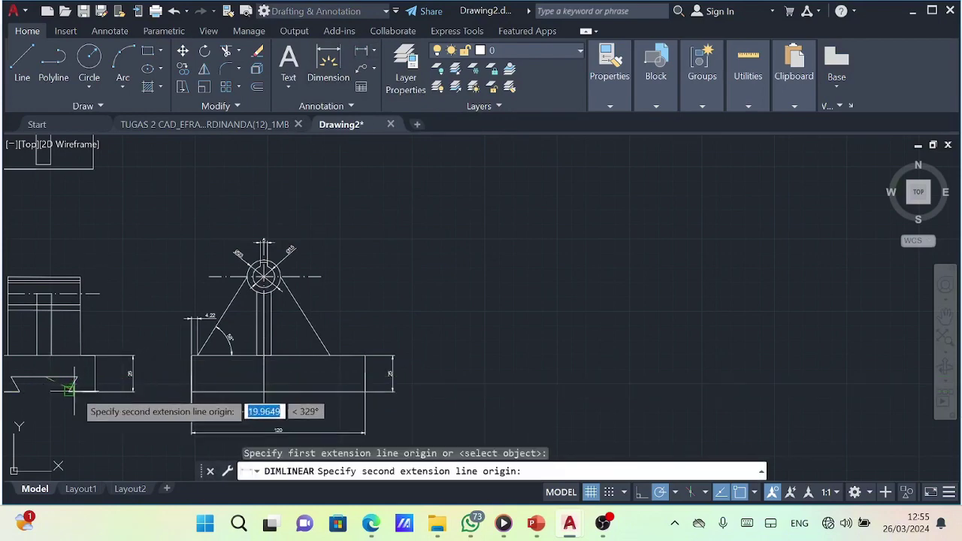
{"action": "left_click", "coordinate": [44, 378]}
{"action": "scroll", "coordinate": [79, 377], "scroll_direction": "up", "scroll_amount": 4}
{"action": "key", "text": "Escape"}
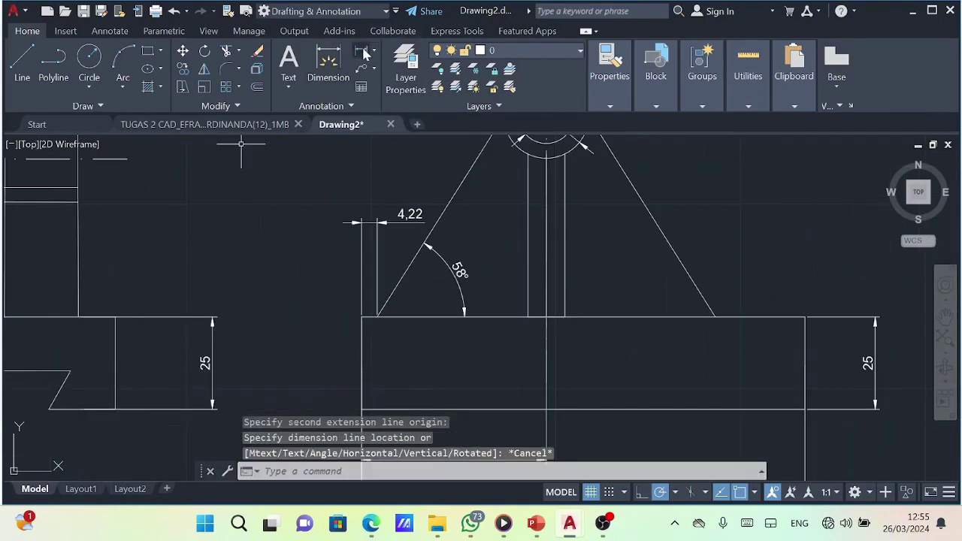
- Try two more trapezoid dimensions, cancelling the 10.41 and vertical results
{"action": "left_click", "coordinate": [361, 51]}
{"action": "left_click", "coordinate": [70, 371]}
{"action": "left_click", "coordinate": [49, 409]}
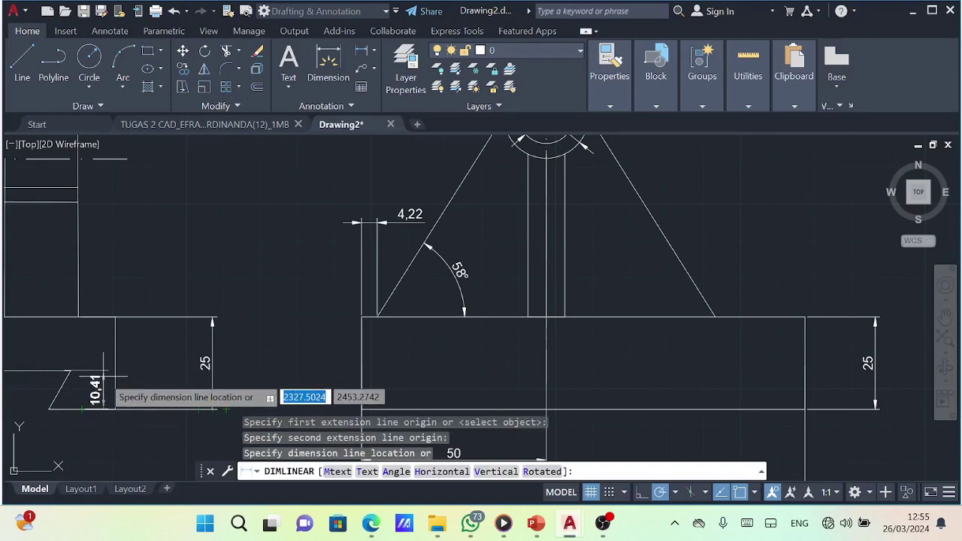
{"action": "key", "text": "Escape"}
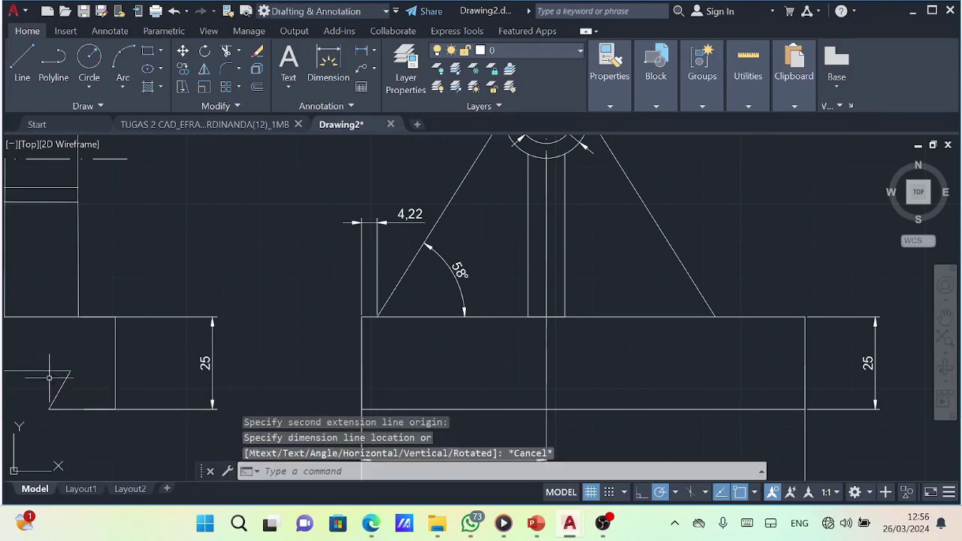
{"action": "scroll", "coordinate": [45, 360], "scroll_direction": "down", "scroll_amount": 5}
{"action": "scroll", "coordinate": [50, 346], "scroll_direction": "up", "scroll_amount": 5}
{"action": "key", "text": "Return"}
{"action": "left_click", "coordinate": [51, 346]}
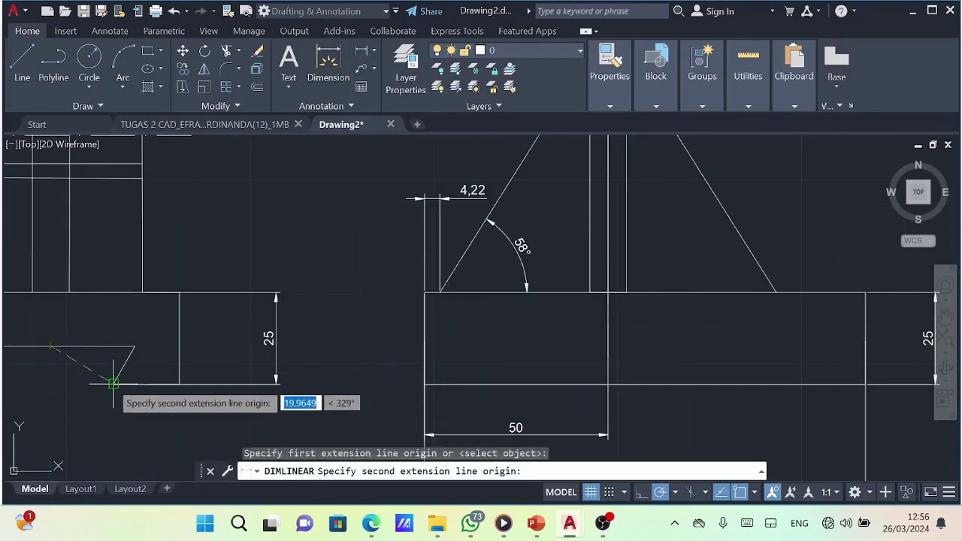
{"action": "left_click", "coordinate": [113, 384]}
{"action": "key", "text": "Escape"}
- Dimension the trapezoidal slot's bottom edge as 34
{"action": "left_click", "coordinate": [362, 50]}
{"action": "left_click", "coordinate": [108, 384]}
{"action": "scroll", "coordinate": [46, 382], "scroll_direction": "down", "scroll_amount": 4}
{"action": "left_click", "coordinate": [21, 383]}
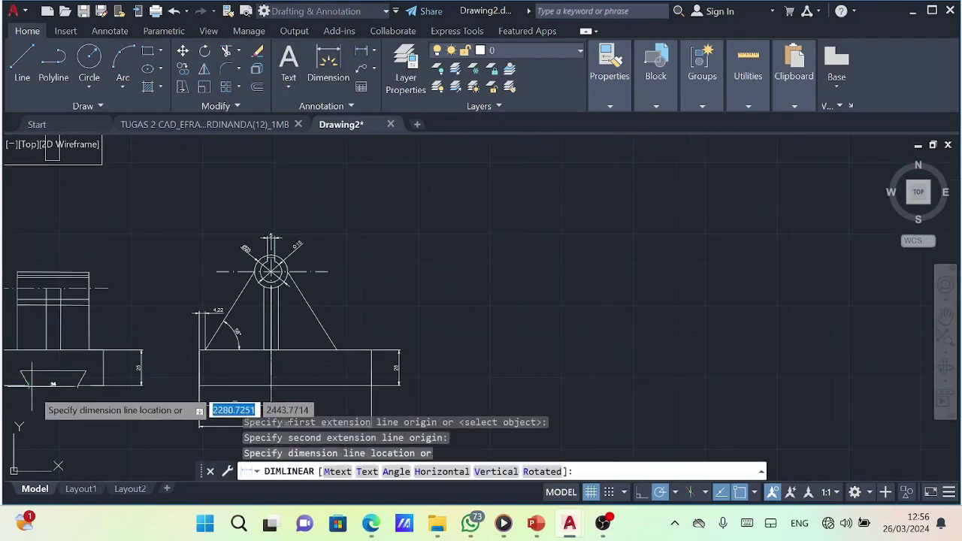
{"action": "left_click", "coordinate": [45, 396]}
{"action": "scroll", "coordinate": [23, 368], "scroll_direction": "down", "scroll_amount": 3}
{"action": "scroll", "coordinate": [23, 369], "scroll_direction": "up", "scroll_amount": 5}
- Start the side view's base width dimension by picking its left and right corners
{"action": "left_click", "coordinate": [361, 50]}
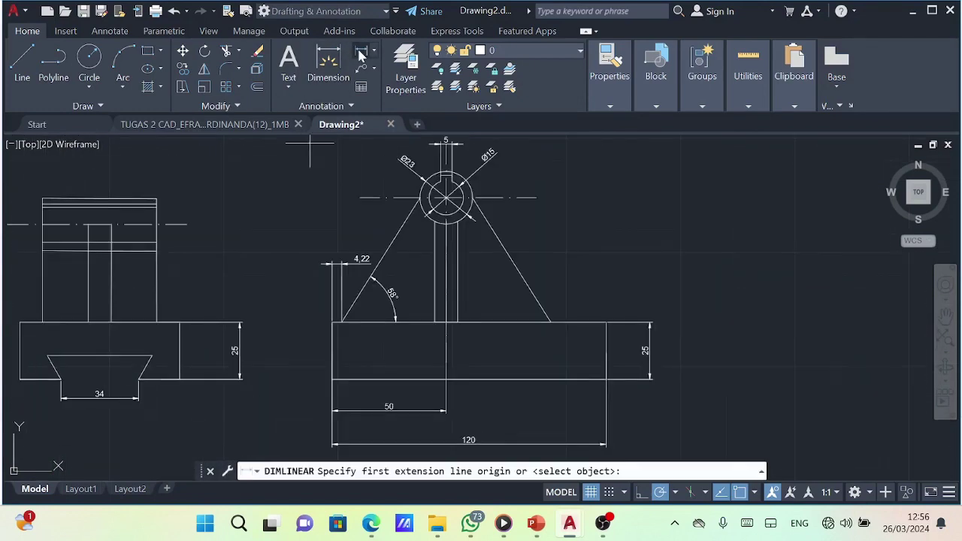
{"action": "left_click", "coordinate": [179, 379]}
{"action": "left_click", "coordinate": [20, 380]}
- Place the 70 width dimension under the side view's base
{"action": "left_click", "coordinate": [73, 408]}
{"action": "left_click", "coordinate": [83, 355]}
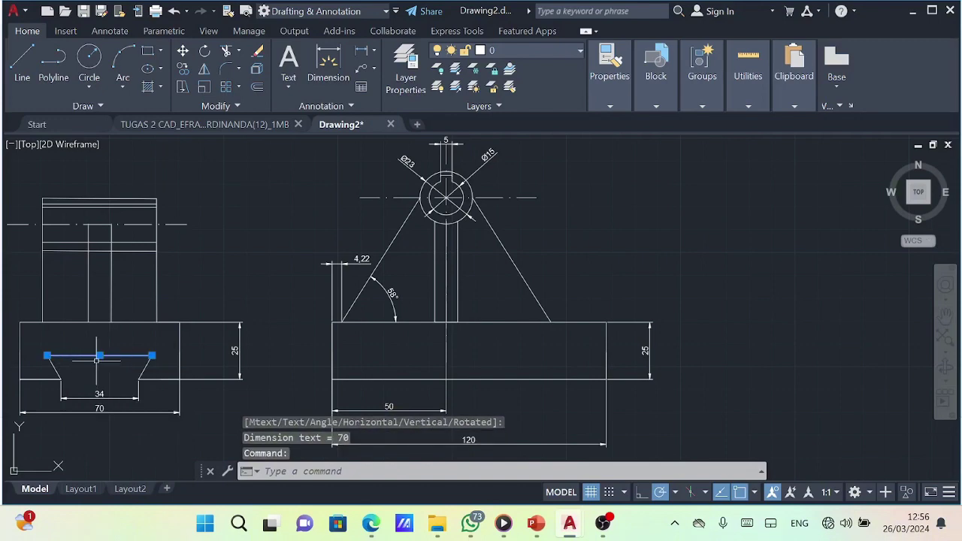
{"action": "left_click", "coordinate": [98, 355]}
{"action": "key", "text": "Escape"}
- Draw a 34 by 12 rectangle inside the slot using REC
{"action": "type", "text": "rec"}
{"action": "key", "text": "Return"}
{"action": "left_click", "coordinate": [61, 380]}
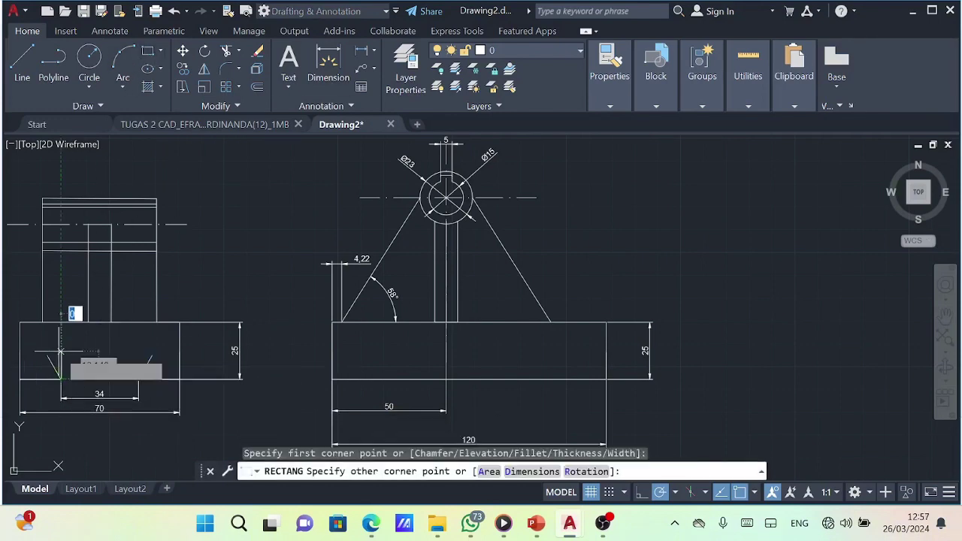
{"action": "type", "text": "12"}
{"action": "key", "text": "Return"}
- Draw the slot's two slanted sides as lines
{"action": "left_click", "coordinate": [22, 60]}
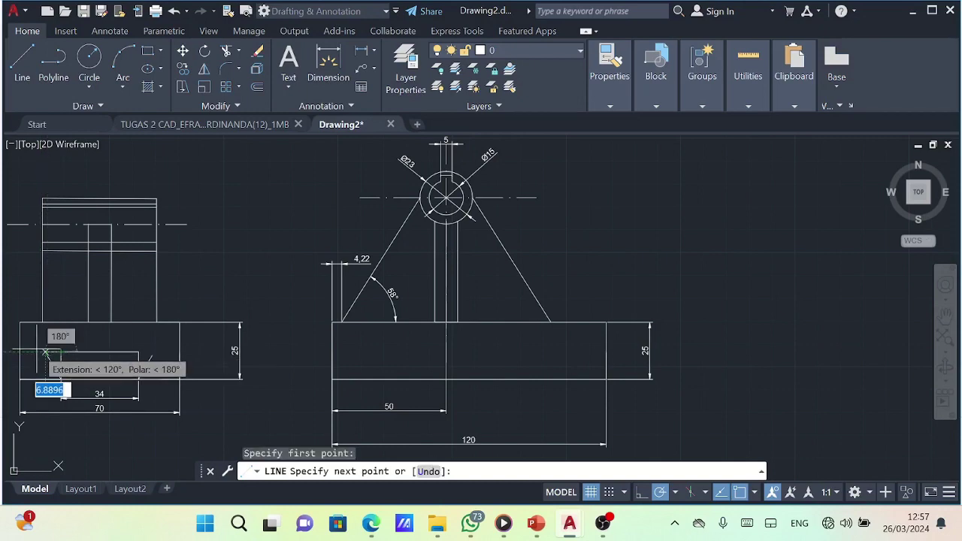
{"action": "left_click", "coordinate": [45, 352]}
{"action": "key", "text": "Escape"}
{"action": "left_click", "coordinate": [148, 351]}
{"action": "left_click", "coordinate": [138, 380]}
{"action": "key", "text": "Escape"}
- Trim the rectangle's leftover edges with TR
{"action": "type", "text": "tr"}
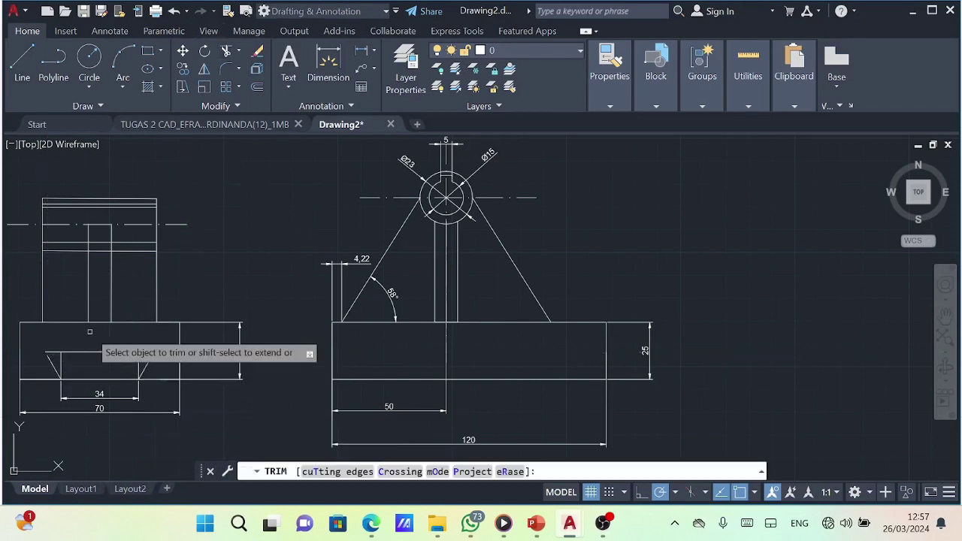
{"action": "left_click_drag", "start_coordinate": [53, 366], "coordinate": [146, 366]}
{"action": "key", "text": "Escape"}
- Reshape the slanted sides by moving their top endpoints with grips
{"action": "scroll", "coordinate": [51, 379], "scroll_direction": "up", "scroll_amount": 4}
{"action": "left_click", "coordinate": [56, 380]}
{"action": "left_click", "coordinate": [39, 318]}
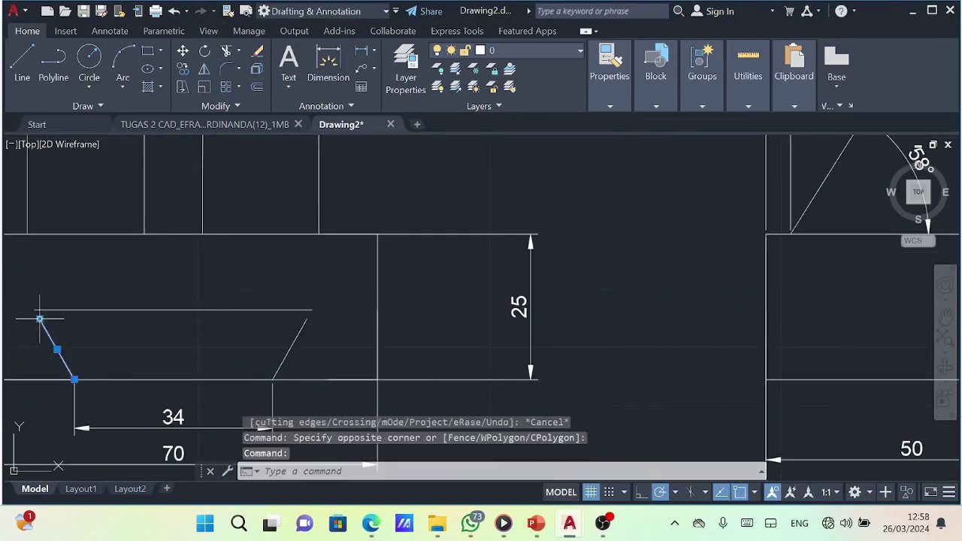
{"action": "left_click", "coordinate": [40, 318]}
{"action": "left_click", "coordinate": [34, 309]}
{"action": "key", "text": "Escape"}
{"action": "left_click", "coordinate": [305, 323]}
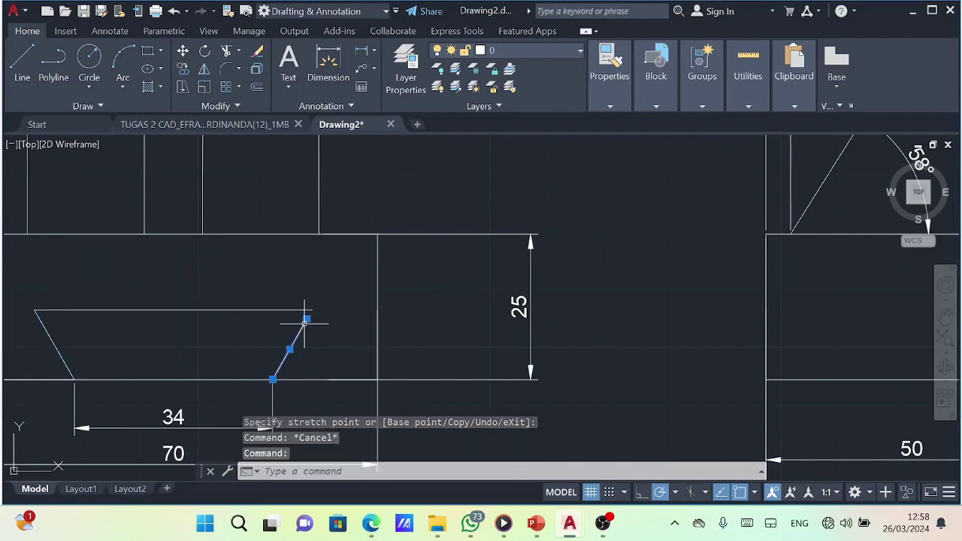
- Dimension the slot's depth as 12
{"action": "left_click", "coordinate": [359, 51]}
{"action": "left_click", "coordinate": [173, 309]}
{"action": "left_click", "coordinate": [173, 379]}
{"action": "left_click", "coordinate": [183, 338]}
{"action": "scroll", "coordinate": [271, 321], "scroll_direction": "down", "scroll_amount": 5}
- Dimension the front view's central column as 10 wide after cancelling a stray 10,05 attempt
{"action": "key", "text": "Return"}
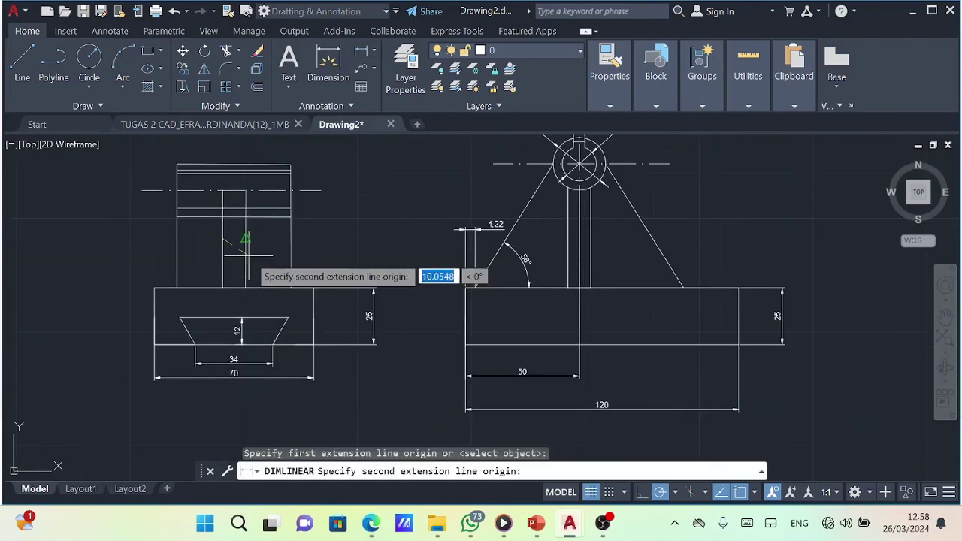
{"action": "left_click", "coordinate": [247, 254]}
{"action": "key", "text": "Escape"}
{"action": "key", "text": "Return"}
{"action": "left_click", "coordinate": [569, 288]}
{"action": "left_click", "coordinate": [590, 288]}
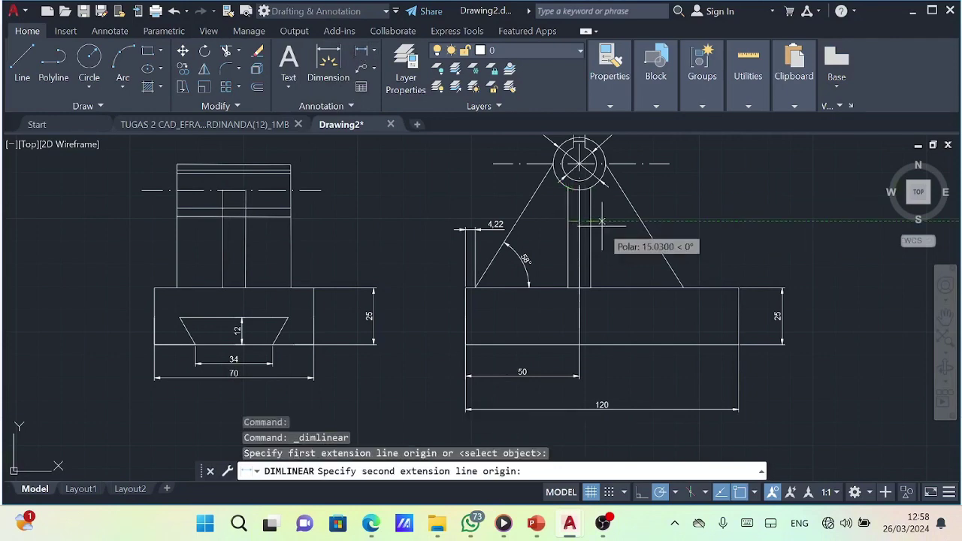
{"action": "left_click", "coordinate": [579, 241]}
- Try dimensioning the upper part, cancelling an unwanted and a 50,04 result
{"action": "left_click", "coordinate": [359, 51]}
{"action": "left_click", "coordinate": [323, 188]}
{"action": "left_click", "coordinate": [300, 160]}
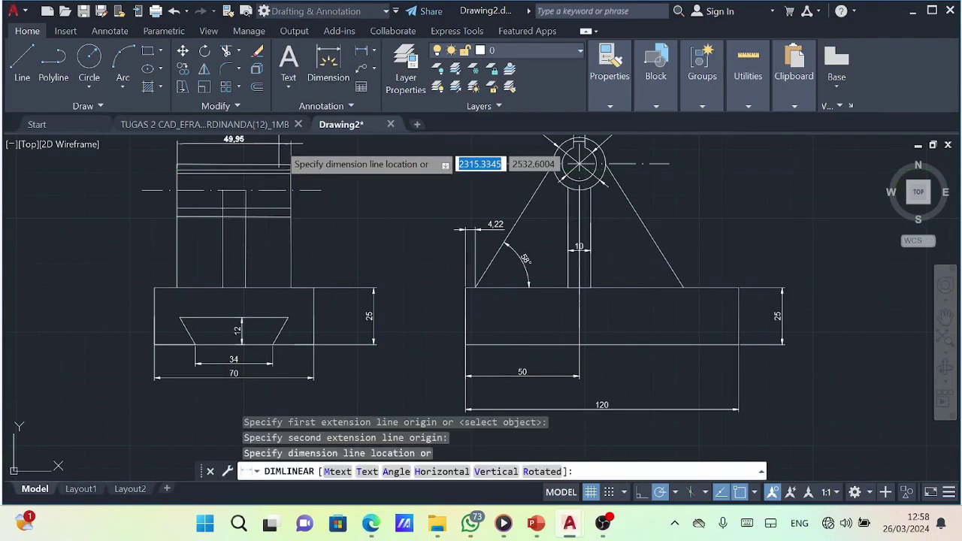
{"action": "key", "text": "Escape"}
{"action": "key", "text": "Return"}
{"action": "left_click", "coordinate": [177, 226]}
{"action": "left_click", "coordinate": [291, 252]}
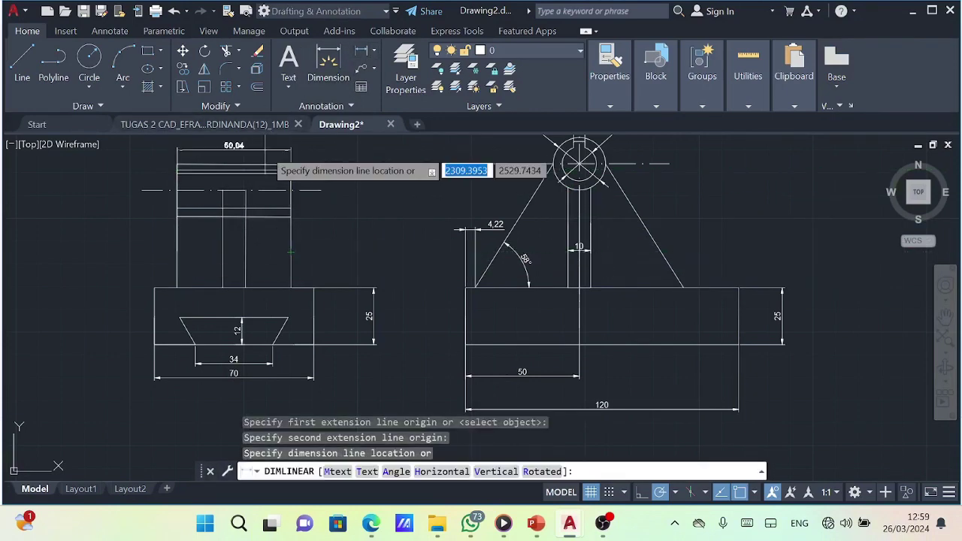
{"action": "key", "text": "Escape"}
- Scale the selected upper part by a factor of 50 as a trial
{"action": "left_click_drag", "start_coordinate": [136, 137], "coordinate": [346, 312]}
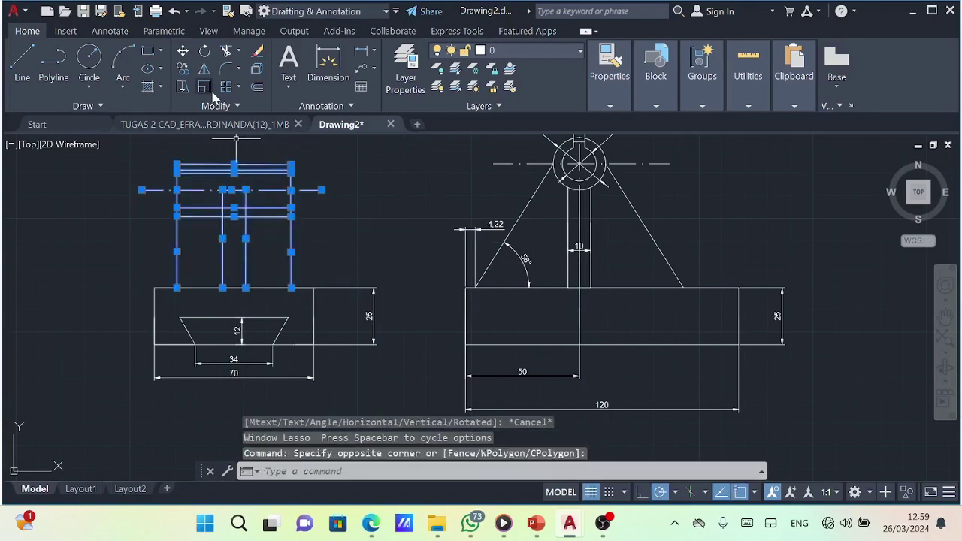
{"action": "left_click", "coordinate": [204, 86]}
{"action": "left_click", "coordinate": [233, 288]}
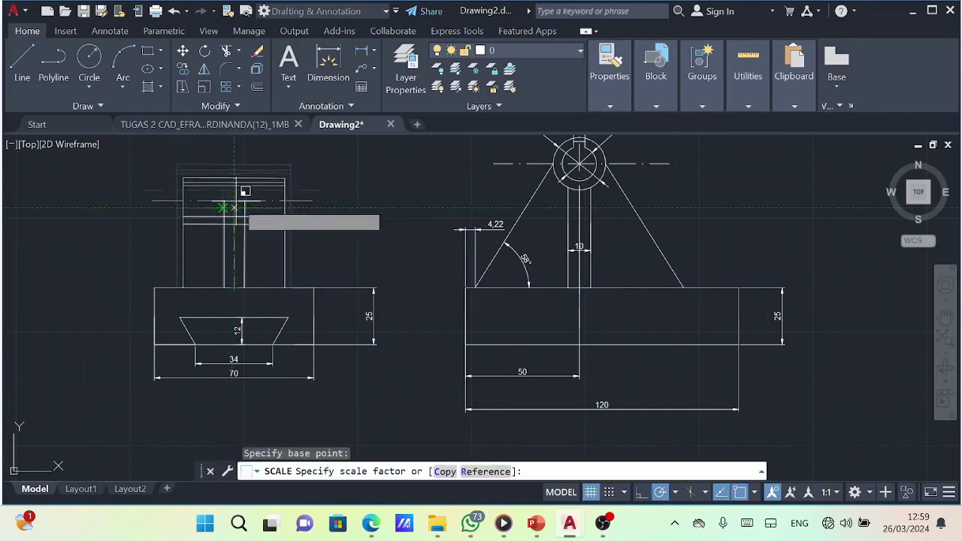
{"action": "type", "text": "50"}
{"action": "key", "text": "Return"}
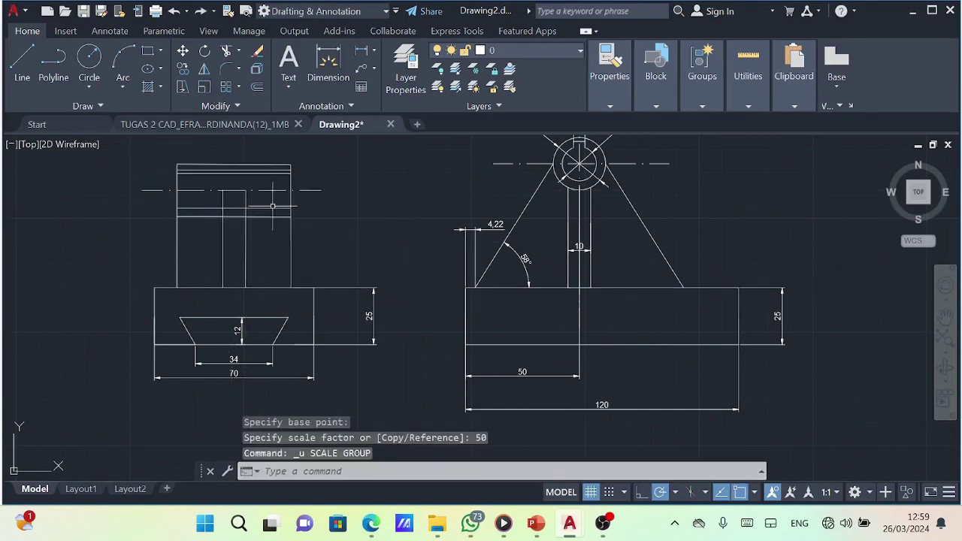
- Dimension the upper part's height as 23
{"action": "left_click", "coordinate": [361, 52]}
{"action": "left_click", "coordinate": [291, 165]}
{"action": "left_click", "coordinate": [291, 216]}
{"action": "left_click", "coordinate": [343, 190]}
- Try further dimensions on the upper part, cancelling the 15.24 and 67.79 results
{"action": "key", "text": "Return"}
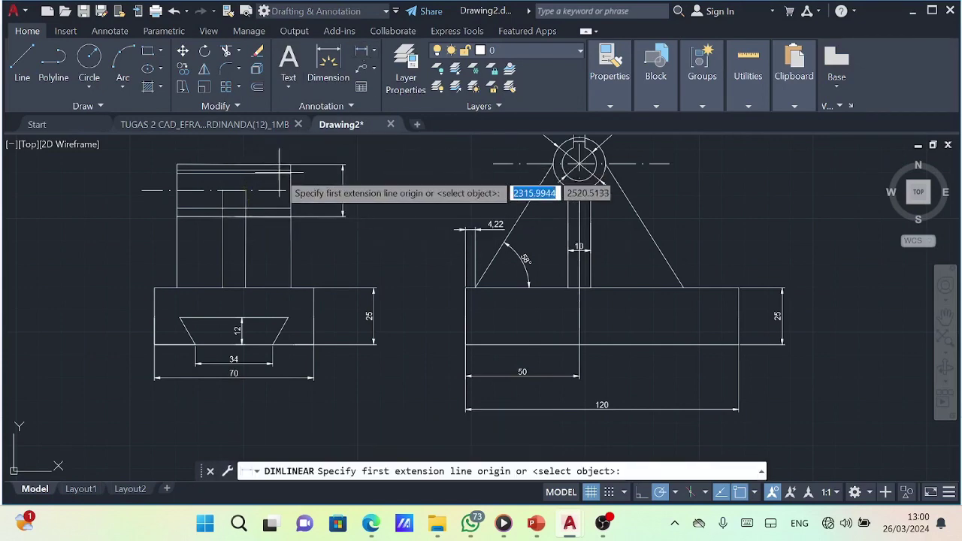
{"action": "left_click", "coordinate": [289, 208]}
{"action": "left_click", "coordinate": [289, 209]}
{"action": "key", "text": "Escape"}
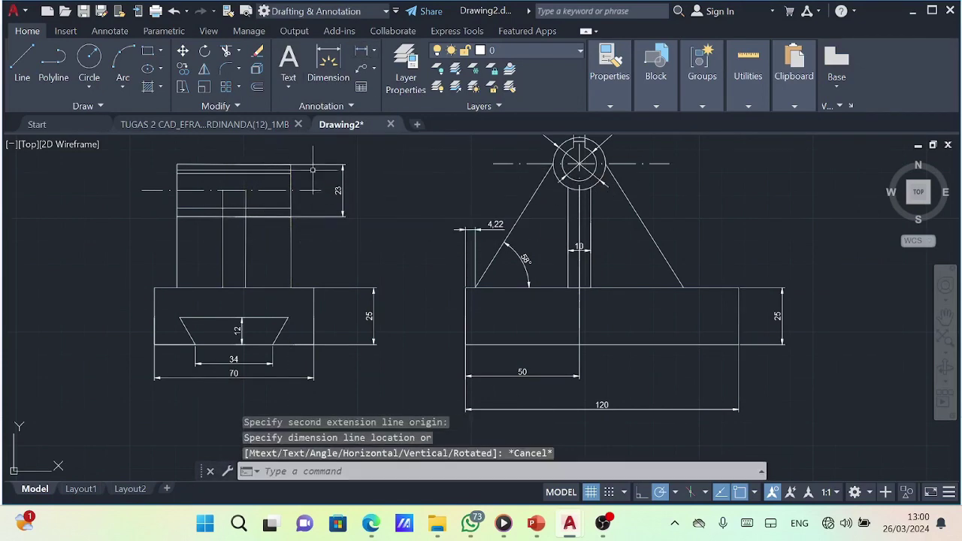
{"action": "left_click", "coordinate": [361, 52]}
{"action": "left_click", "coordinate": [321, 190]}
{"action": "left_click", "coordinate": [301, 342]}
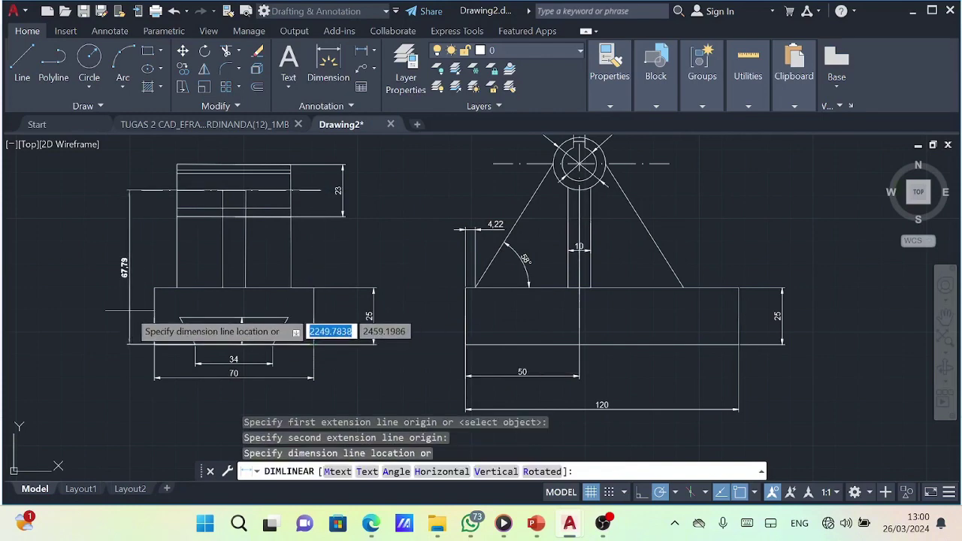
{"action": "key", "text": "Escape"}
{"action": "scroll", "coordinate": [303, 248], "scroll_direction": "down", "scroll_amount": 2}
{"action": "scroll", "coordinate": [323, 188], "scroll_direction": "down", "scroll_amount": 3}
{"action": "scroll", "coordinate": [321, 178], "scroll_direction": "down", "scroll_amount": 2}
- In the top view, dimension the column width as 10 and the boss hole as 15
{"action": "middle_click_drag", "start_coordinate": [320, 178], "coordinate": [292, 402]}
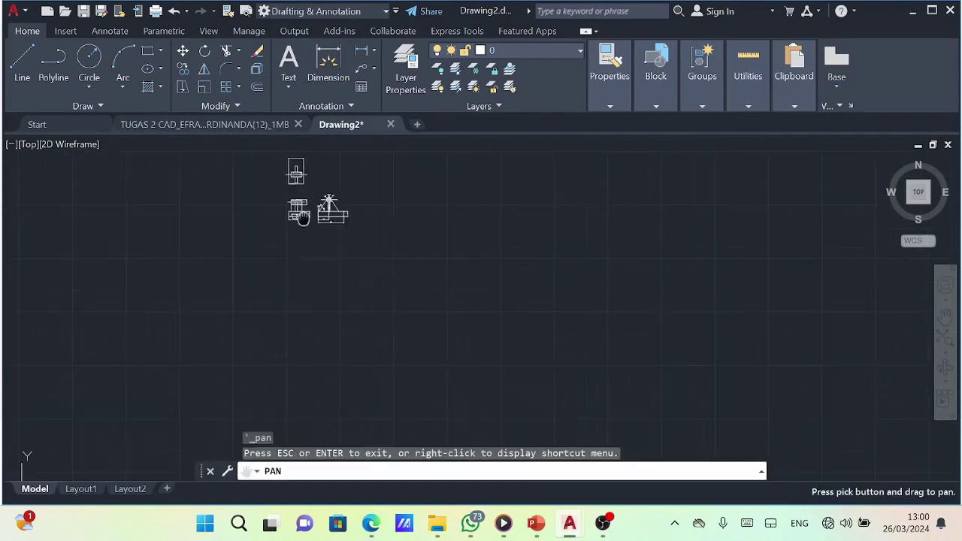
{"action": "key", "text": "Escape"}
{"action": "left_click", "coordinate": [362, 52]}
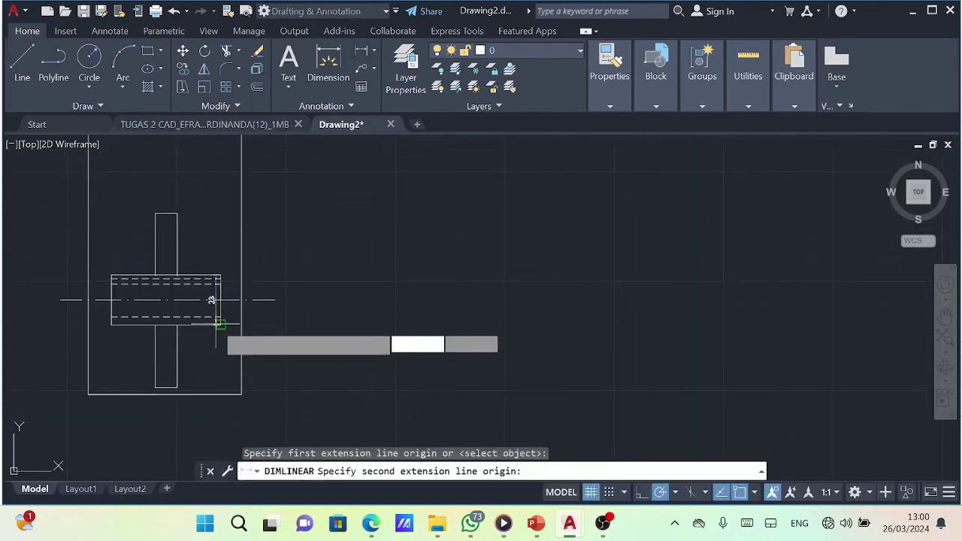
{"action": "left_click", "coordinate": [155, 213]}
{"action": "left_click", "coordinate": [177, 213]}
{"action": "left_click", "coordinate": [166, 181]}
{"action": "key", "text": "Return"}
{"action": "left_click", "coordinate": [221, 284]}
{"action": "left_click", "coordinate": [221, 316]}
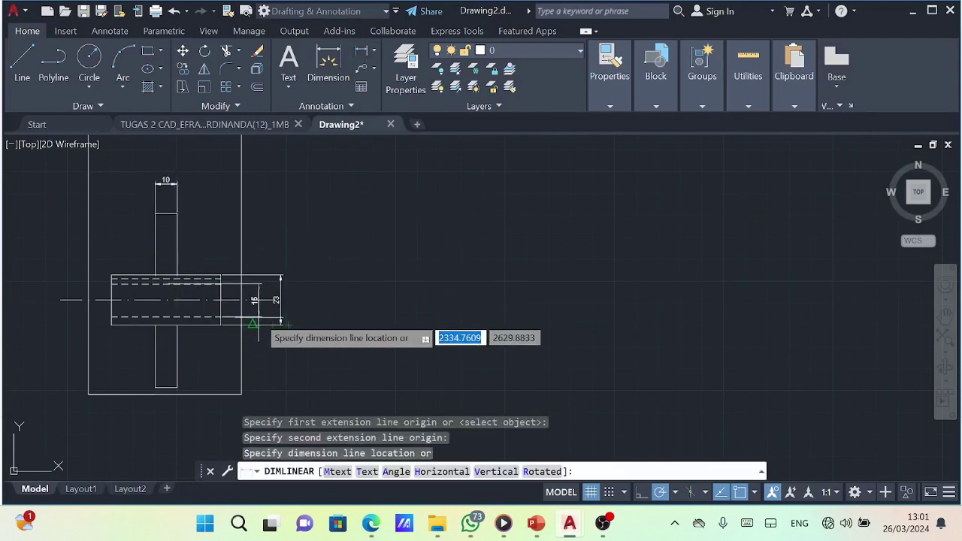
{"action": "left_click", "coordinate": [253, 300]}
- Add the top view's overall 70 width dimension below and 120 depth dimension on the left
{"action": "left_click", "coordinate": [89, 394]}
{"action": "left_click", "coordinate": [241, 394]}
{"action": "left_click", "coordinate": [165, 432]}
{"action": "left_click", "coordinate": [362, 52]}
{"action": "mouse_move", "coordinate": [340, 124]}
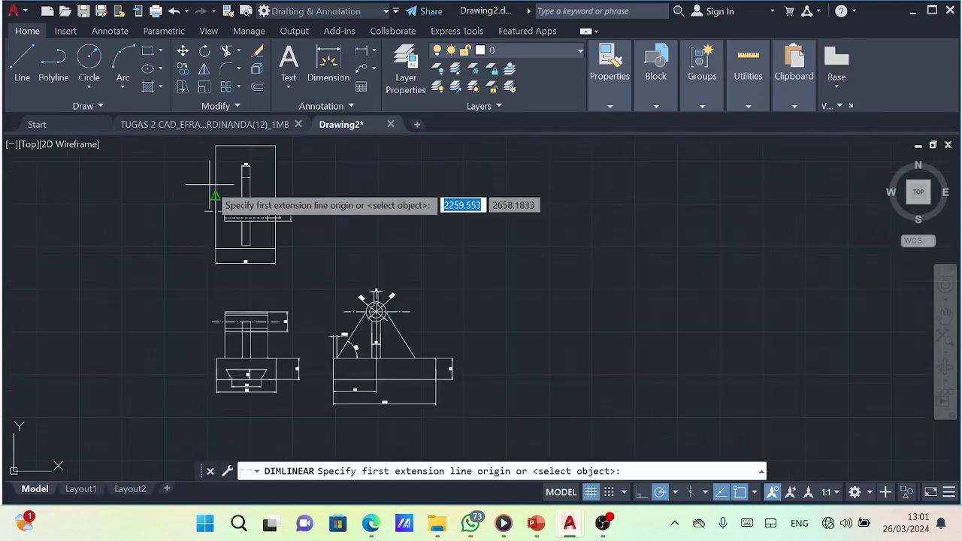
{"action": "scroll", "coordinate": [274, 184], "scroll_direction": "down", "scroll_amount": 3}
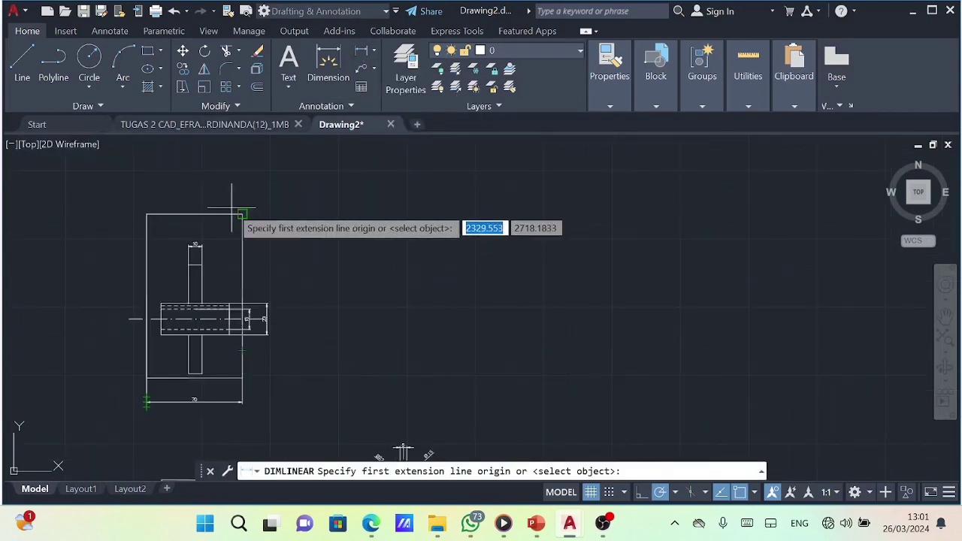
{"action": "left_click", "coordinate": [109, 215]}
{"action": "left_click", "coordinate": [109, 376]}
{"action": "left_click", "coordinate": [105, 295]}
- Begin two more linear dimensions in the top view and cancel both
{"action": "key", "text": "Return"}
{"action": "left_click", "coordinate": [146, 349]}
{"action": "left_click", "coordinate": [189, 350]}
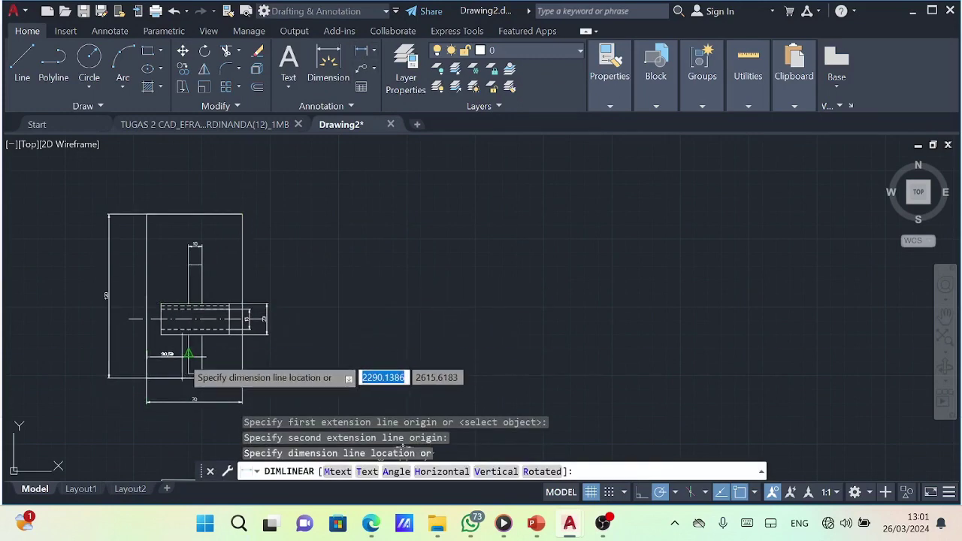
{"action": "key", "text": "Escape"}
{"action": "left_click", "coordinate": [363, 56]}
{"action": "left_click", "coordinate": [200, 350]}
{"action": "left_click", "coordinate": [267, 334]}
{"action": "key", "text": "Escape"}
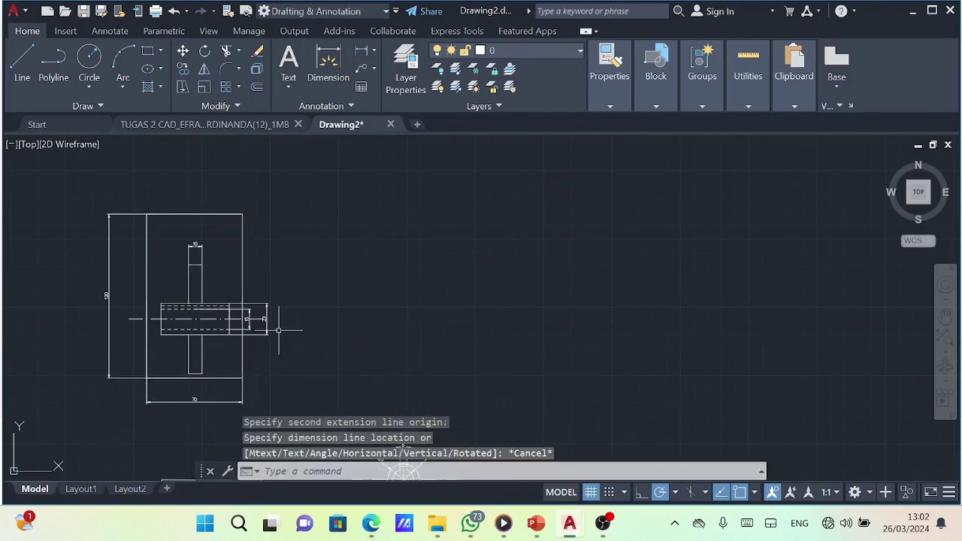
- Start Save As from the application menu and enter the file name 'CAD 3 NELLA (2'
{"action": "left_click", "coordinate": [13, 11]}
{"action": "left_click", "coordinate": [28, 198]}
{"action": "type", "text": "CAD 3 NELLA (2"}
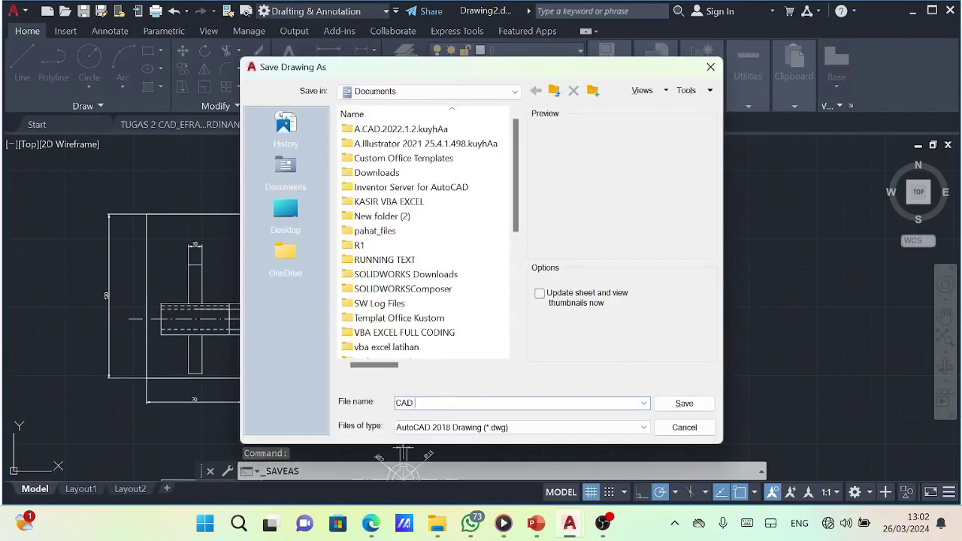